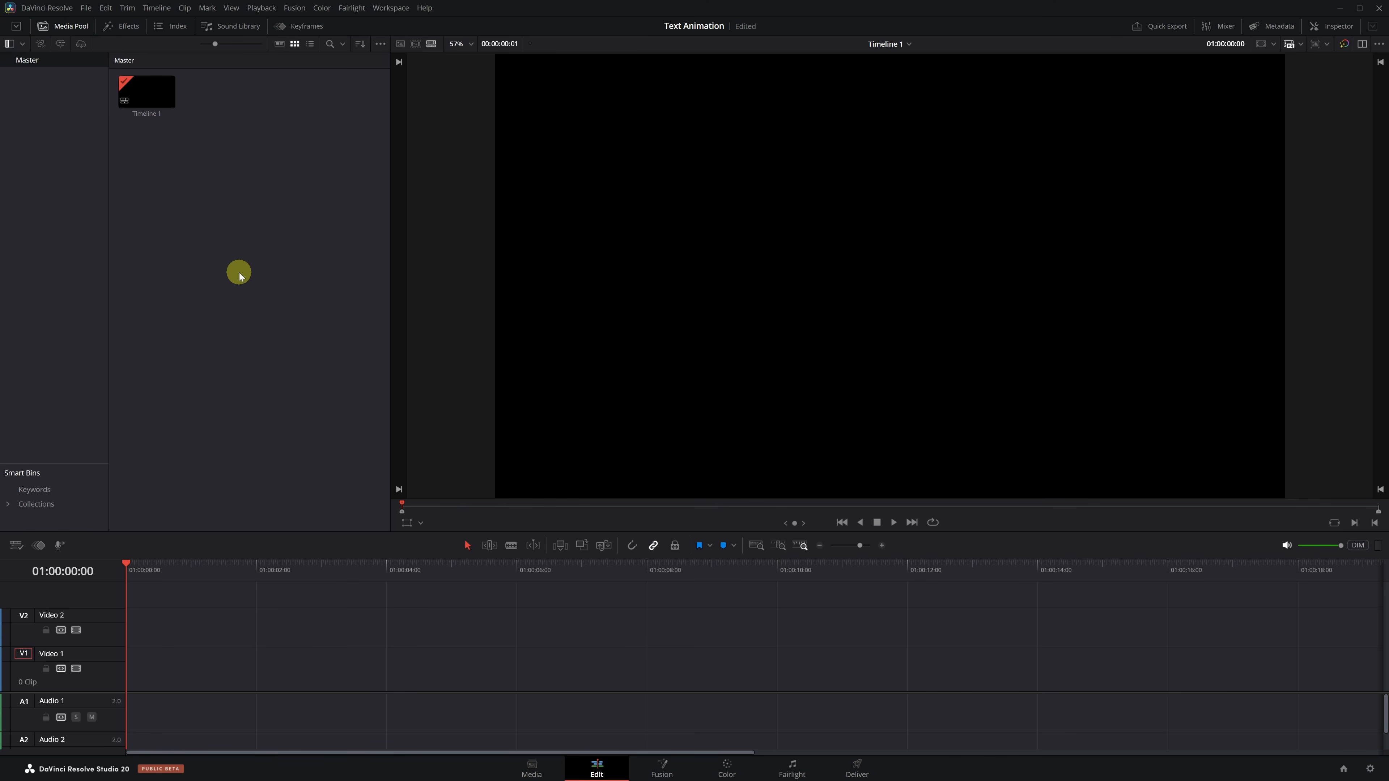
- Create a new Fusion composition clip with the default settings and place it at the start of the Video 1 track
{"action": "right_click", "coordinate": [241, 277]}
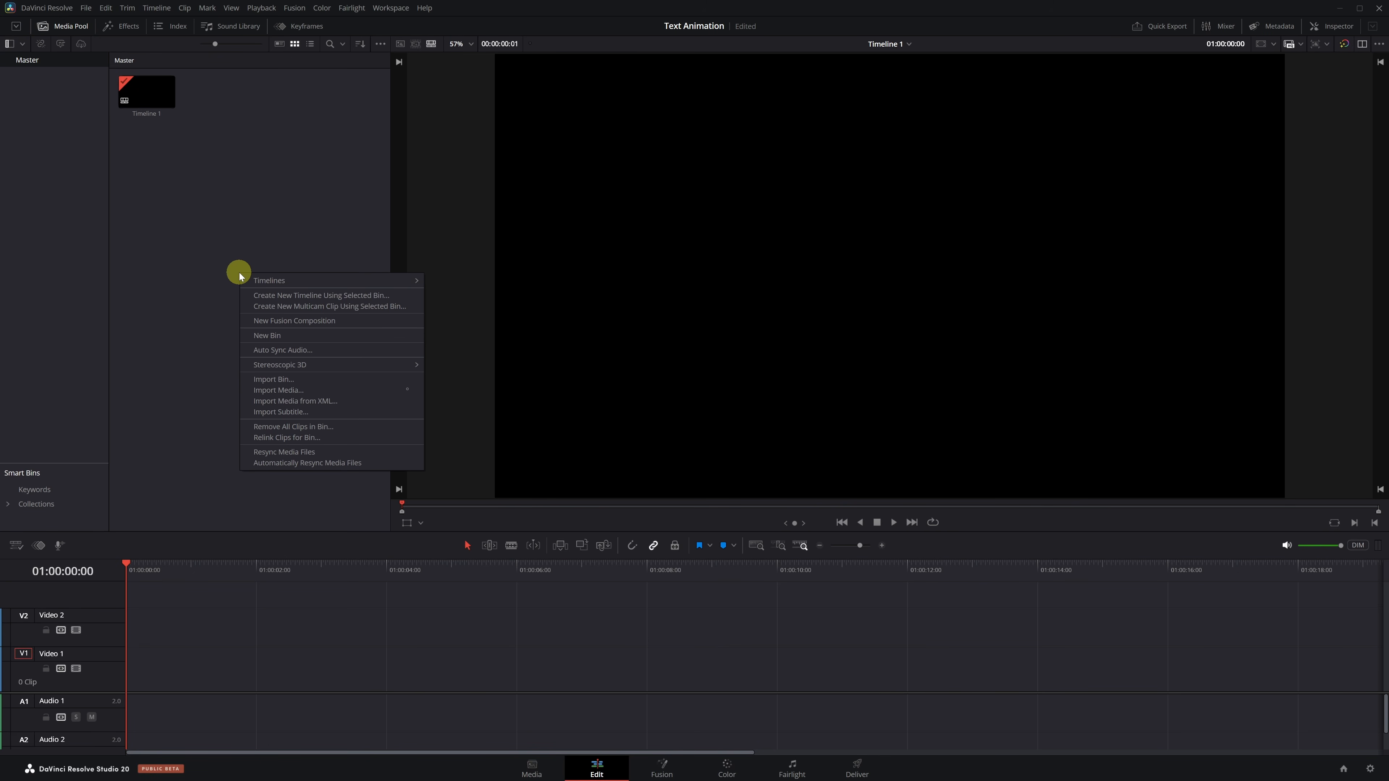
{"action": "left_click", "coordinate": [286, 322]}
{"action": "left_click", "coordinate": [780, 438]}
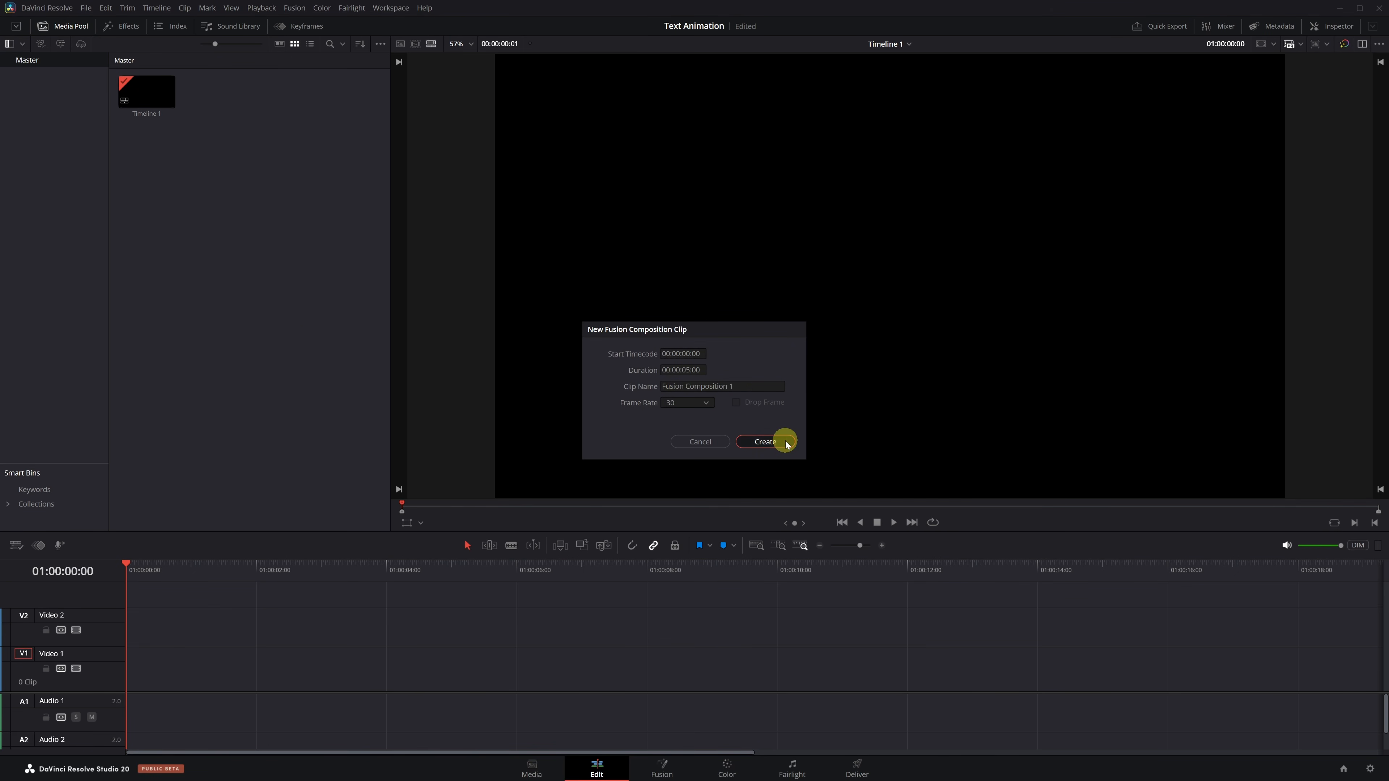
{"action": "left_click_drag", "start_coordinate": [141, 90], "coordinate": [196, 666]}
- Open the composition clip on the Fusion page, add a Background node and connect it to MediaOut1
{"action": "left_click", "coordinate": [145, 568]}
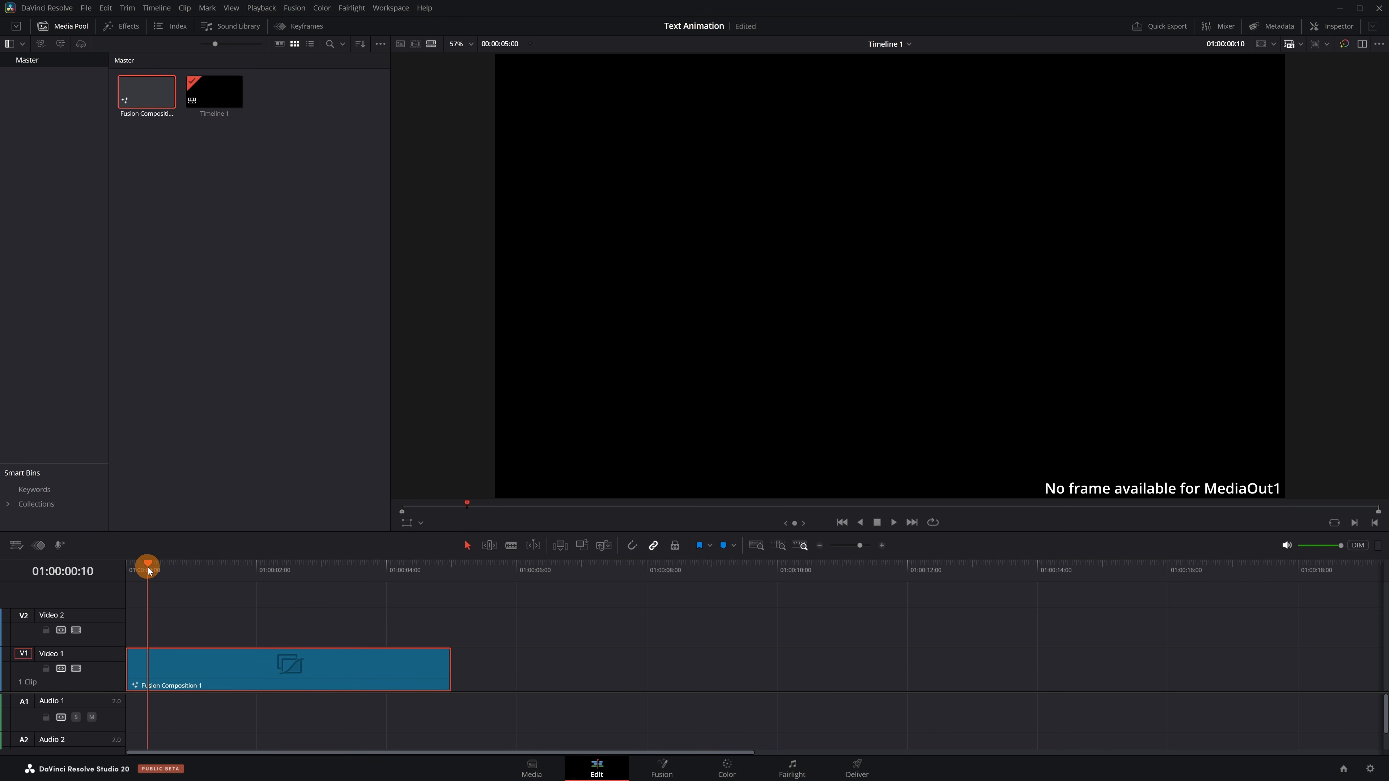
{"action": "left_click", "coordinate": [165, 666]}
{"action": "left_click", "coordinate": [672, 770]}
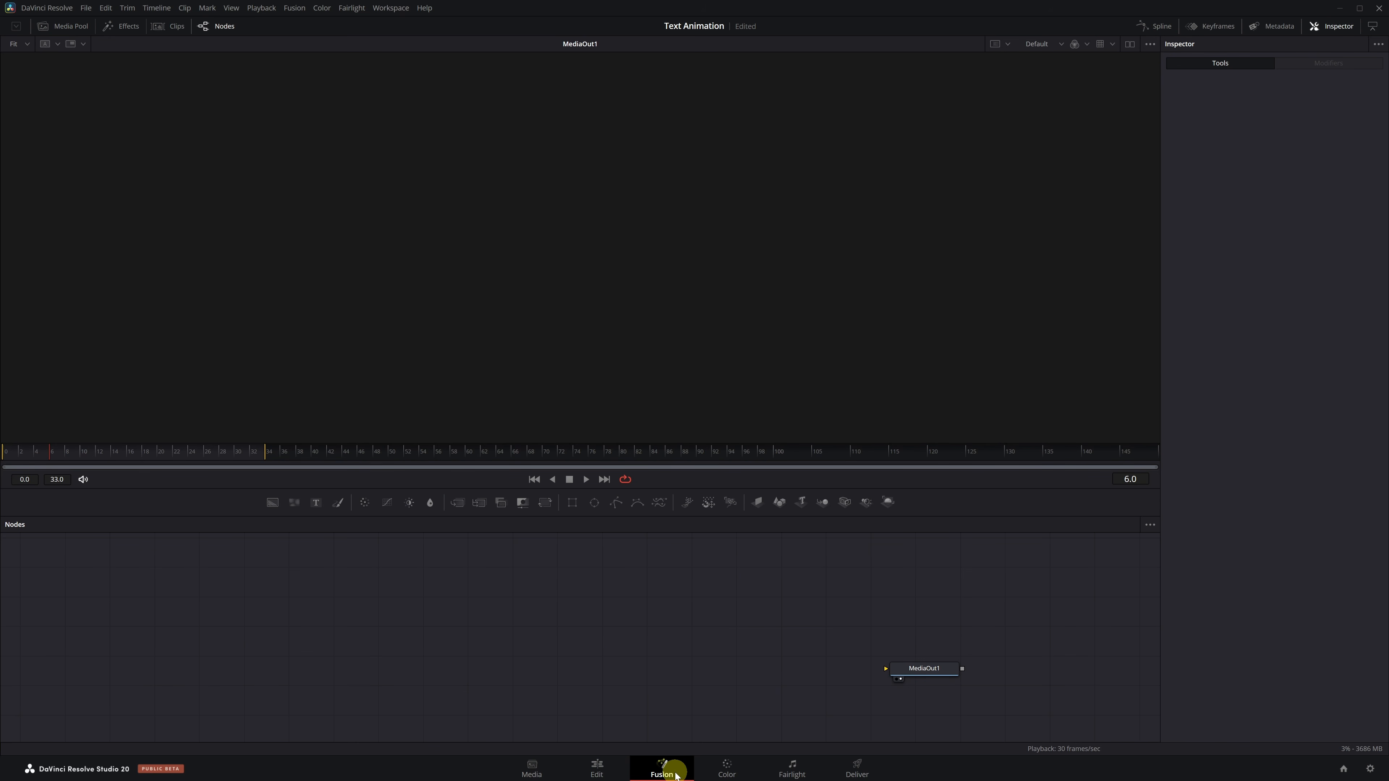
{"action": "left_click", "coordinate": [272, 503]}
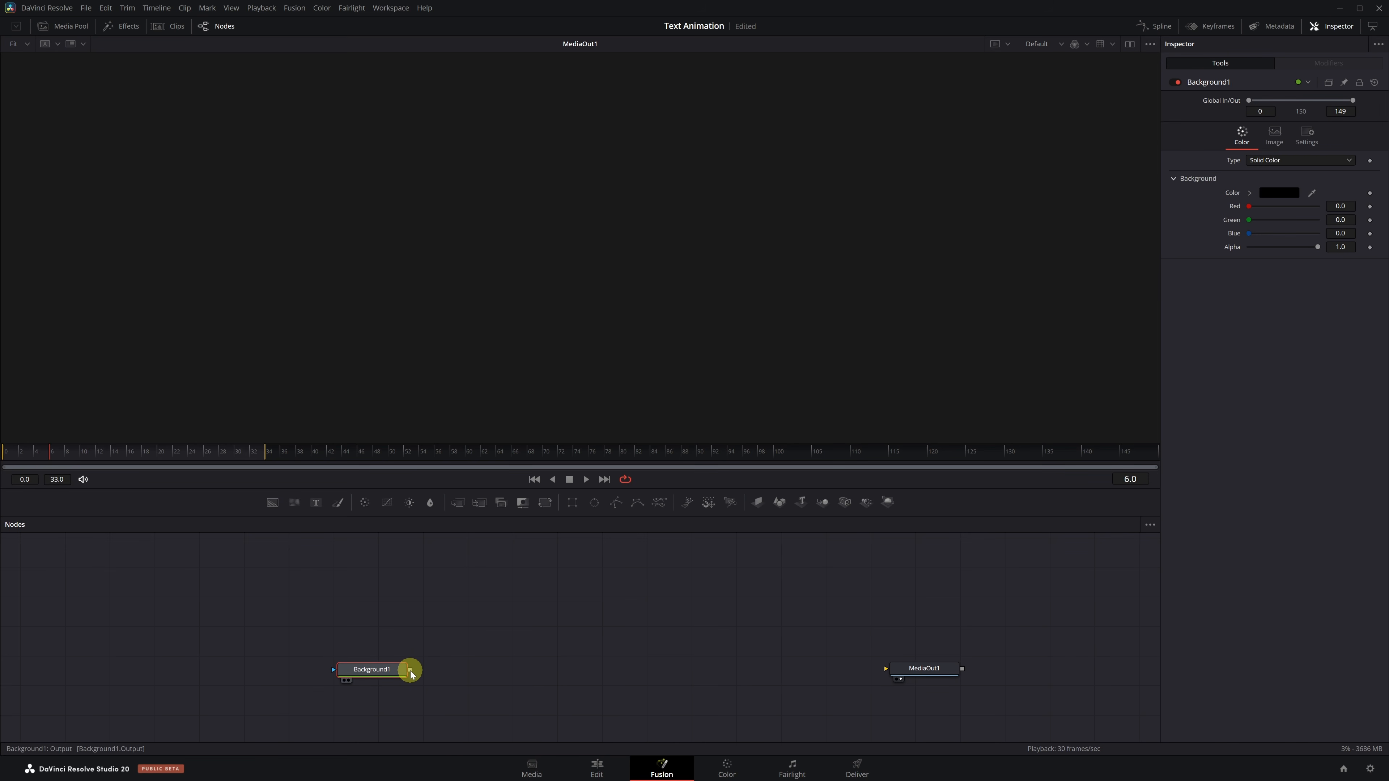
{"action": "left_click_drag", "start_coordinate": [411, 674], "coordinate": [887, 673]}
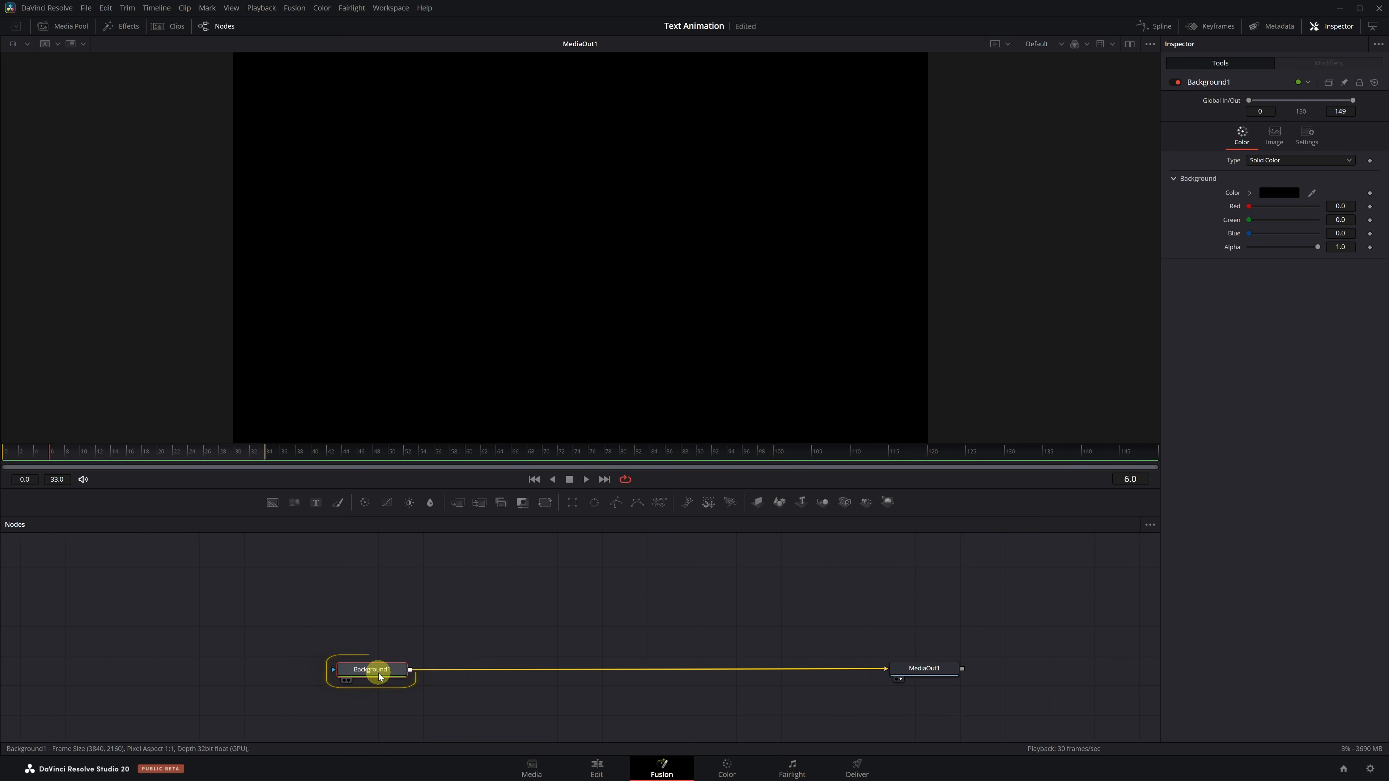
- Add a Text+ node, merge it over the background and arrange it above the Merge node
{"action": "left_click", "coordinate": [317, 503]}
{"action": "left_click_drag", "start_coordinate": [459, 698], "coordinate": [640, 669]}
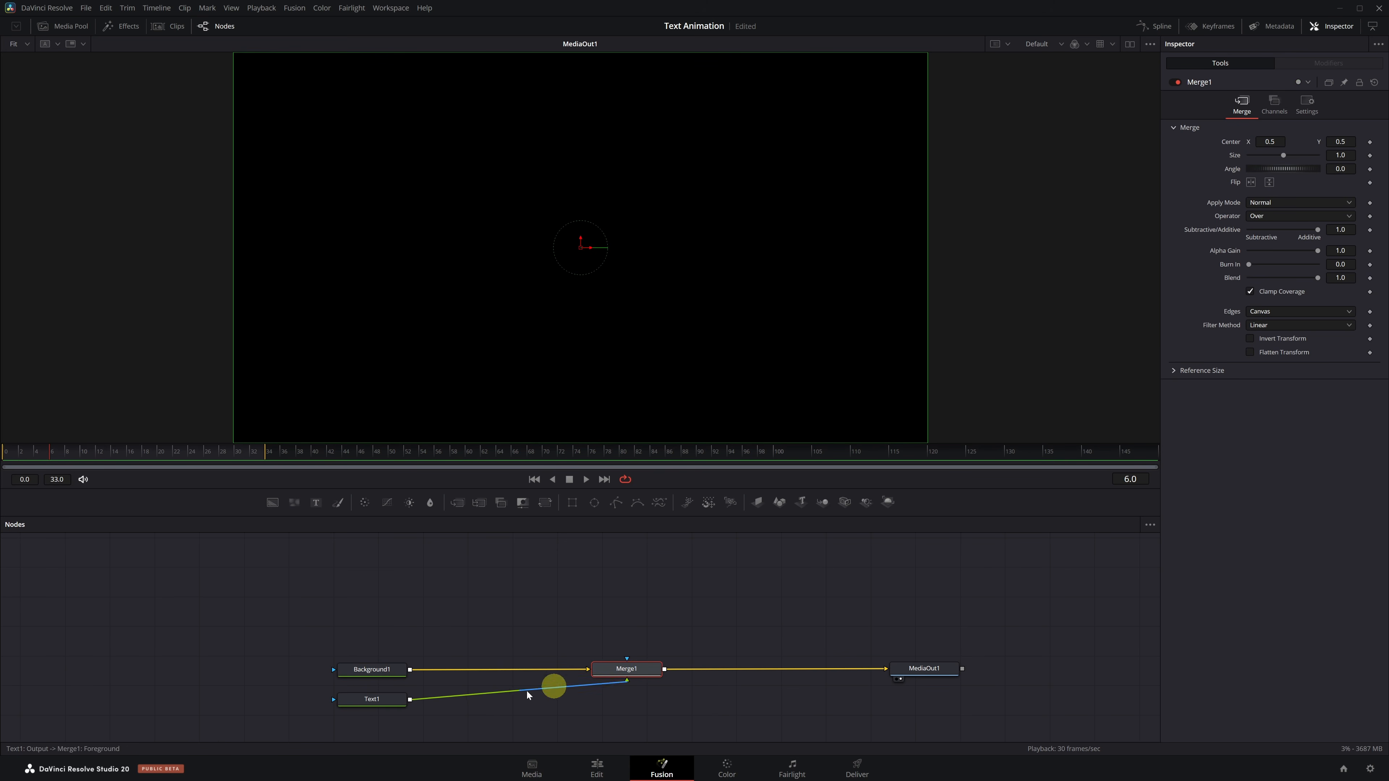
{"action": "left_click_drag", "start_coordinate": [372, 702], "coordinate": [646, 569]}
{"action": "left_click", "coordinate": [679, 598]}
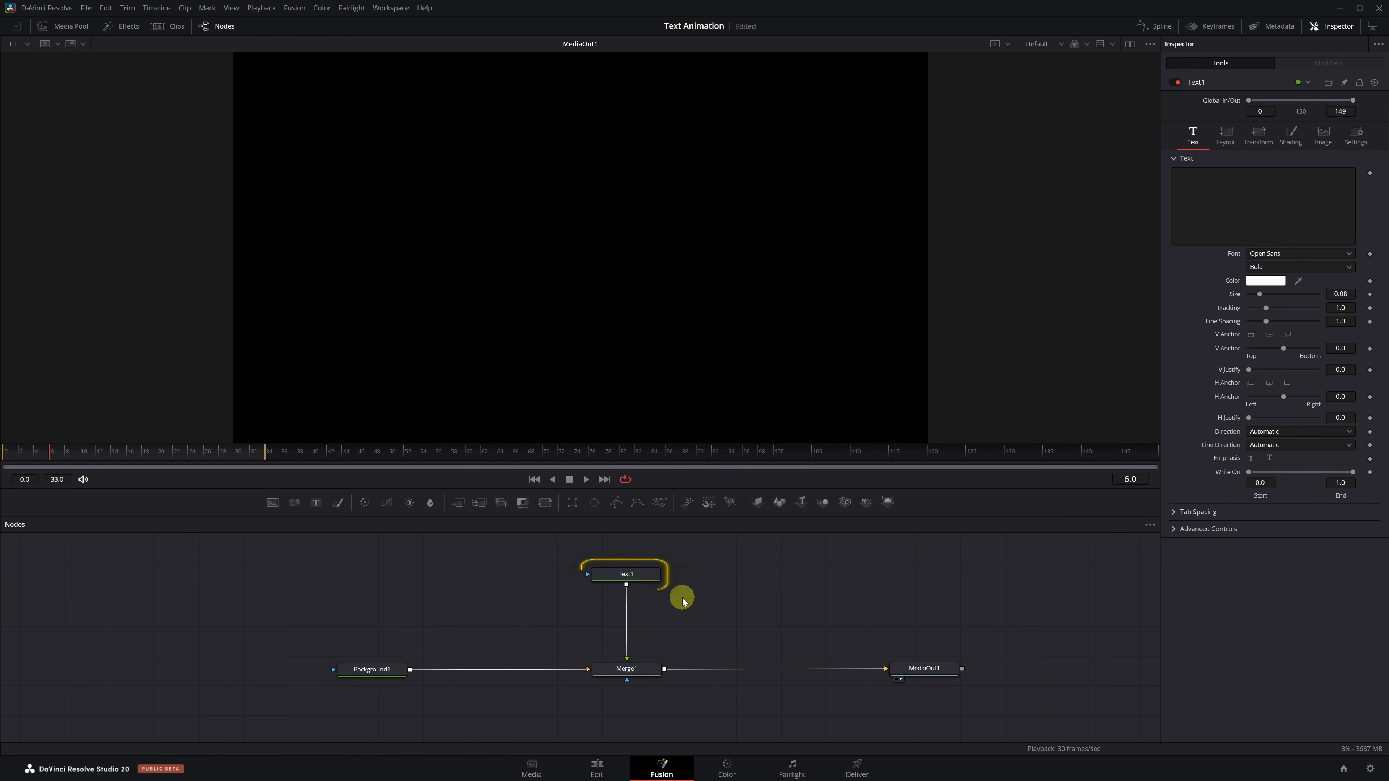
- Enter "Animation" as the styled text of the Text1 node
{"action": "left_click", "coordinate": [639, 577]}
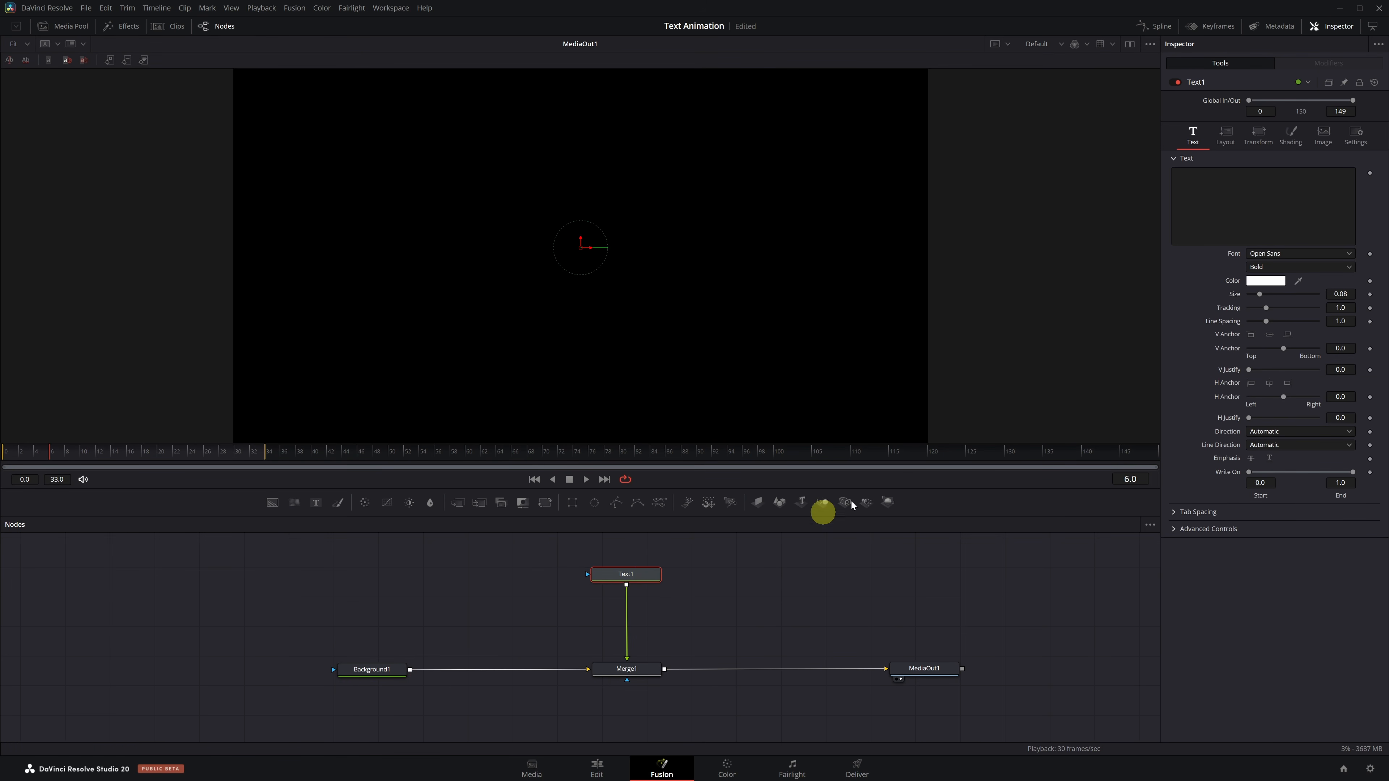
{"action": "left_click", "coordinate": [1225, 201]}
{"action": "type", "text": "Animation"}
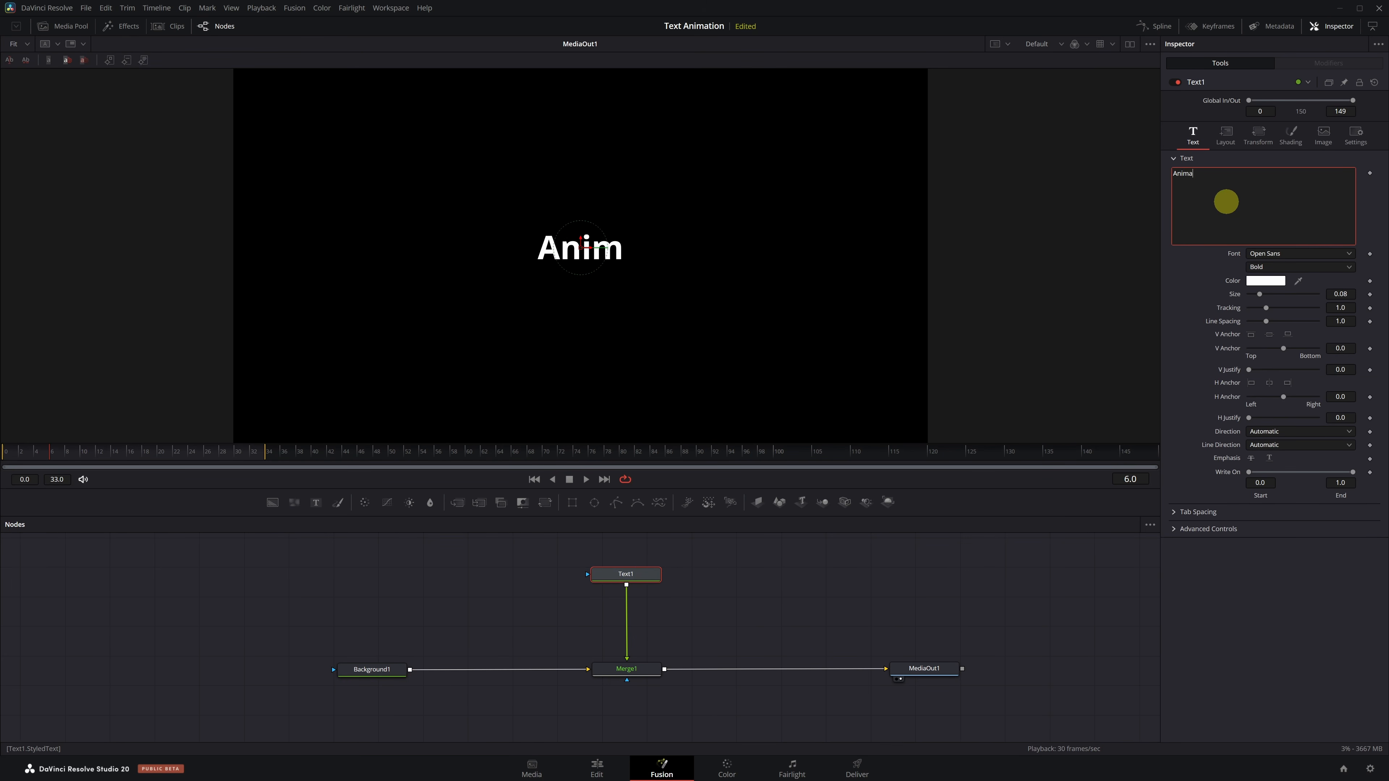
- Set the text's font to Montserrat Black and enlarge it to a size of about 0.19
{"action": "left_click", "coordinate": [1332, 255]}
{"action": "scroll", "coordinate": [1329, 263], "scroll_direction": "up", "scroll_amount": 8}
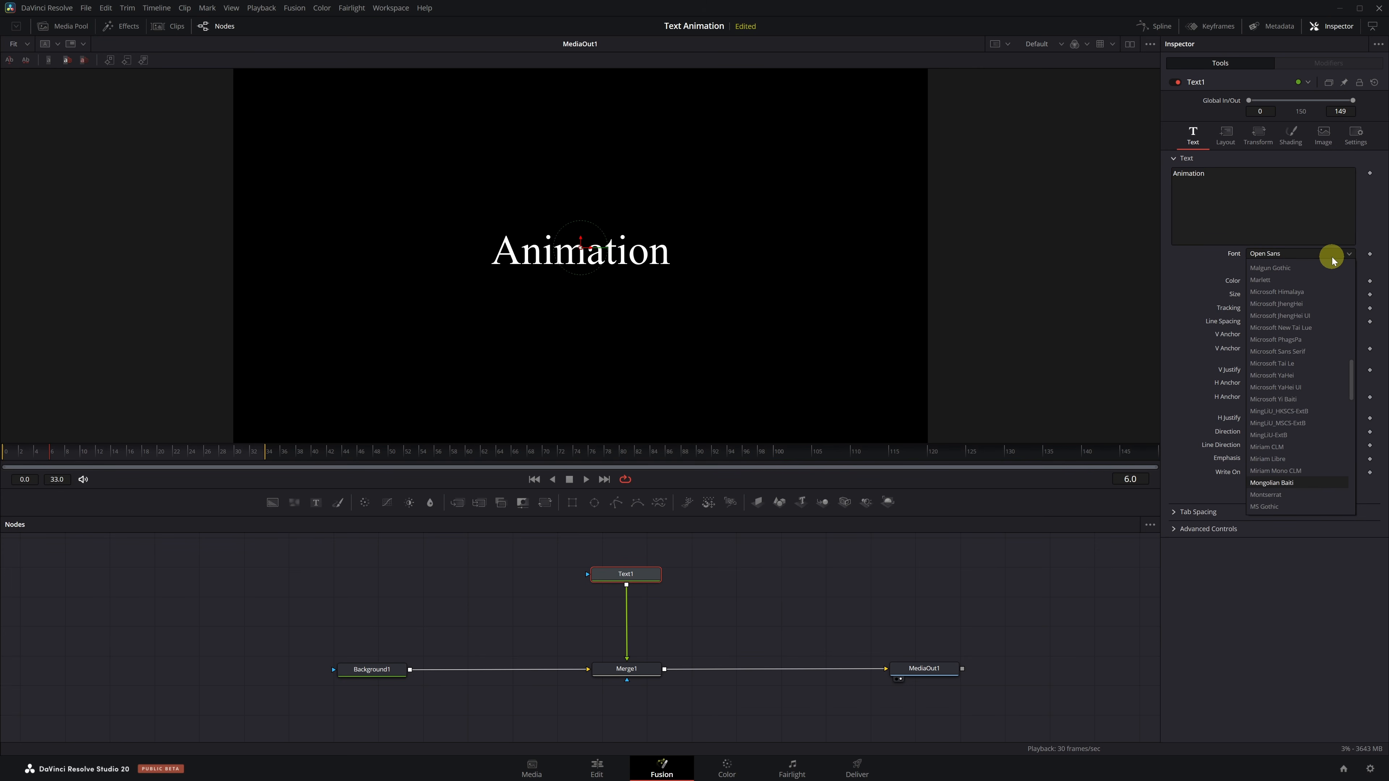
{"action": "left_click", "coordinate": [1279, 495]}
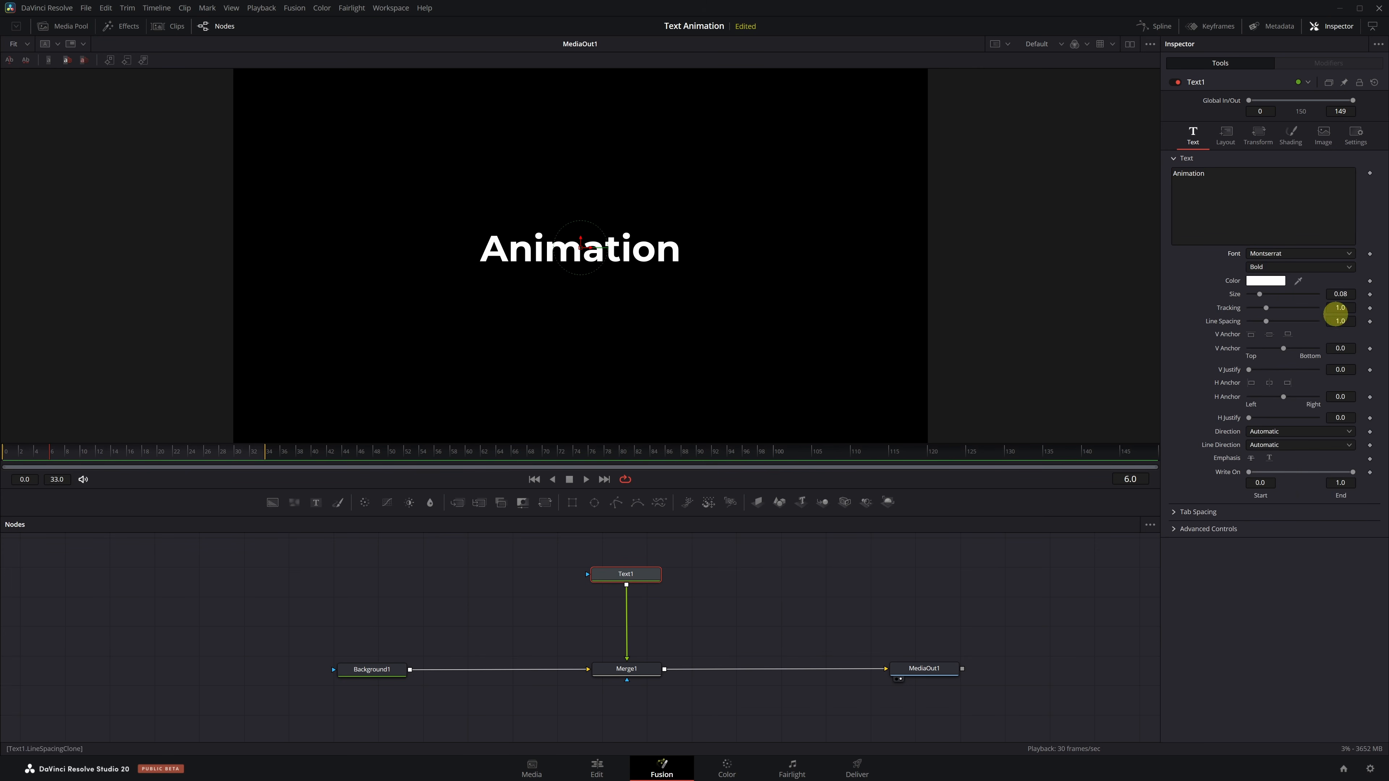
{"action": "left_click", "coordinate": [1349, 267]}
{"action": "left_click", "coordinate": [1288, 380]}
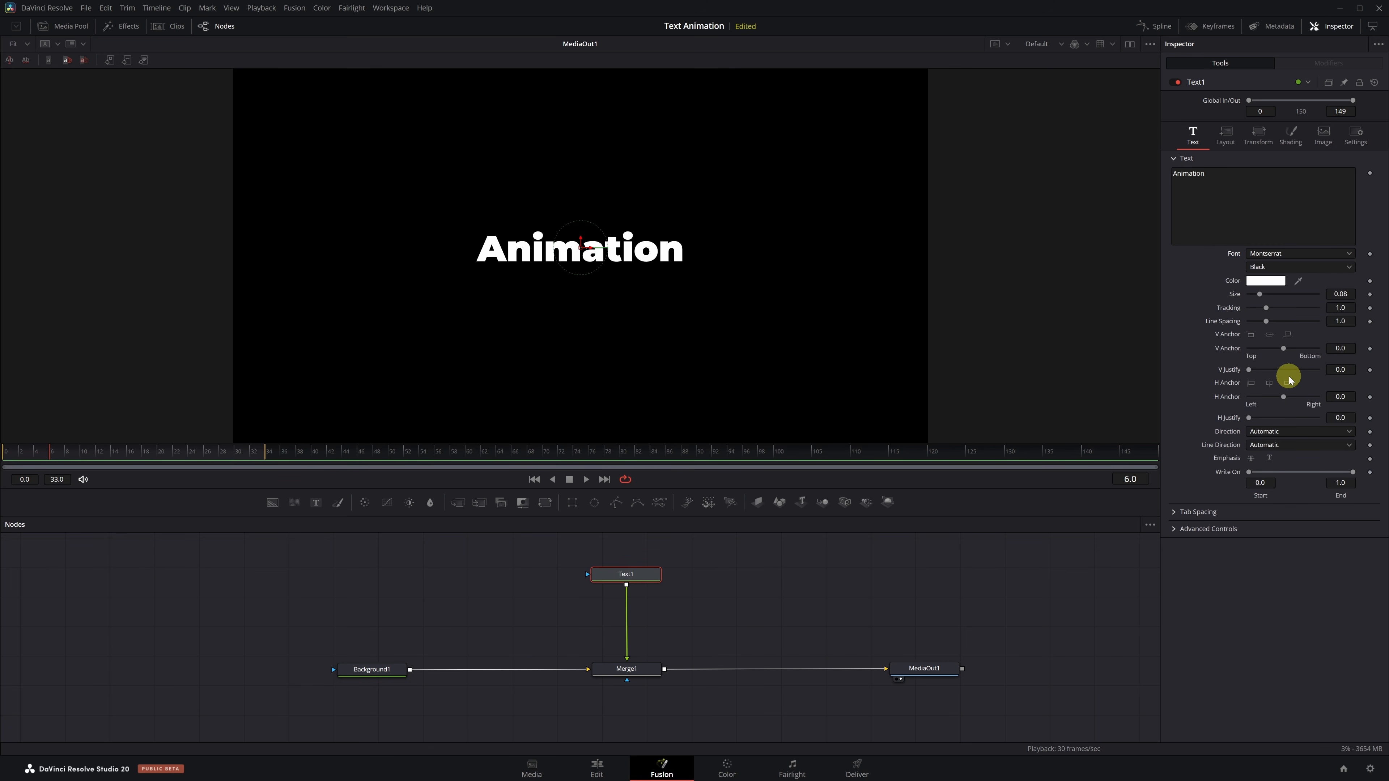
{"action": "left_click_drag", "start_coordinate": [1259, 294], "coordinate": [1278, 299]}
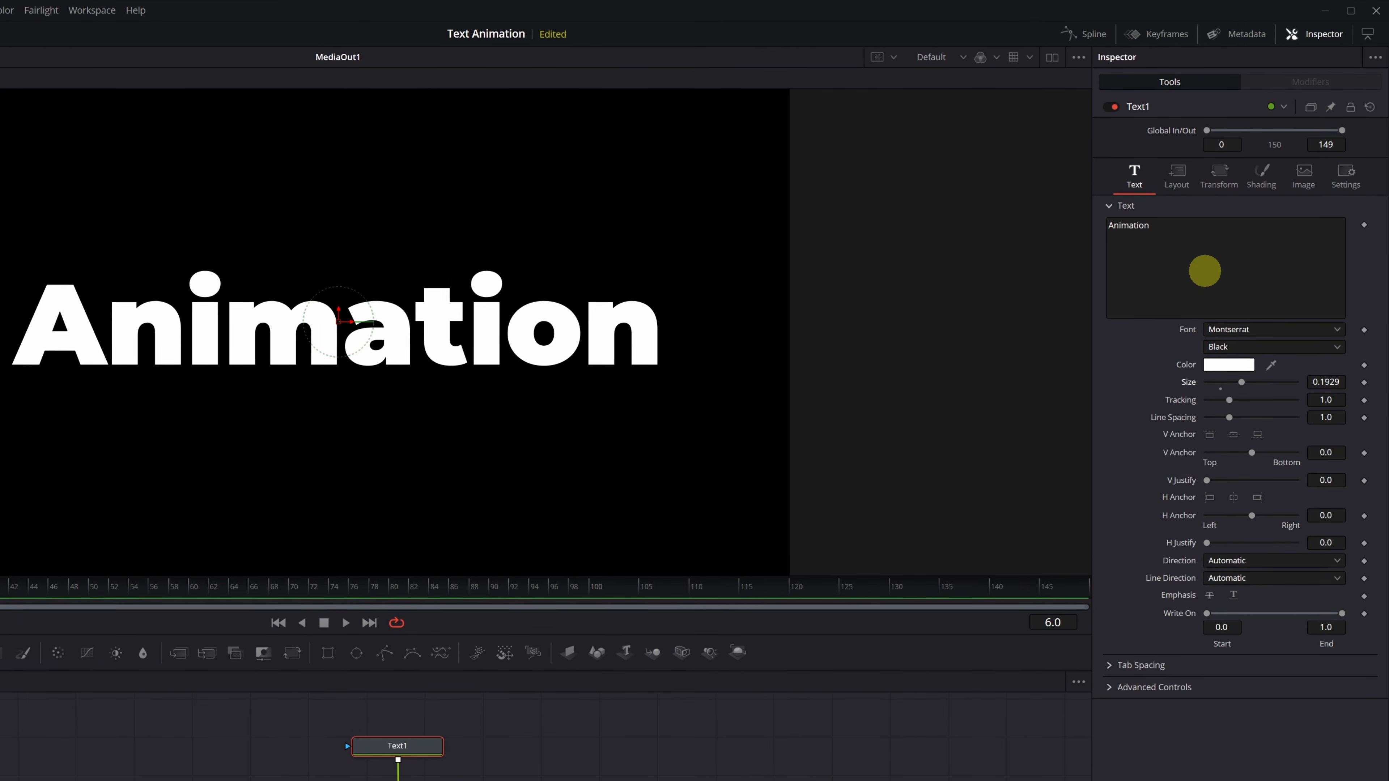
- Add a Follower modifier to the styled text and display its settings
{"action": "right_click", "coordinate": [1205, 270]}
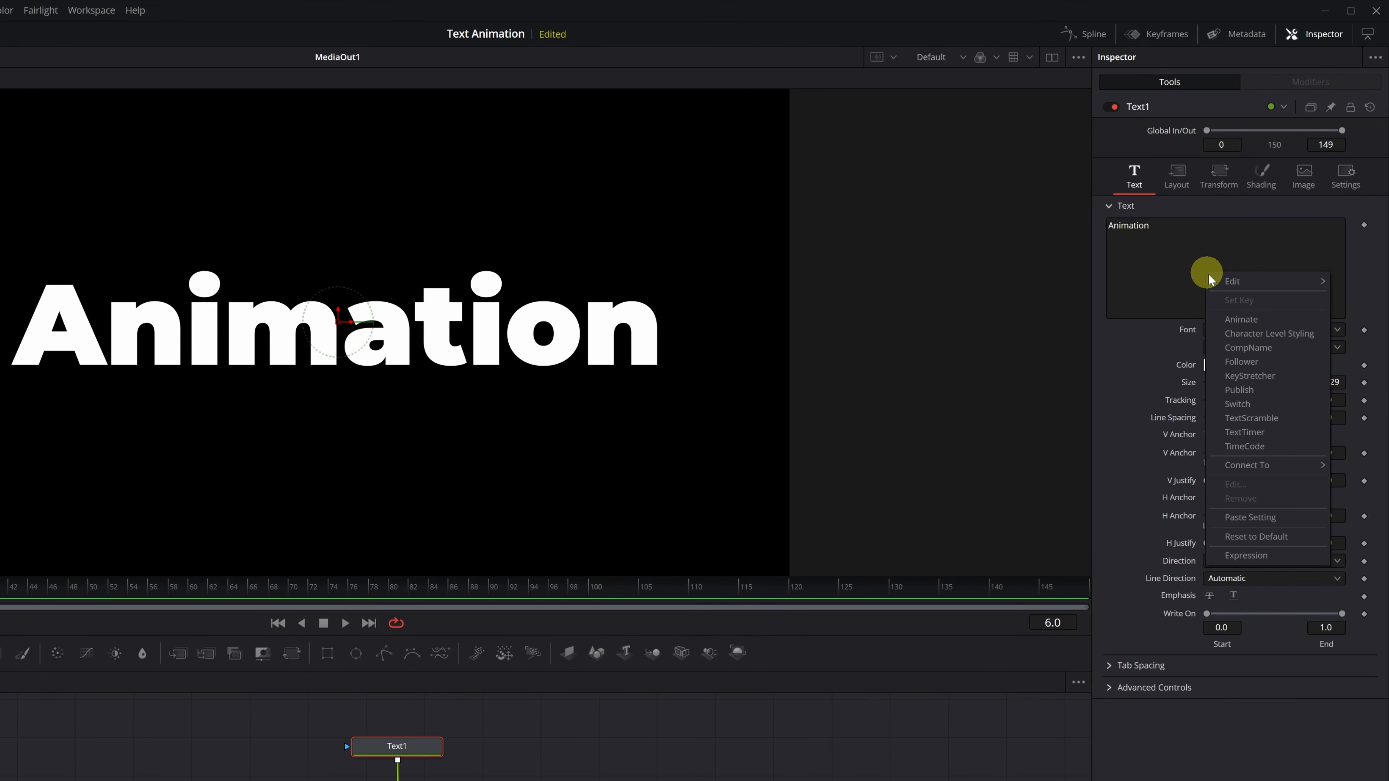
{"action": "left_click", "coordinate": [1260, 362]}
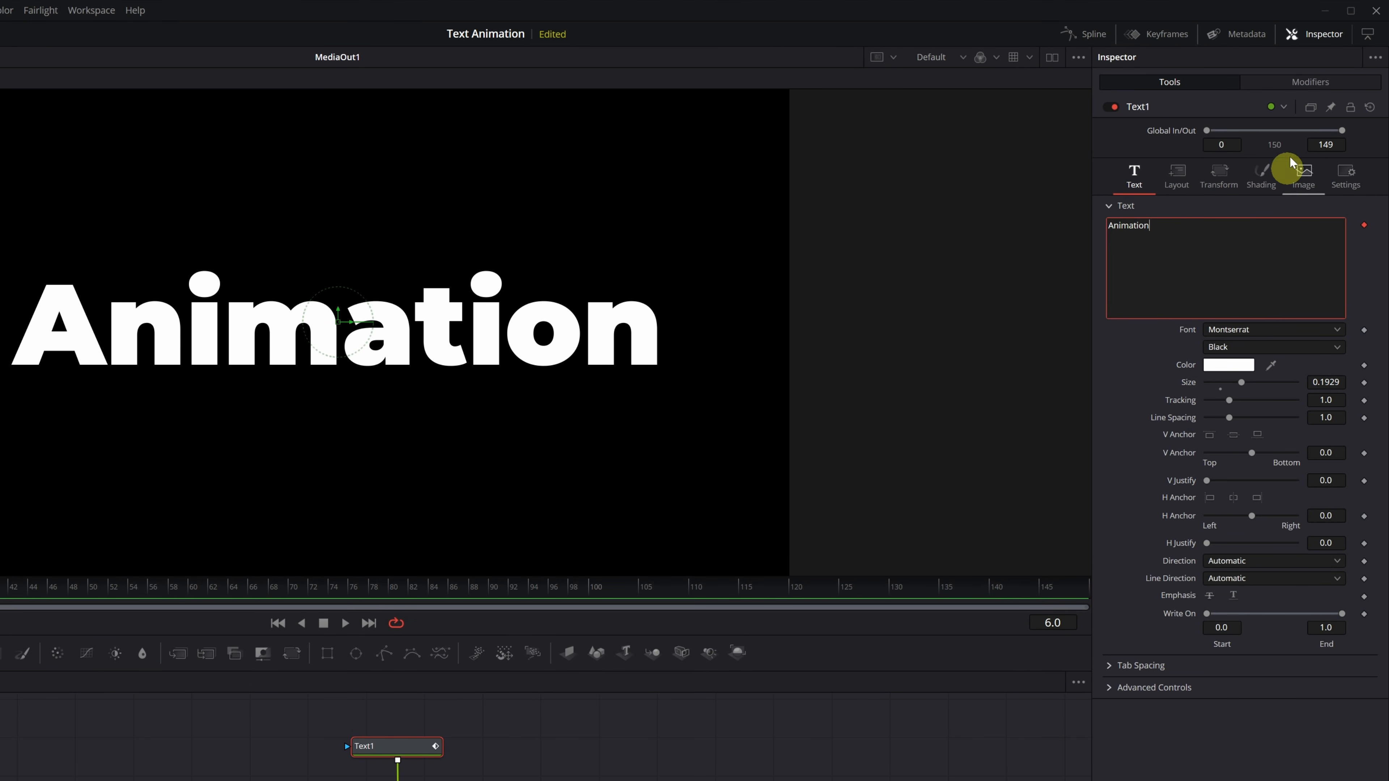
{"action": "left_click", "coordinate": [1308, 83]}
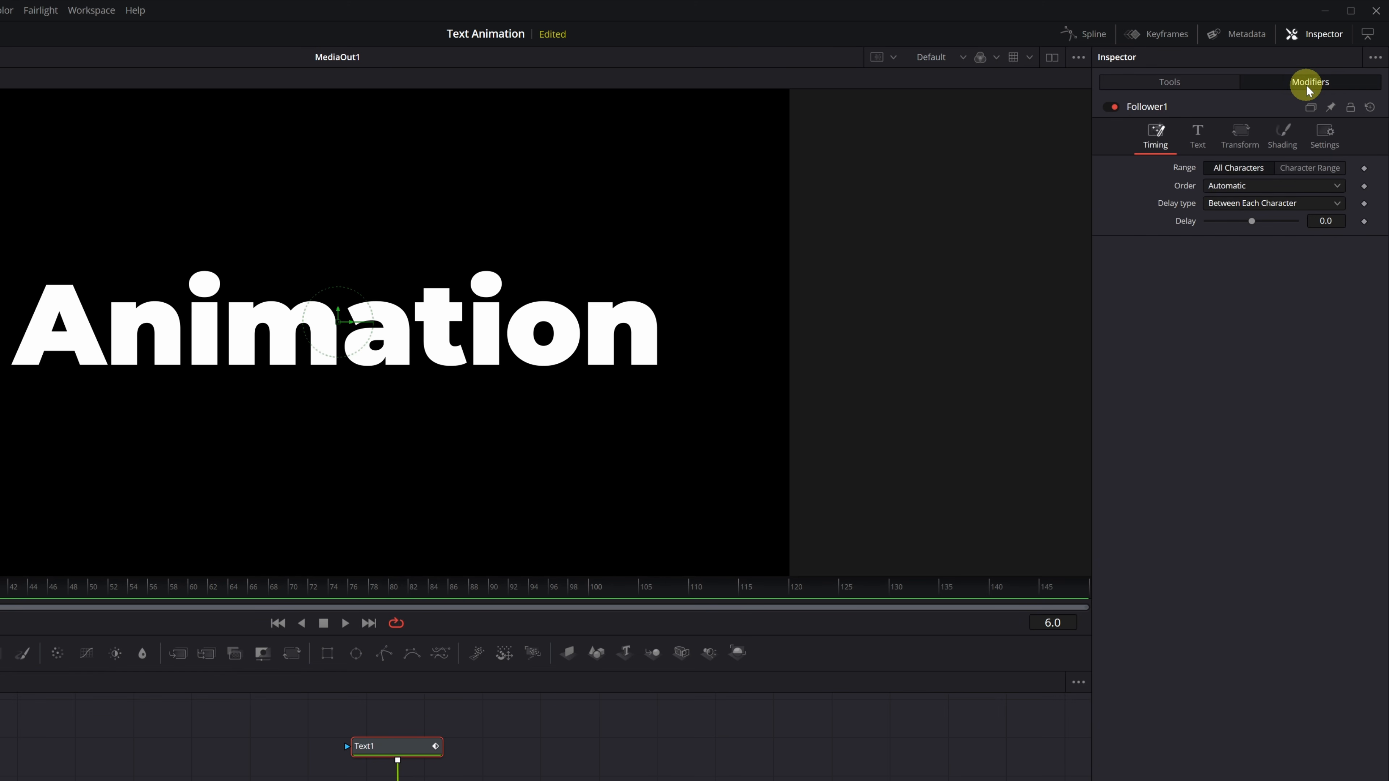
- At frame 15, keyframe the Follower's shading opacity and position offset at their current values
{"action": "left_click", "coordinate": [1283, 140]}
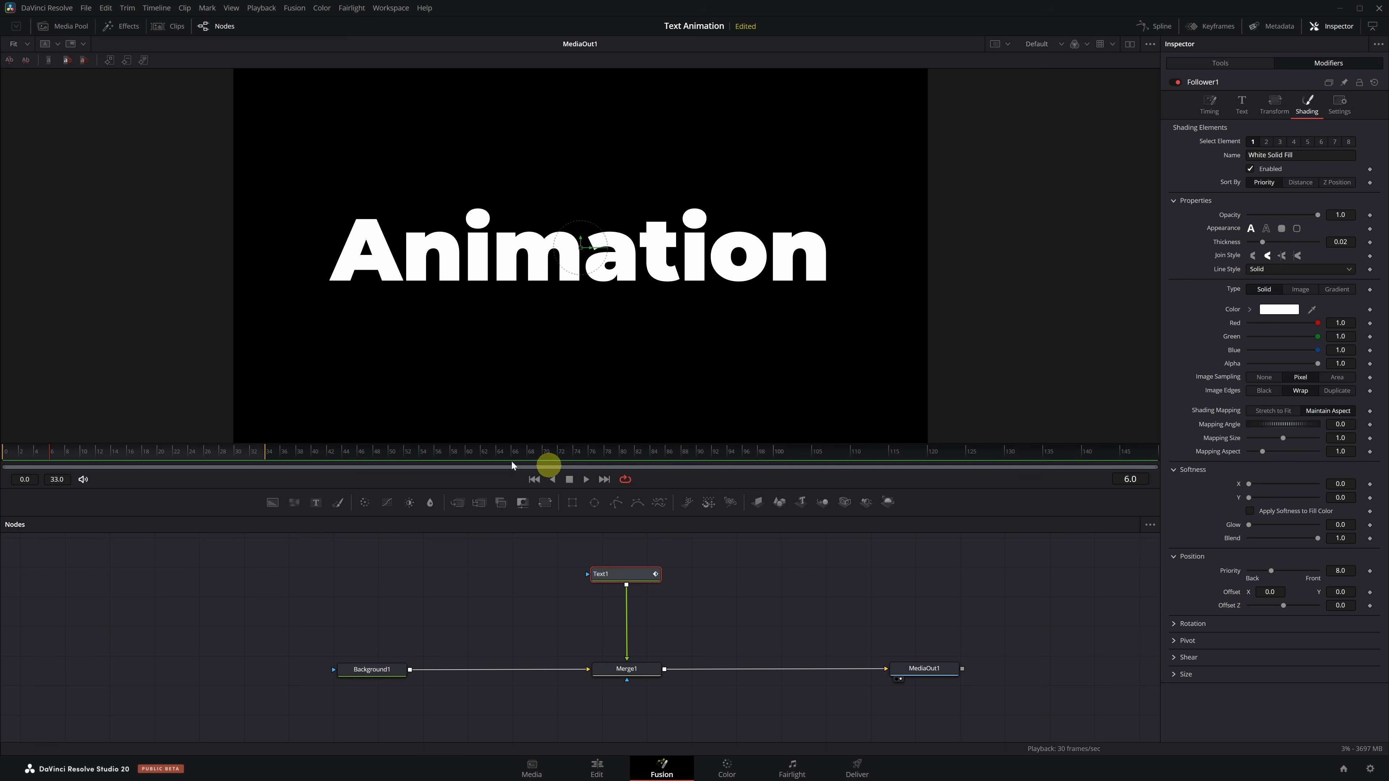
{"action": "left_click", "coordinate": [118, 453]}
{"action": "left_click_drag", "start_coordinate": [118, 454], "coordinate": [121, 455]}
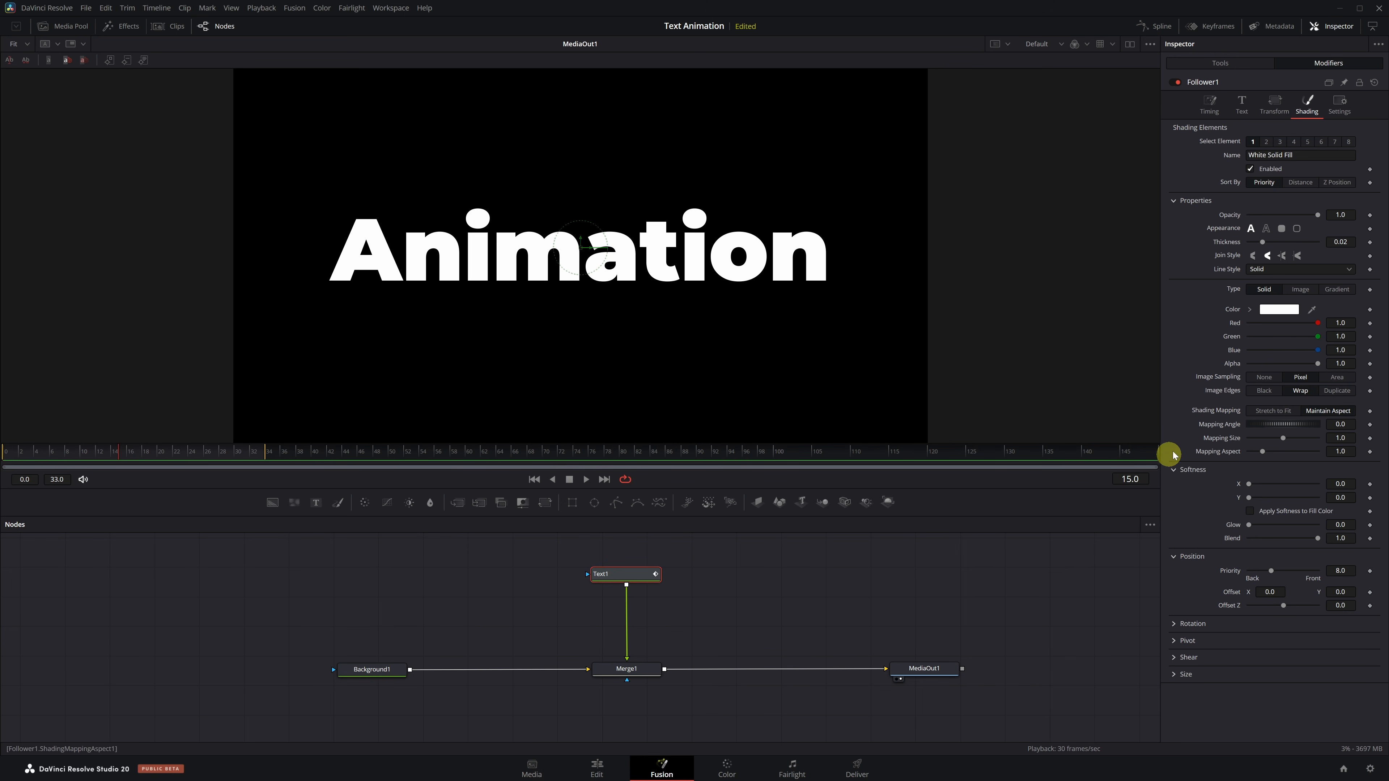
{"action": "left_click", "coordinate": [1369, 216]}
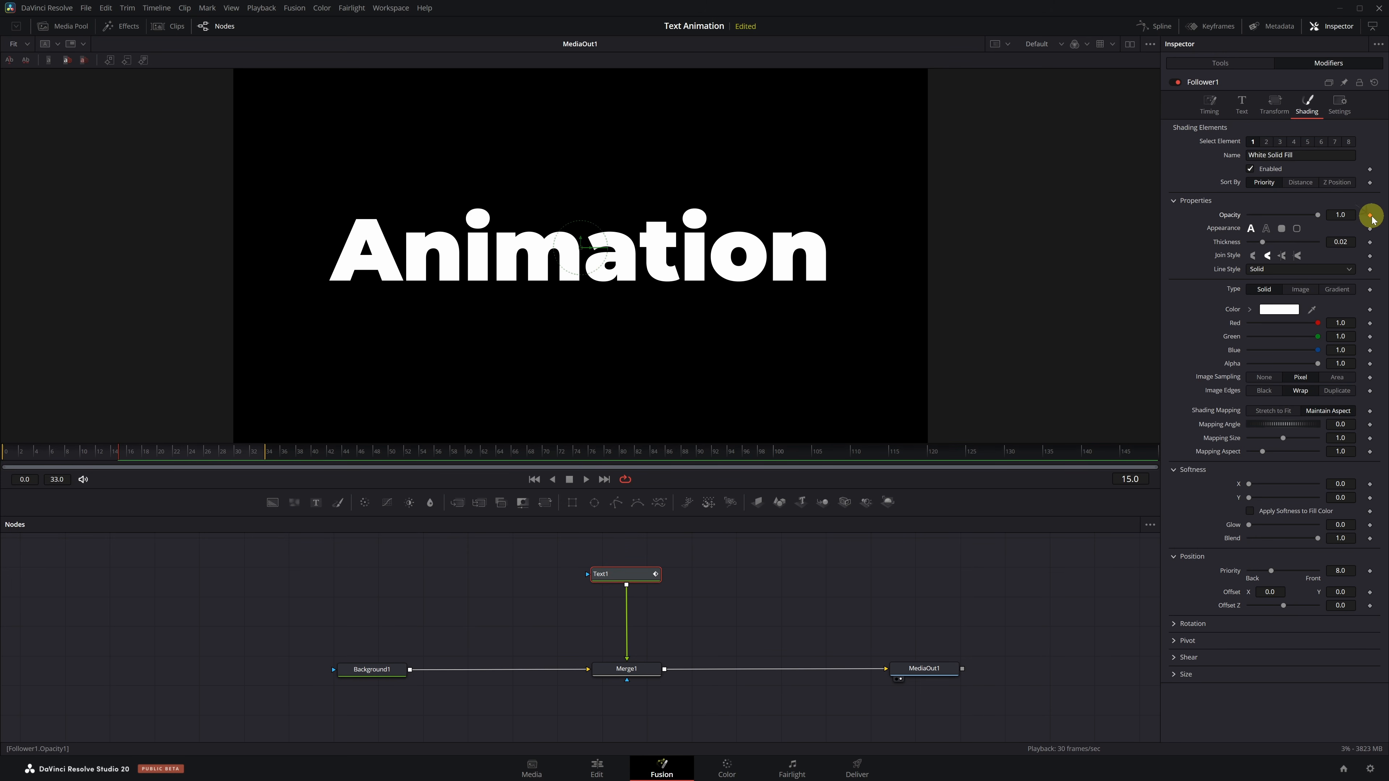
{"action": "left_click", "coordinate": [1371, 593]}
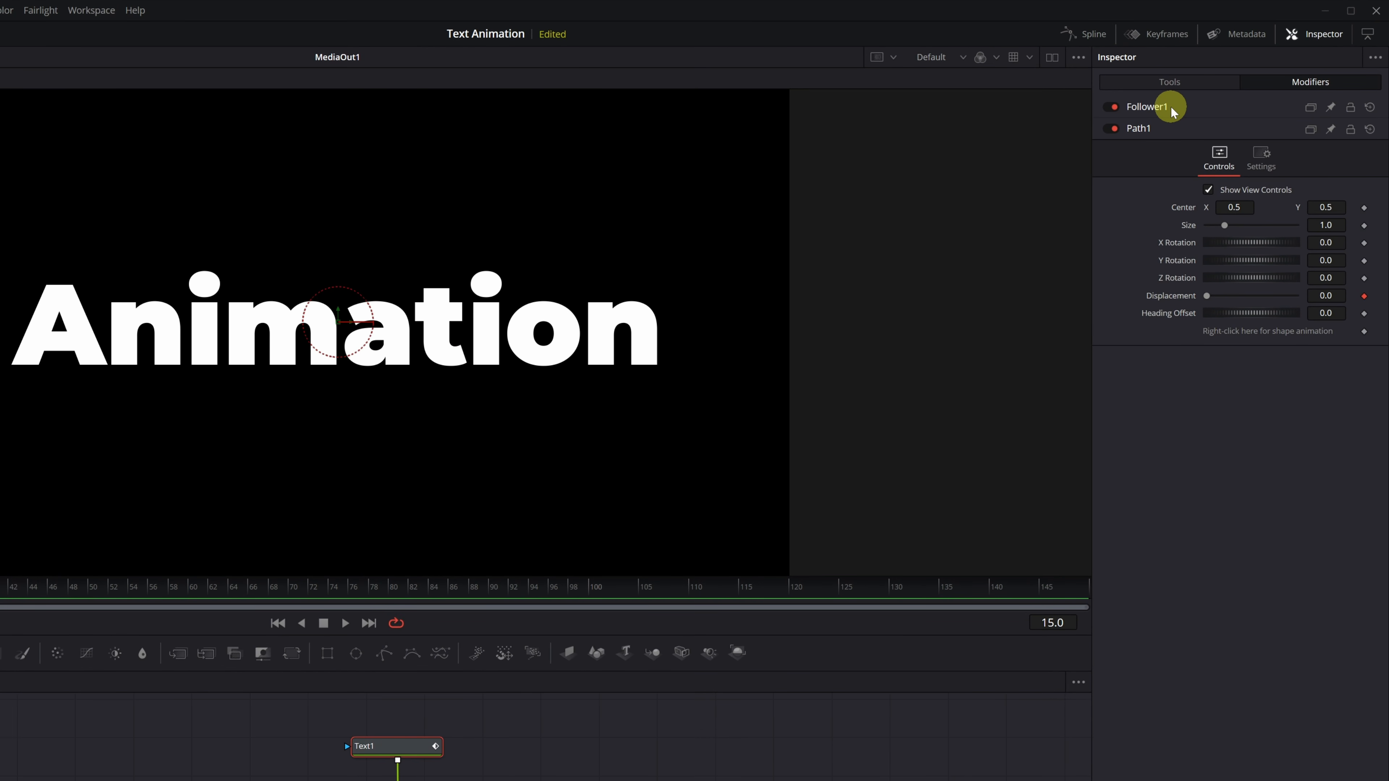
- At frame 0, set the Follower's Y offset to -0.3 and opacity to 0.0, and play back the animation
{"action": "left_click", "coordinate": [1170, 105]}
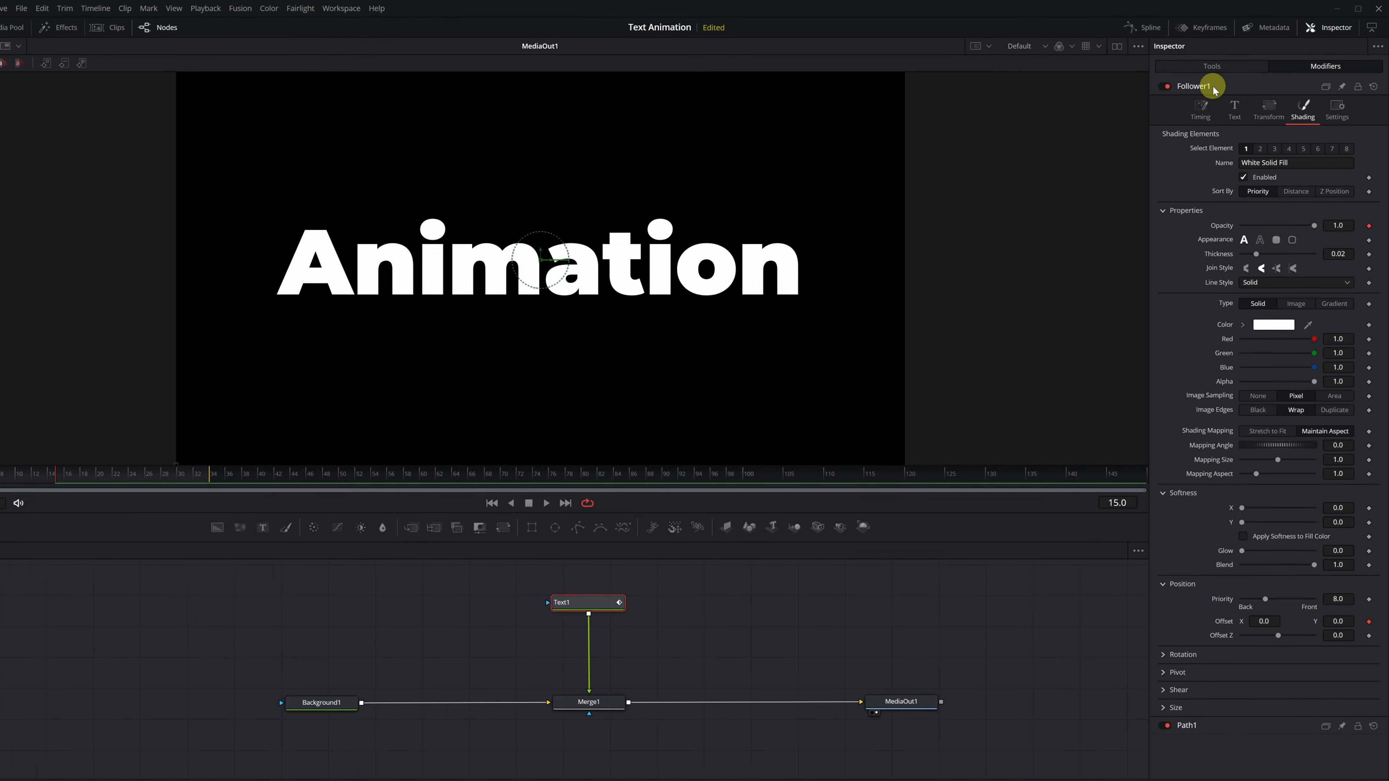
{"action": "left_click", "coordinate": [55, 481]}
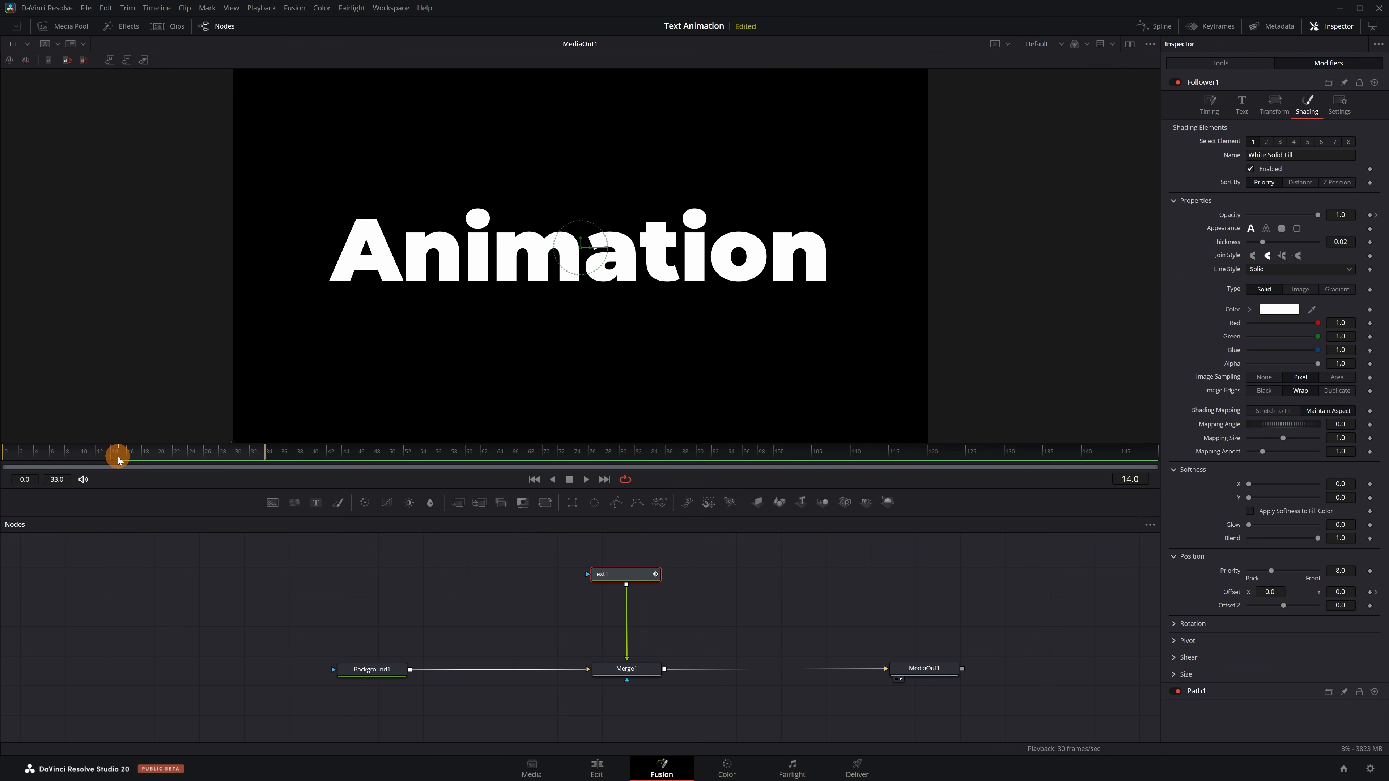
{"action": "left_click_drag", "start_coordinate": [118, 458], "coordinate": [6, 459]}
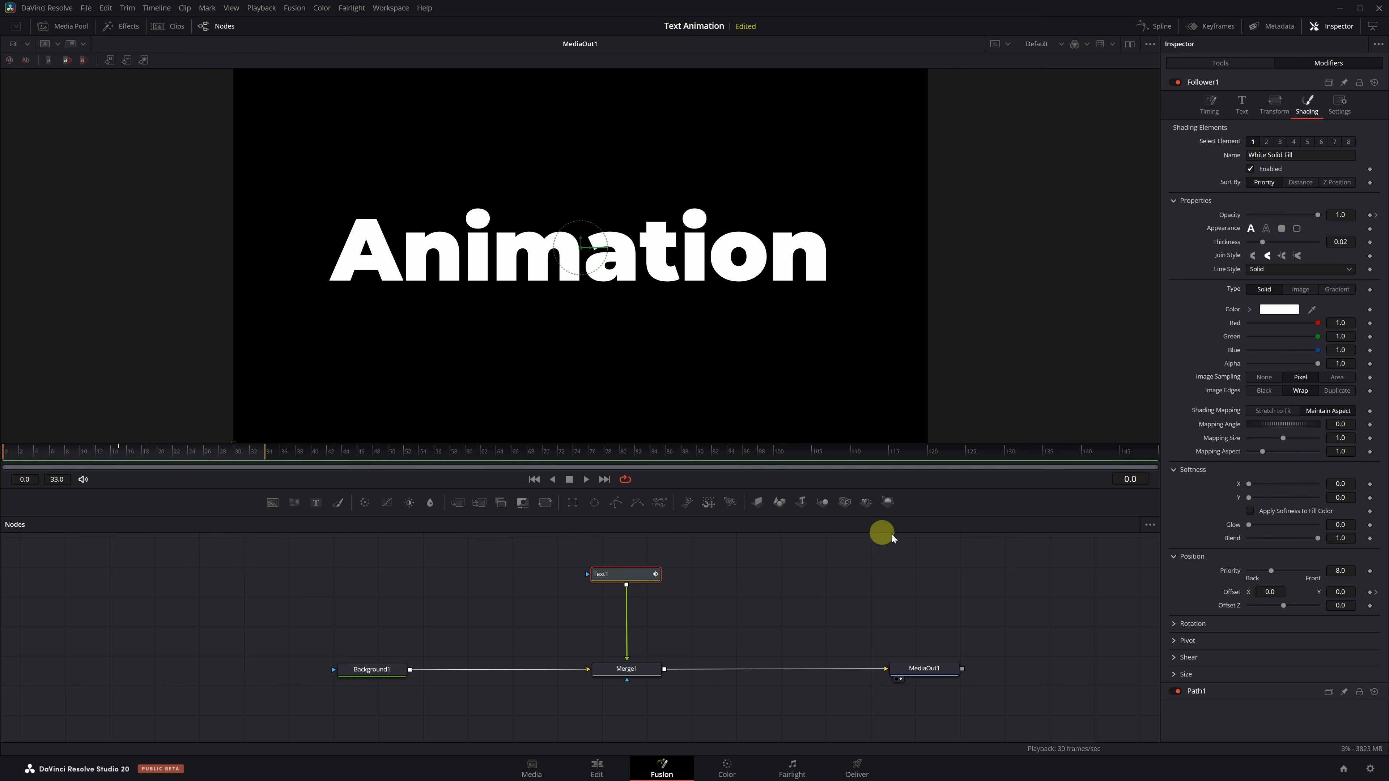
{"action": "left_click", "coordinate": [1339, 592]}
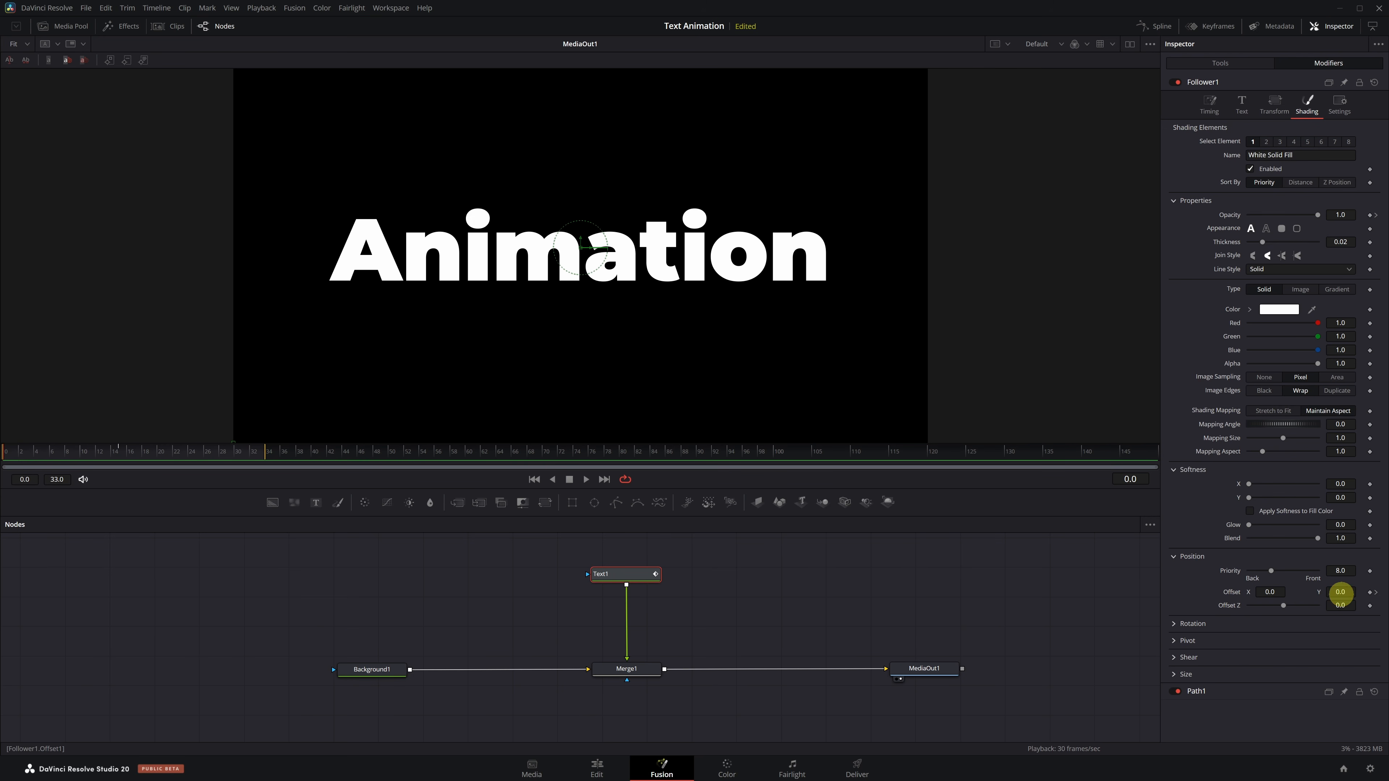
{"action": "type", "text": "-0.3"}
{"action": "key", "text": "Return"}
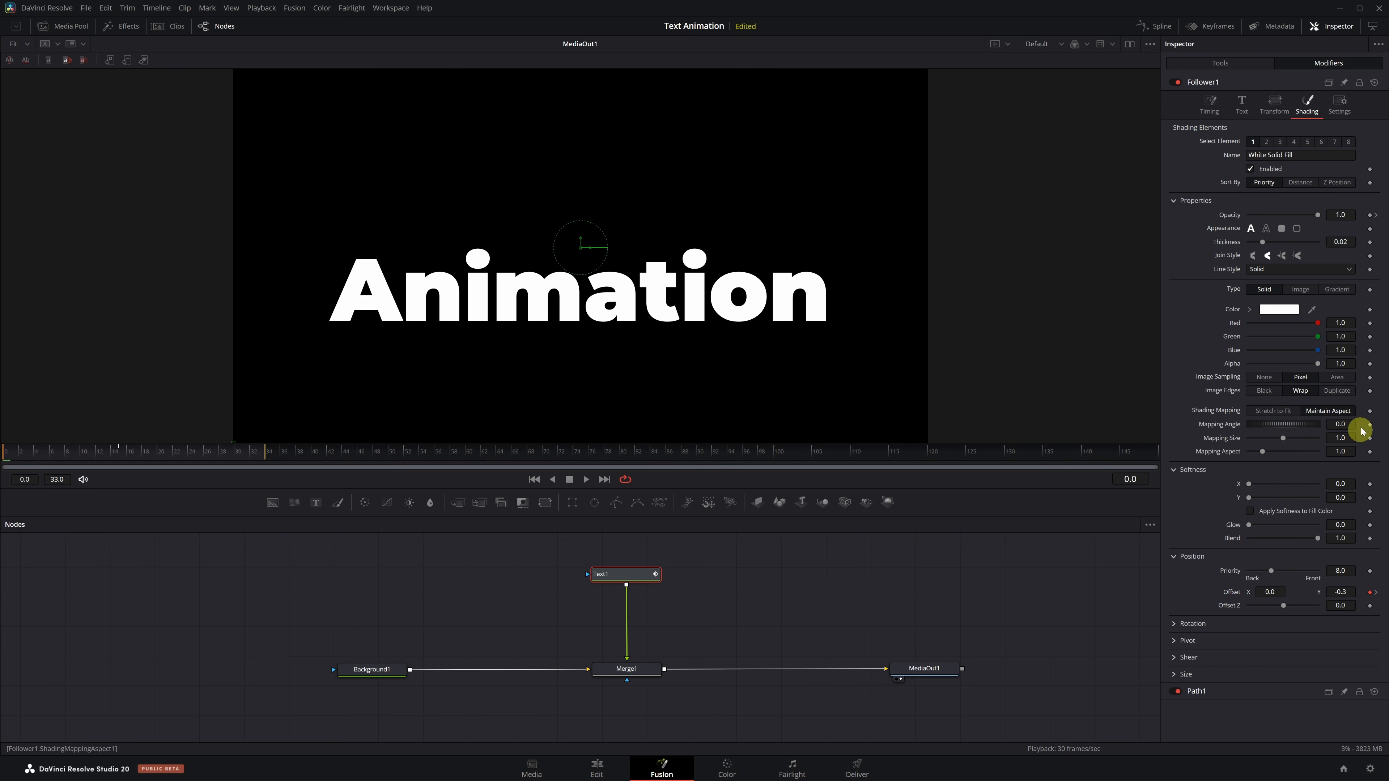
{"action": "left_click_drag", "start_coordinate": [1318, 214], "coordinate": [1240, 218]}
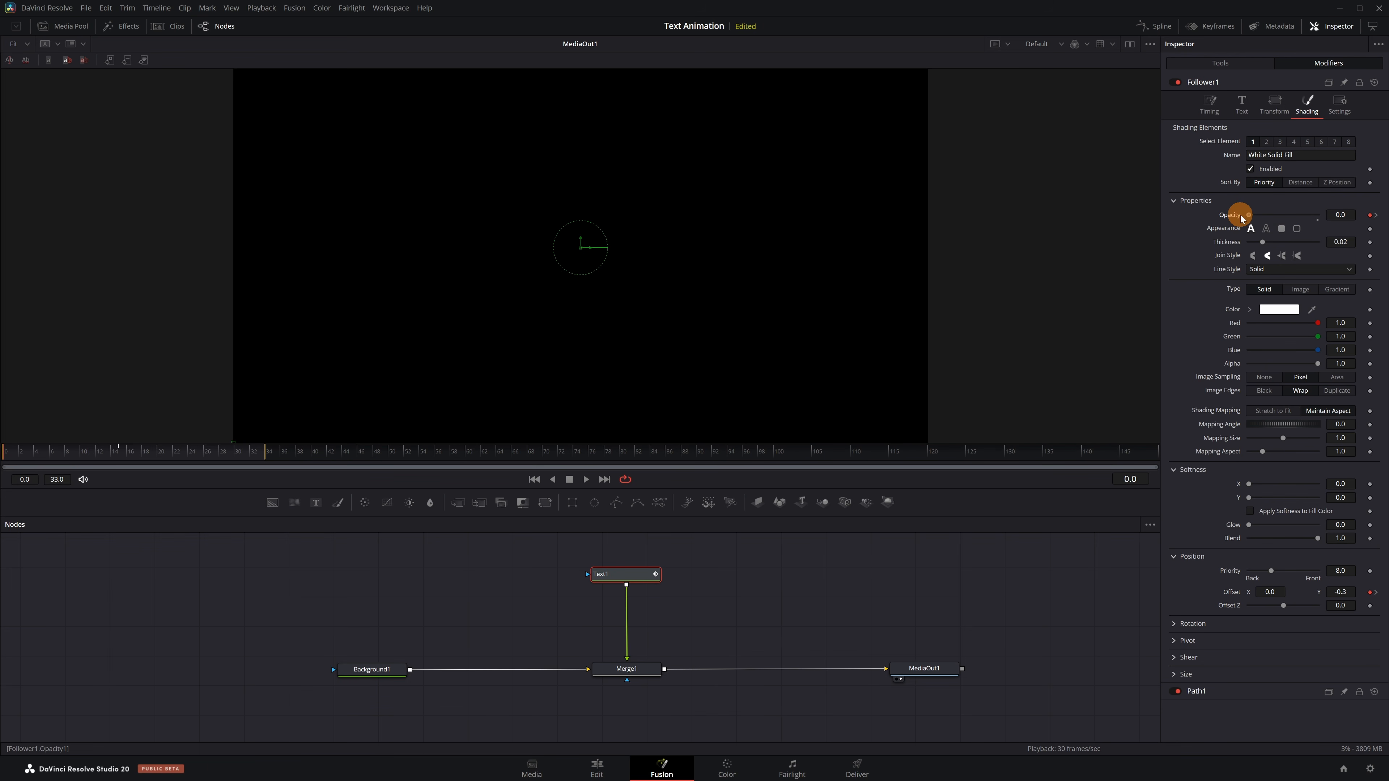
{"action": "key", "text": "space"}
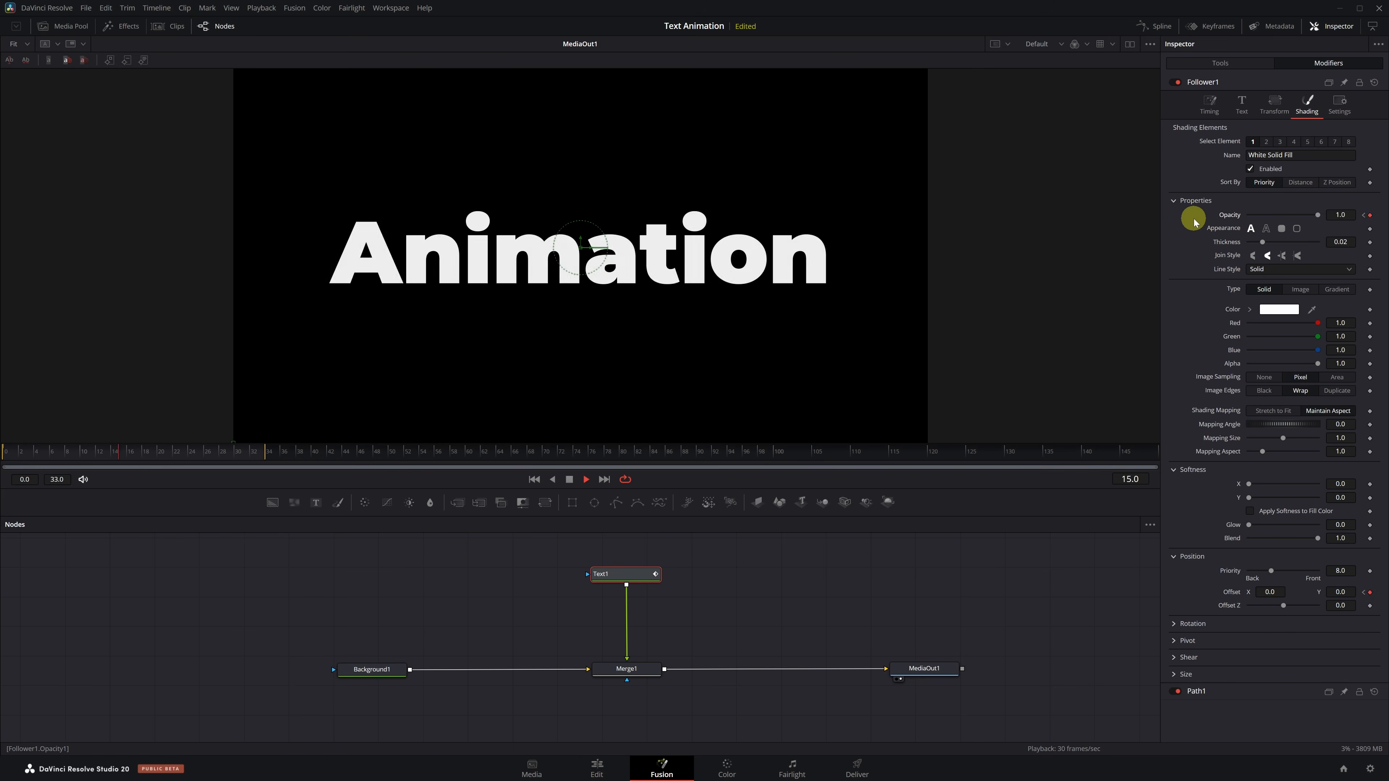
{"action": "key", "text": "space"}
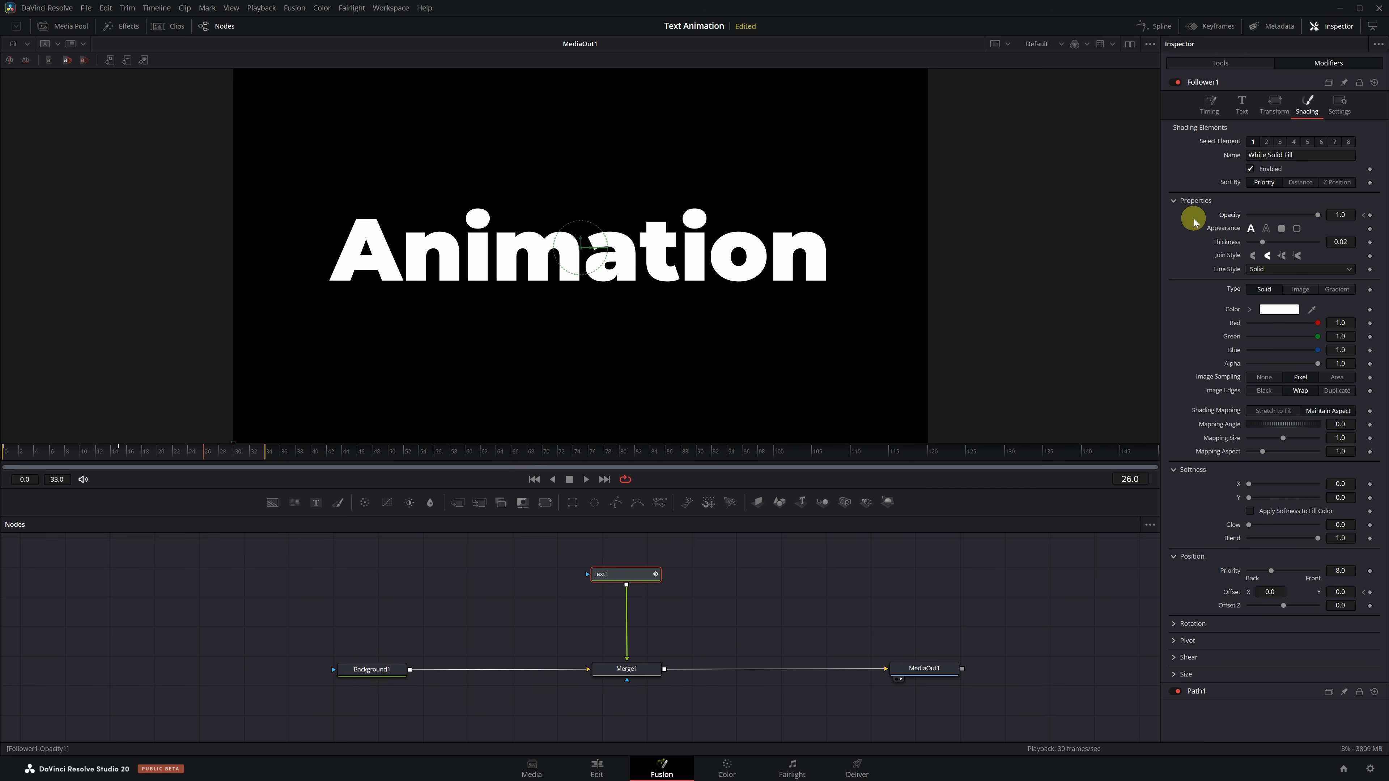
- Set the Follower's delay between each character to 2.0
{"action": "left_click", "coordinate": [1209, 106]}
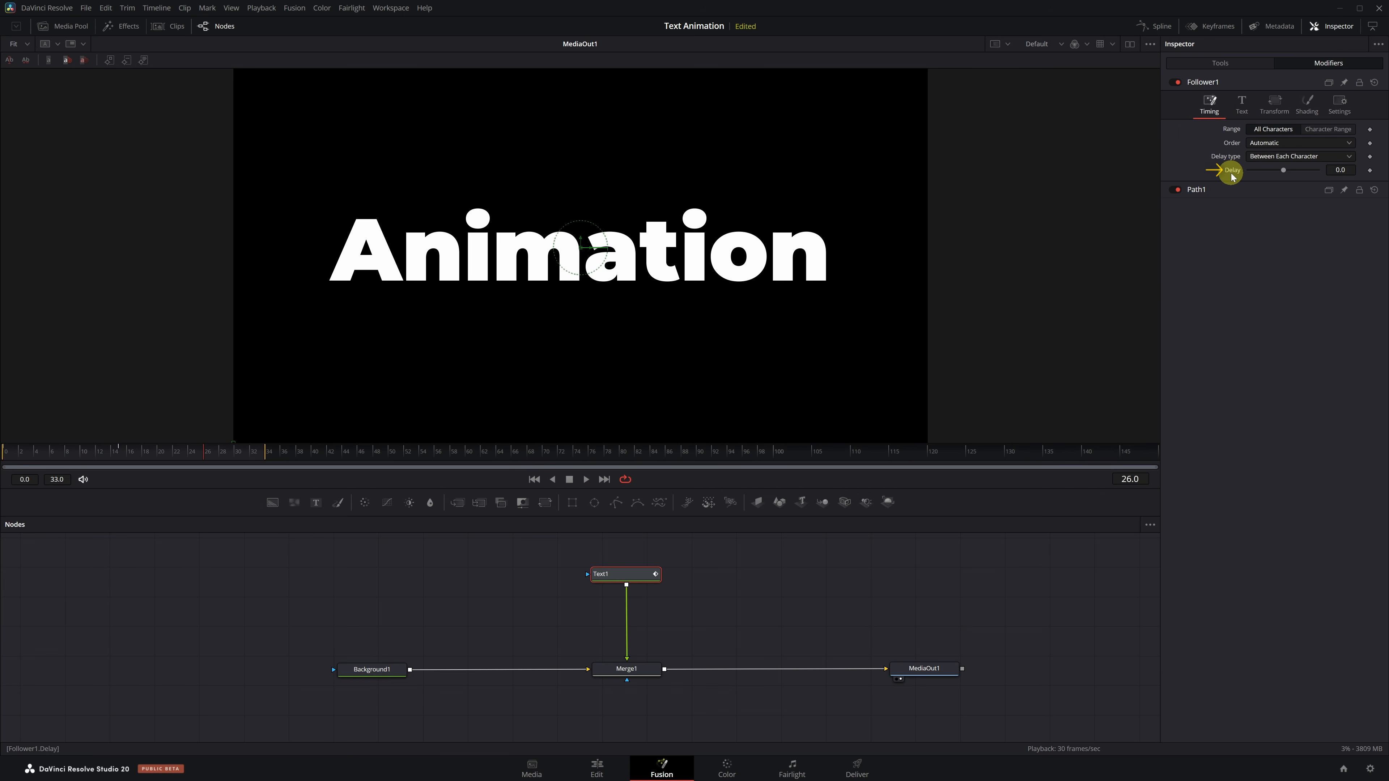
{"action": "left_click", "coordinate": [1344, 169]}
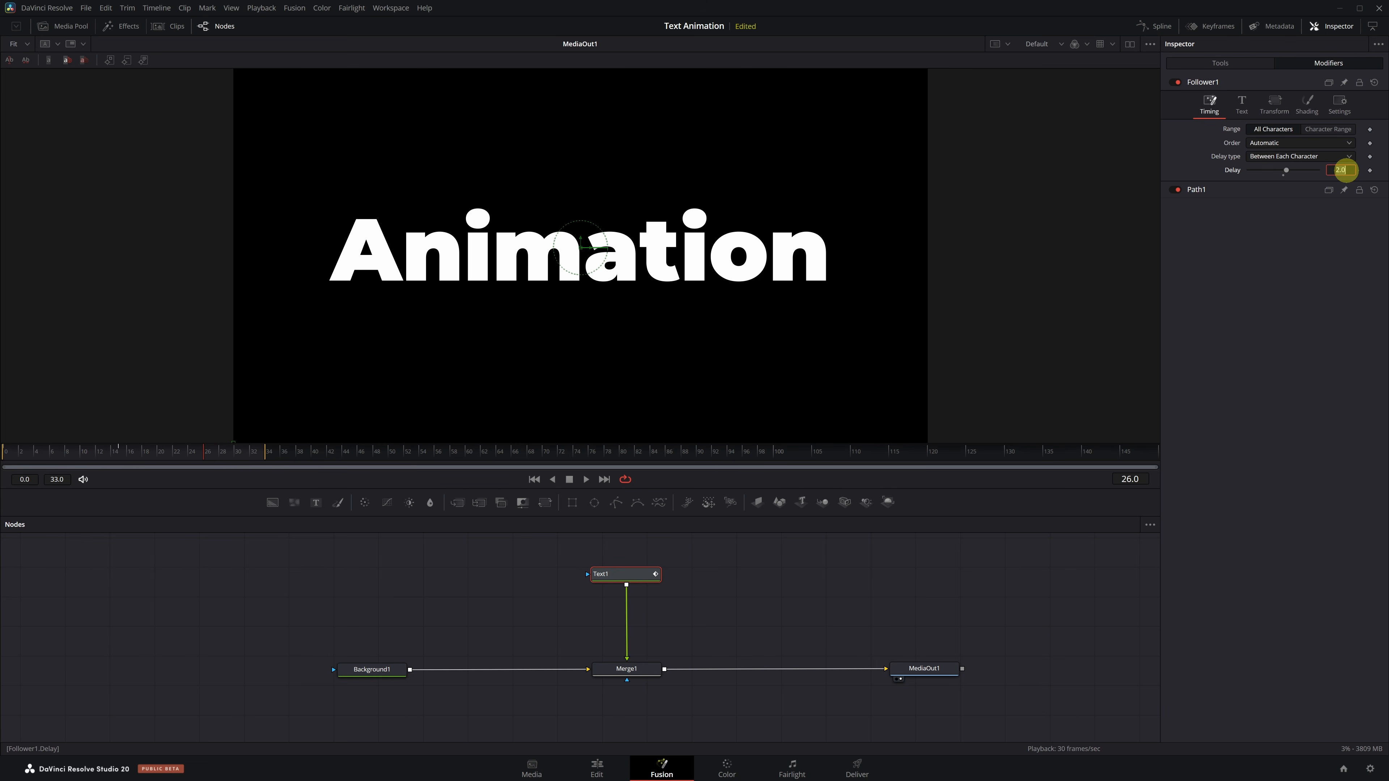
{"action": "type", "text": "2.0"}
{"action": "key", "text": "Return"}
- Open the spline editor and display all of Text1's animated curves, fitted to the view
{"action": "left_click", "coordinate": [1160, 28]}
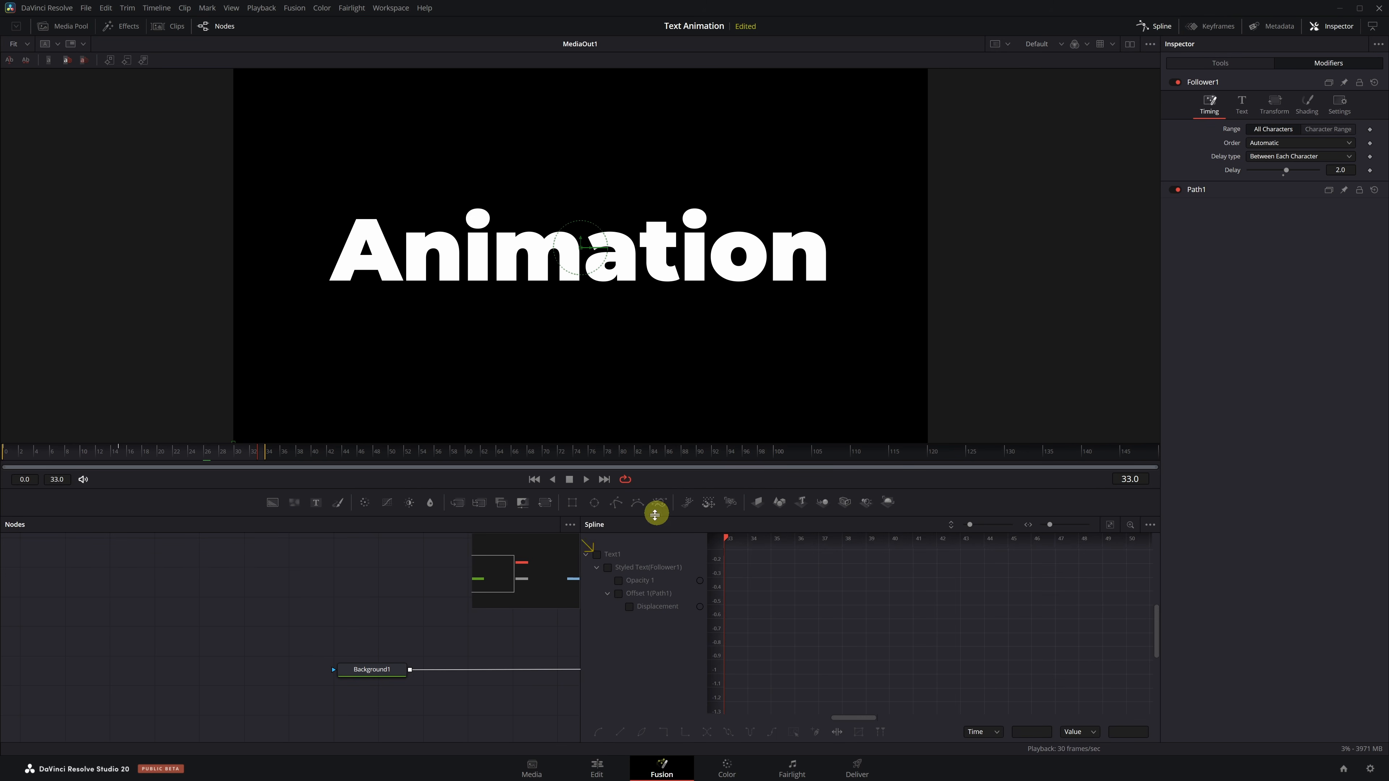
{"action": "left_click", "coordinate": [597, 555]}
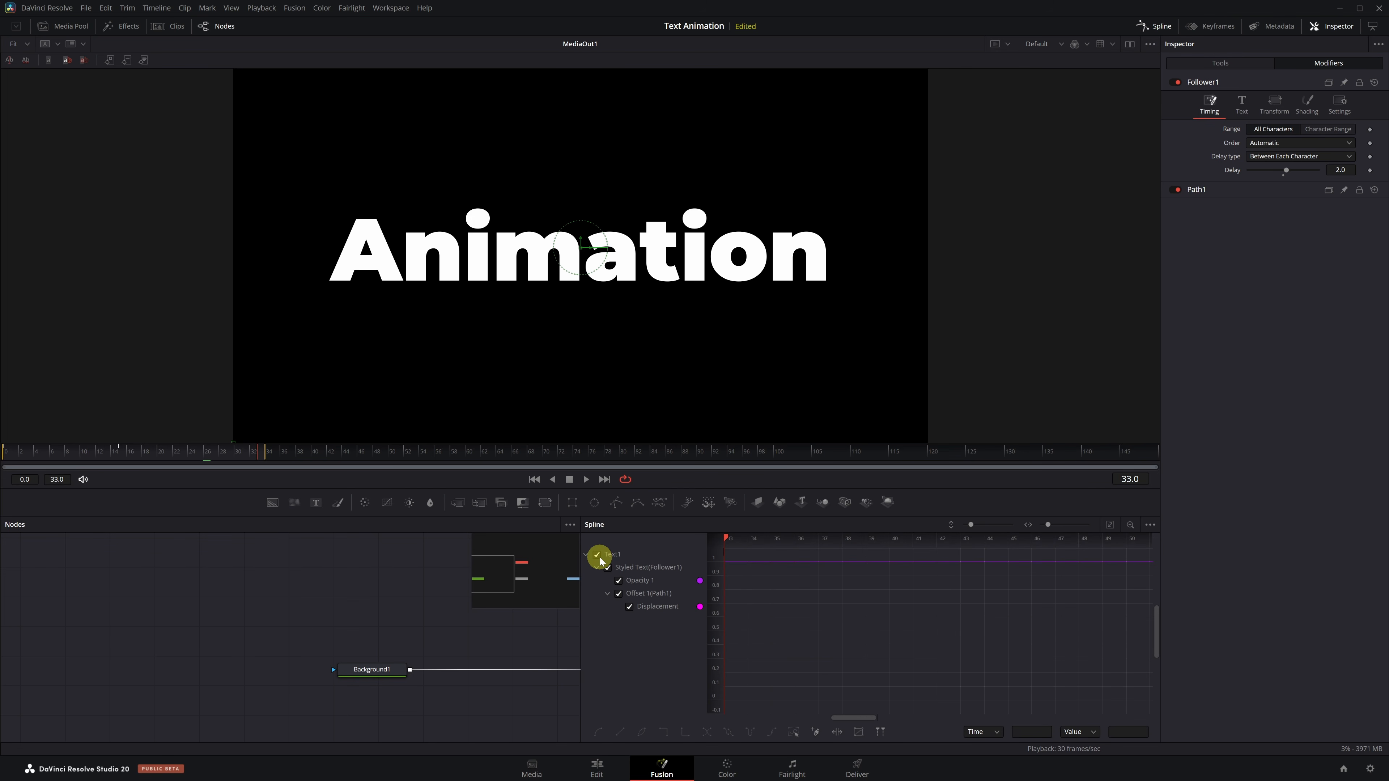
{"action": "left_click", "coordinate": [1110, 526]}
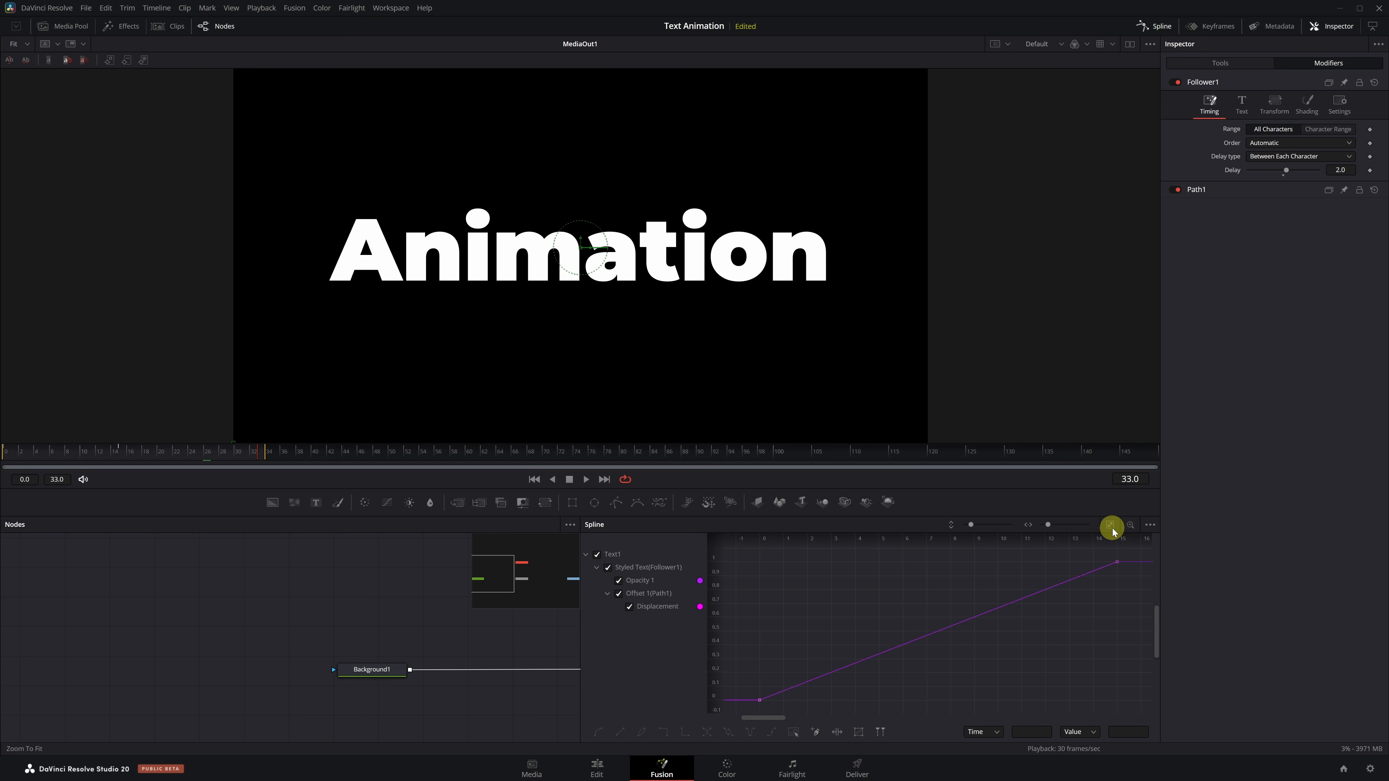
- Apply Out Cubic easing to all of Text1's opacity and displacement keyframes, and play back the animation
{"action": "left_click_drag", "start_coordinate": [1124, 550], "coordinate": [747, 704]}
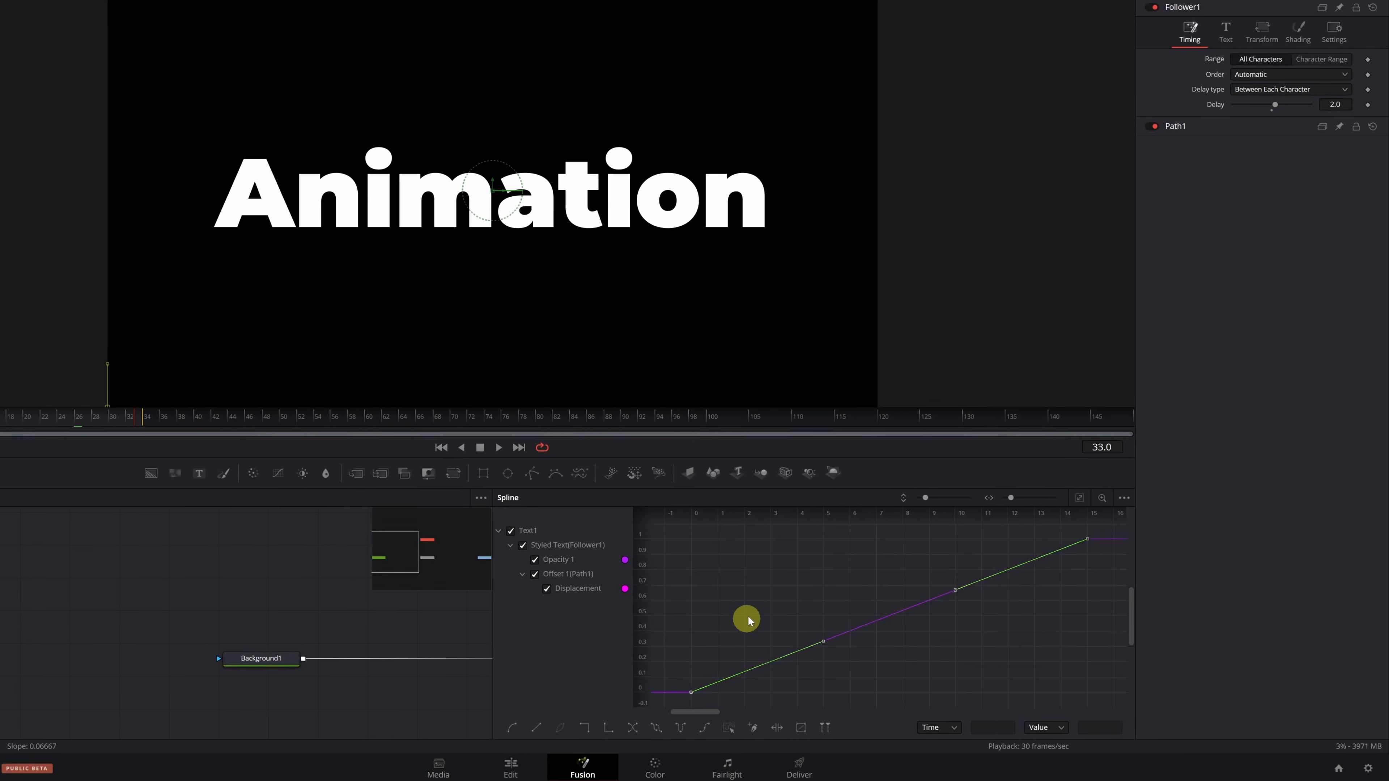
{"action": "right_click", "coordinate": [749, 620]}
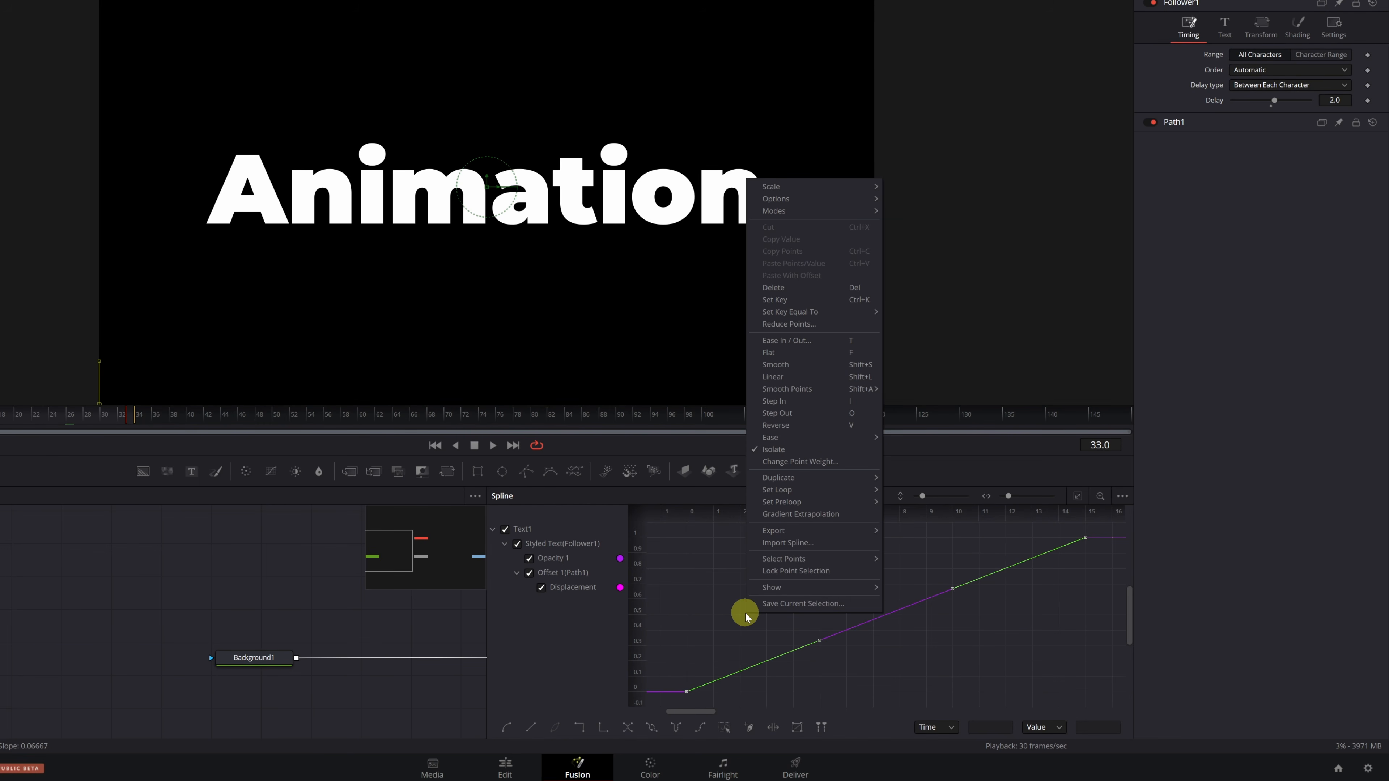
{"action": "mouse_move", "coordinate": [829, 443]}
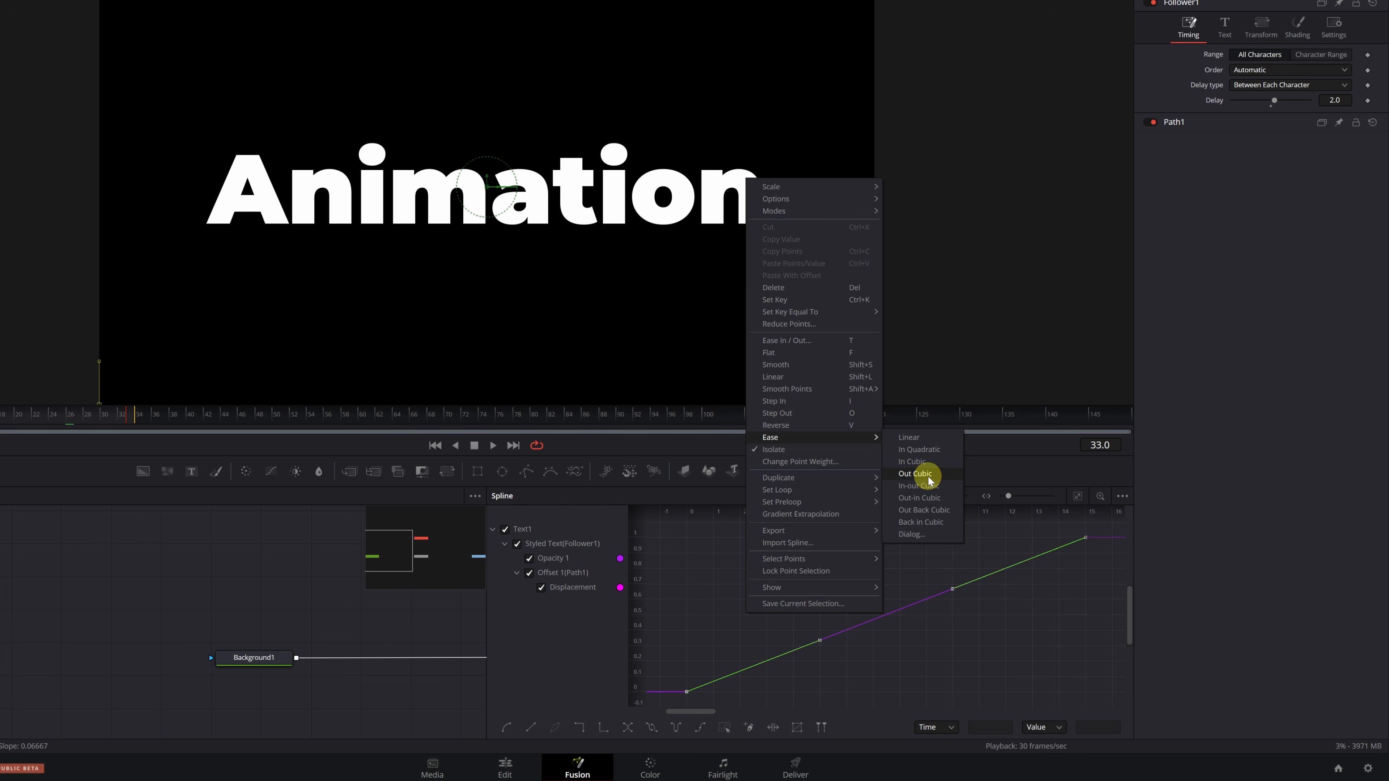
{"action": "left_click", "coordinate": [914, 474]}
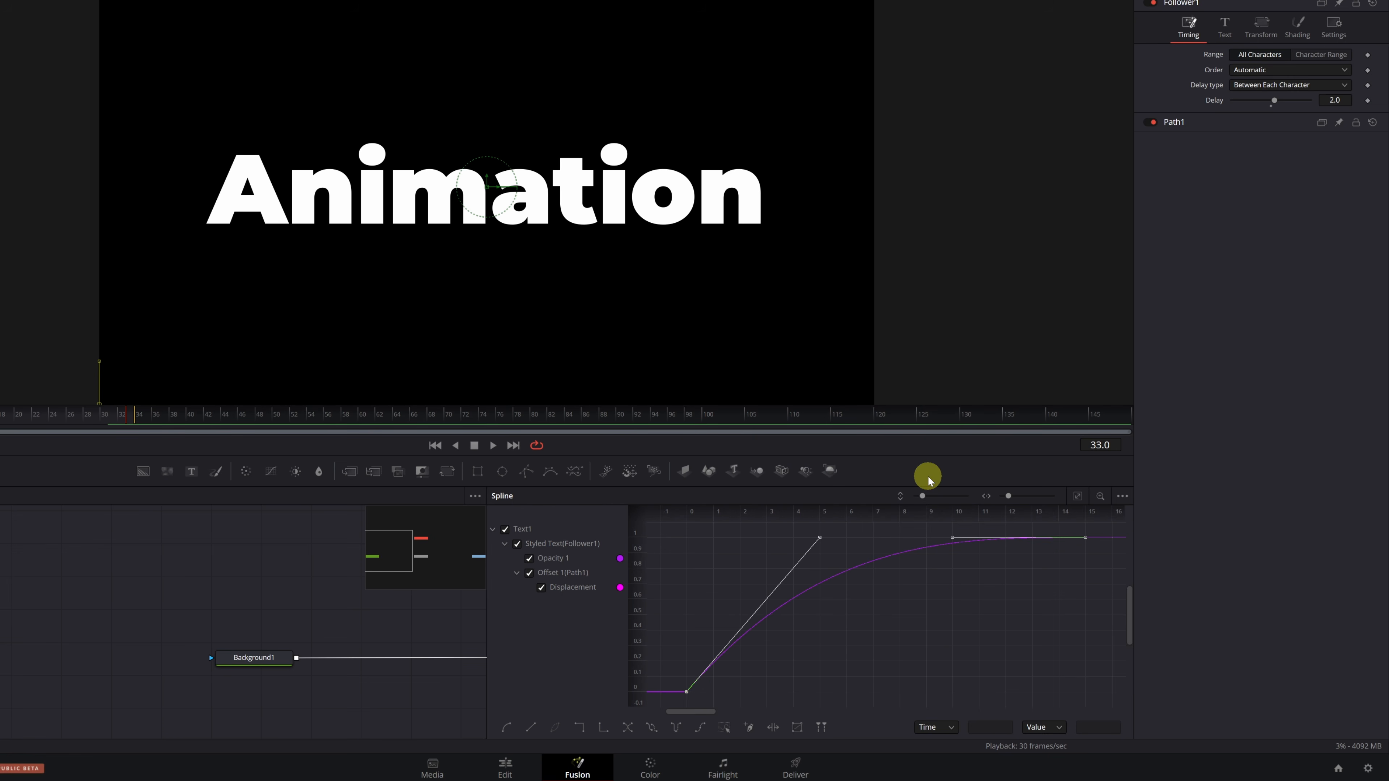
{"action": "key", "text": "space"}
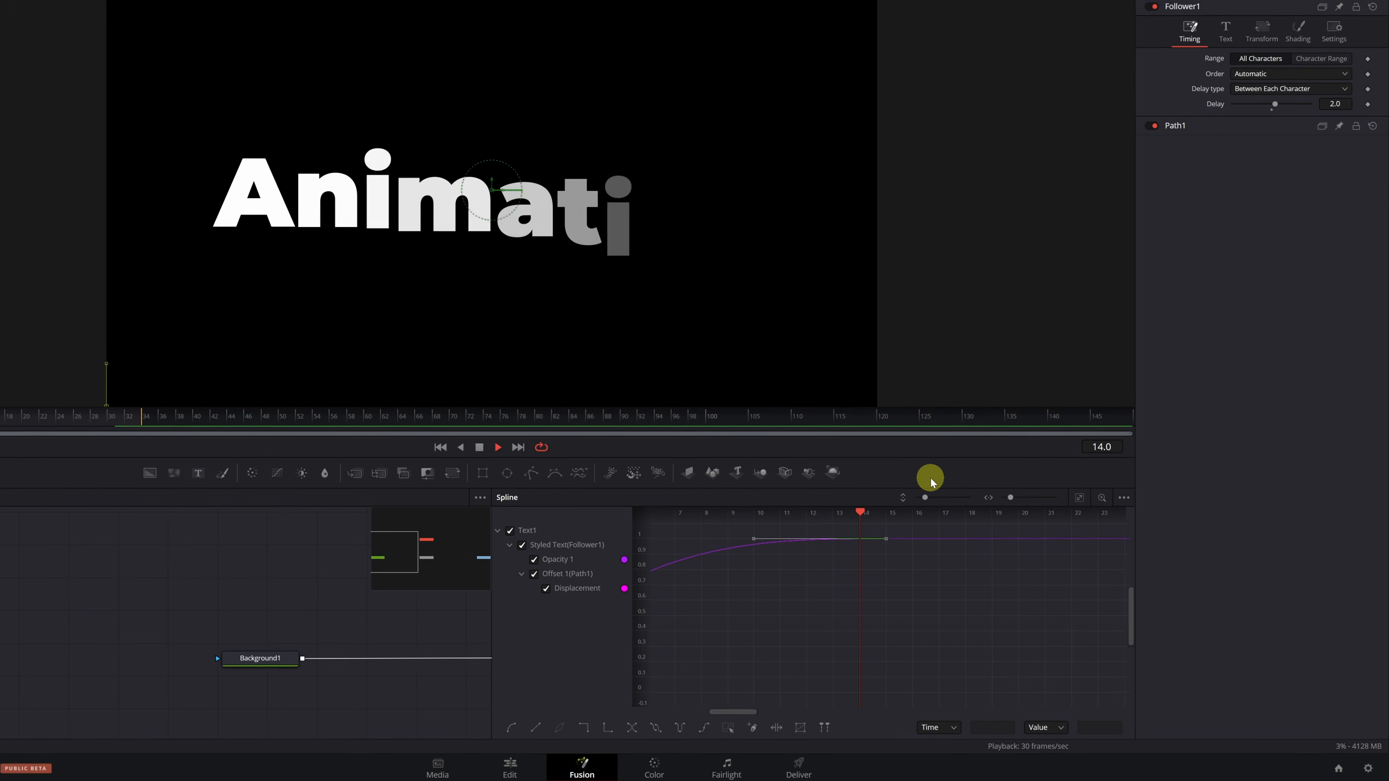
{"action": "key", "text": "space"}
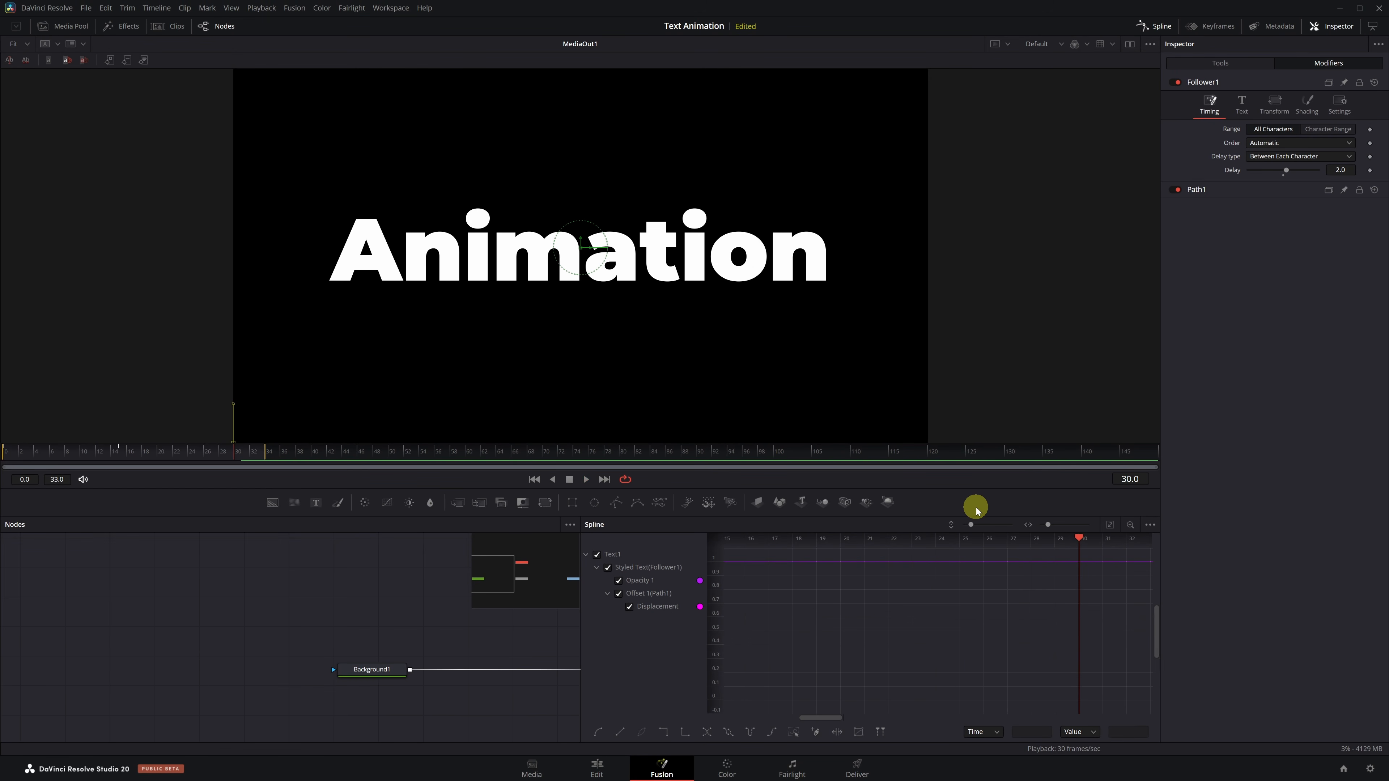
{"action": "left_click", "coordinate": [1150, 29]}
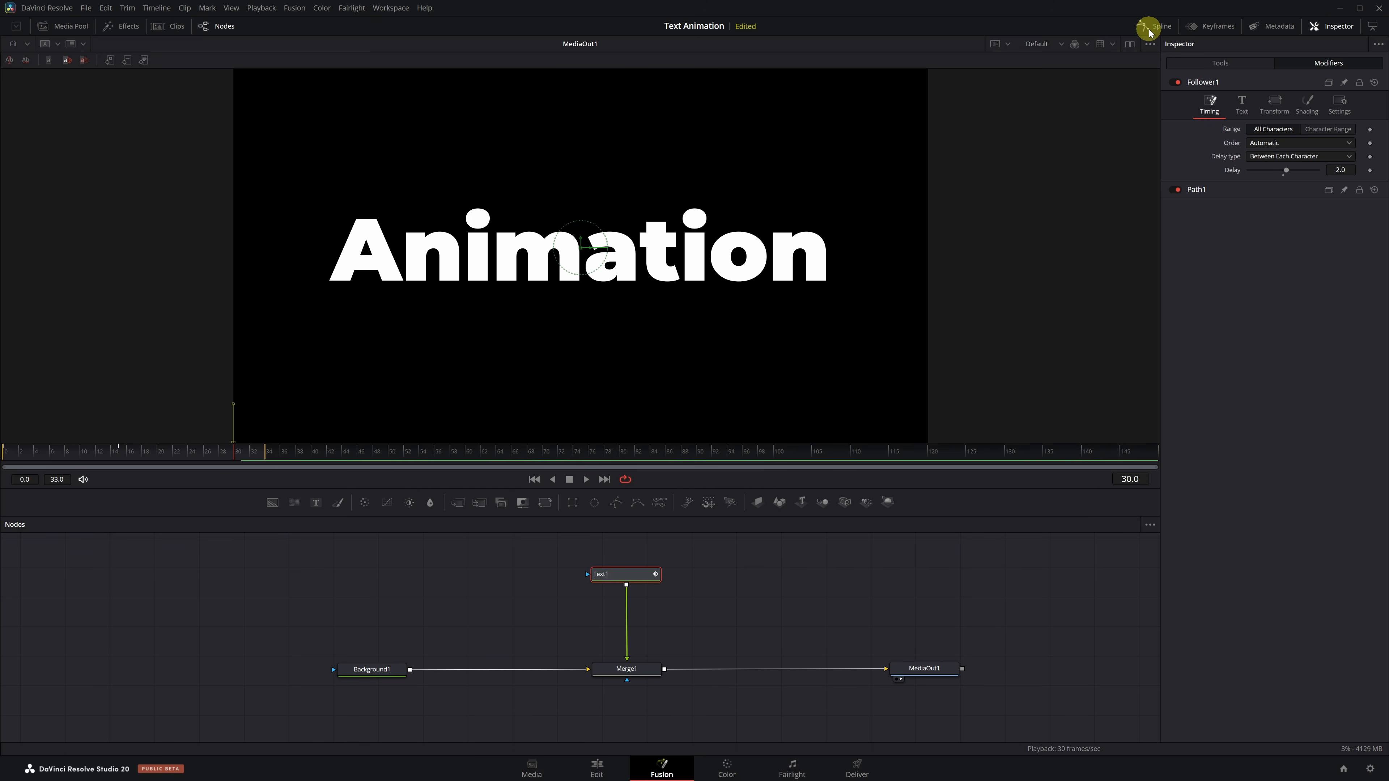
- Enable motion blur on Text1 with a raised quality, and play back the animation
{"action": "left_click", "coordinate": [1220, 67]}
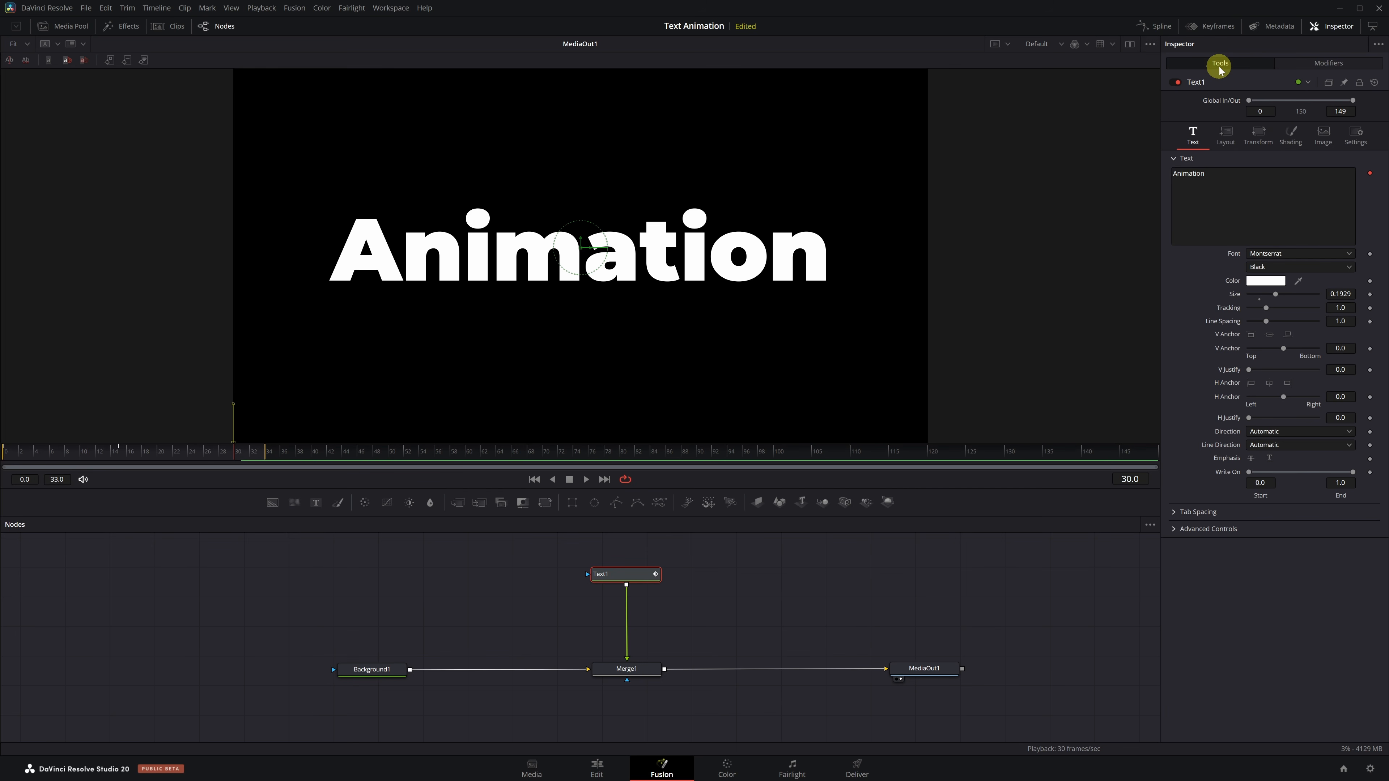
{"action": "left_click", "coordinate": [1358, 143]}
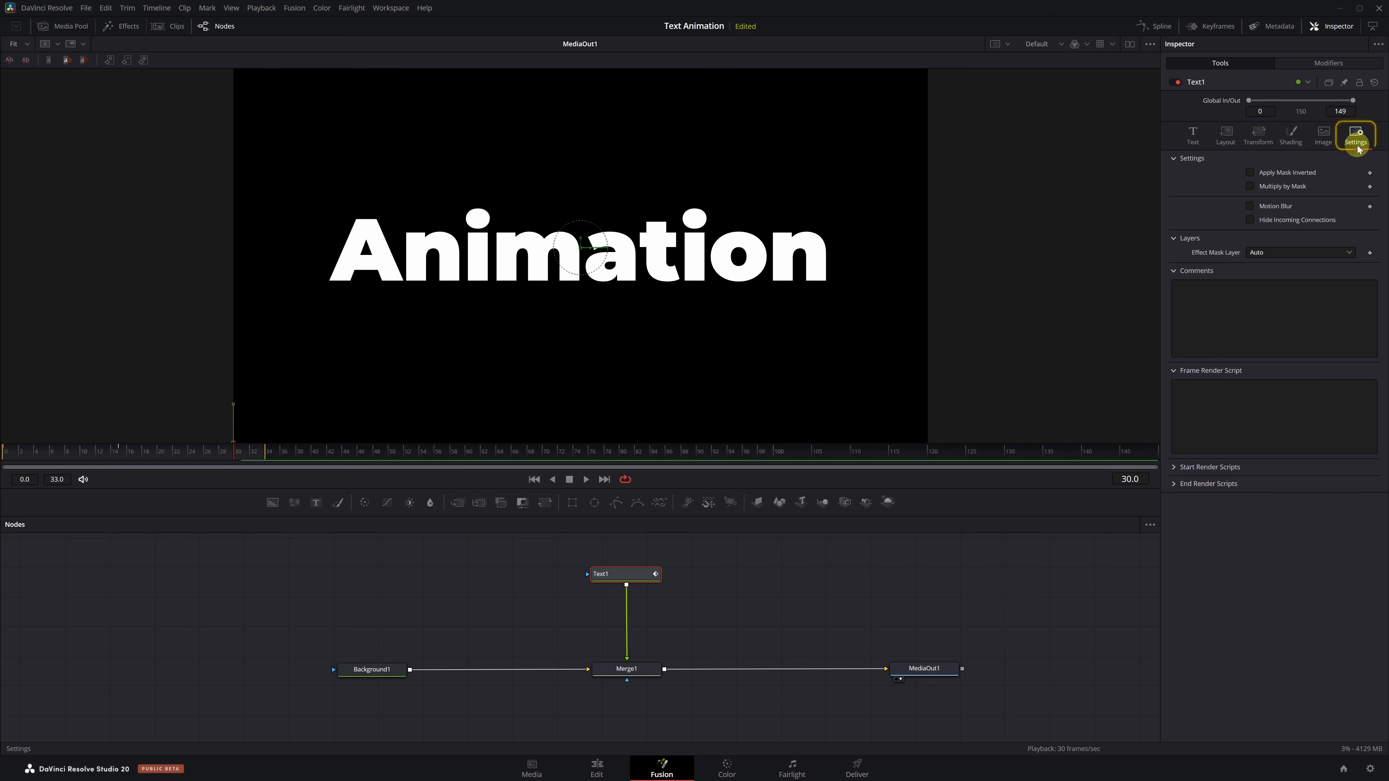
{"action": "left_click", "coordinate": [1250, 206]}
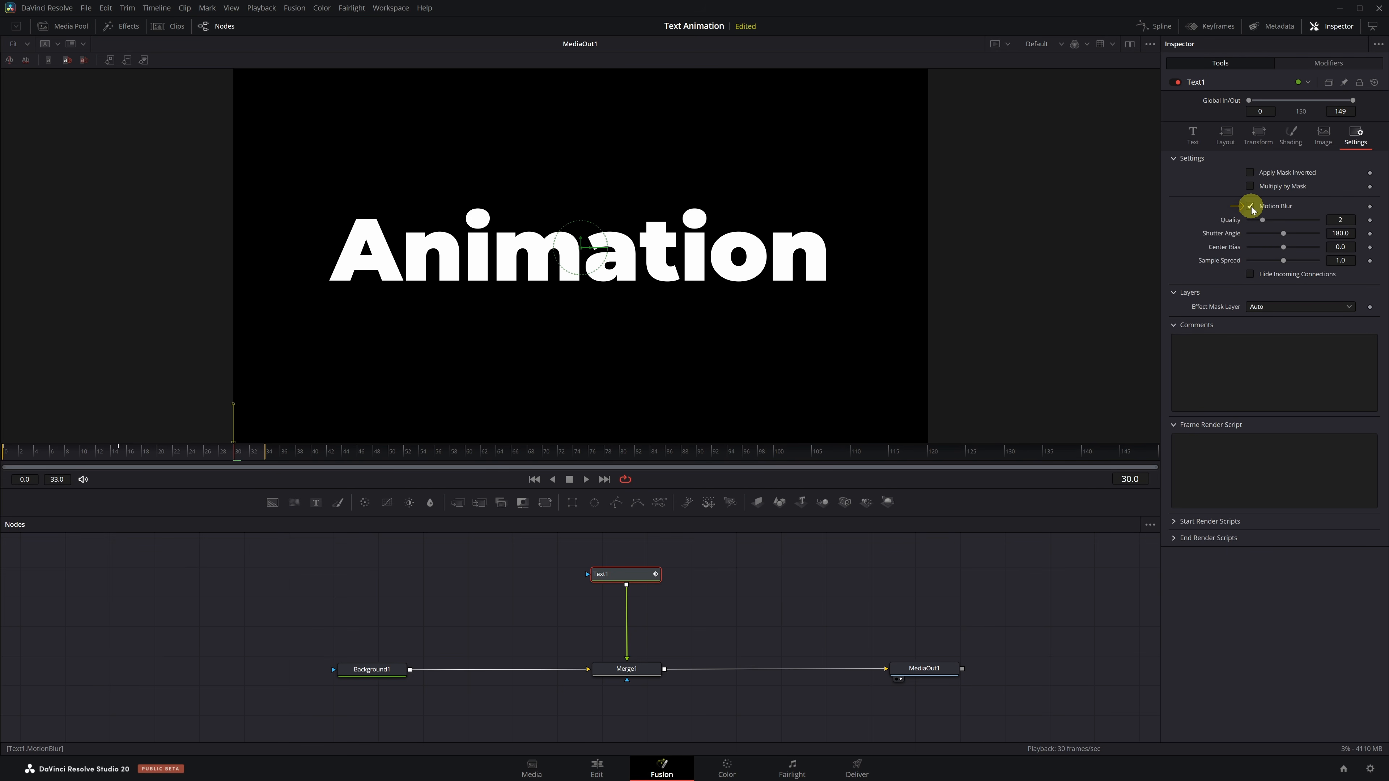
{"action": "left_click_drag", "start_coordinate": [1262, 220], "coordinate": [1320, 225]}
{"action": "key", "text": "space"}
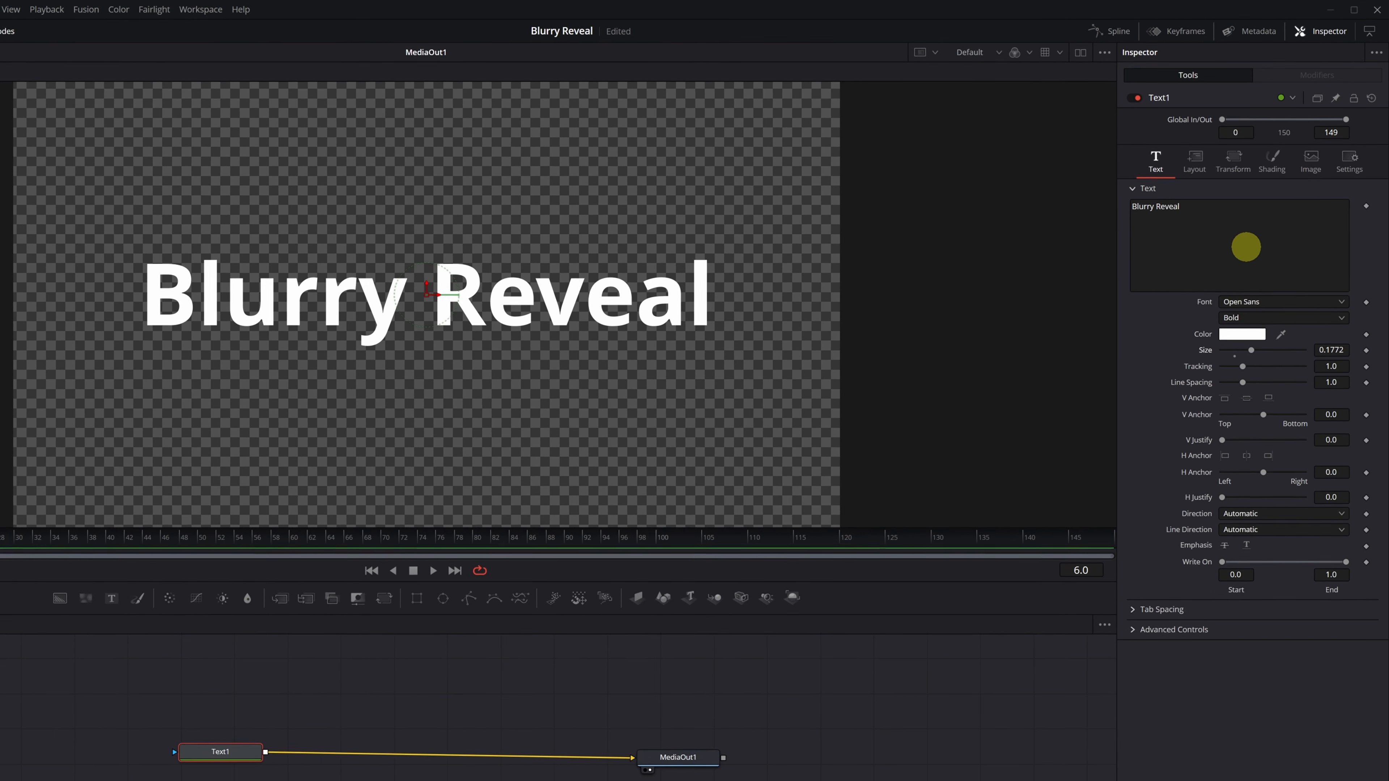
- Add a Follower modifier to the "Blurry Reveal" styled text and display its shading settings
{"action": "right_click", "coordinate": [1269, 206]}
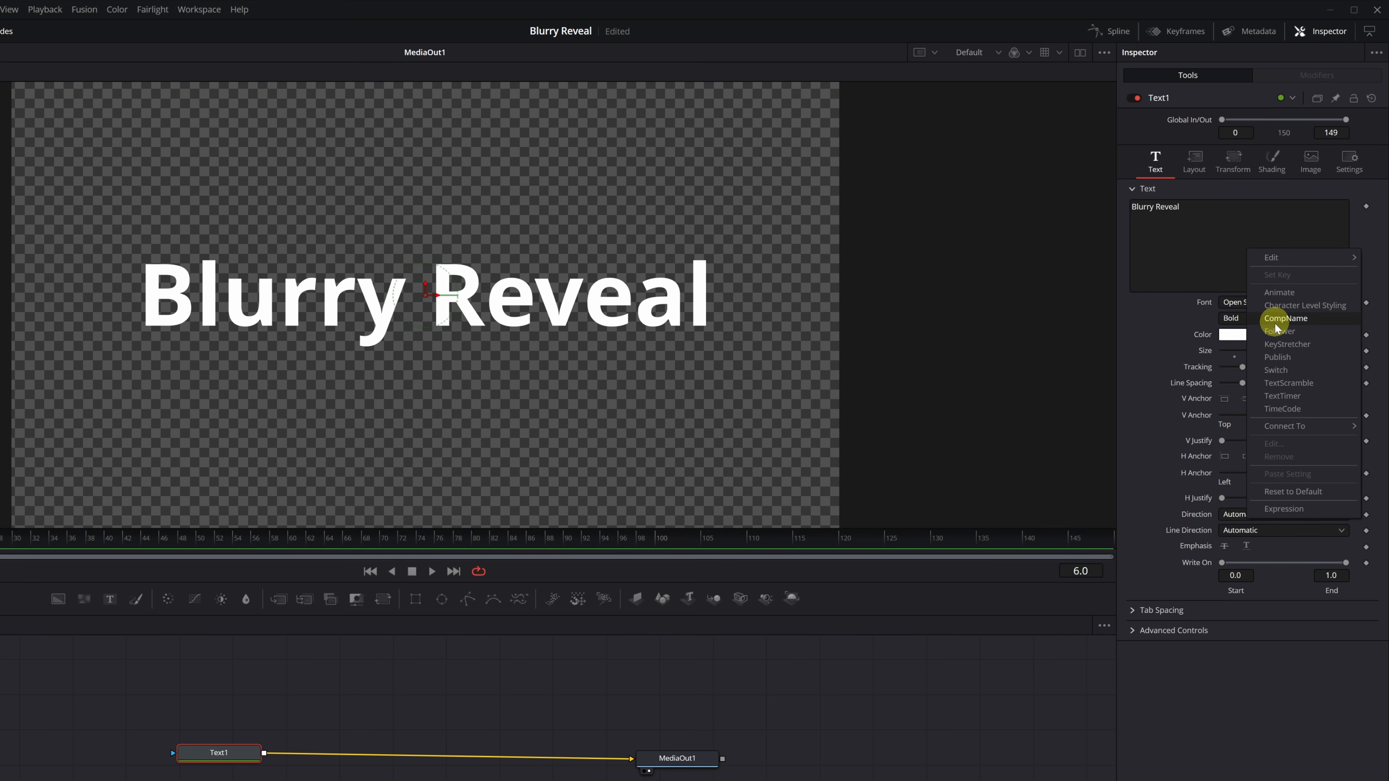
{"action": "left_click", "coordinate": [1278, 333]}
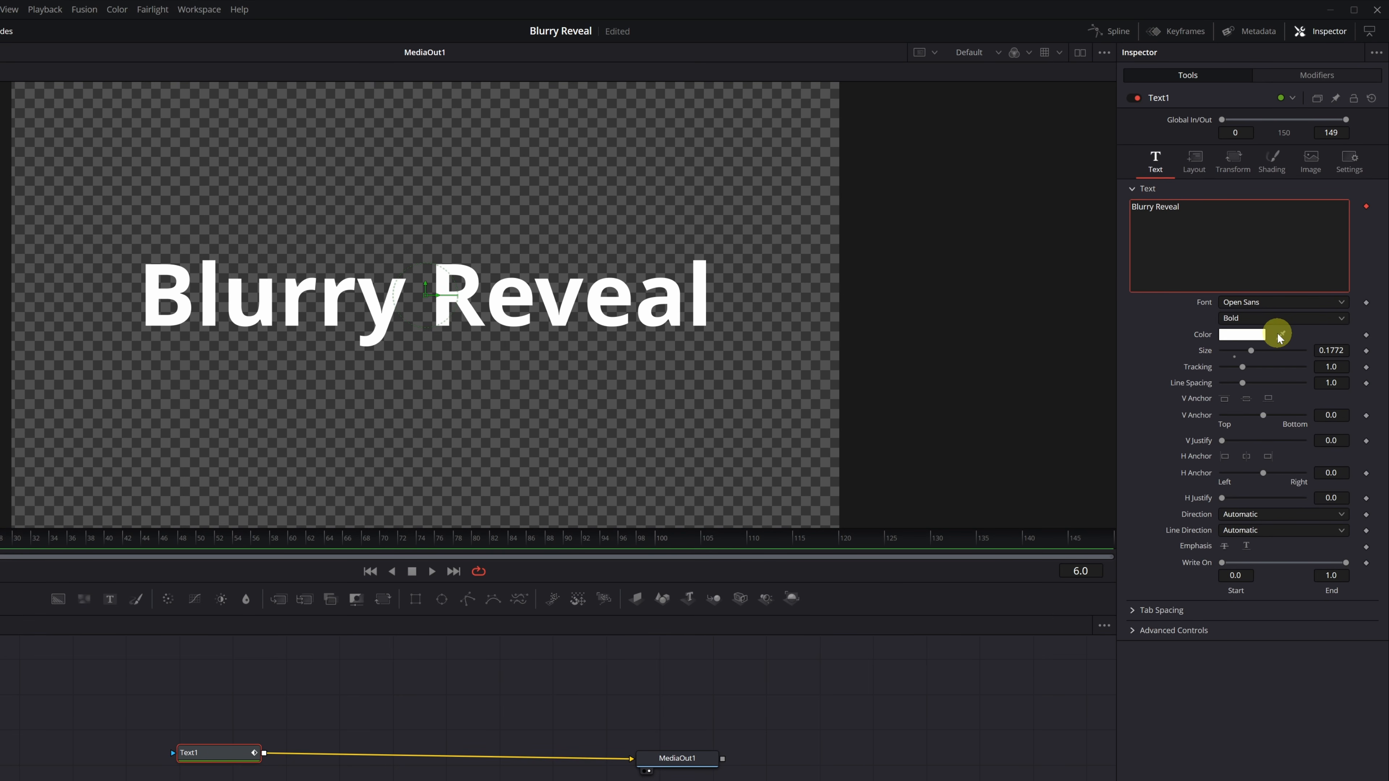
{"action": "left_click", "coordinate": [1312, 77]}
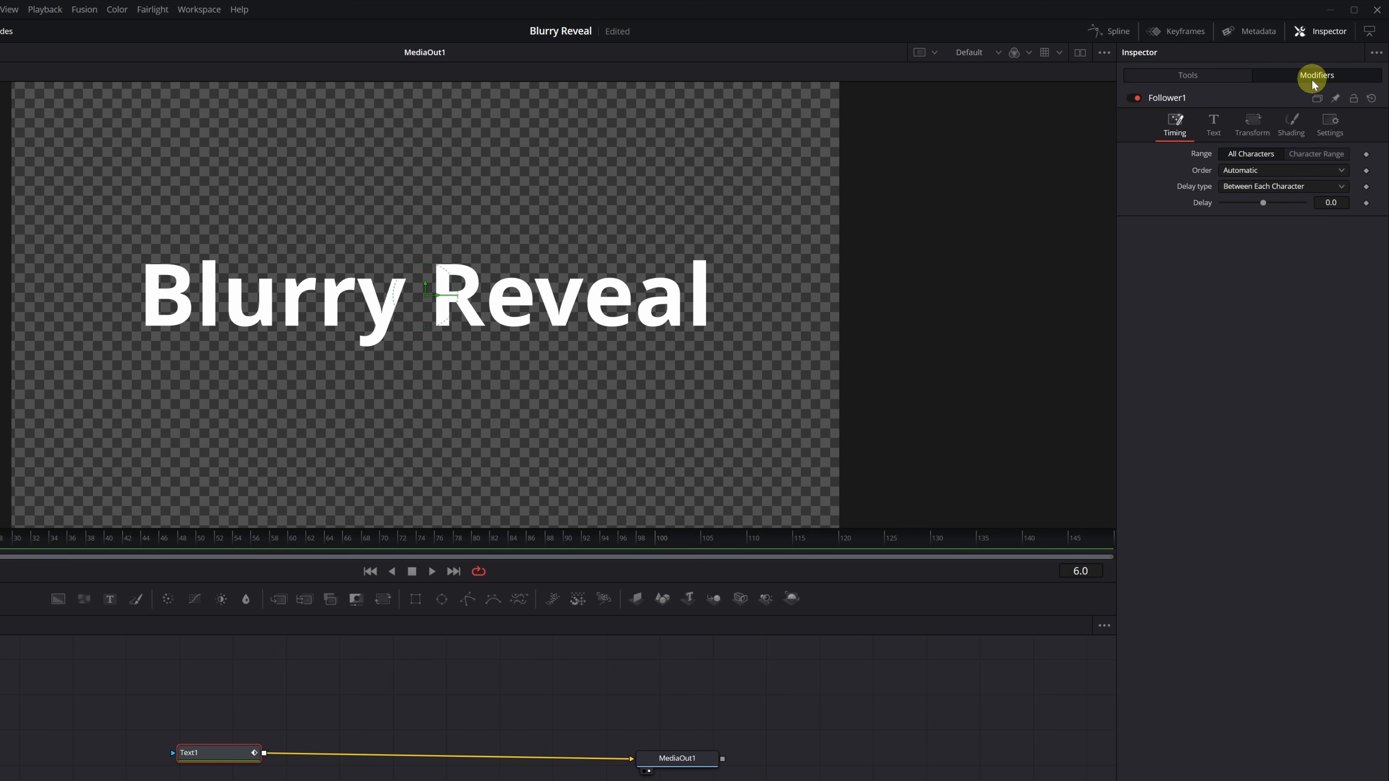
{"action": "left_click", "coordinate": [1288, 137]}
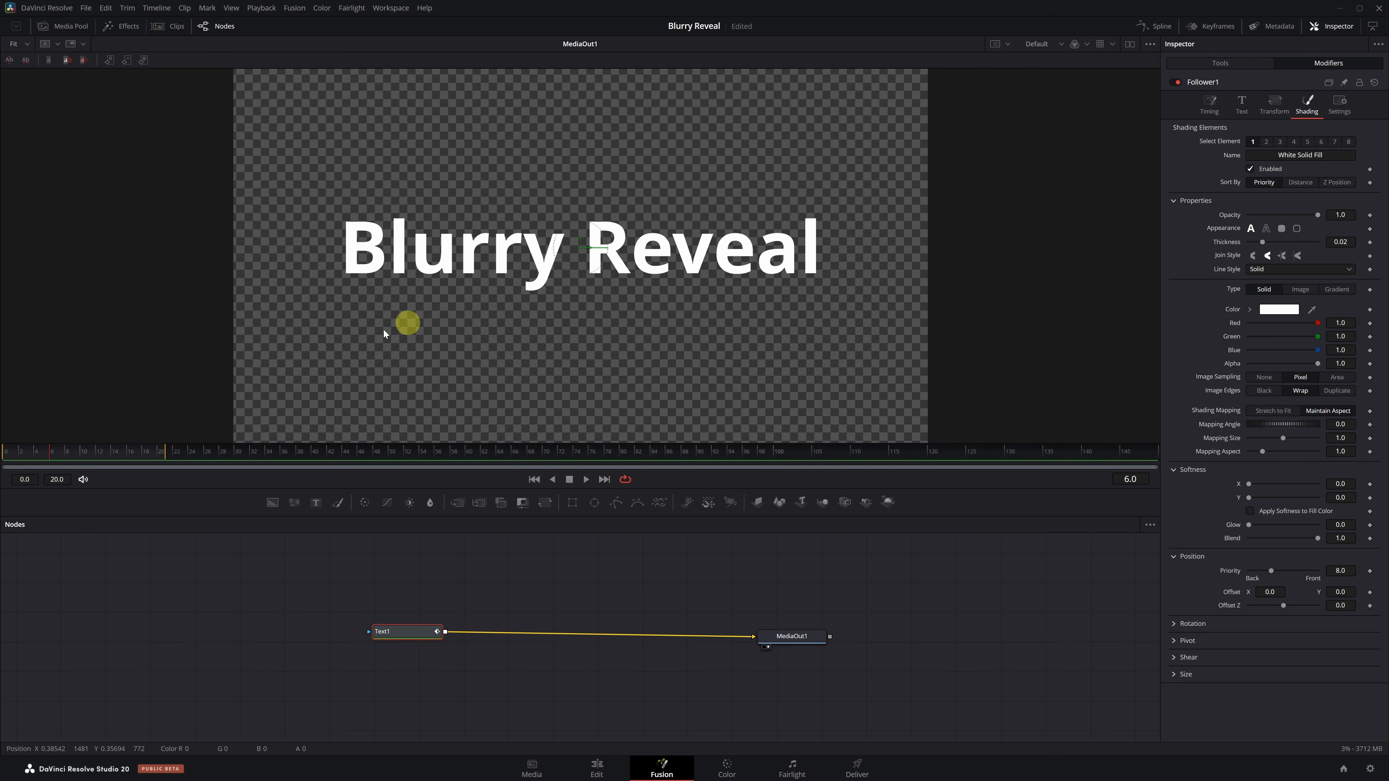
- At frame 0, set the Follower's shading opacity to 0.0 and keyframe it
{"action": "left_click_drag", "start_coordinate": [50, 453], "coordinate": [5, 454]}
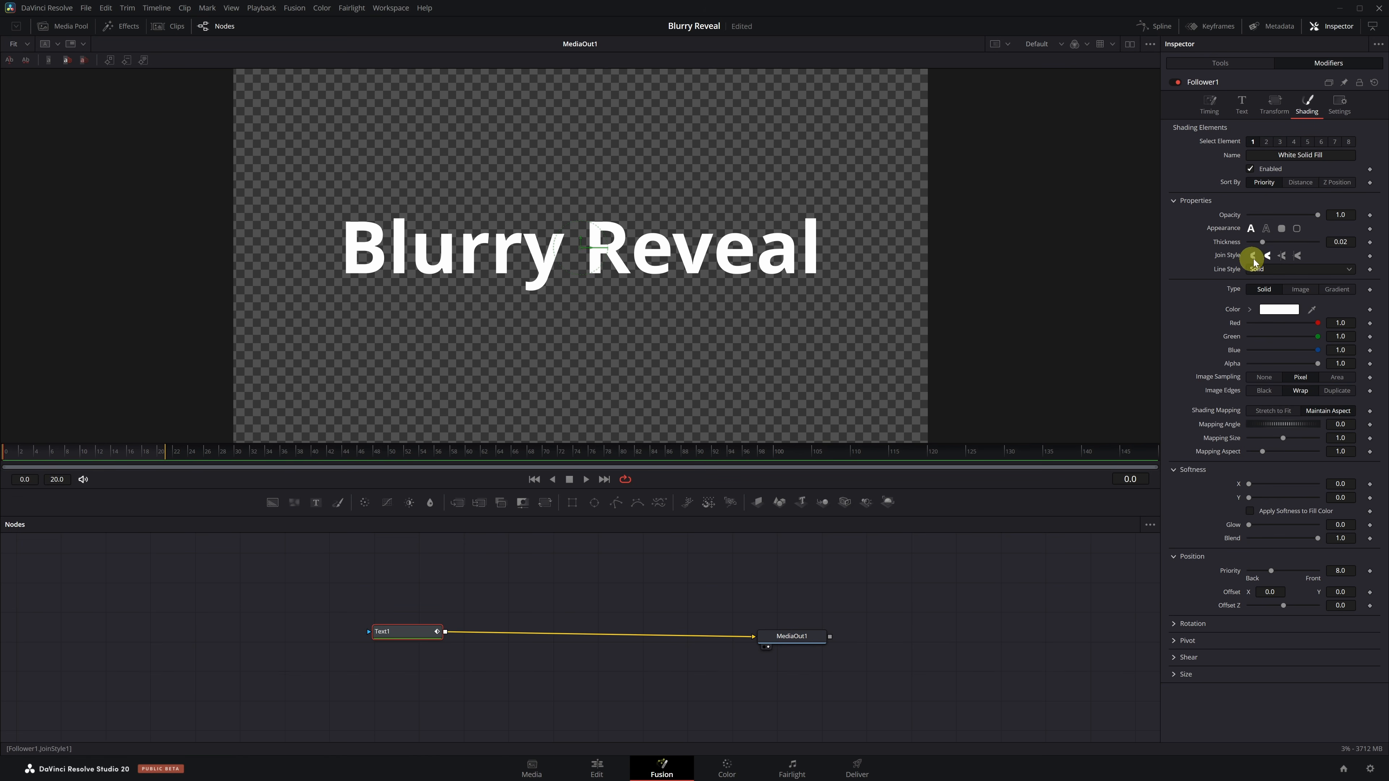
{"action": "left_click_drag", "start_coordinate": [1317, 214], "coordinate": [1236, 217]}
{"action": "left_click", "coordinate": [1370, 216]}
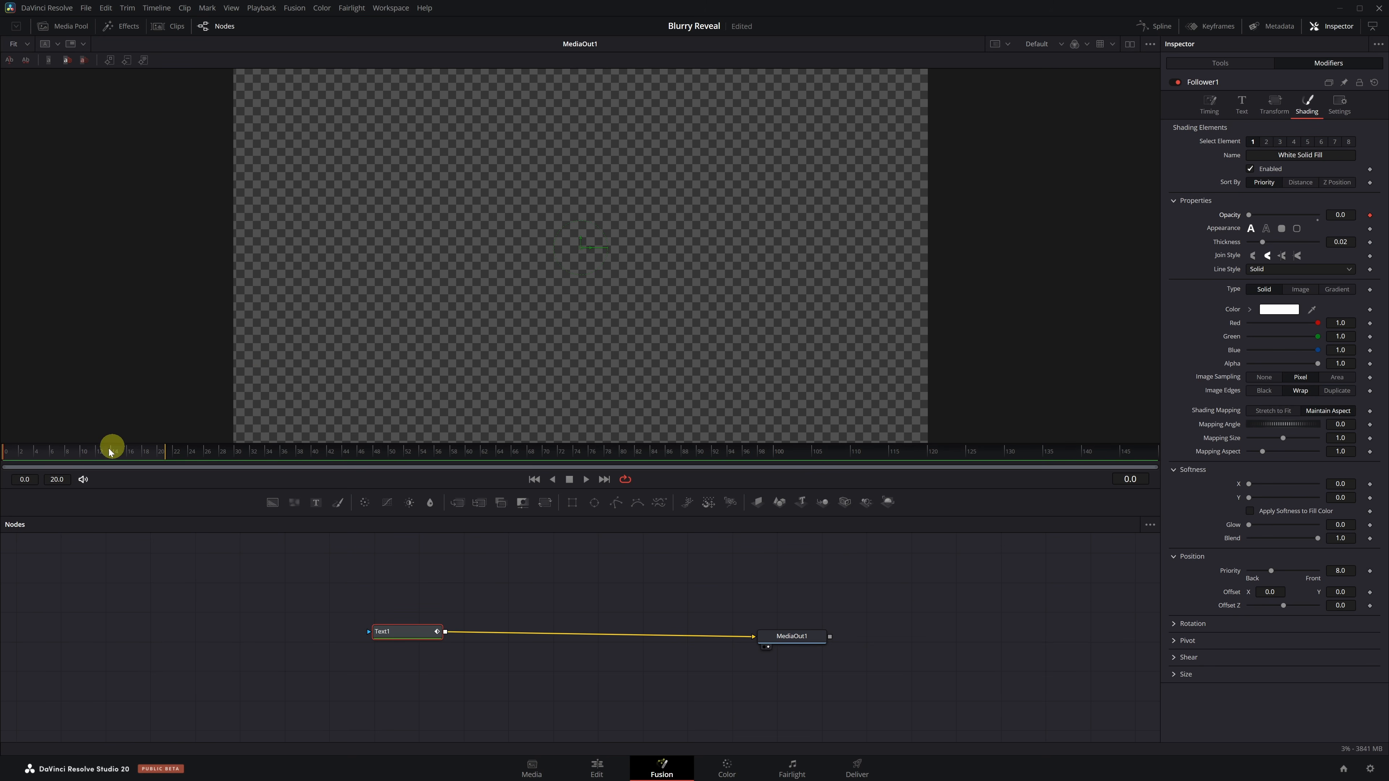
- At frame 10, set the Follower's opacity to 1.0 and play back the fade-in
{"action": "left_click", "coordinate": [81, 454]}
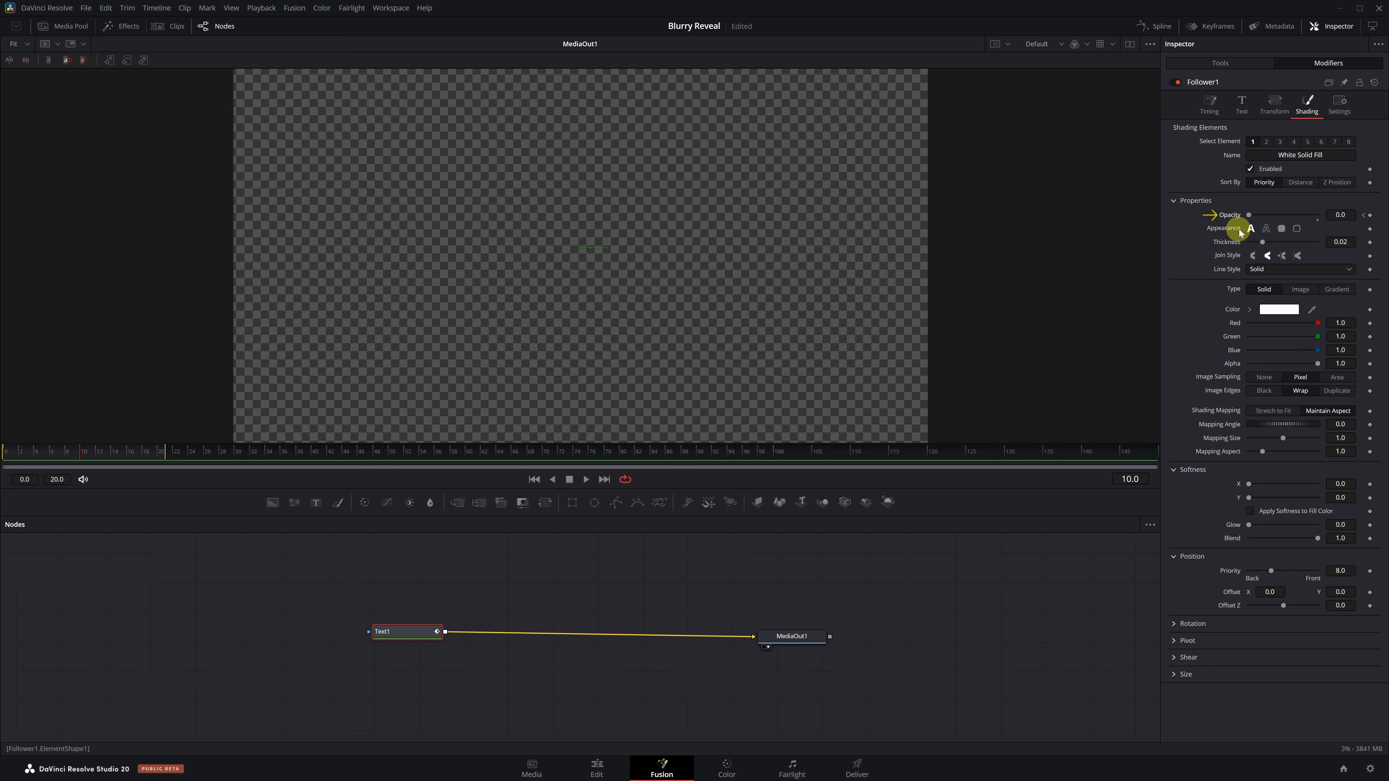
{"action": "left_click_drag", "start_coordinate": [1249, 214], "coordinate": [1324, 214]}
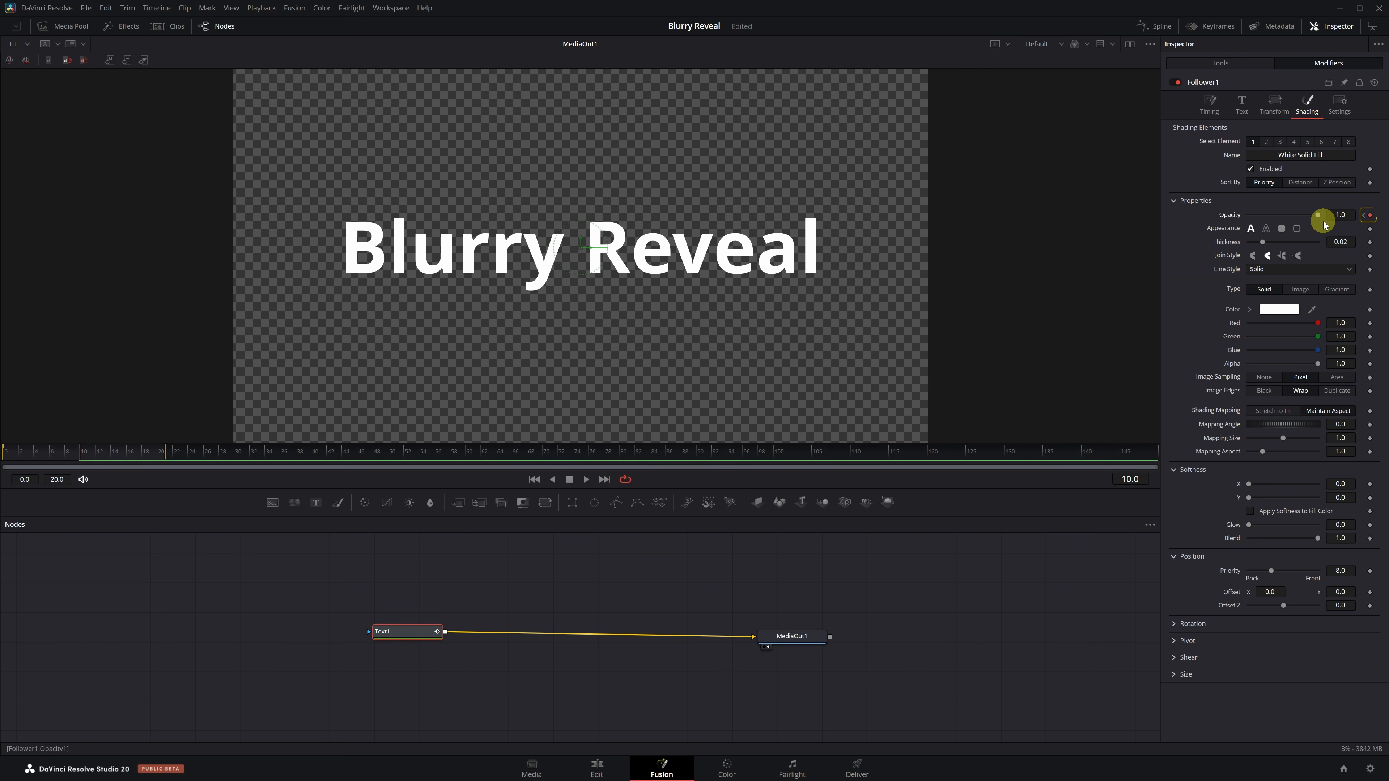
{"action": "key", "text": "space"}
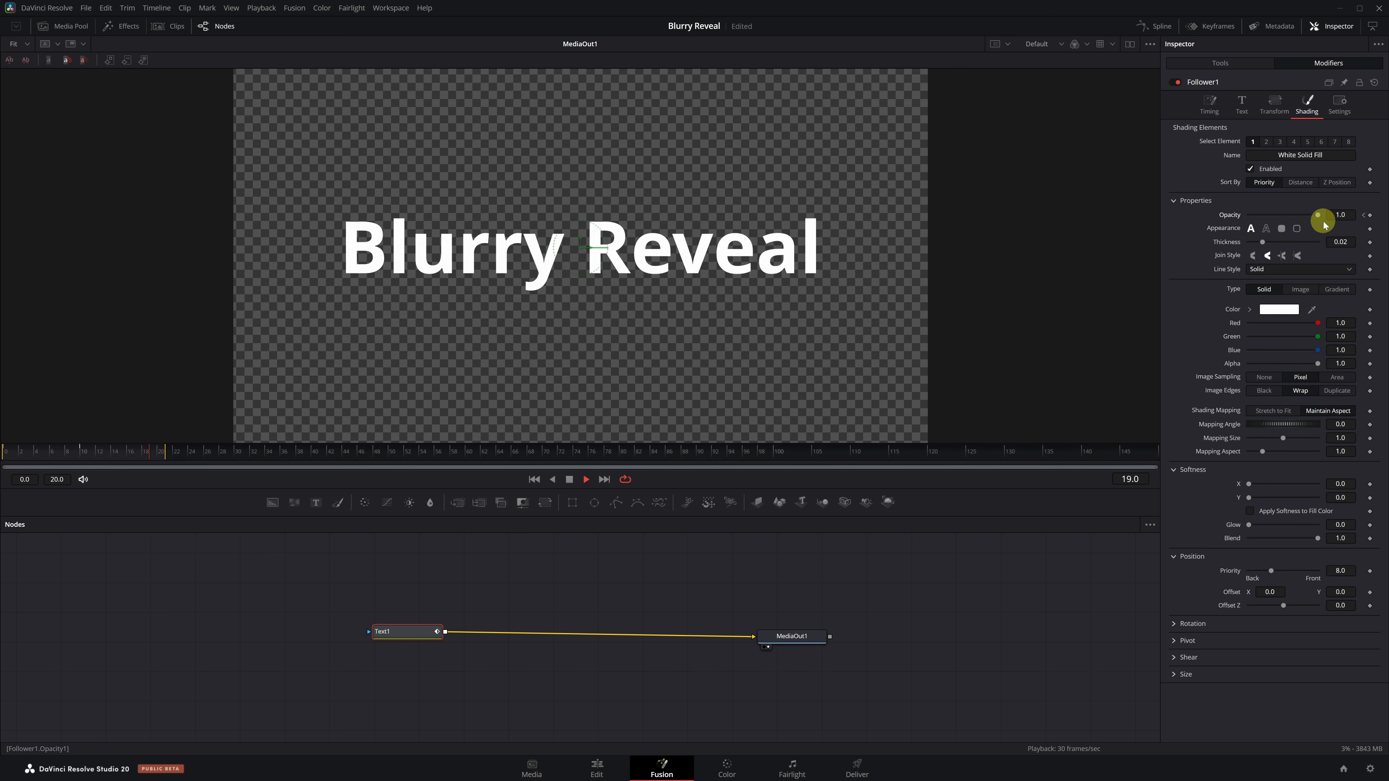
{"action": "key", "text": "space"}
- At frame 3, set the Follower's softness X and Y to 20.0 and keyframe both
{"action": "left_click", "coordinate": [27, 452]}
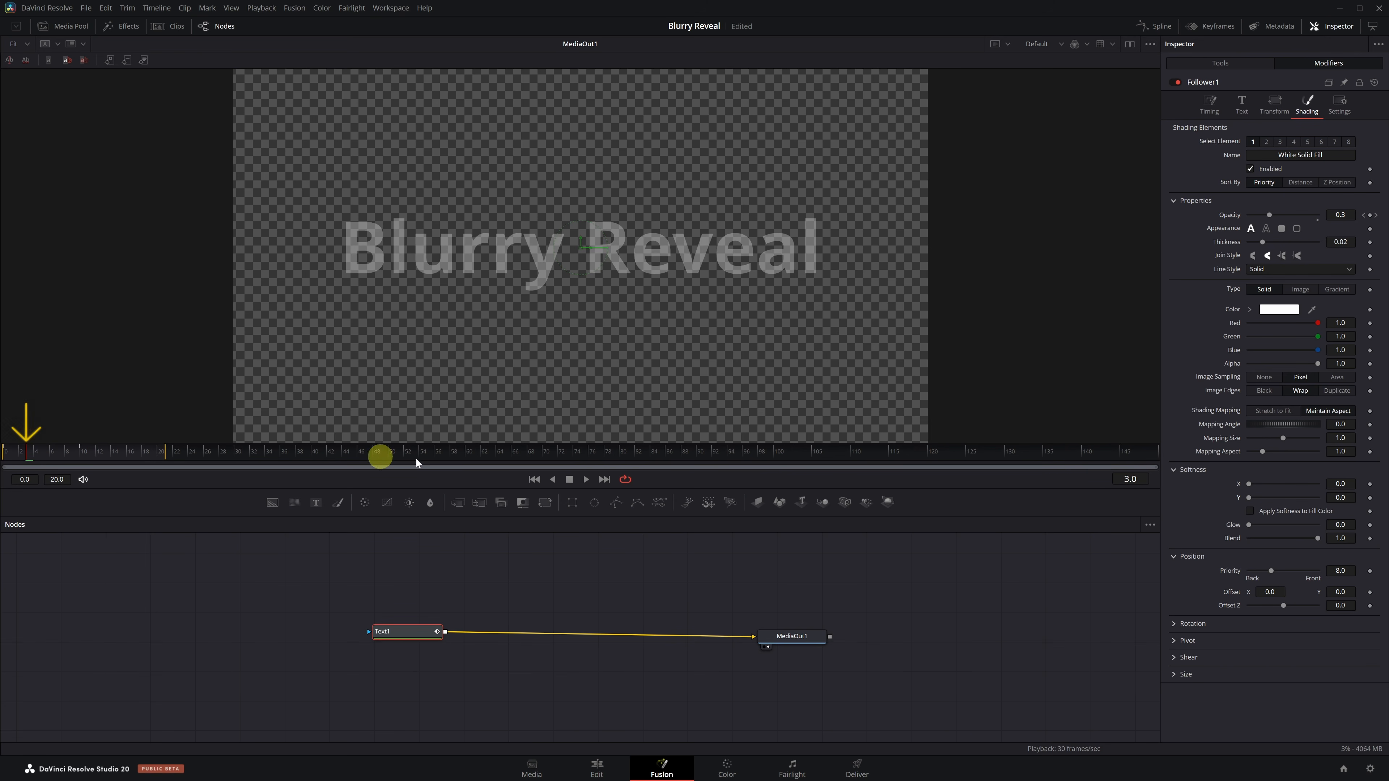
{"action": "left_click_drag", "start_coordinate": [1248, 484], "coordinate": [1360, 493]}
{"action": "left_click", "coordinate": [1370, 484]}
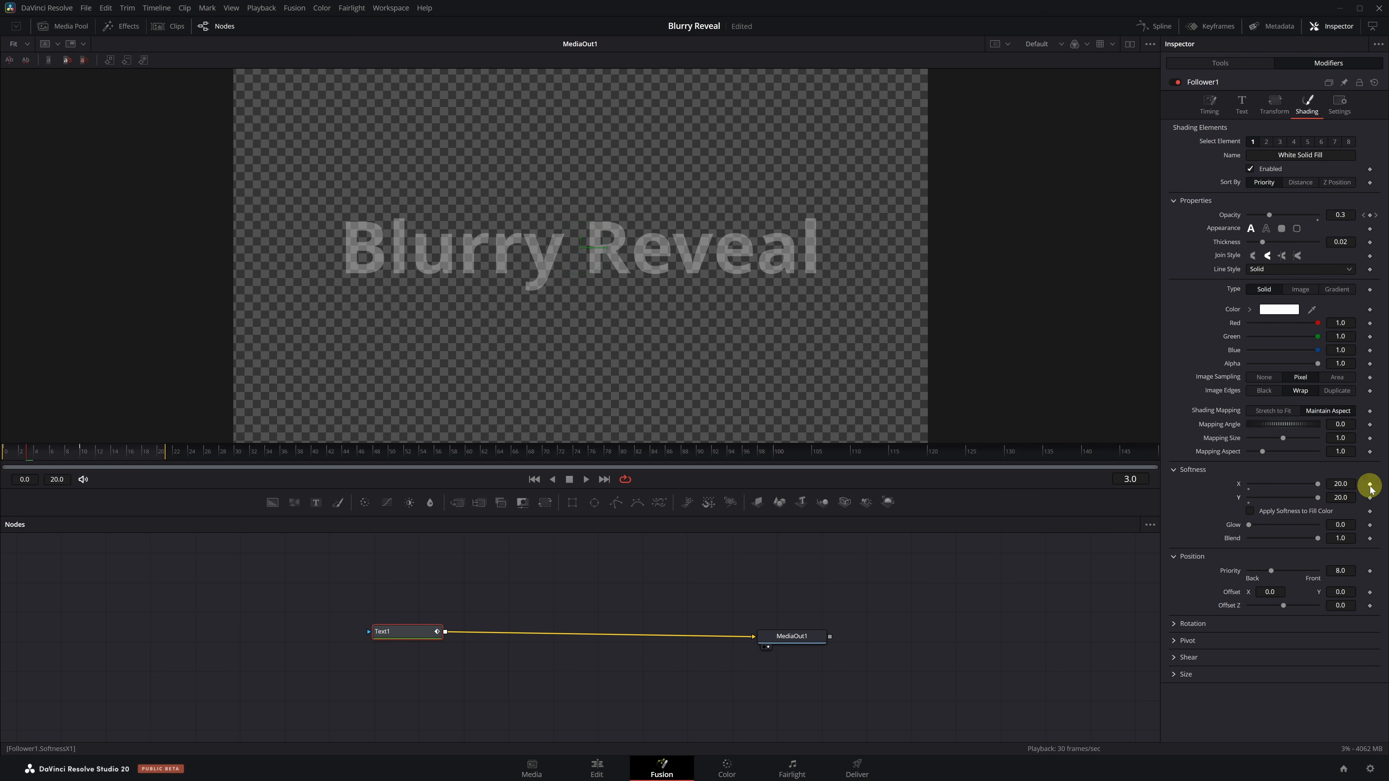
{"action": "left_click", "coordinate": [1370, 498]}
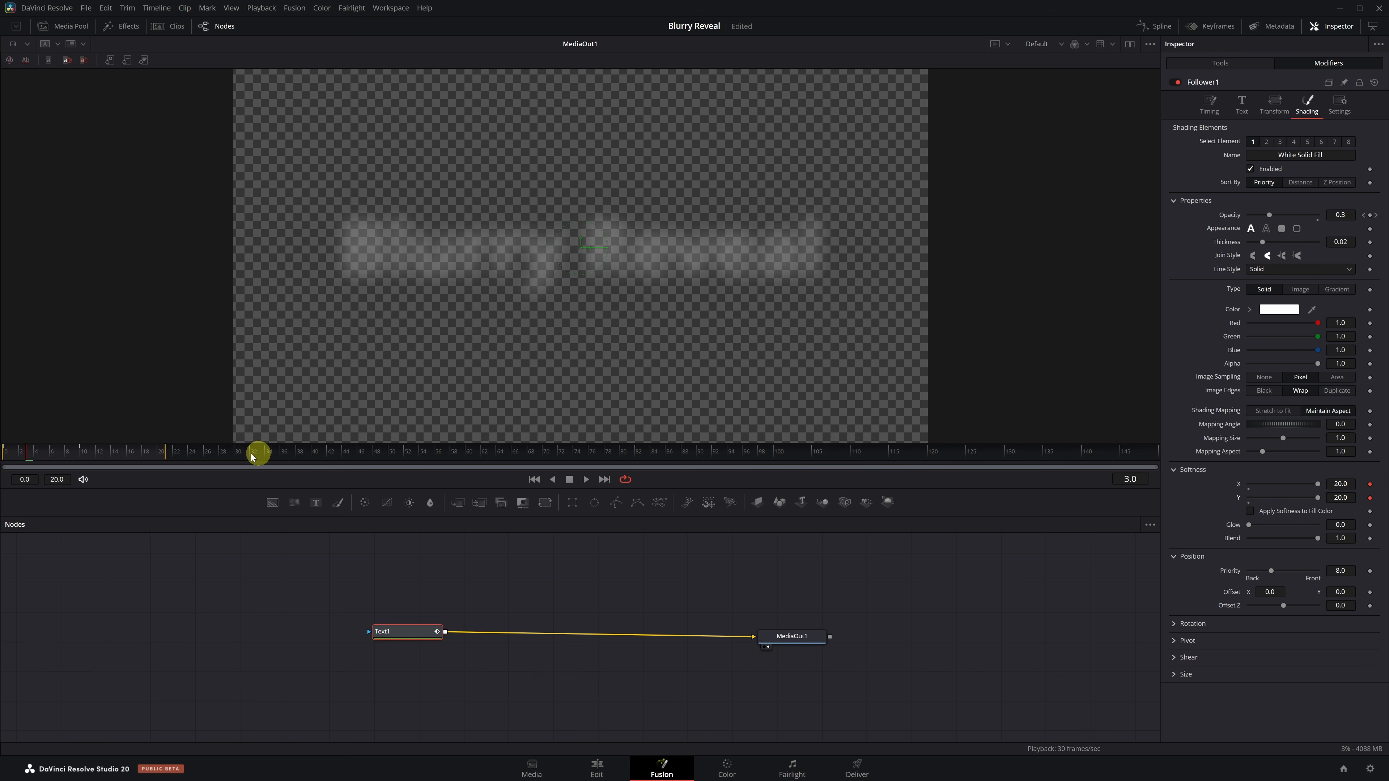
- At frame 13, set the Follower's softness X and Y to 0.0 and play back the blur reveal
{"action": "left_click", "coordinate": [104, 453]}
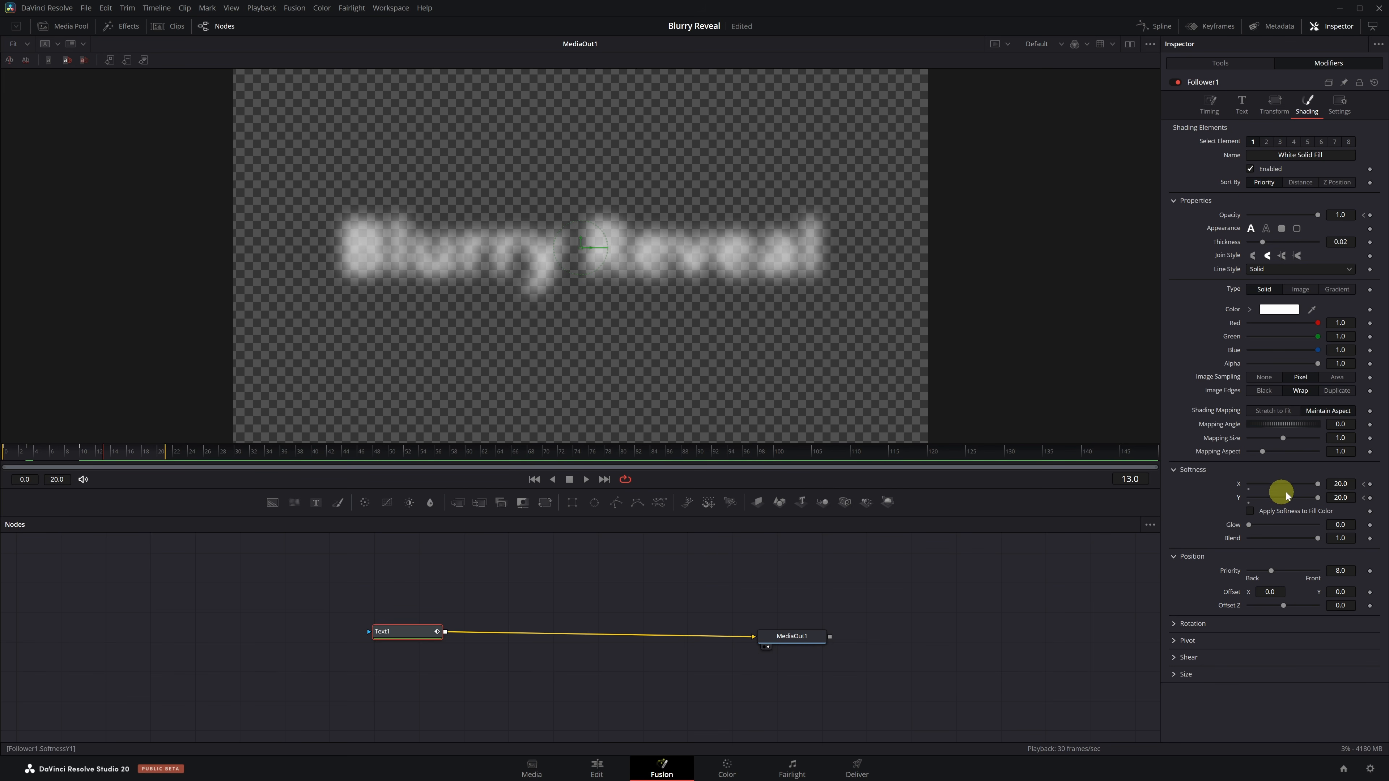
{"action": "left_click_drag", "start_coordinate": [1317, 486], "coordinate": [1237, 501]}
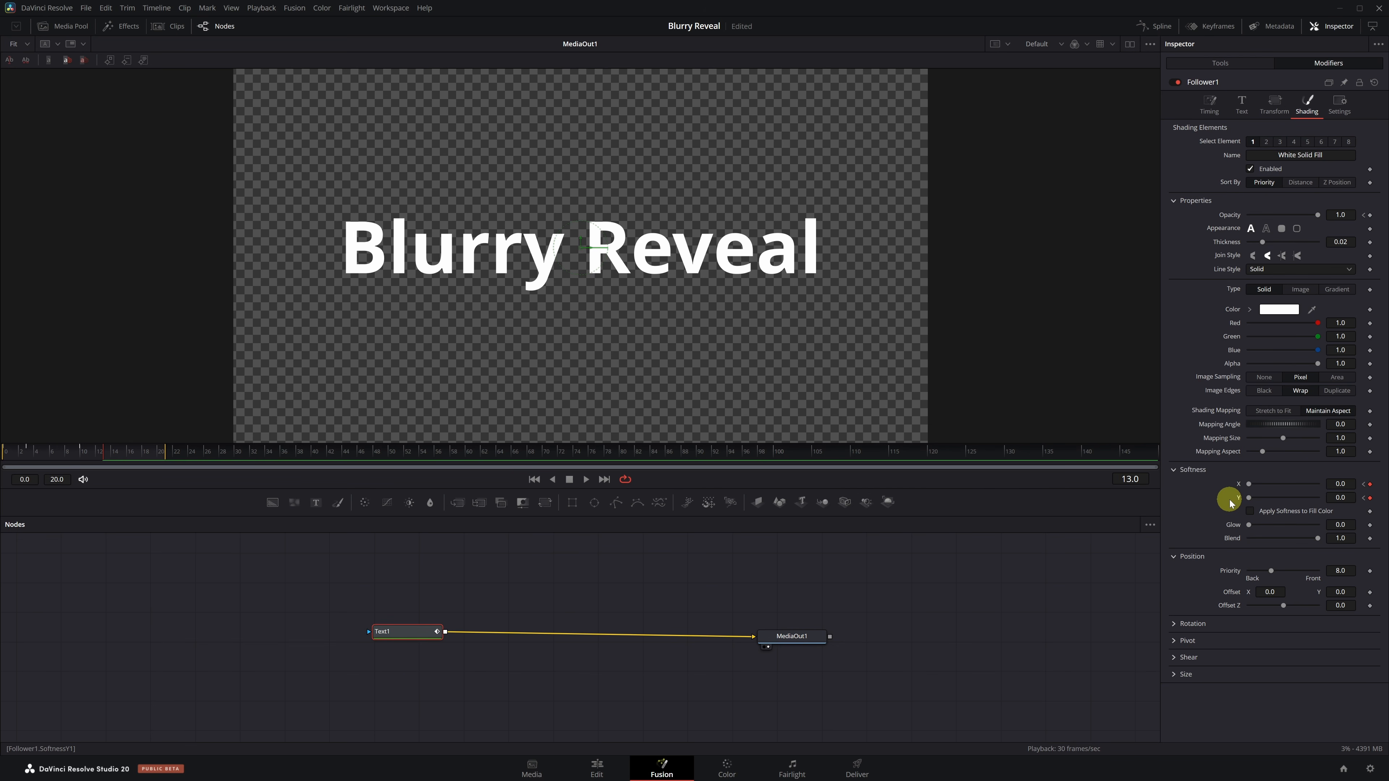
{"action": "key", "text": "space"}
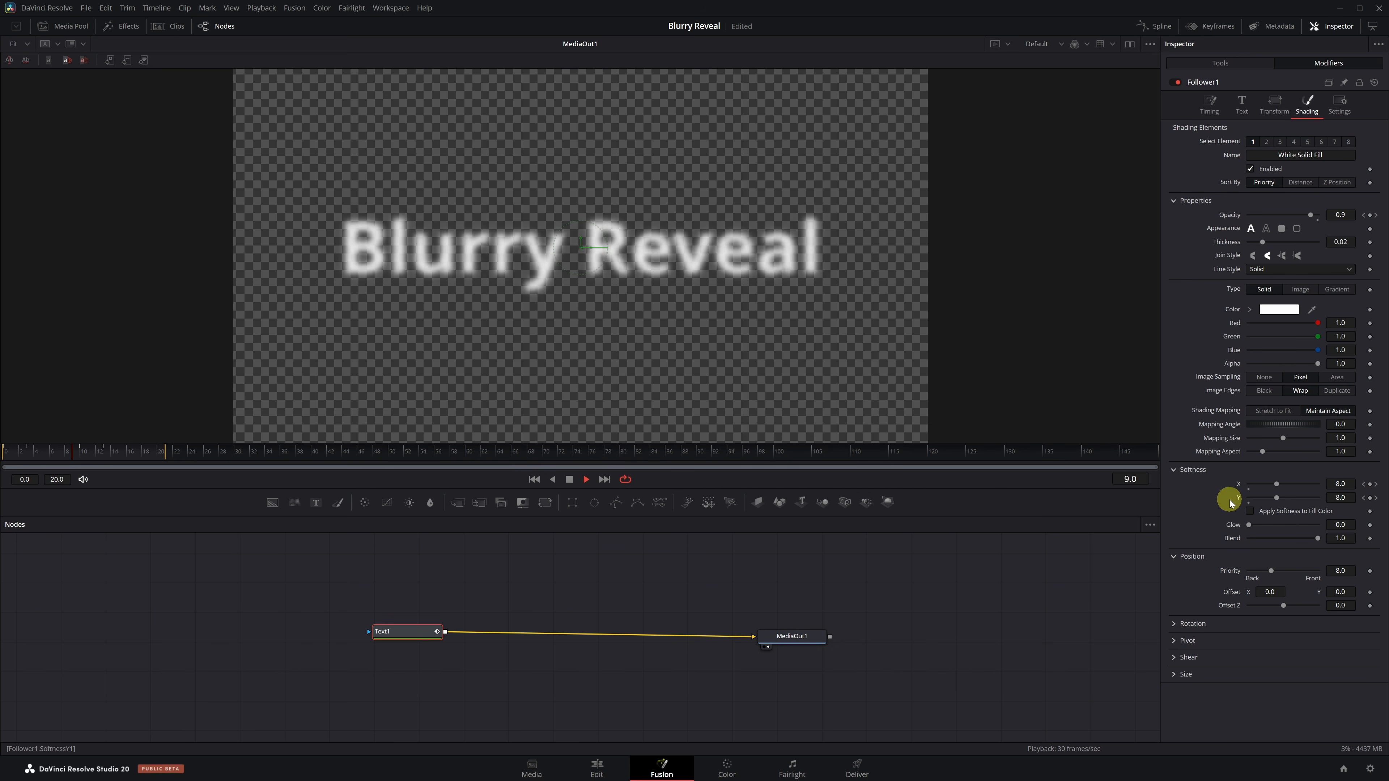
{"action": "key", "text": "space"}
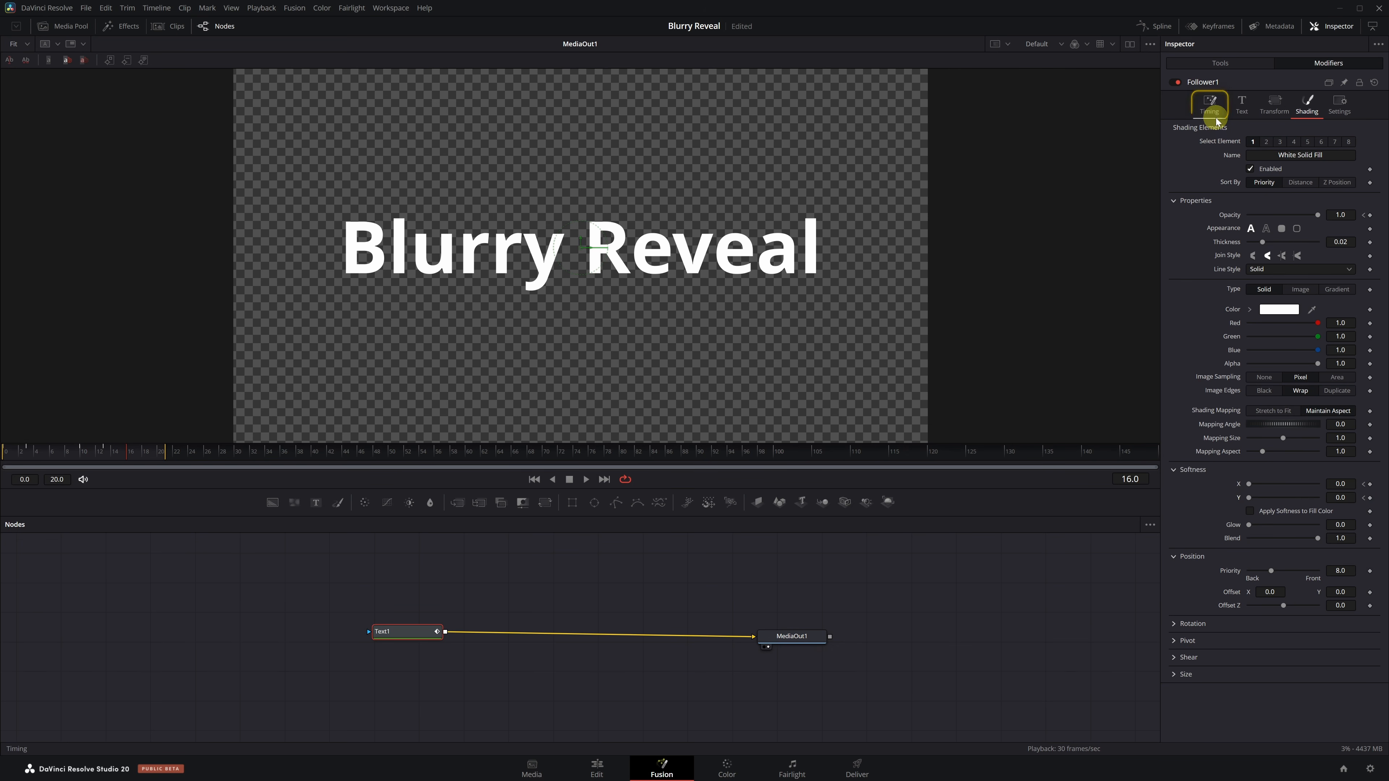
- Set the Follower's delay between each character to 2.0 and play back the animation over frames 0 to 45
{"action": "left_click", "coordinate": [1210, 103]}
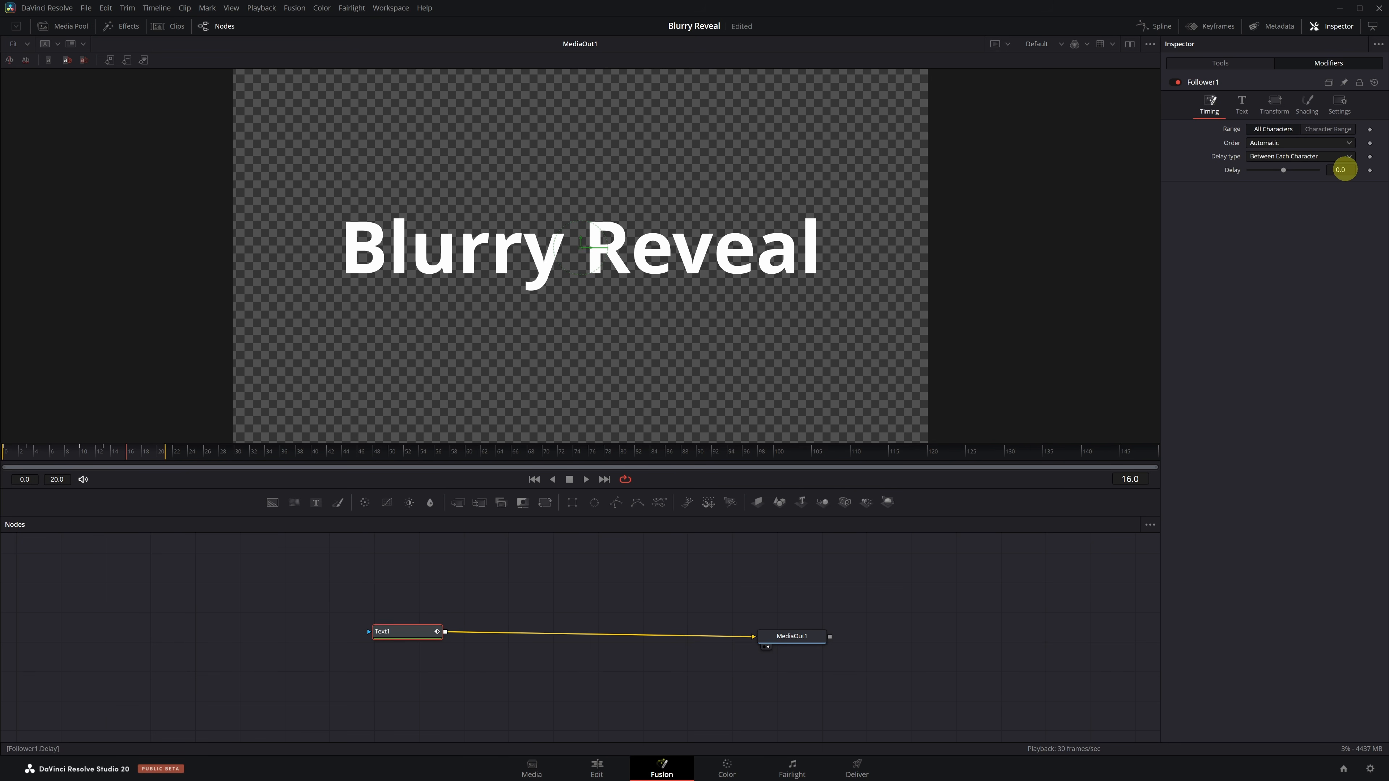
{"action": "left_click", "coordinate": [1341, 169]}
{"action": "type", "text": "2"}
{"action": "key", "text": "Return"}
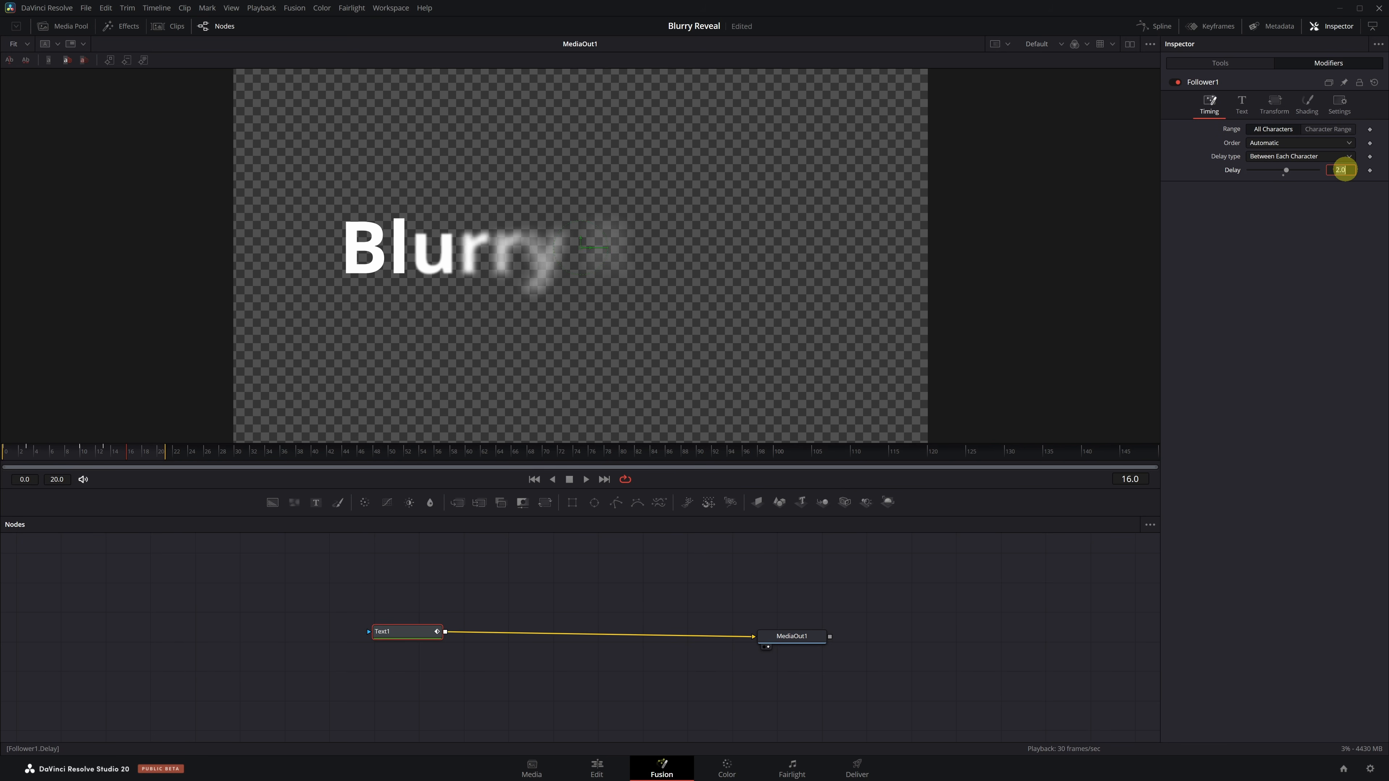
{"action": "key", "text": "space"}
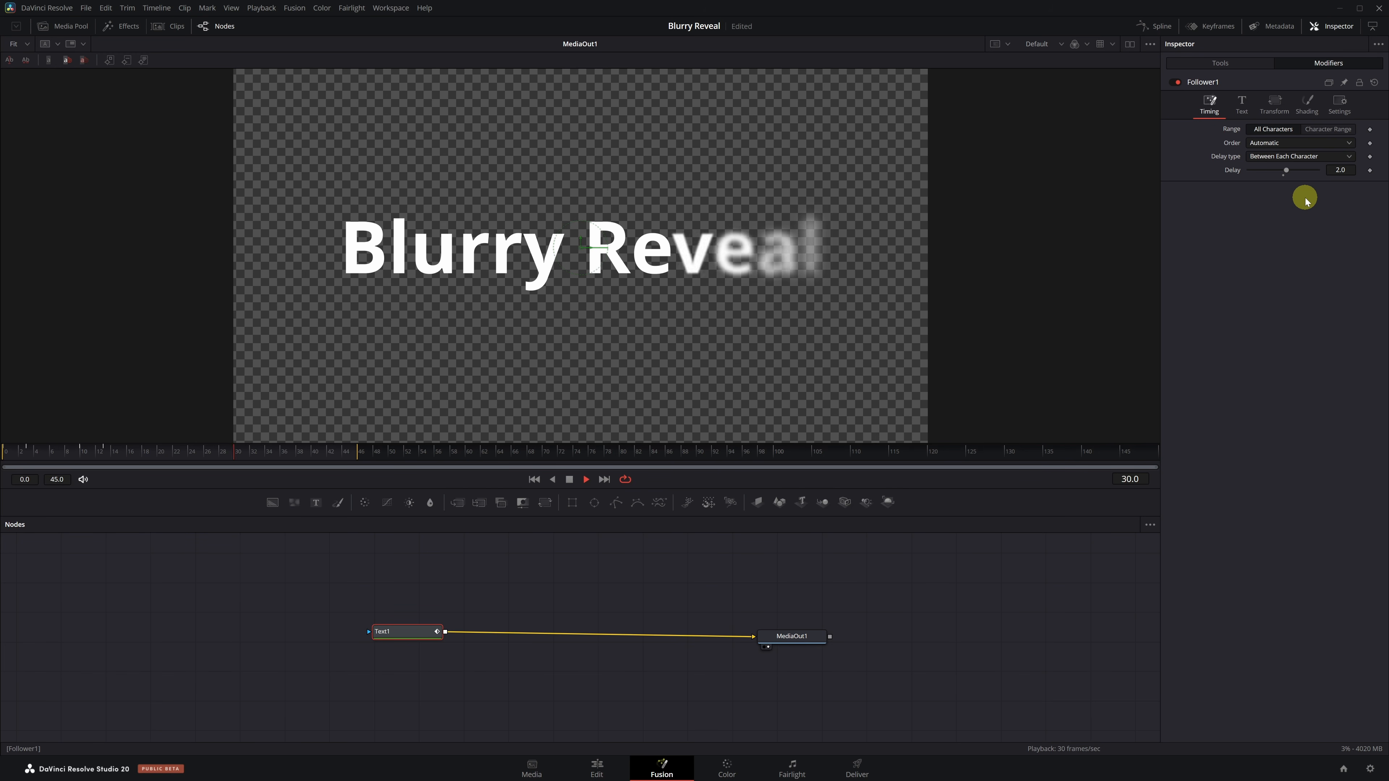
{"action": "key", "text": "space"}
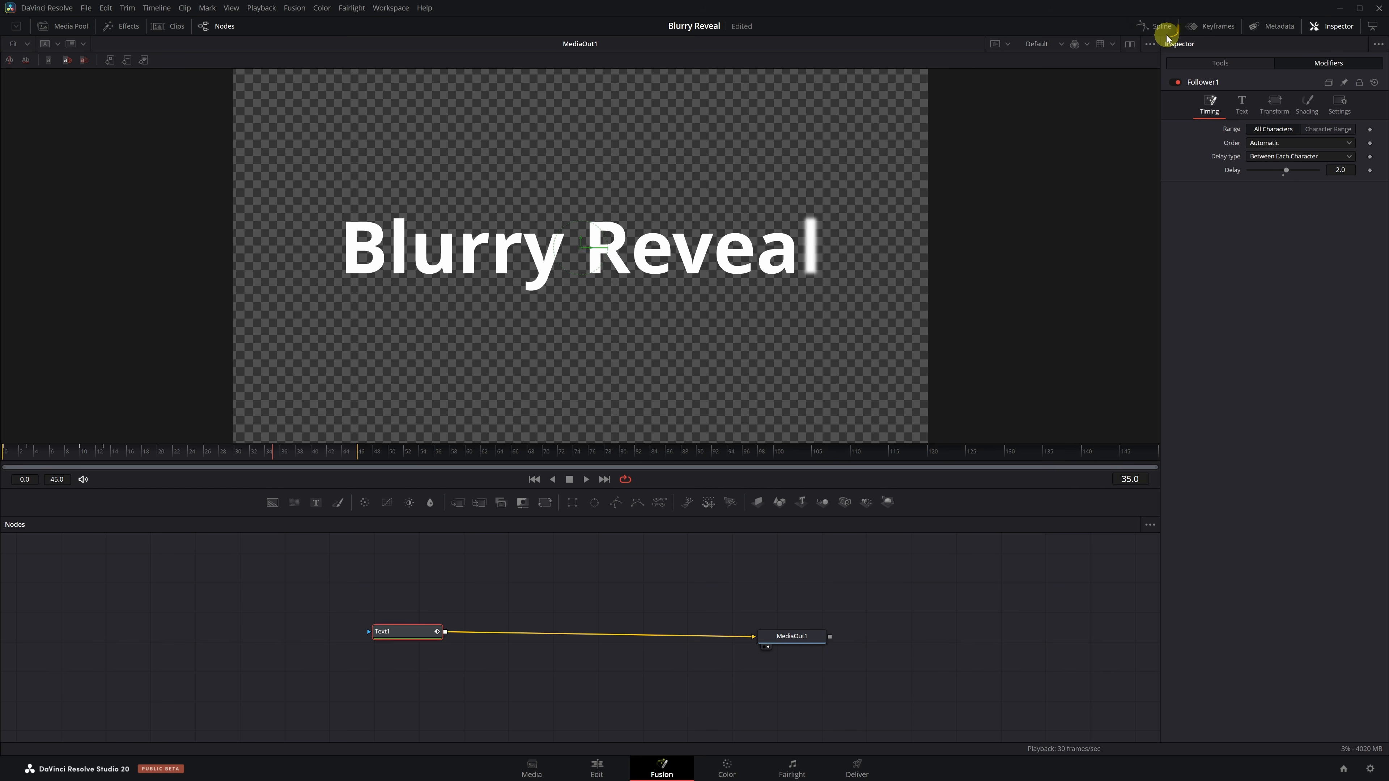
- Smooth all of Text1's opacity and softness keyframes in the Spline editor and play back the blur reveal
{"action": "left_click", "coordinate": [1160, 28]}
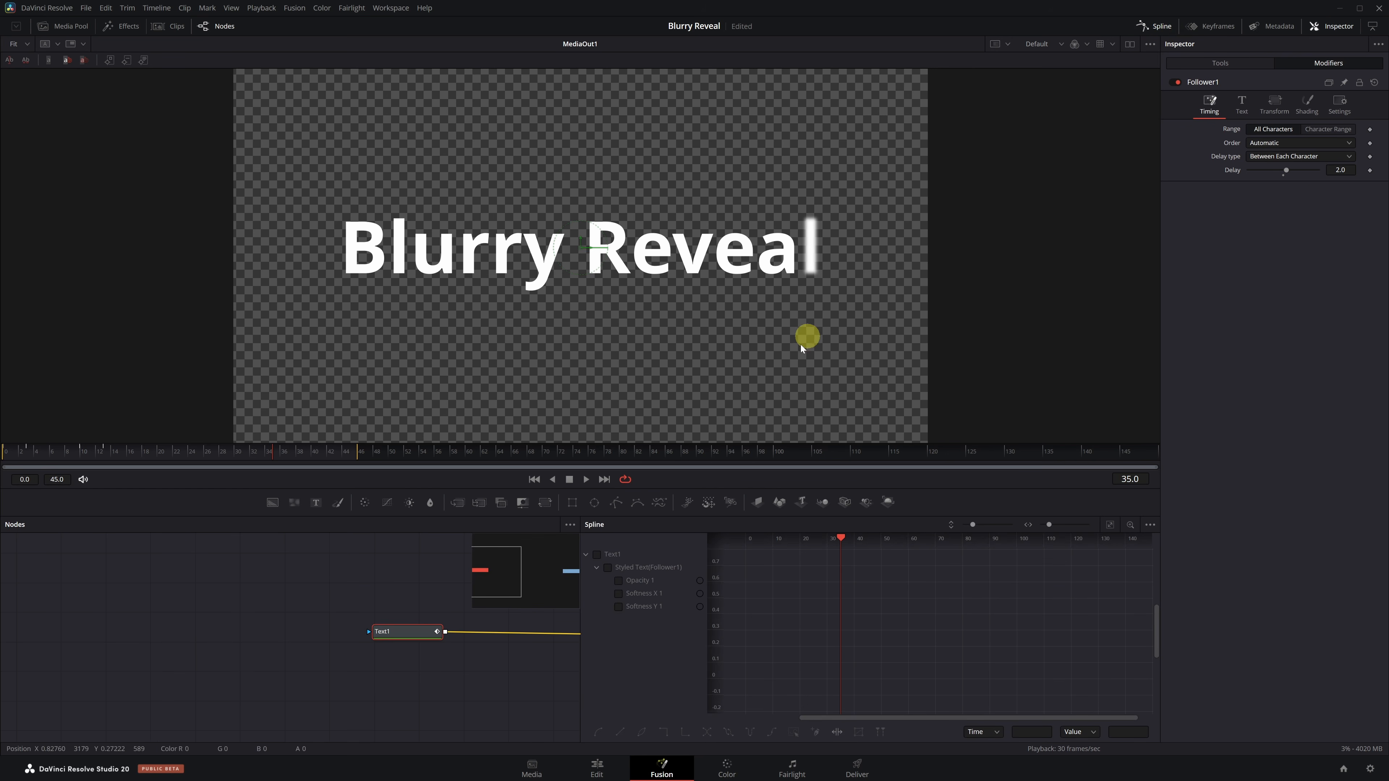
{"action": "left_click", "coordinate": [597, 556]}
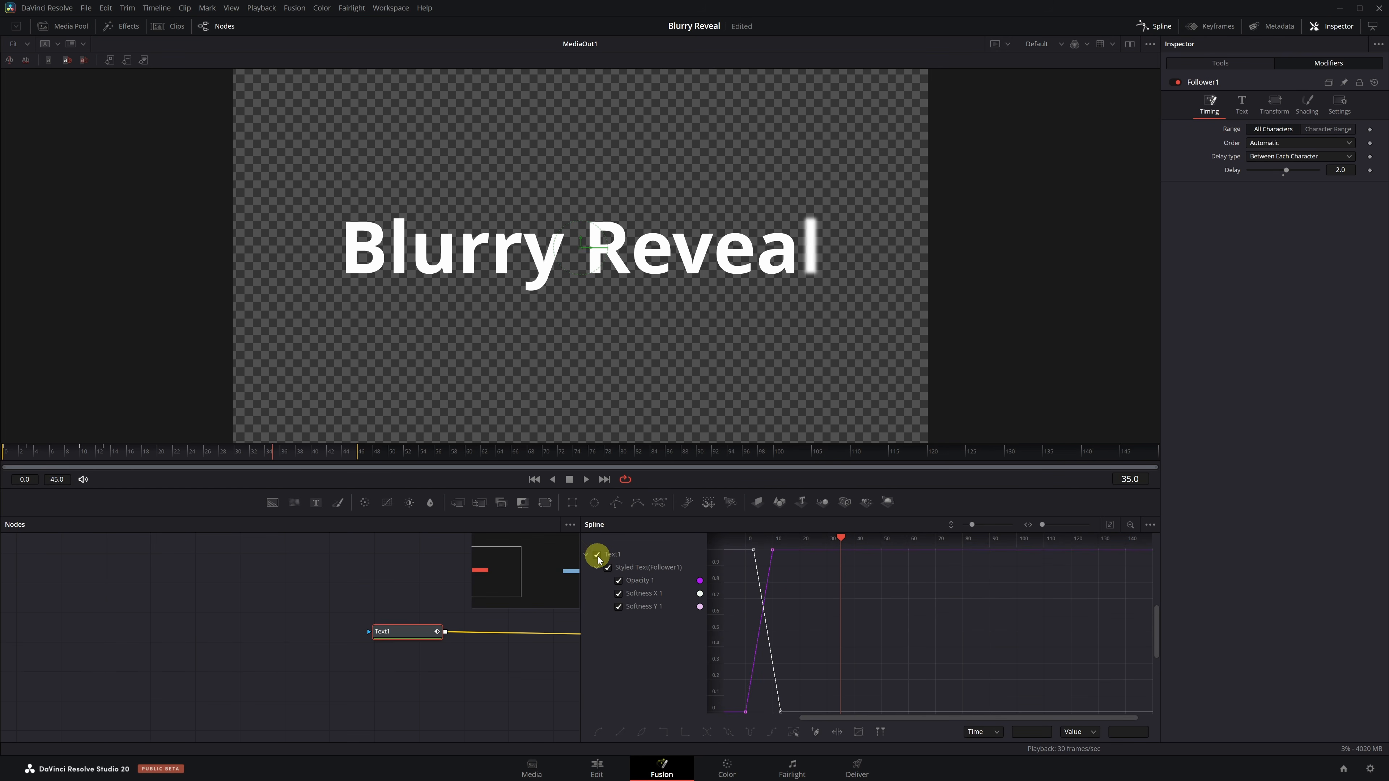
{"action": "left_click", "coordinate": [1109, 527]}
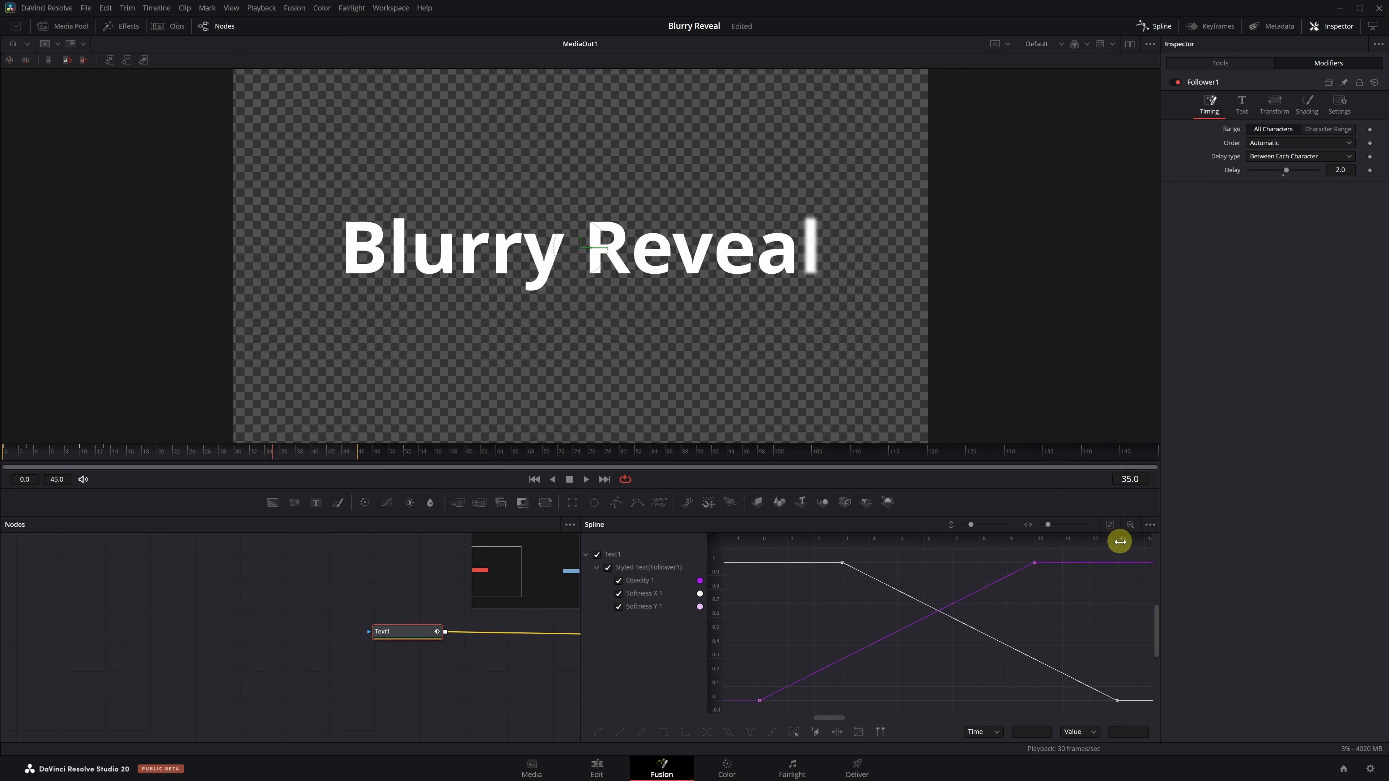
{"action": "left_click_drag", "start_coordinate": [1130, 555], "coordinate": [747, 711]}
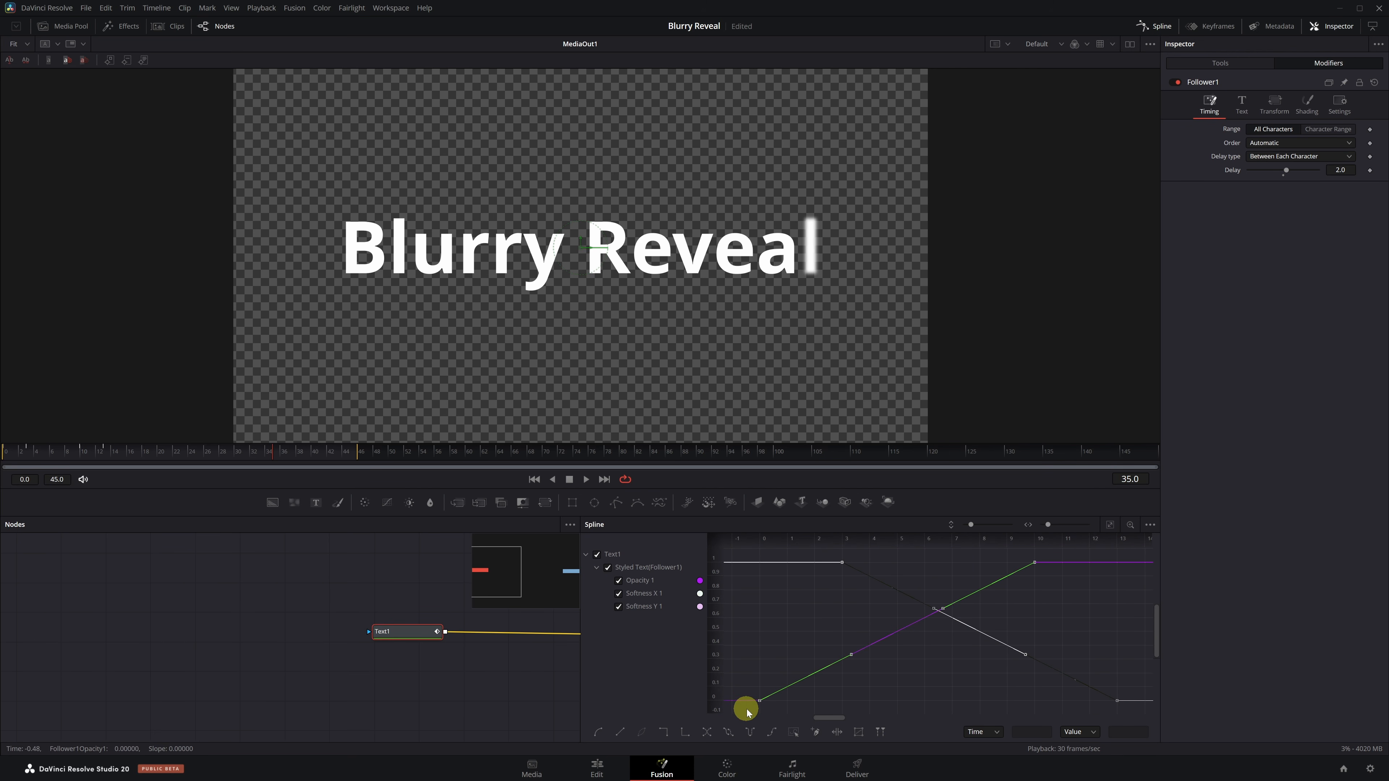
{"action": "key", "text": "s"}
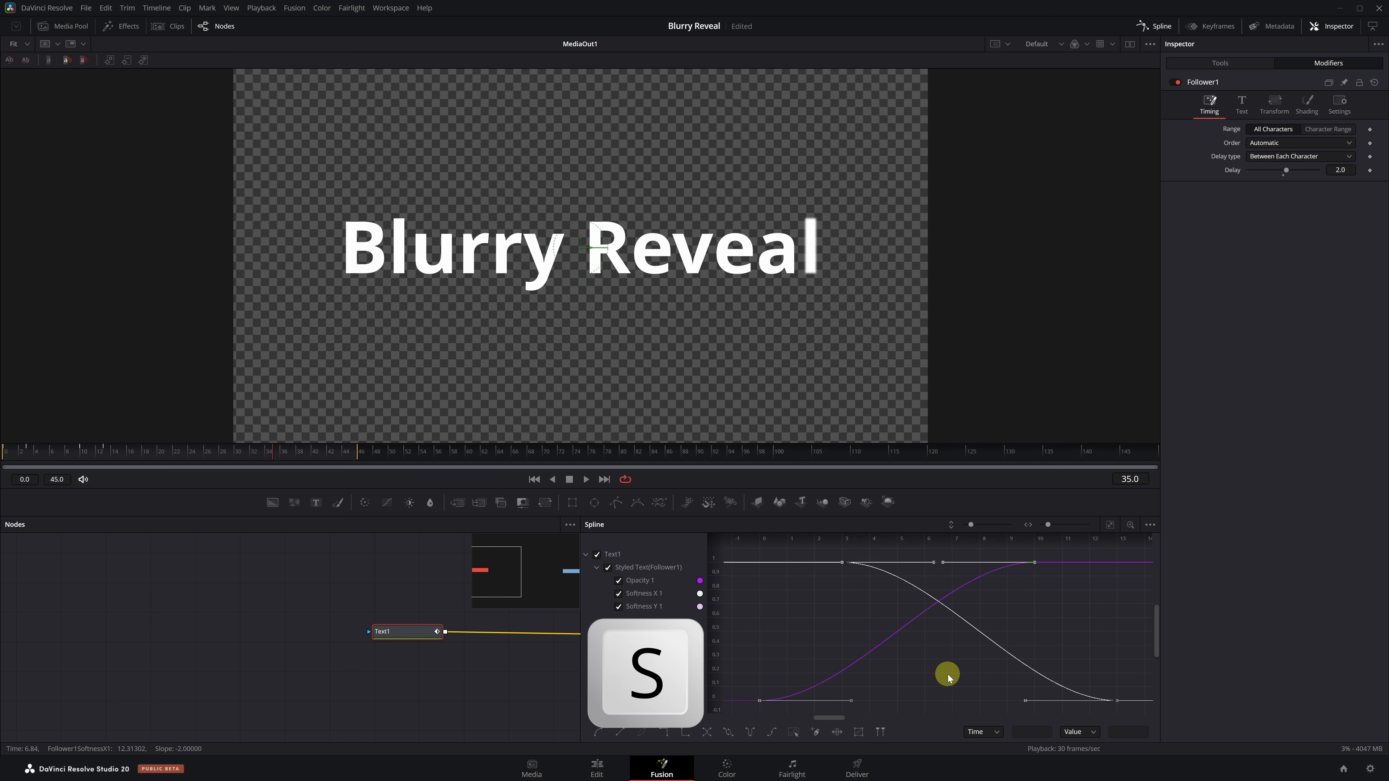
{"action": "key", "text": "space"}
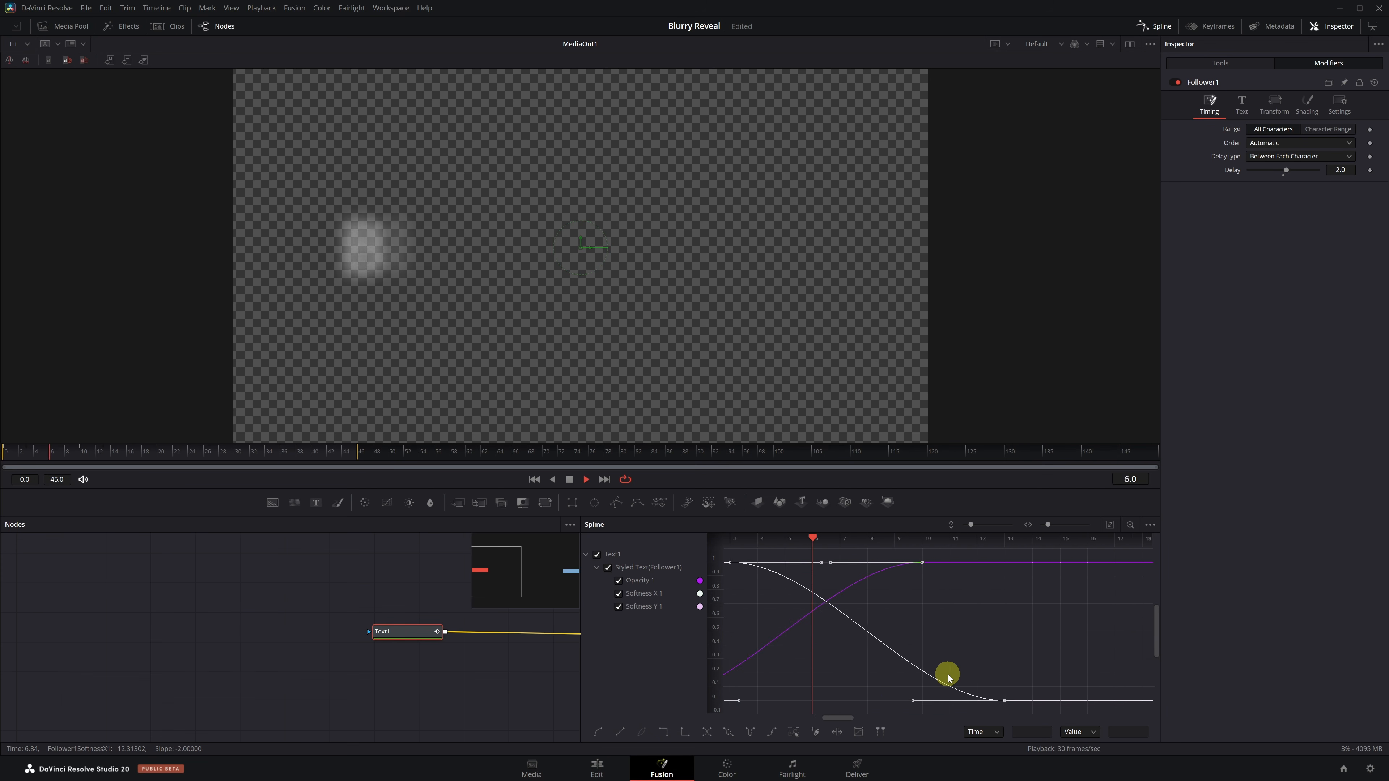
{"action": "key", "text": "space"}
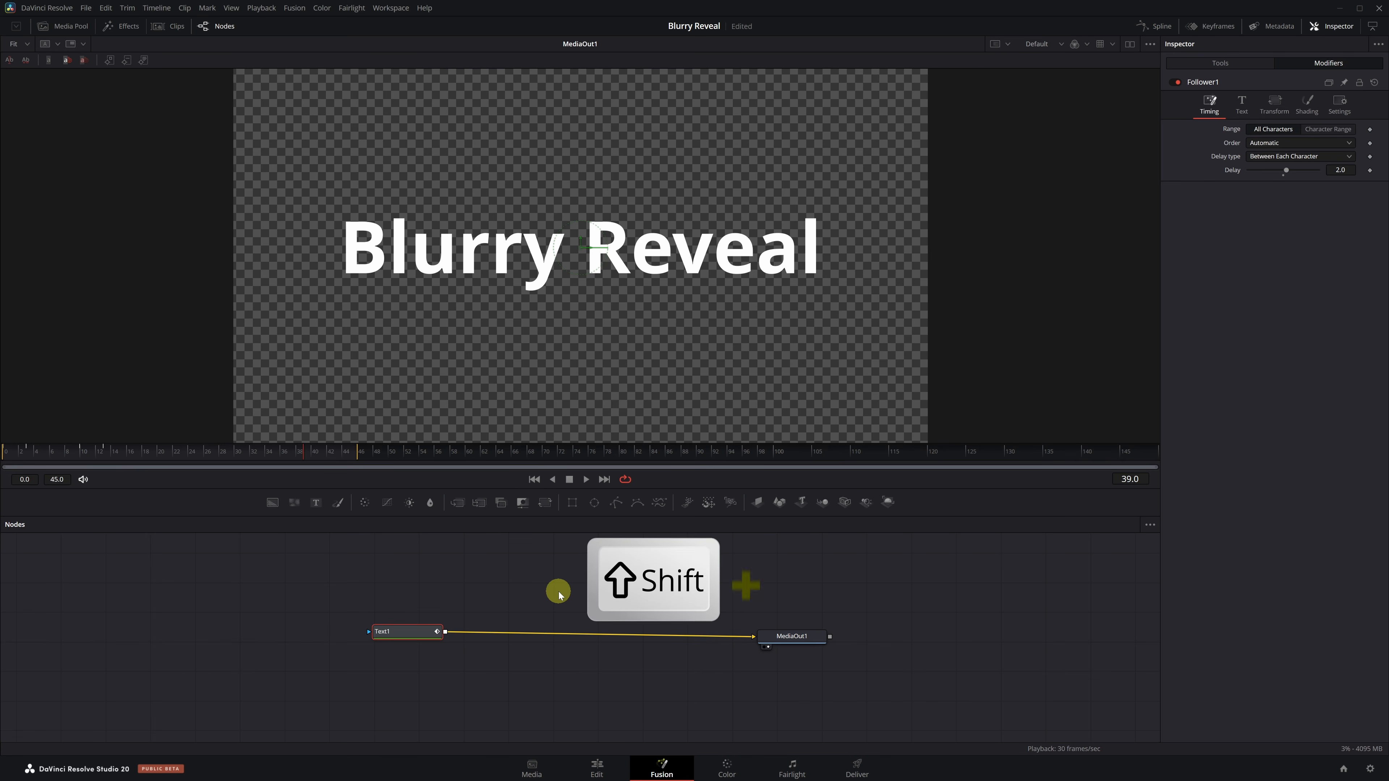
- Add a Soft Glow node between Text1 and MediaOut1 and adjust its glow
{"action": "key", "text": "shift+space"}
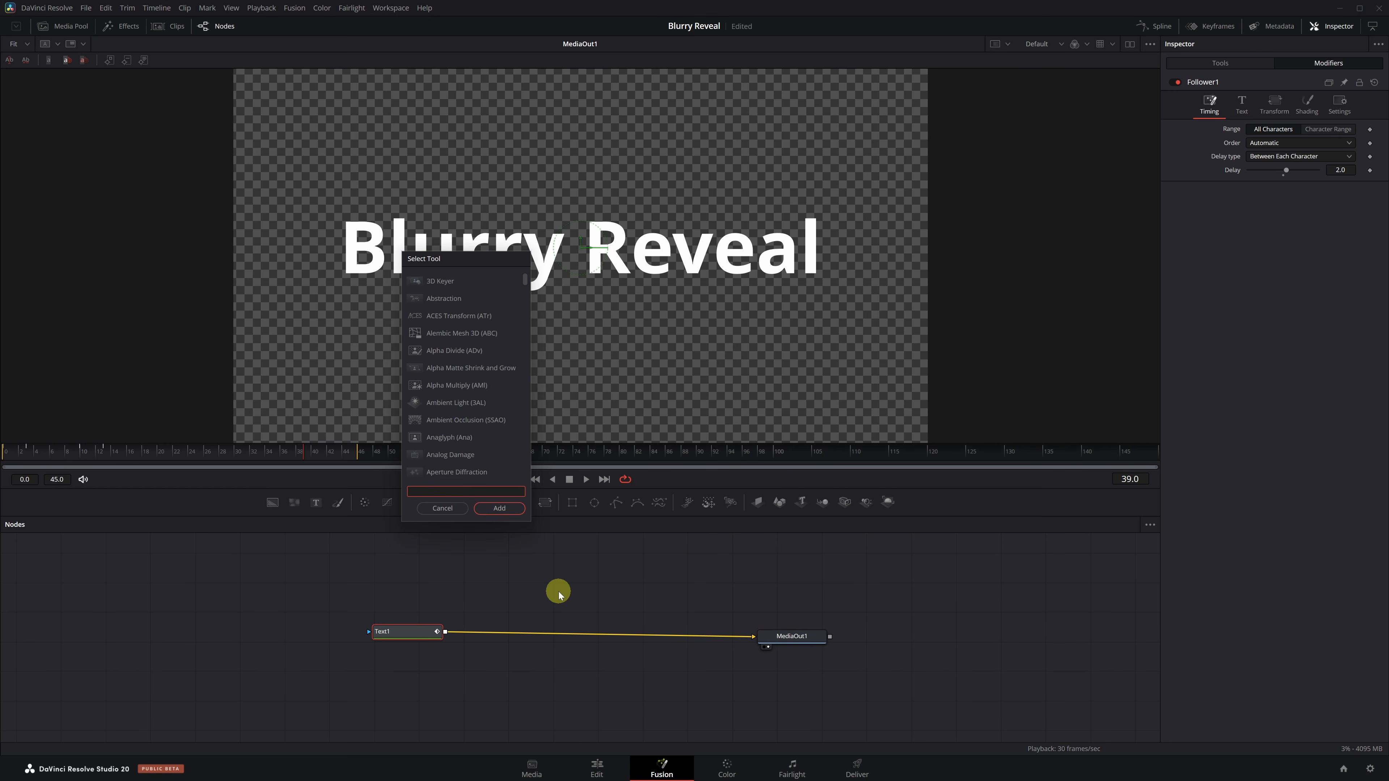
{"action": "type", "text": "soft glo"}
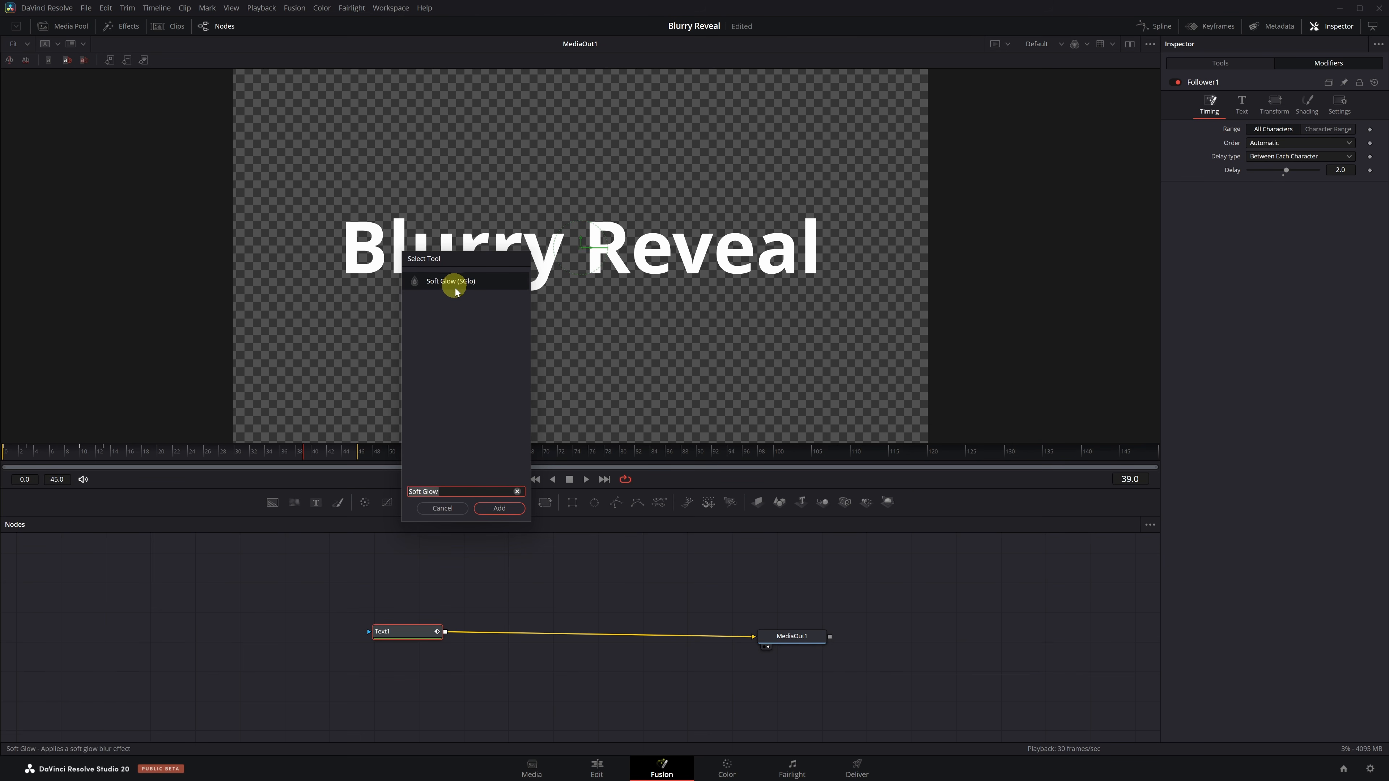
{"action": "left_click", "coordinate": [499, 509]}
{"action": "left_click", "coordinate": [530, 639]}
{"action": "left_click_drag", "start_coordinate": [530, 640], "coordinate": [611, 641]}
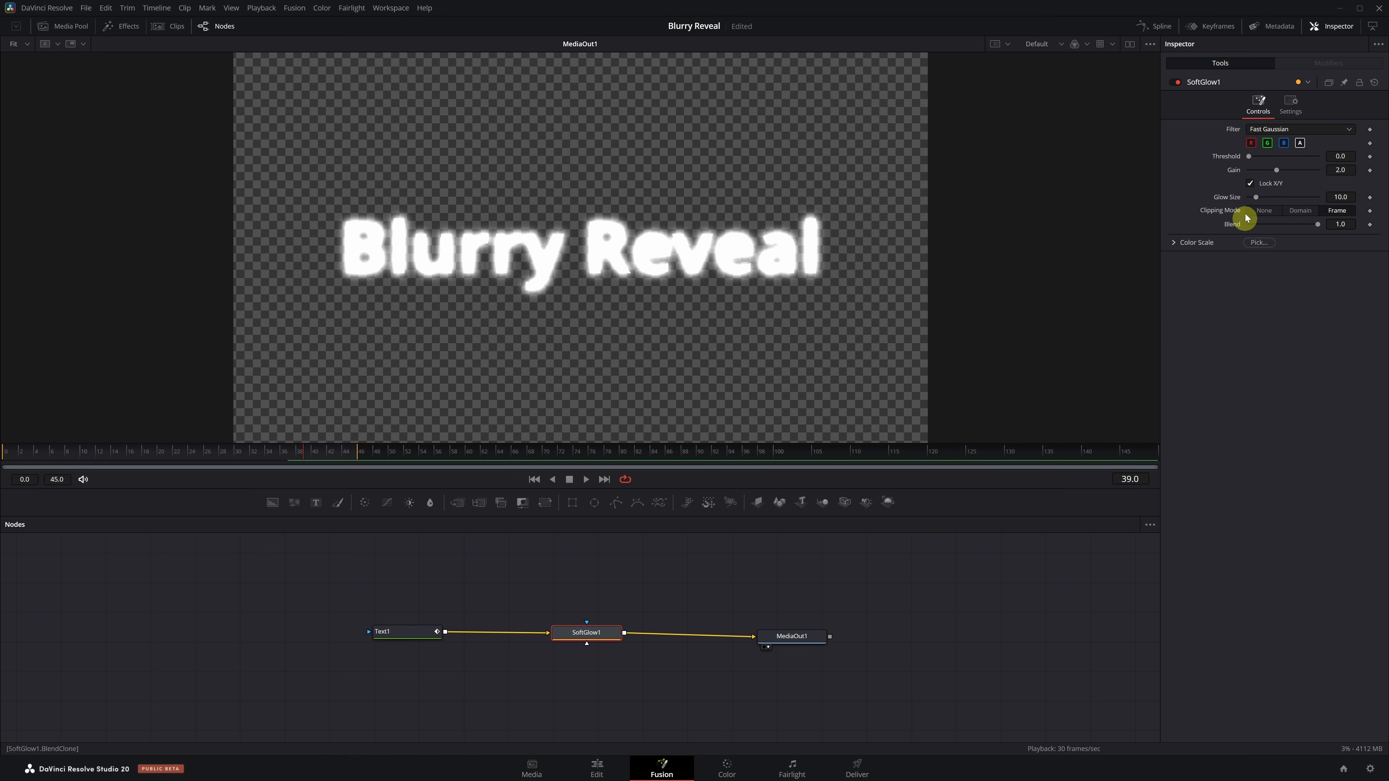
{"action": "left_click_drag", "start_coordinate": [1248, 200], "coordinate": [1261, 173]}
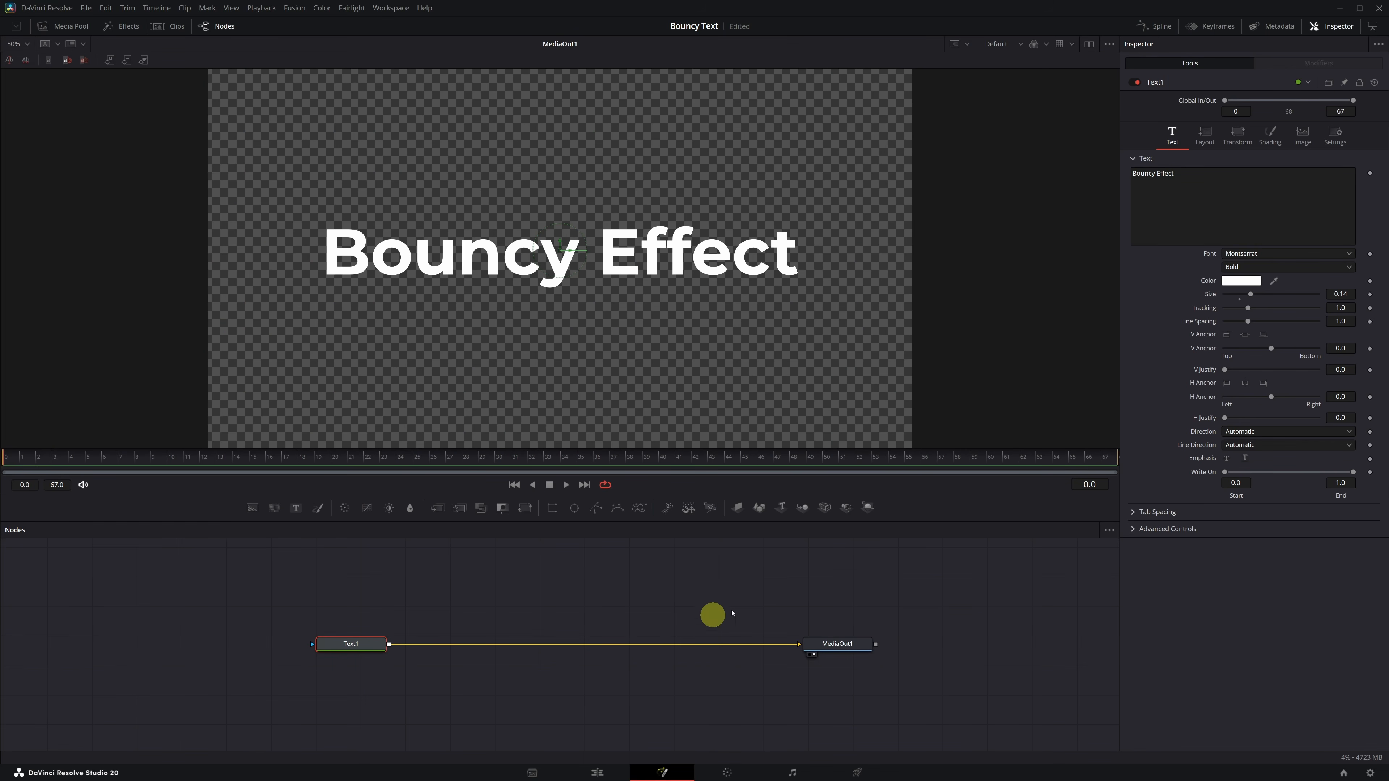
- Add a Follower modifier to the "Bouncy Effect" text and show its settings
{"action": "right_click", "coordinate": [1255, 215]}
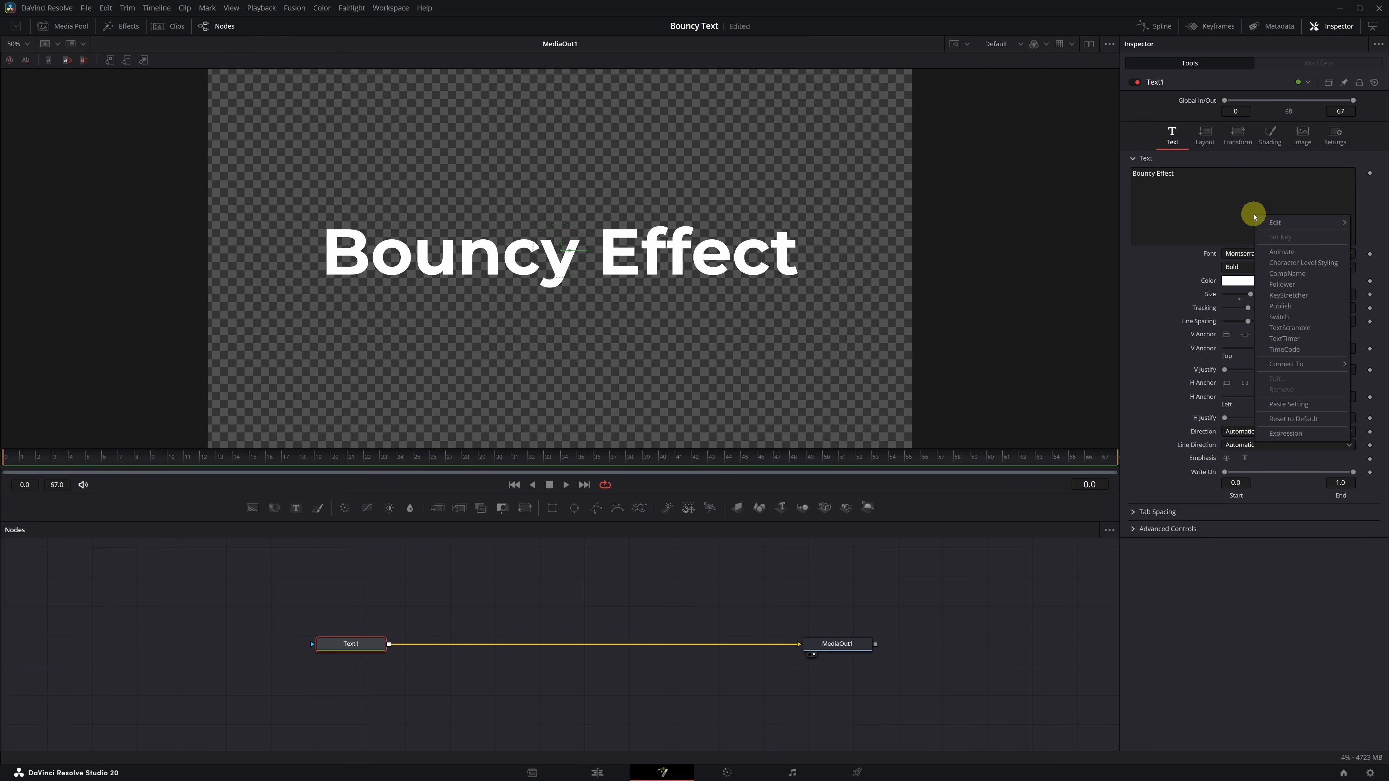
{"action": "left_click", "coordinate": [1293, 286]}
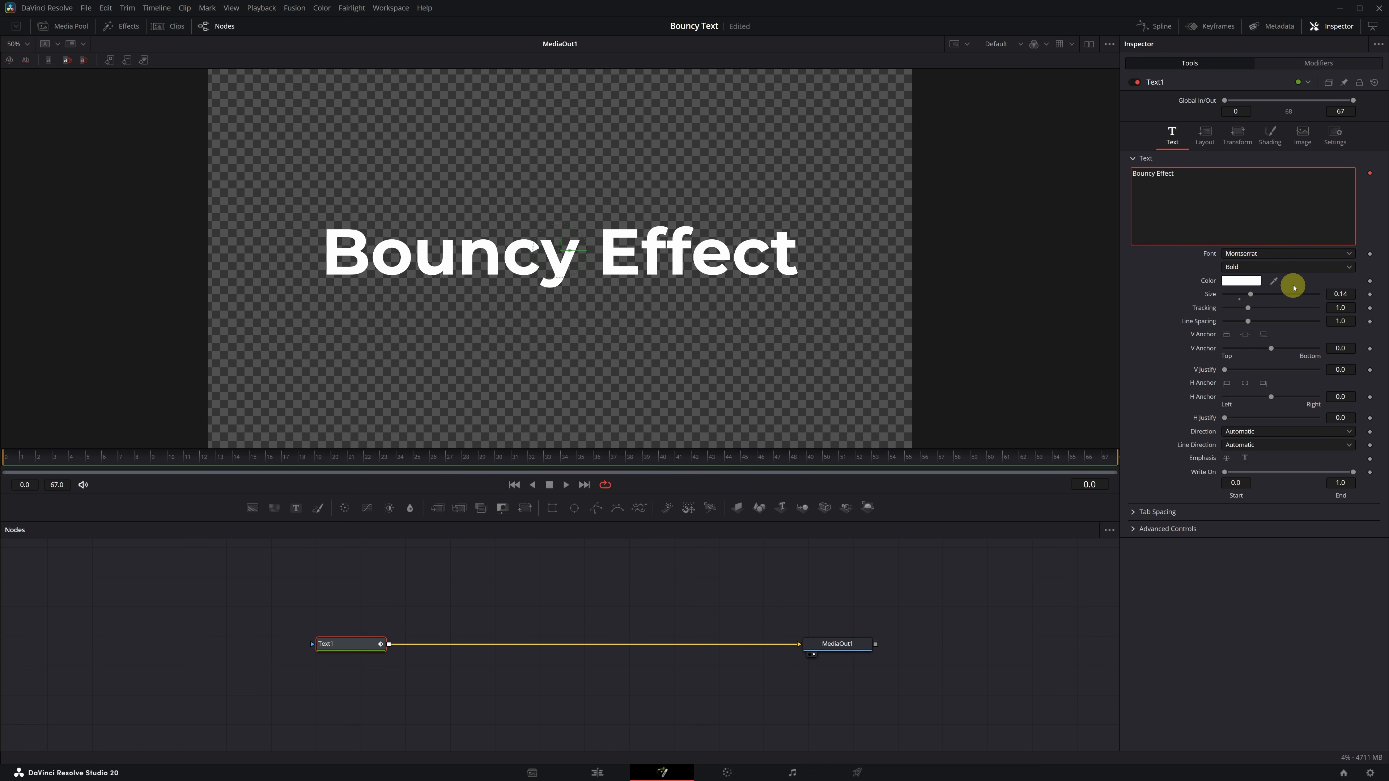
{"action": "left_click", "coordinate": [1334, 67]}
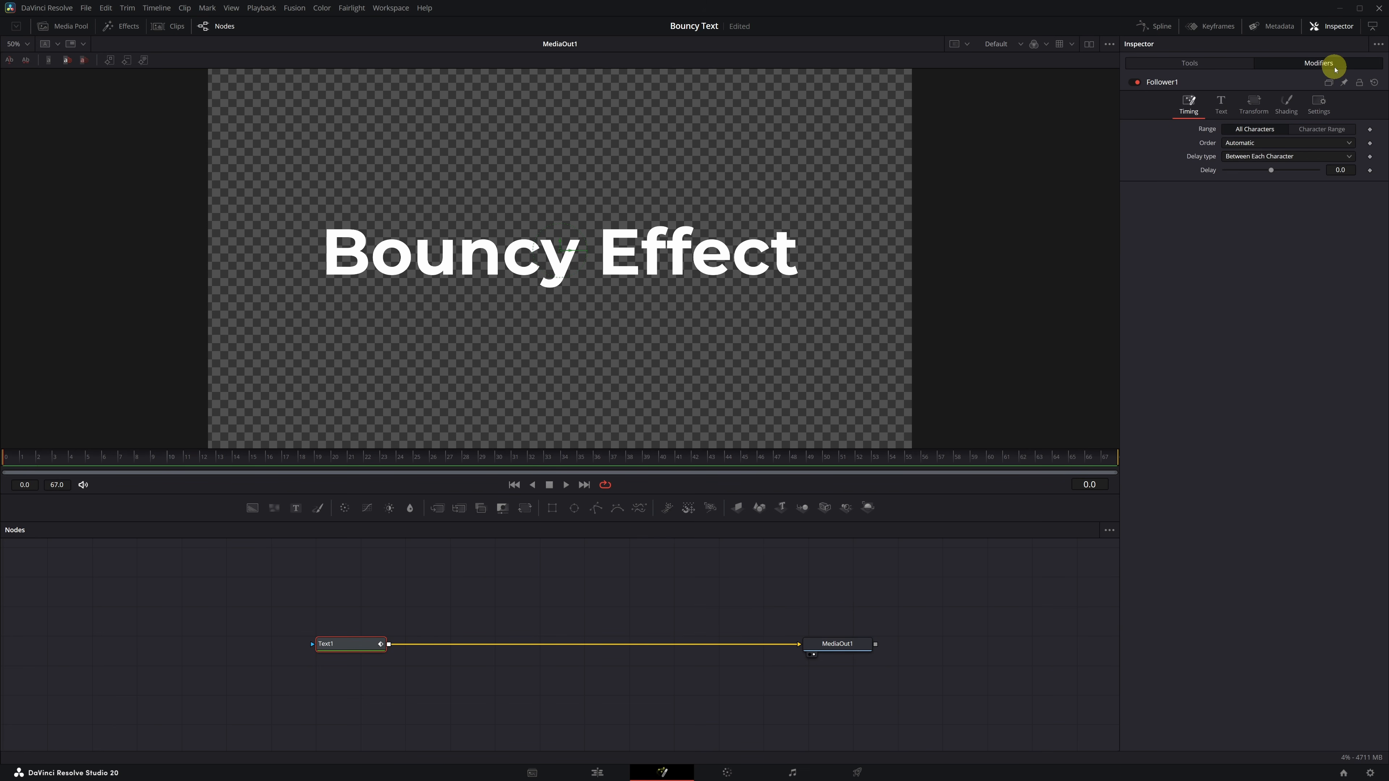
- At frame 30, keyframe the Follower's shading position offset at X 0.0 and Y 0.0, and return to the Follower's settings
{"action": "left_click", "coordinate": [1286, 112]}
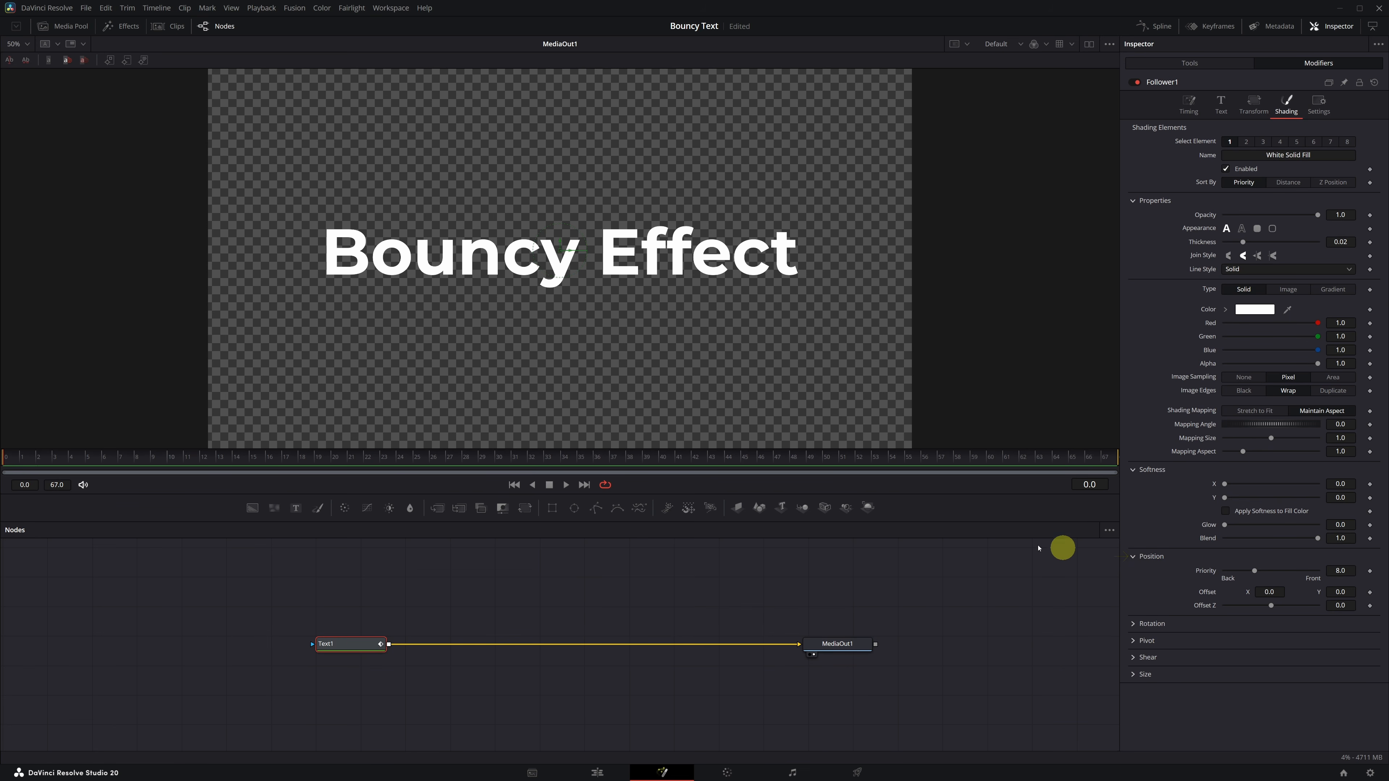
{"action": "left_click", "coordinate": [472, 464]}
{"action": "left_click_drag", "start_coordinate": [472, 464], "coordinate": [499, 465]}
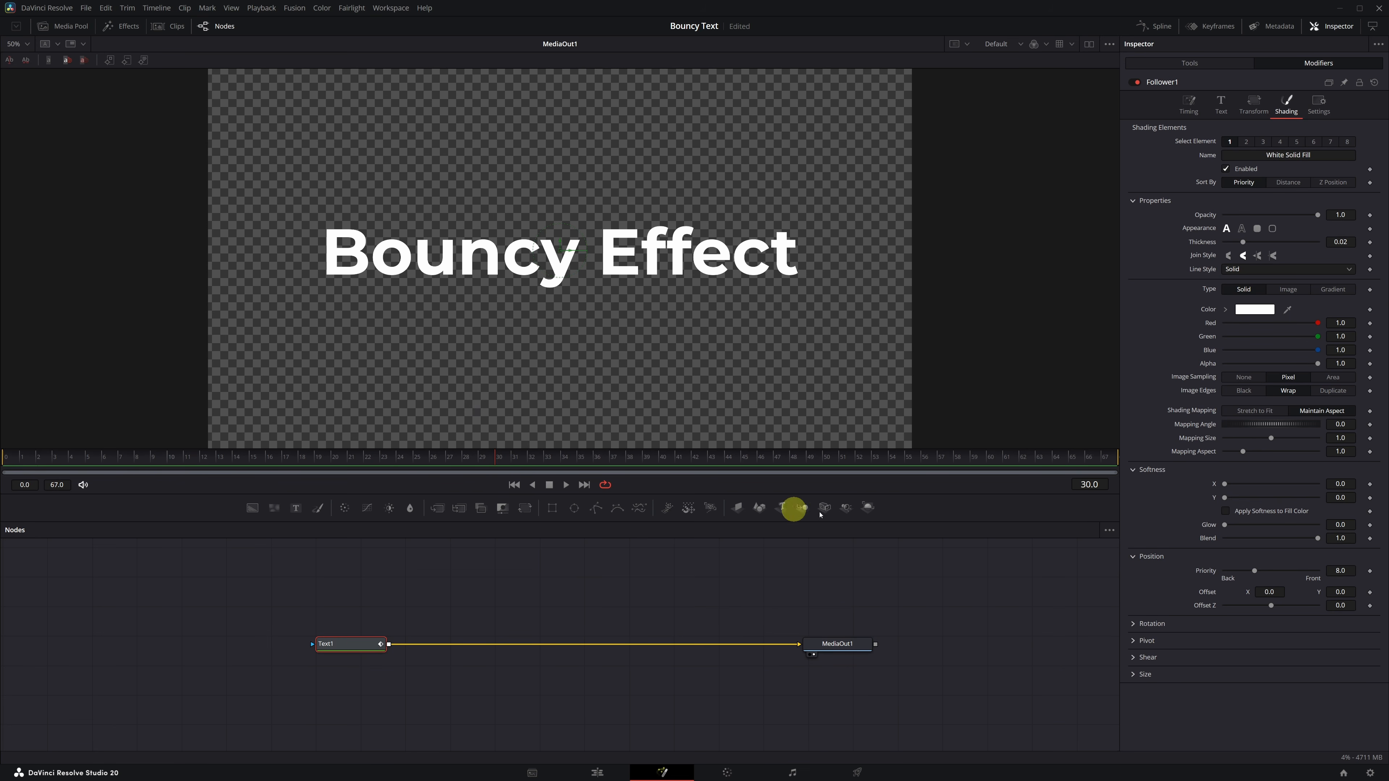
{"action": "left_click", "coordinate": [1370, 593]}
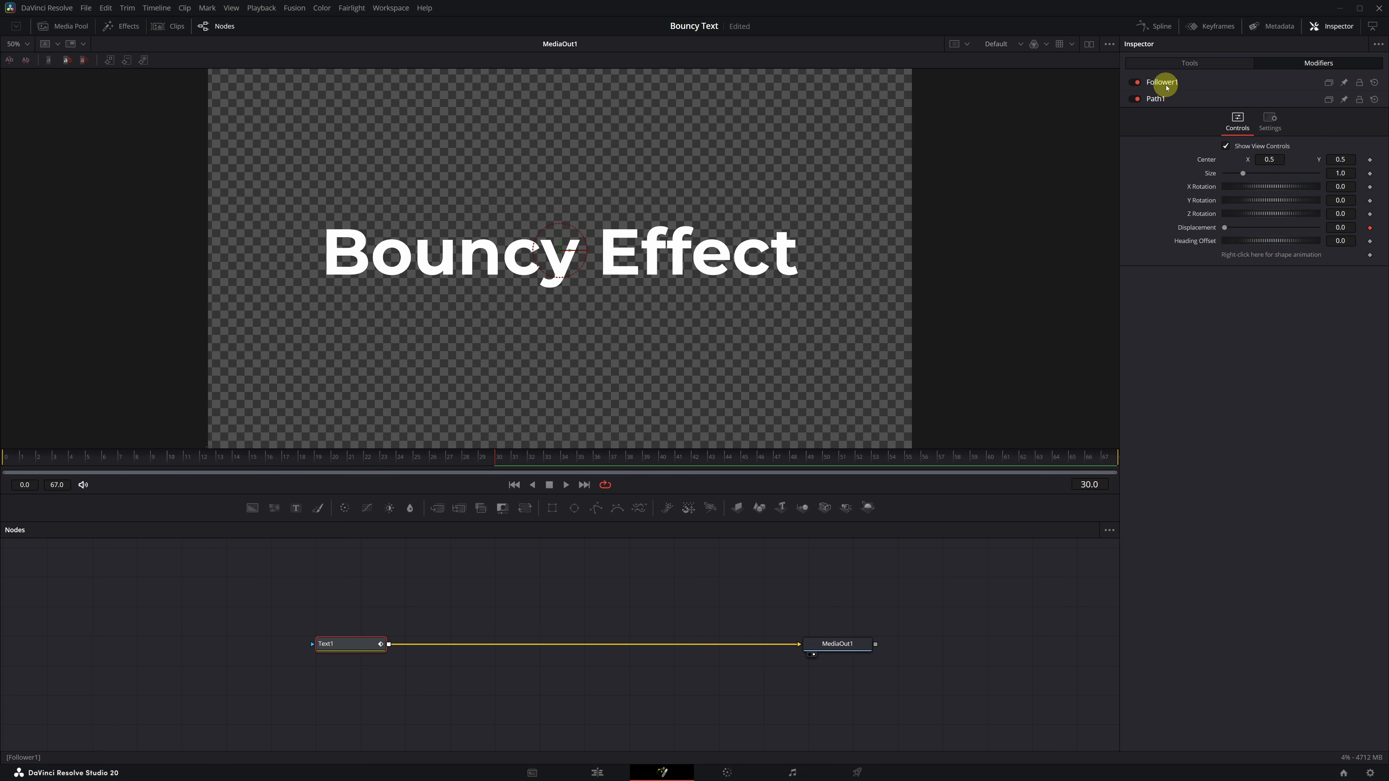
{"action": "left_click", "coordinate": [1164, 83]}
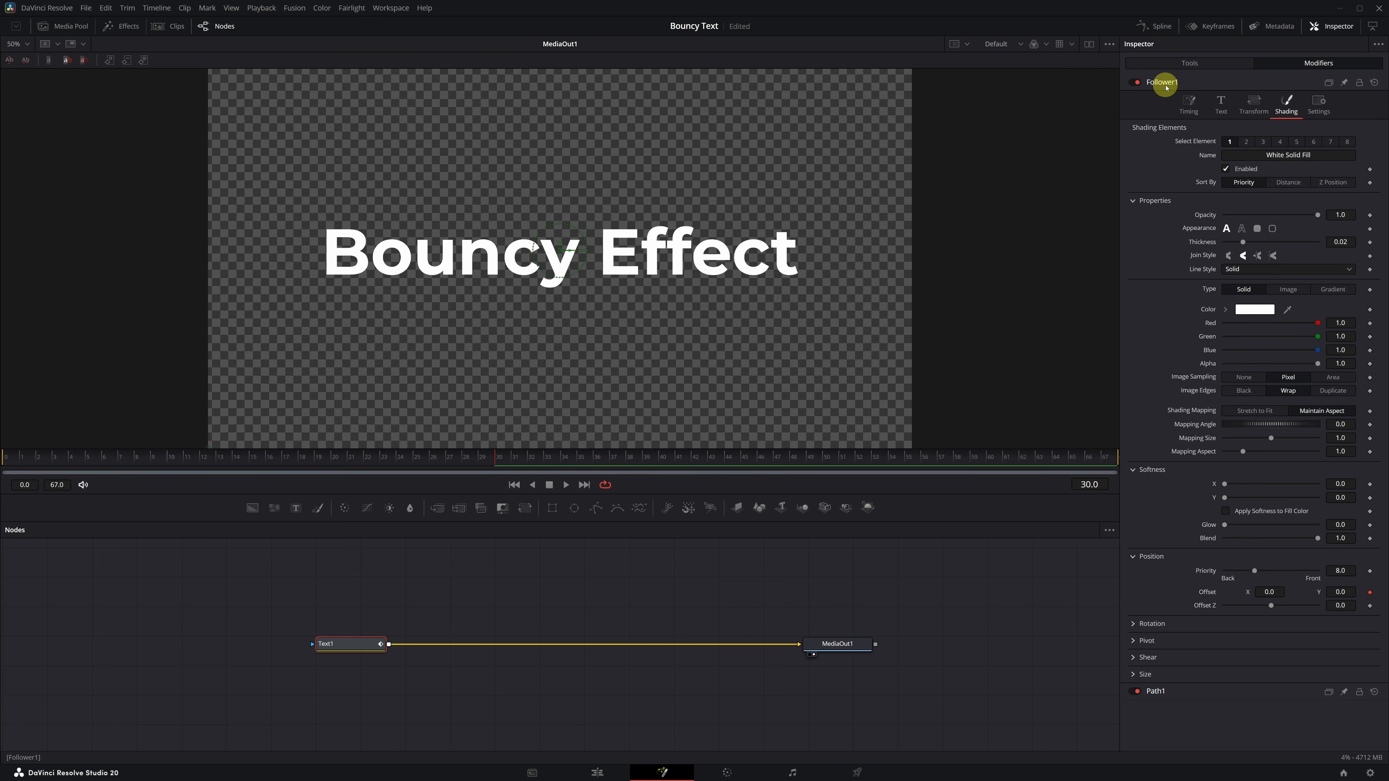
- At frame 0, set the Follower's shading offset Y to 0.6
{"action": "left_click", "coordinate": [493, 463]}
{"action": "left_click_drag", "start_coordinate": [492, 463], "coordinate": [6, 459]}
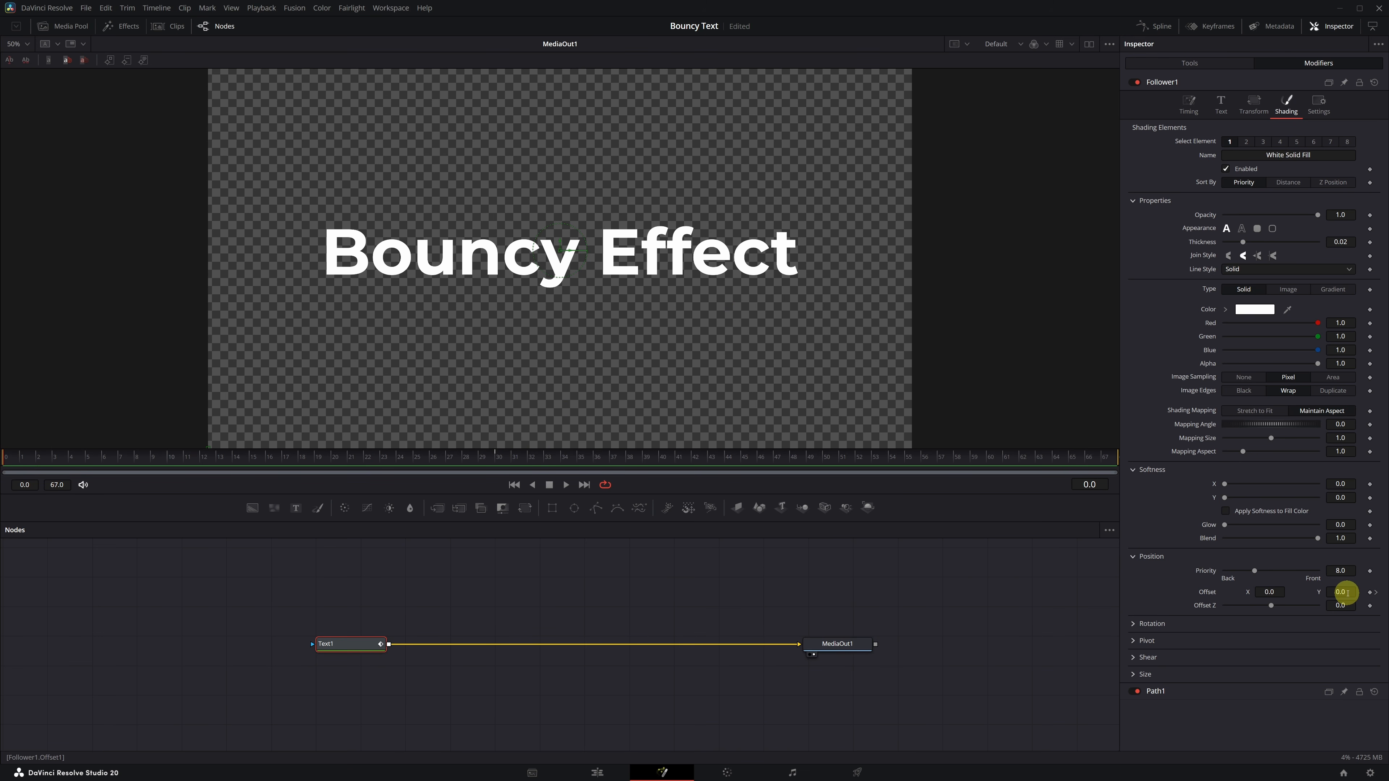
{"action": "mouse_move", "coordinate": [1345, 592]}
{"action": "left_mouse_down"}
{"action": "mouse_move", "coordinate": [750, 590]}
{"action": "mouse_move", "coordinate": [1345, 592]}
{"action": "left_mouse_up"}
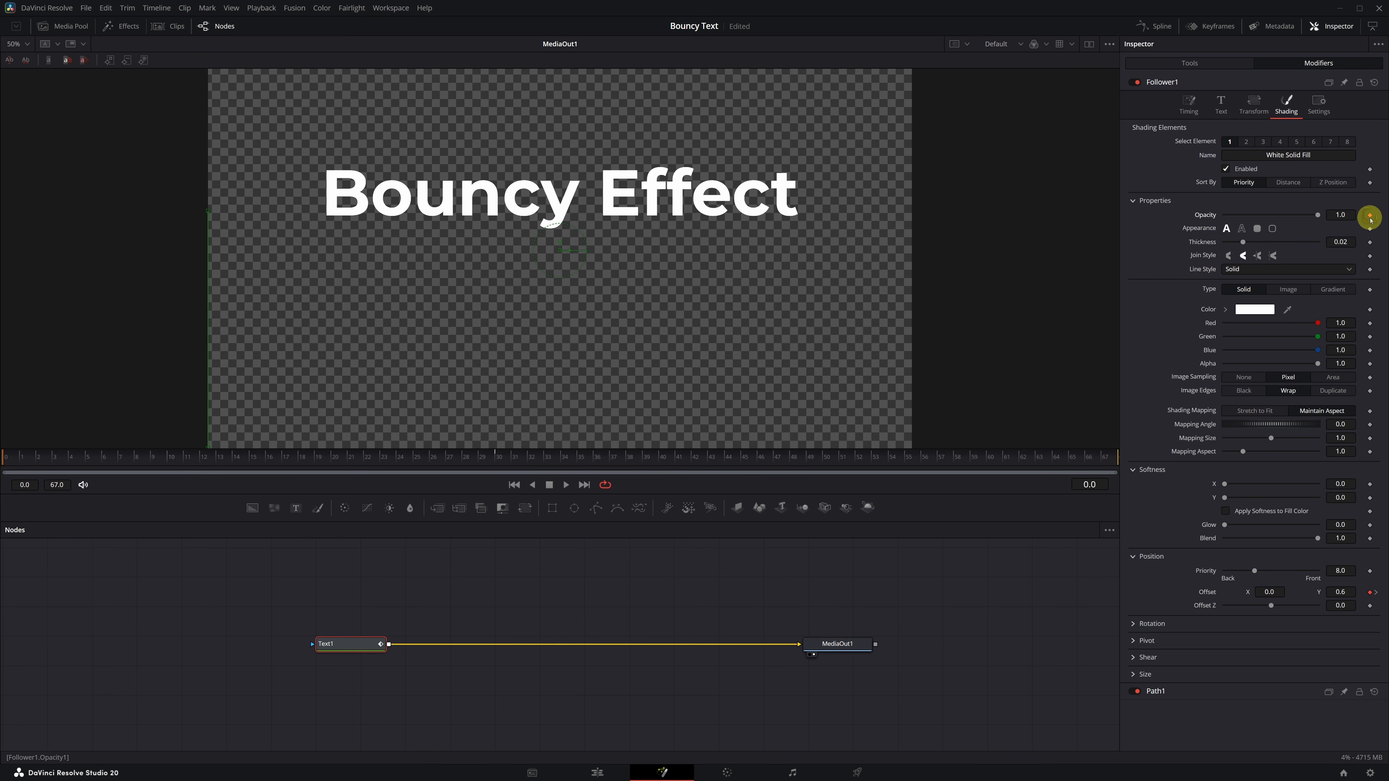
- Keyframe the Follower's opacity from 0.0 at frame 0 to 1.0 at frame 15, and play back the animation
{"action": "left_click_drag", "start_coordinate": [1317, 215], "coordinate": [1224, 215]}
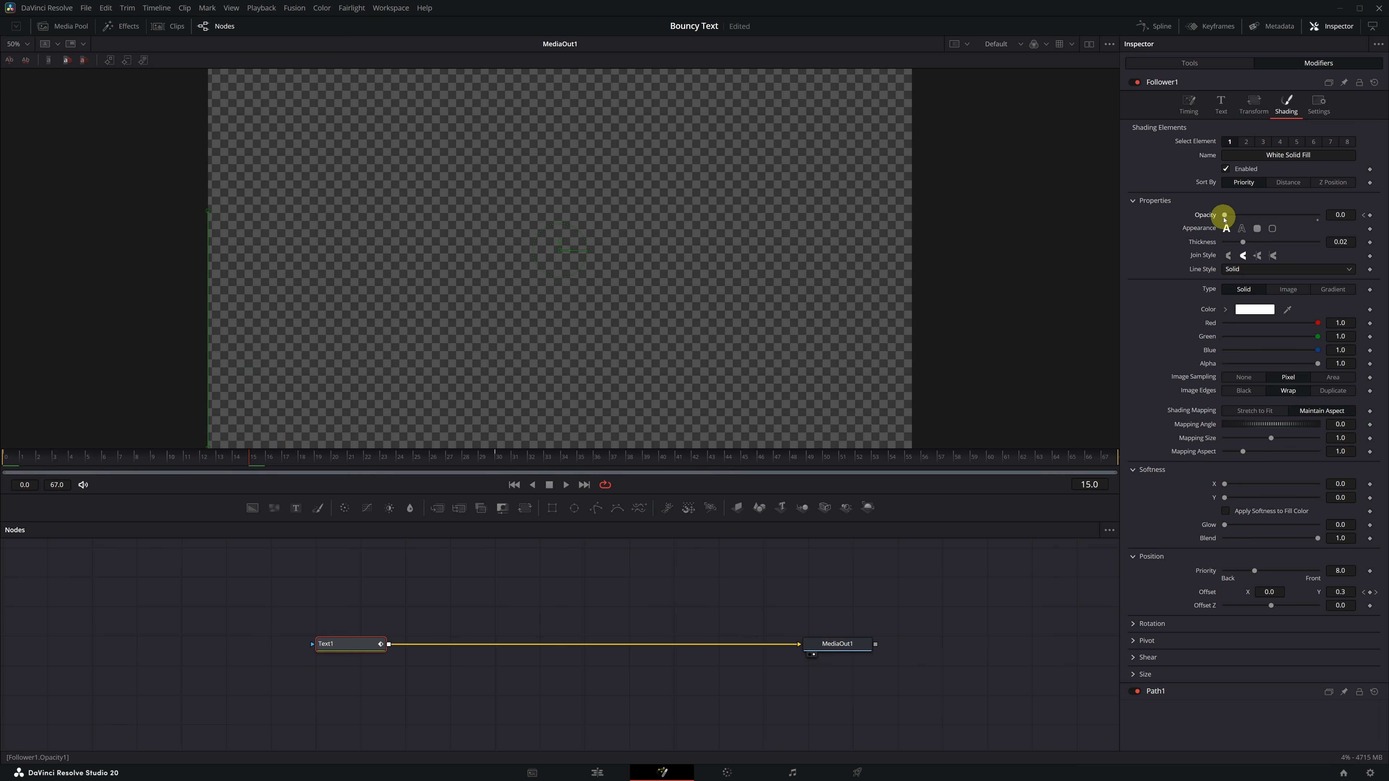
{"action": "left_click_drag", "start_coordinate": [1223, 217], "coordinate": [1319, 213]}
{"action": "key", "text": "space"}
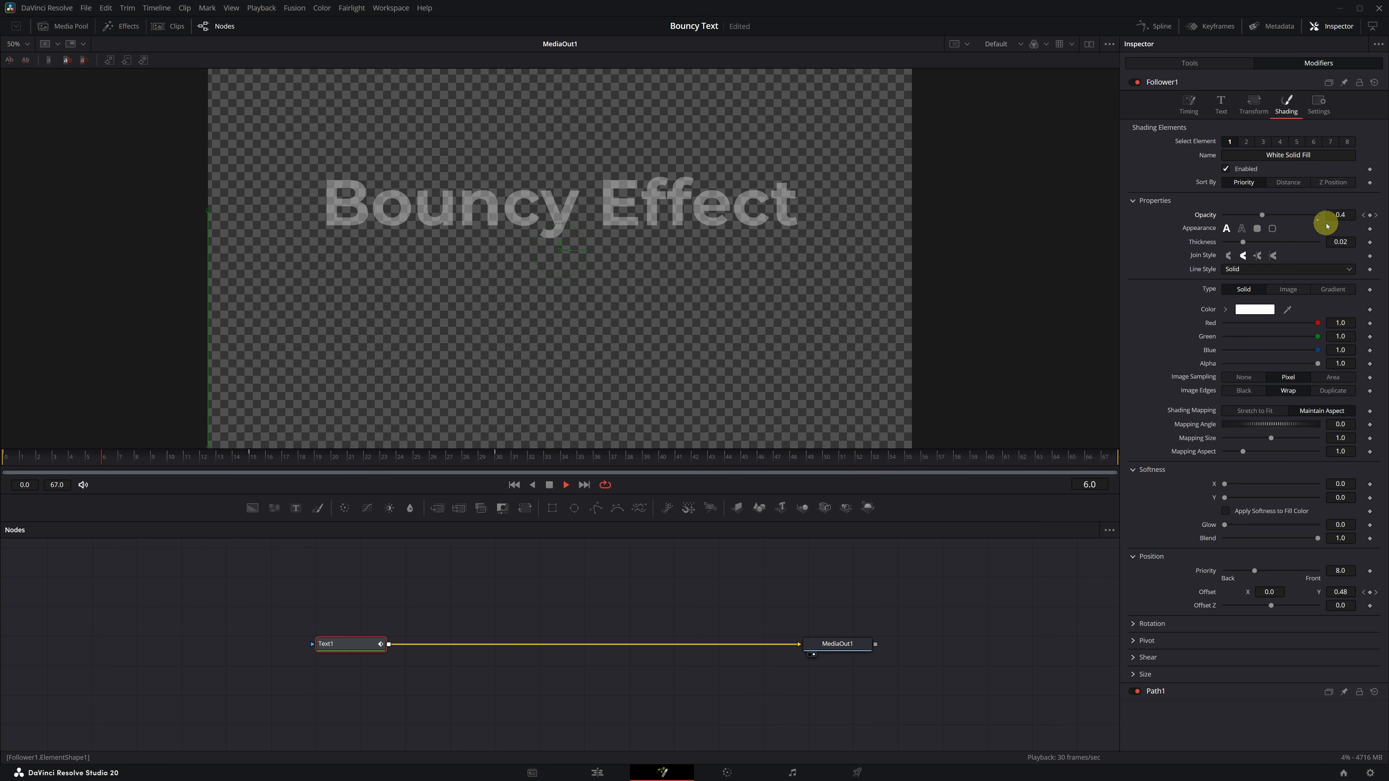
{"action": "key", "text": "space"}
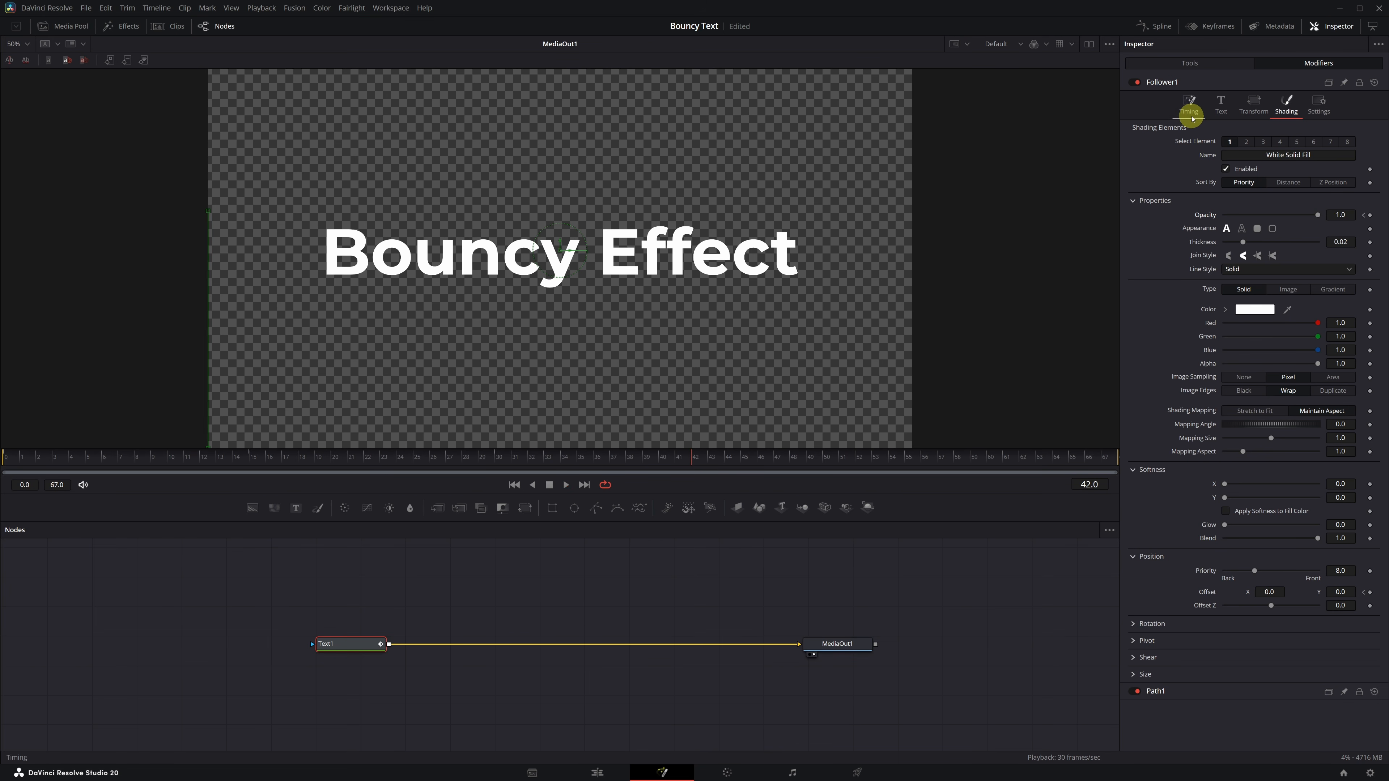
- Set the Follower's delay between each character to 2.9 and play back the dropping letters
{"action": "left_click", "coordinate": [1190, 104]}
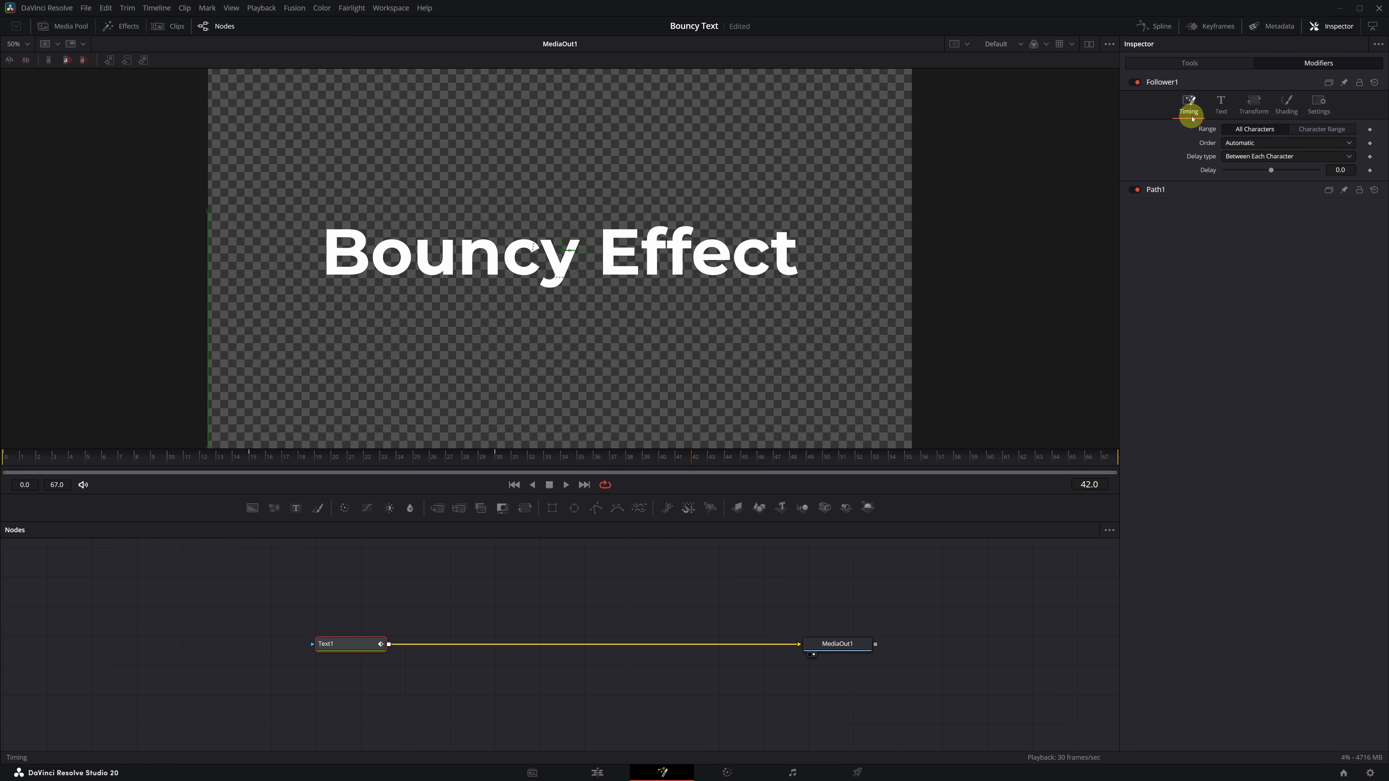
{"action": "left_click_drag", "start_coordinate": [1272, 171], "coordinate": [1277, 176]}
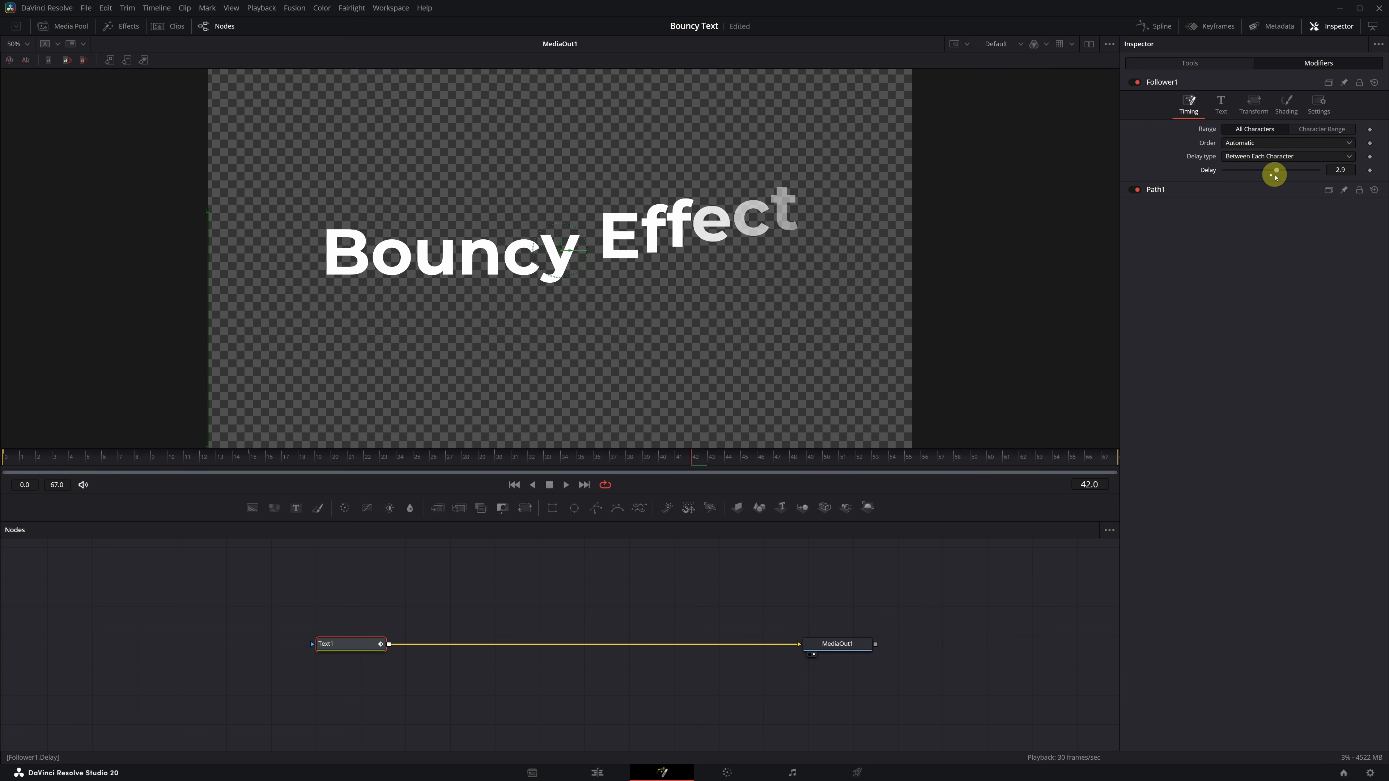
{"action": "key", "text": "space"}
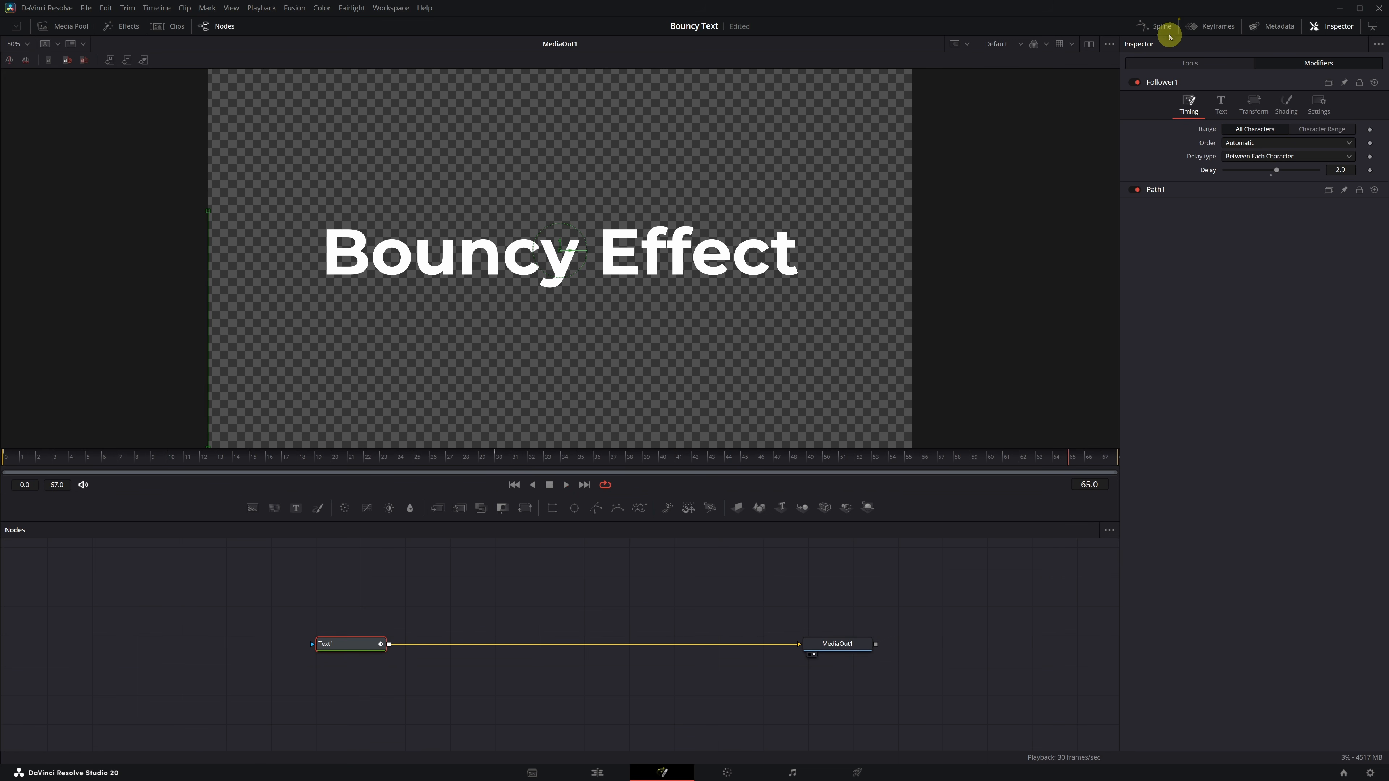
- Apply Out Back Cubic easing to the Follower offset path's displacement keyframes in the Spline editor and play back the bounce
{"action": "left_click", "coordinate": [1161, 28]}
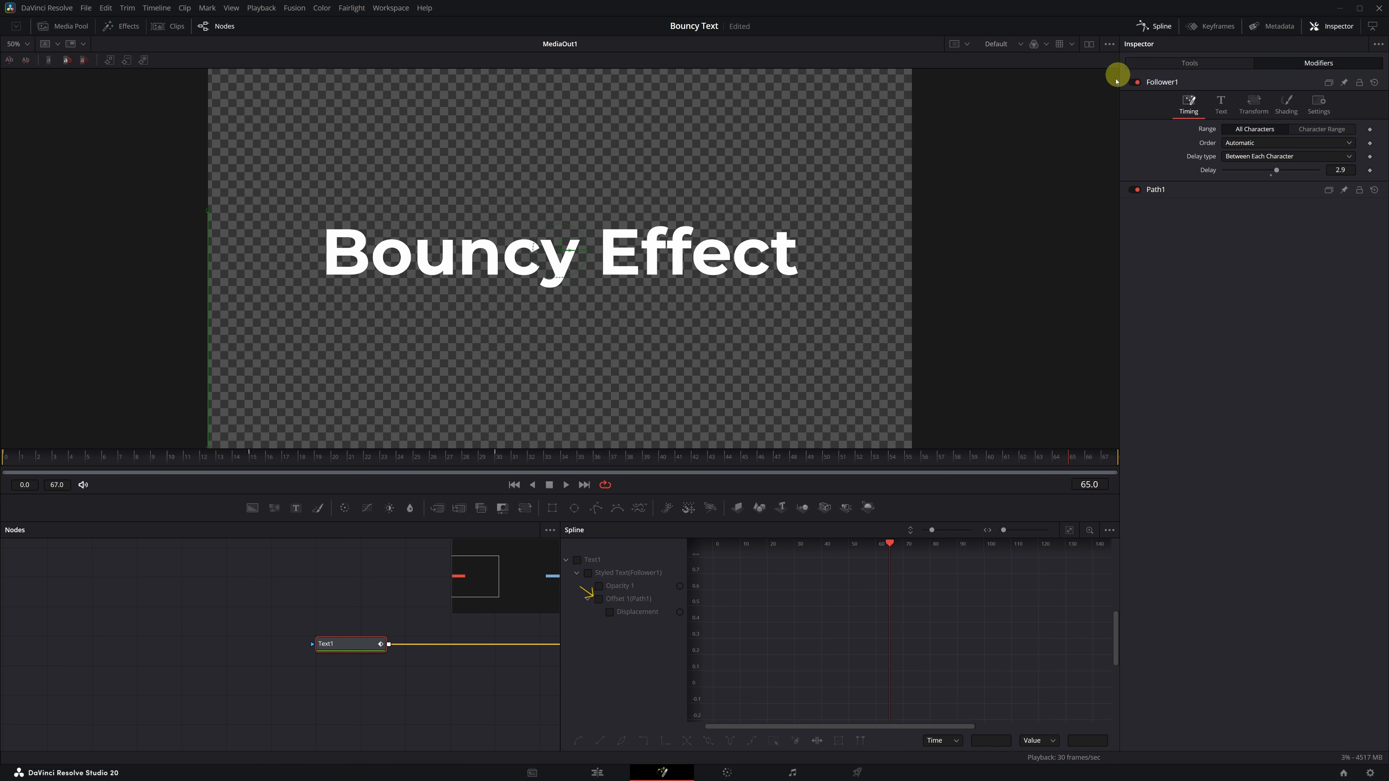
{"action": "left_click", "coordinate": [598, 600]}
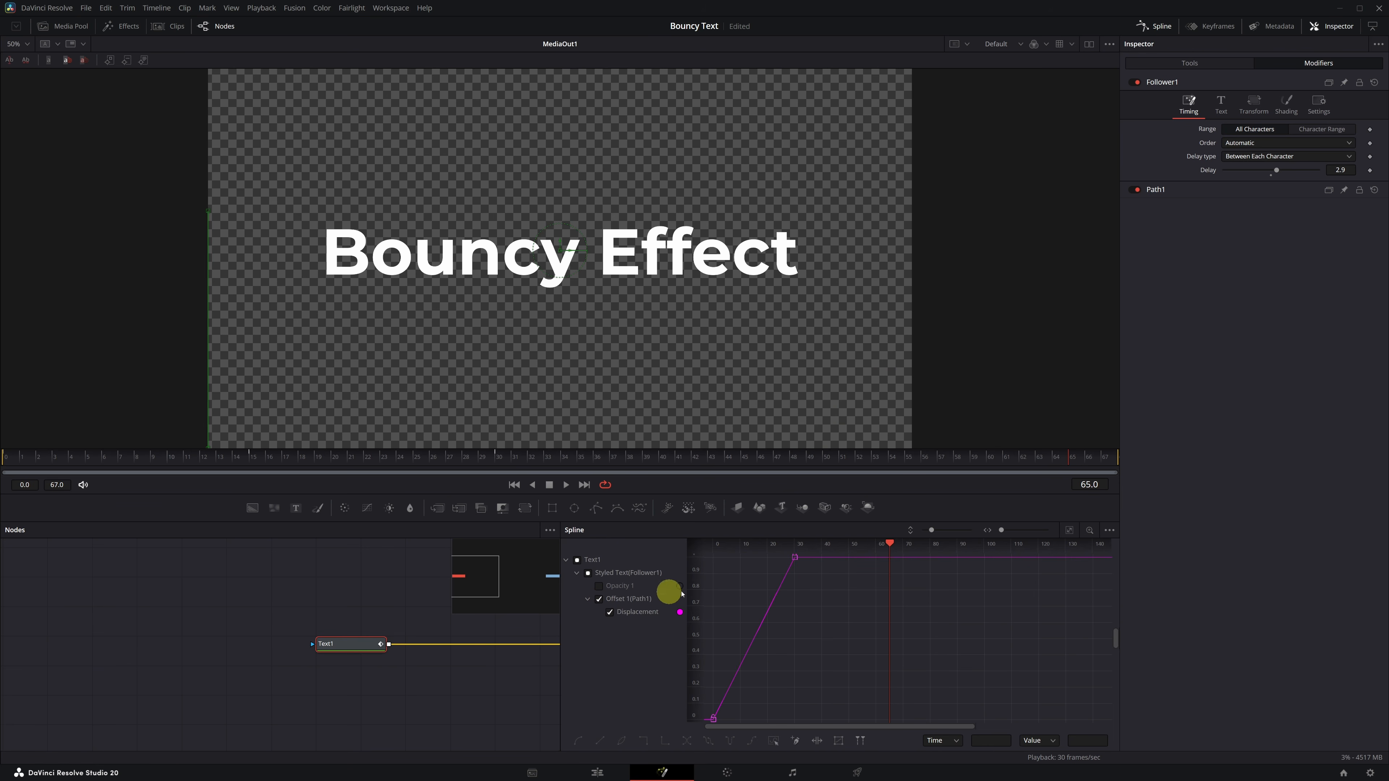
{"action": "left_click", "coordinate": [1071, 532]}
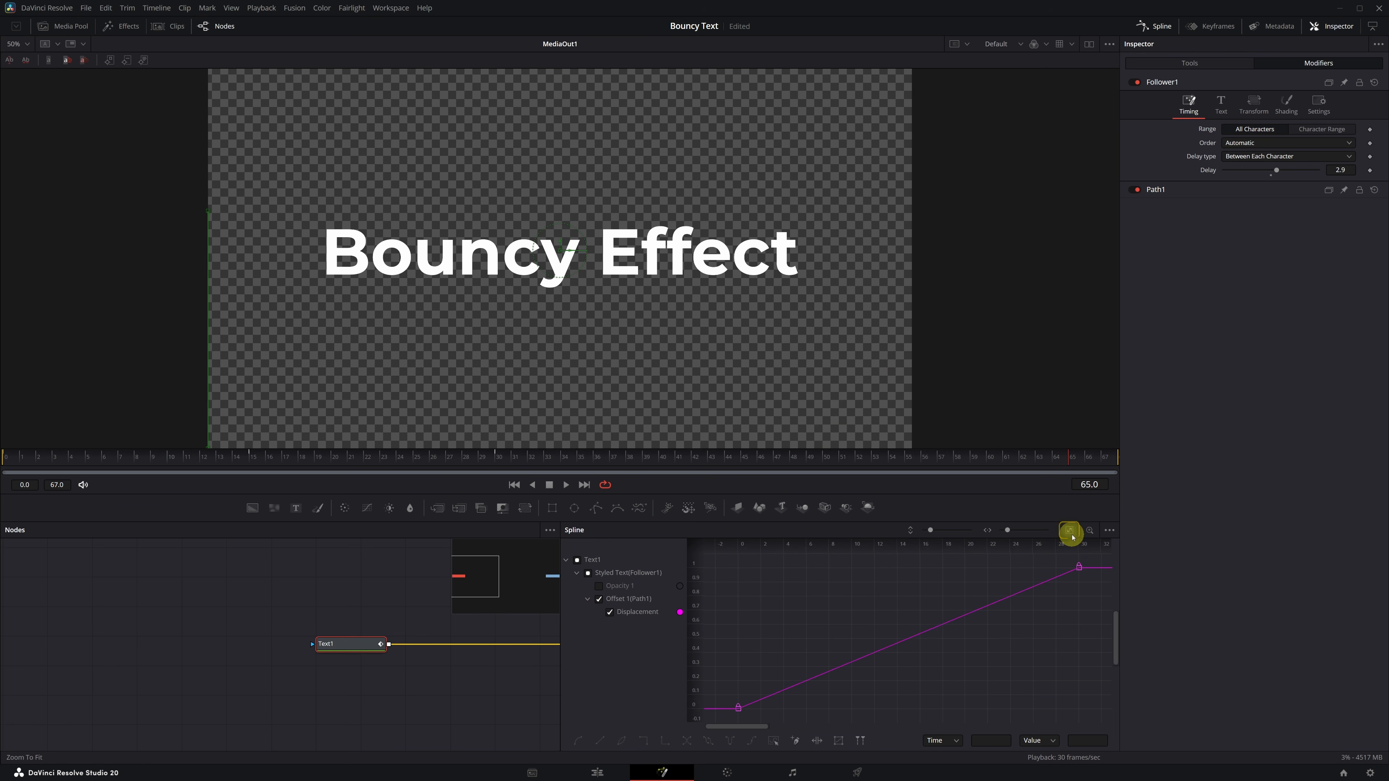
{"action": "left_click_drag", "start_coordinate": [1097, 554], "coordinate": [708, 715]}
{"action": "right_click", "coordinate": [791, 638]}
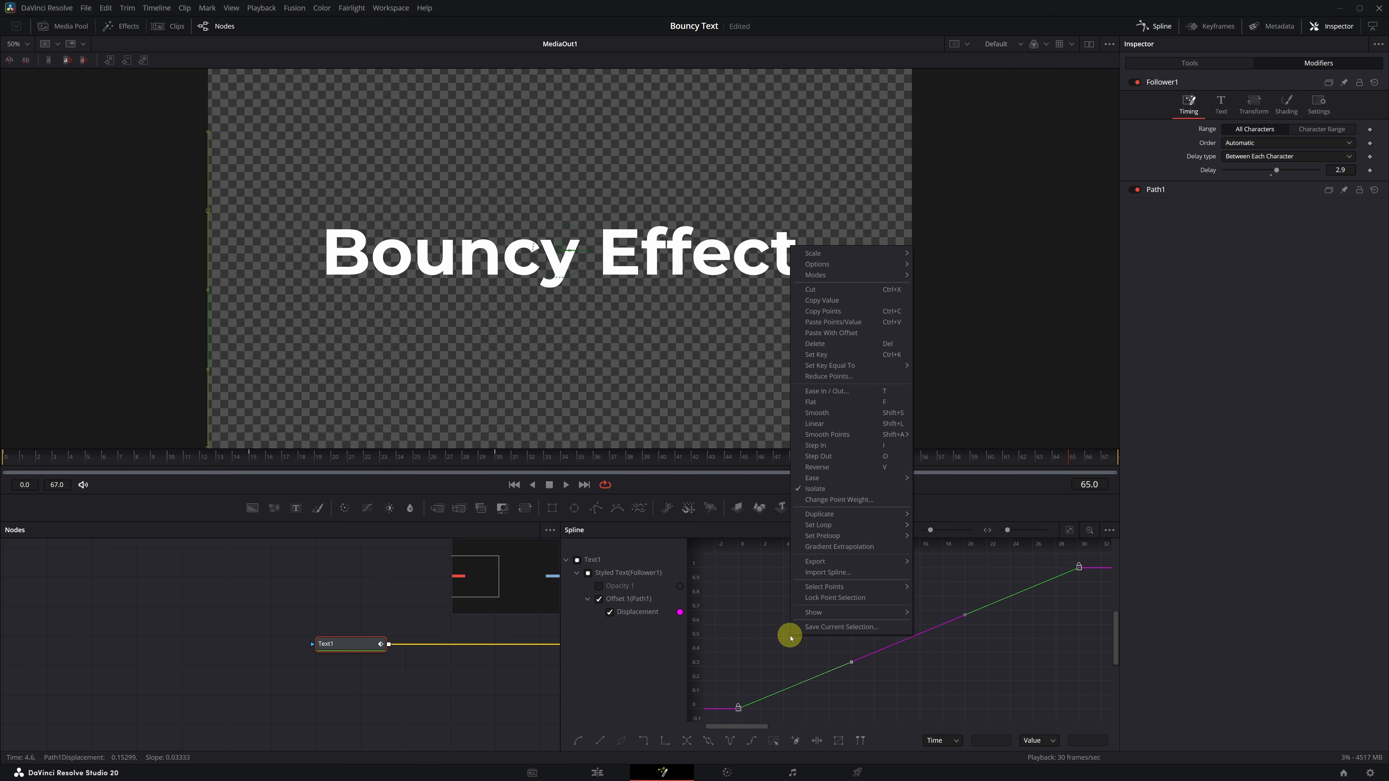
{"action": "mouse_move", "coordinate": [881, 483]}
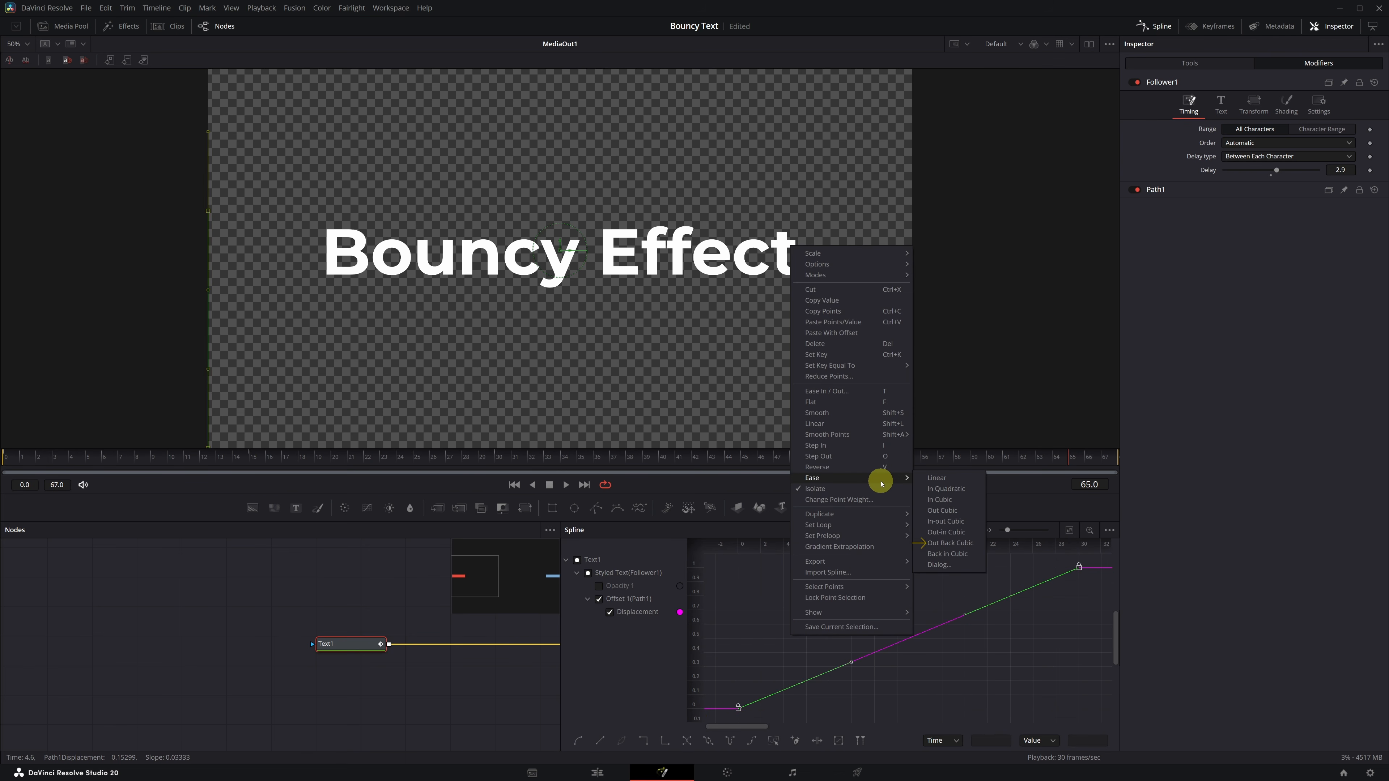
{"action": "left_click", "coordinate": [949, 544]}
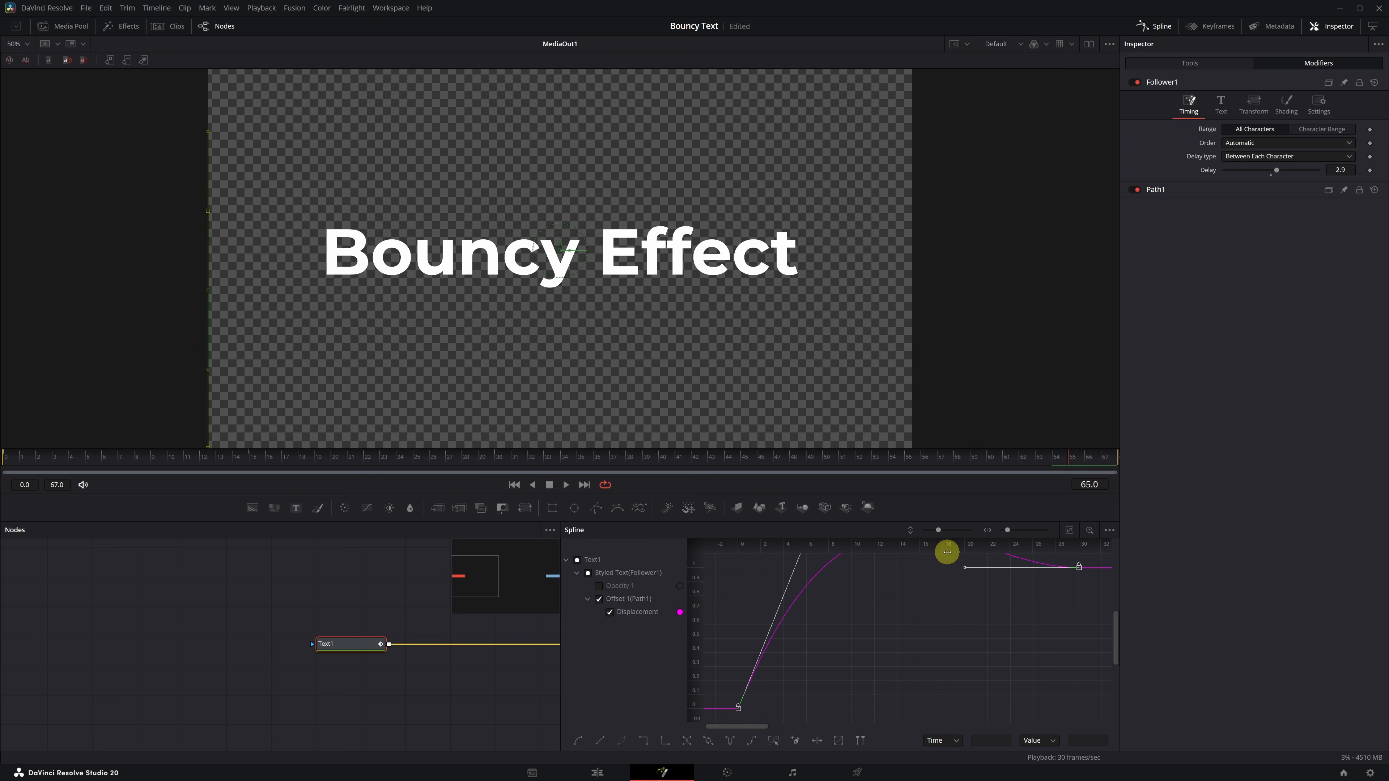
{"action": "key", "text": "space"}
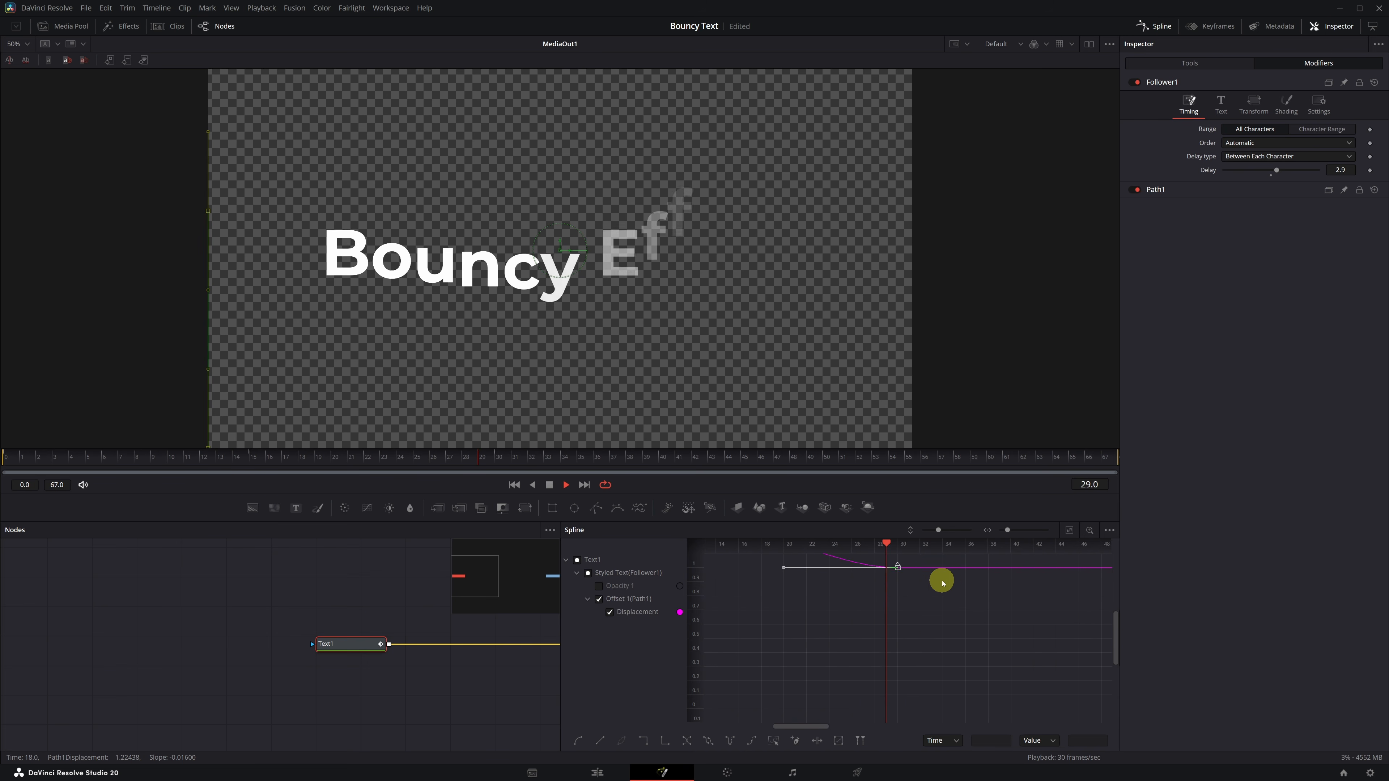
{"action": "key", "text": "space"}
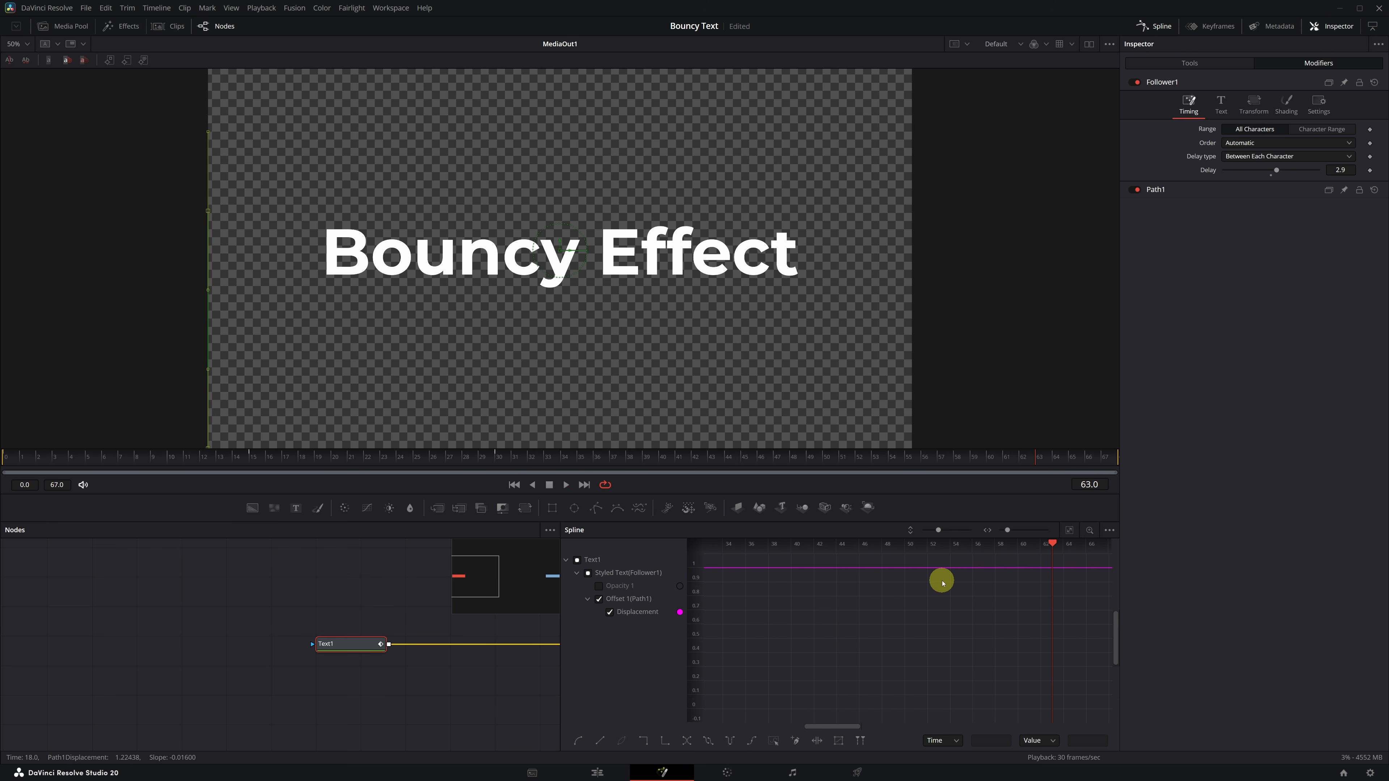
{"action": "left_click", "coordinate": [598, 599]}
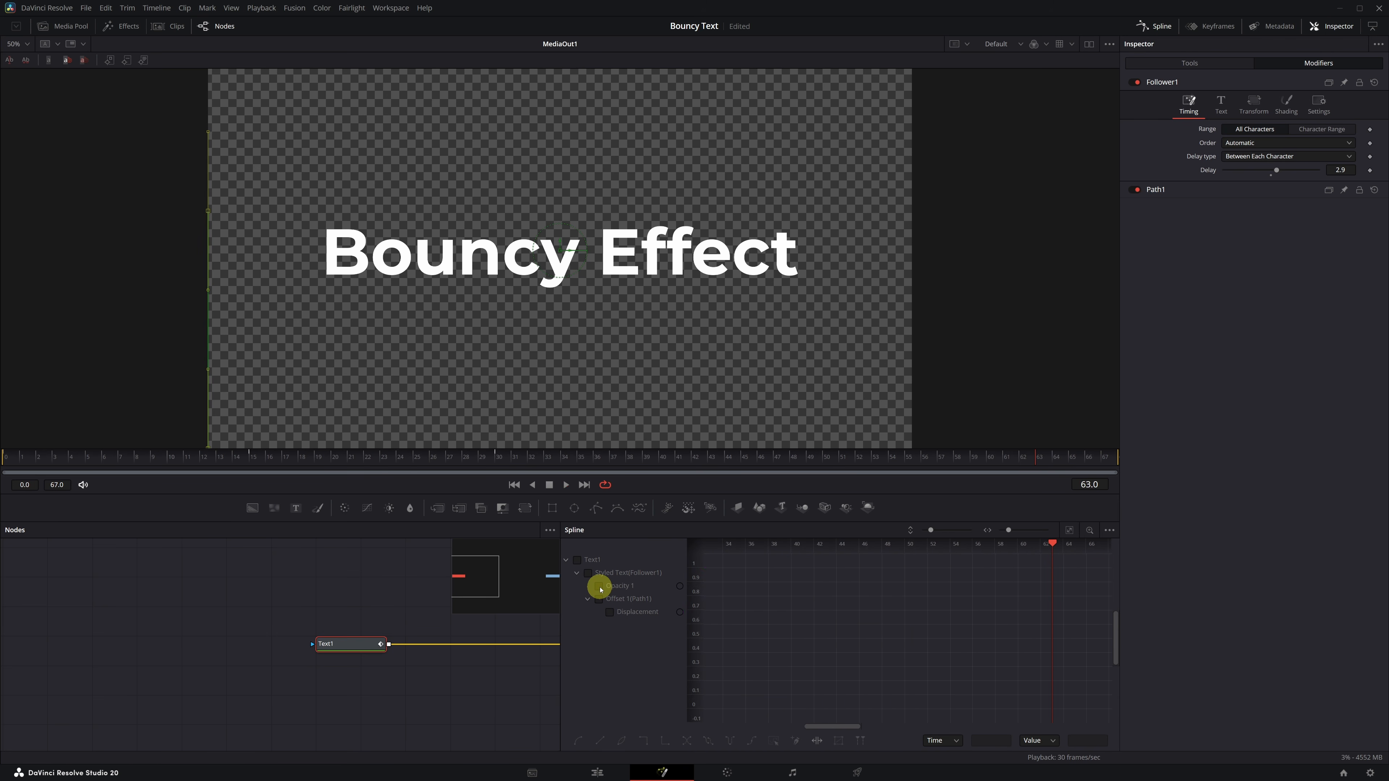
- Apply Out Cubic easing to the Follower's opacity keyframes in the Spline editor and play back the animation
{"action": "left_click", "coordinate": [598, 586]}
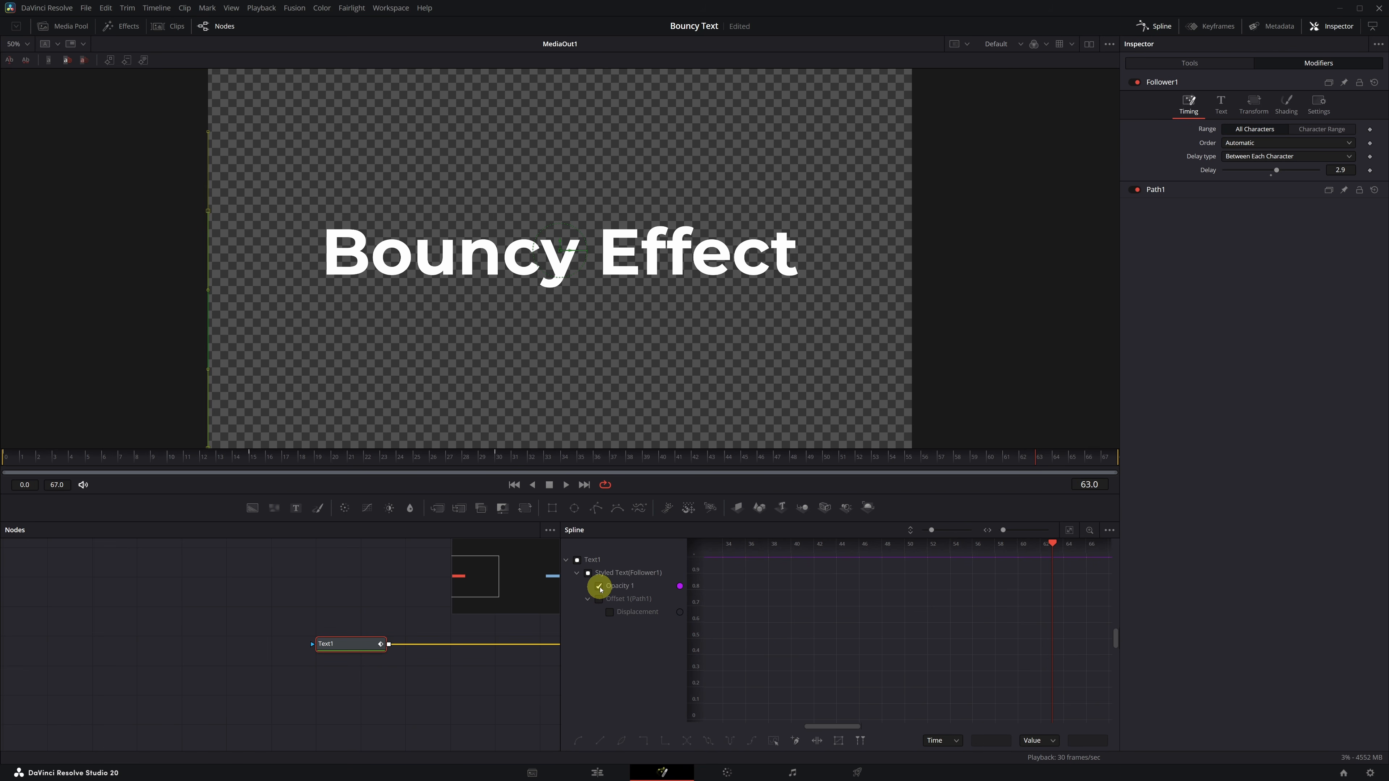
{"action": "left_click", "coordinate": [1070, 530]}
{"action": "left_click_drag", "start_coordinate": [1086, 559], "coordinate": [726, 717]}
{"action": "right_click", "coordinate": [754, 658]}
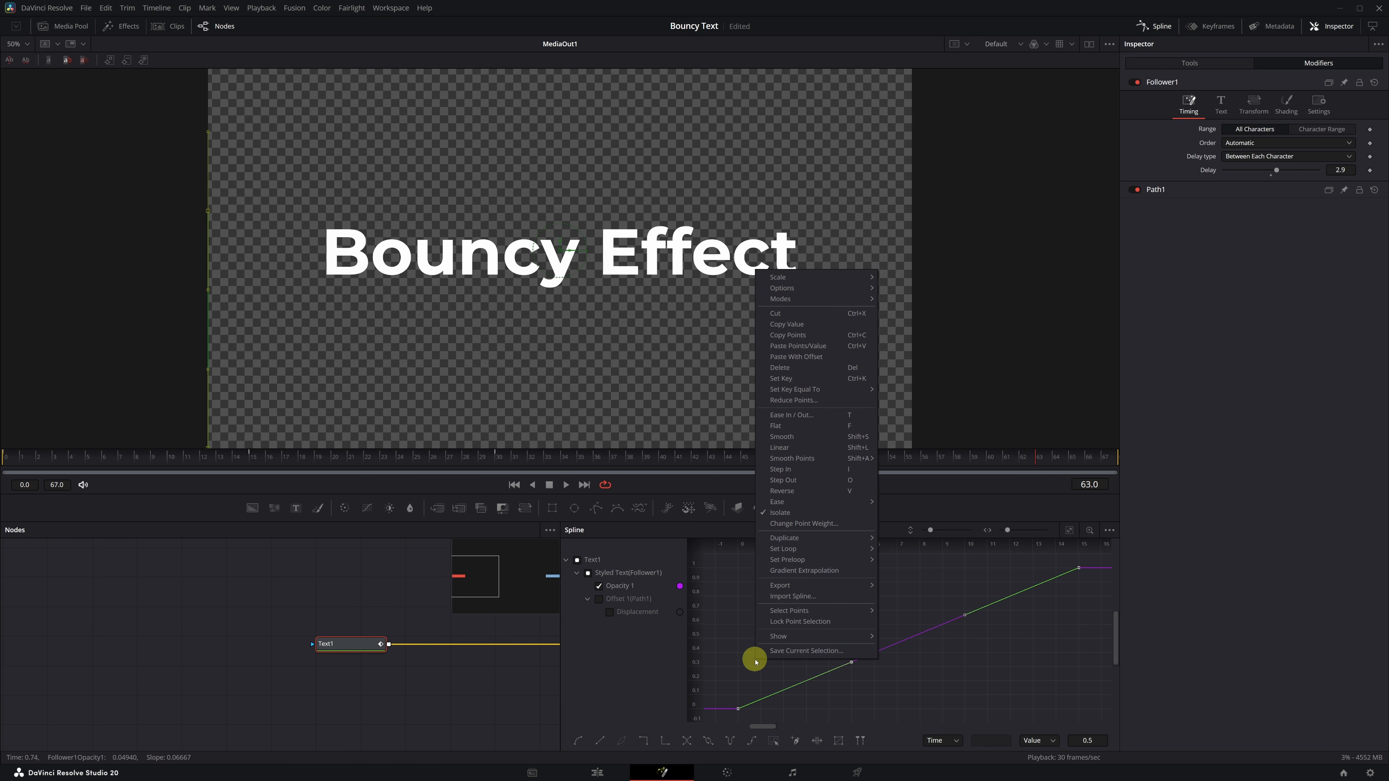
{"action": "mouse_move", "coordinate": [836, 509]}
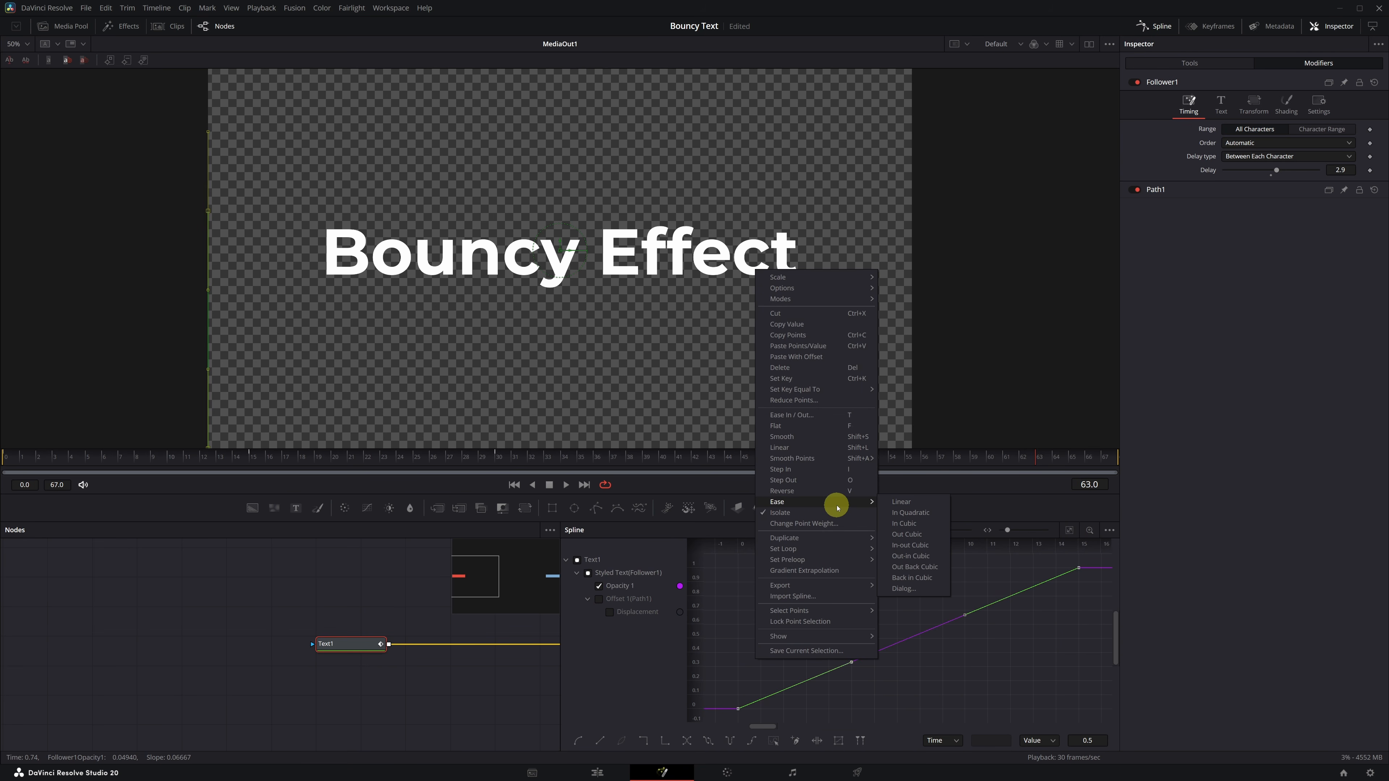
{"action": "left_click", "coordinate": [923, 535]}
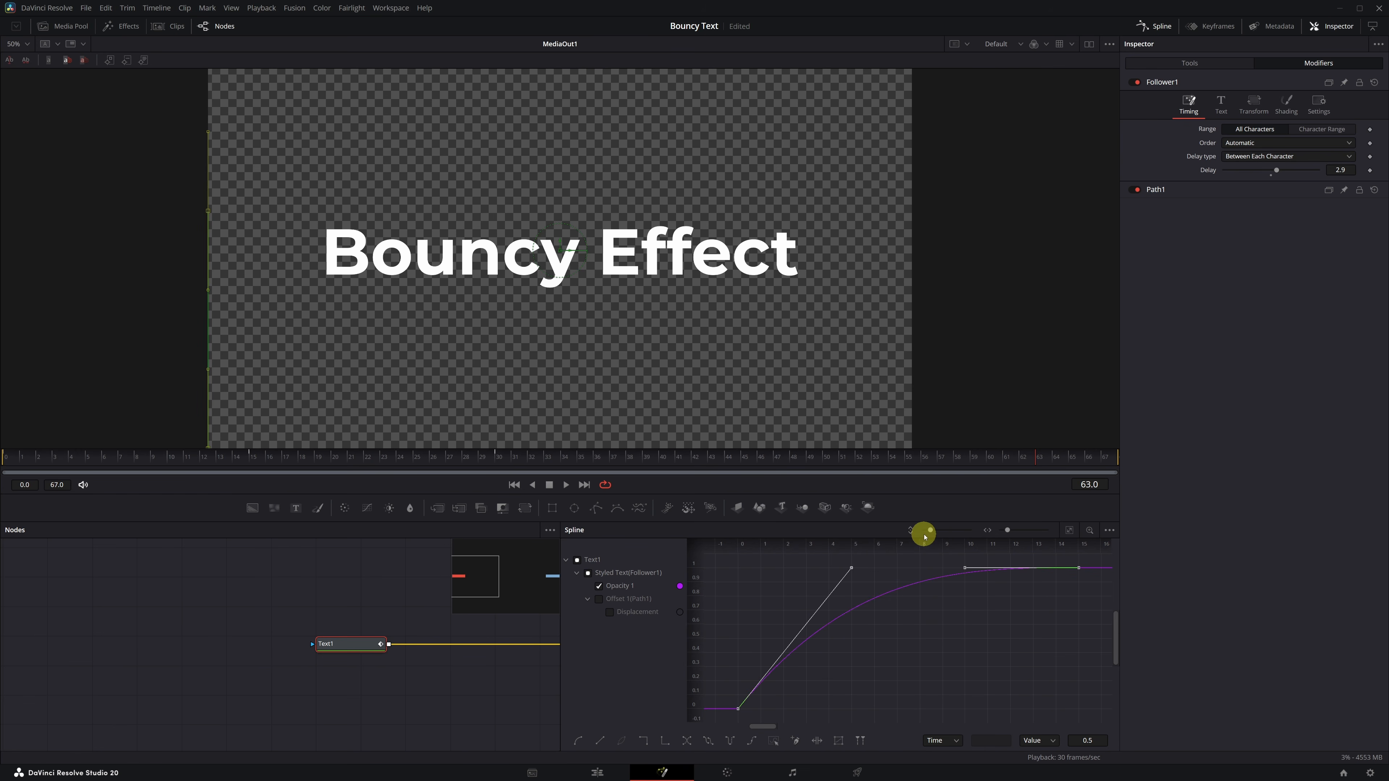
{"action": "key", "text": "space"}
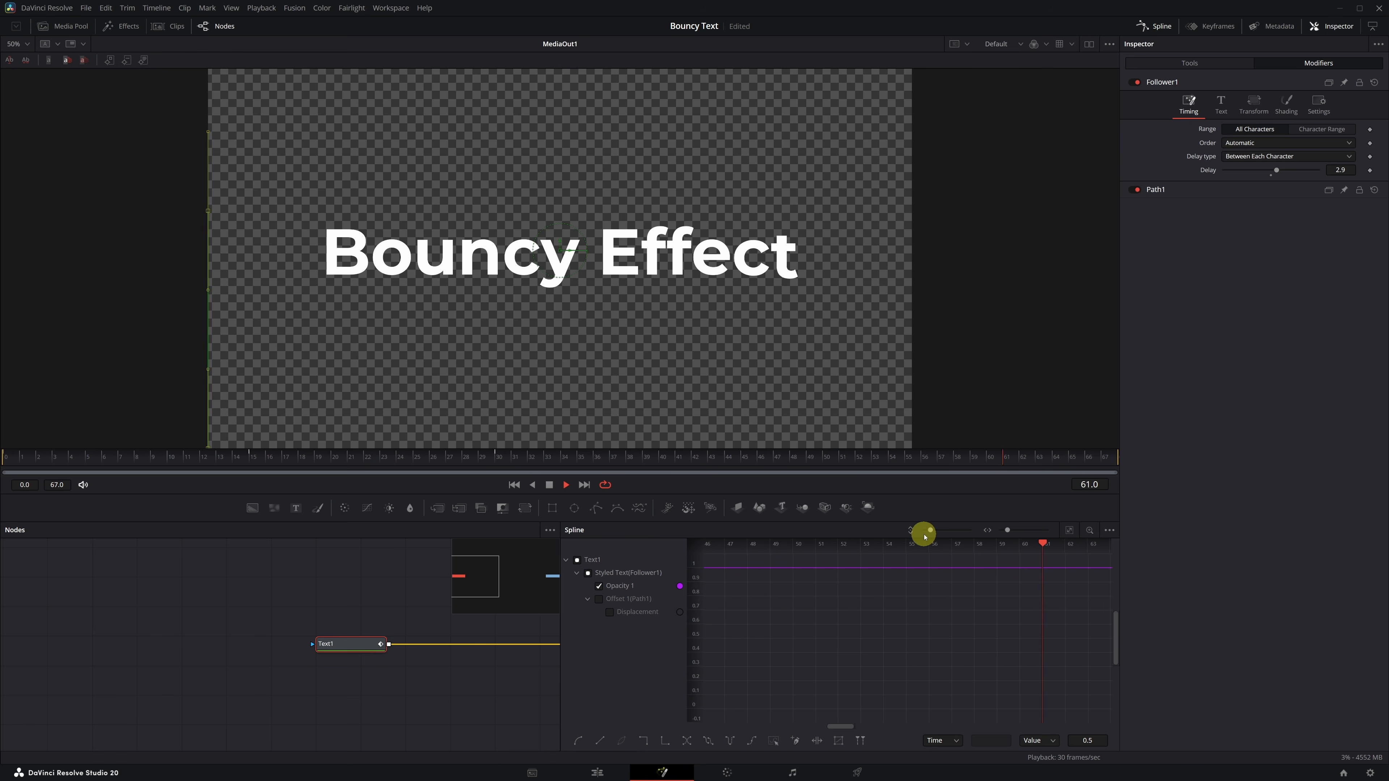
- Enable motion blur on the "Bouncy Effect" text node and raise the blur quality
{"action": "left_click", "coordinate": [1211, 64]}
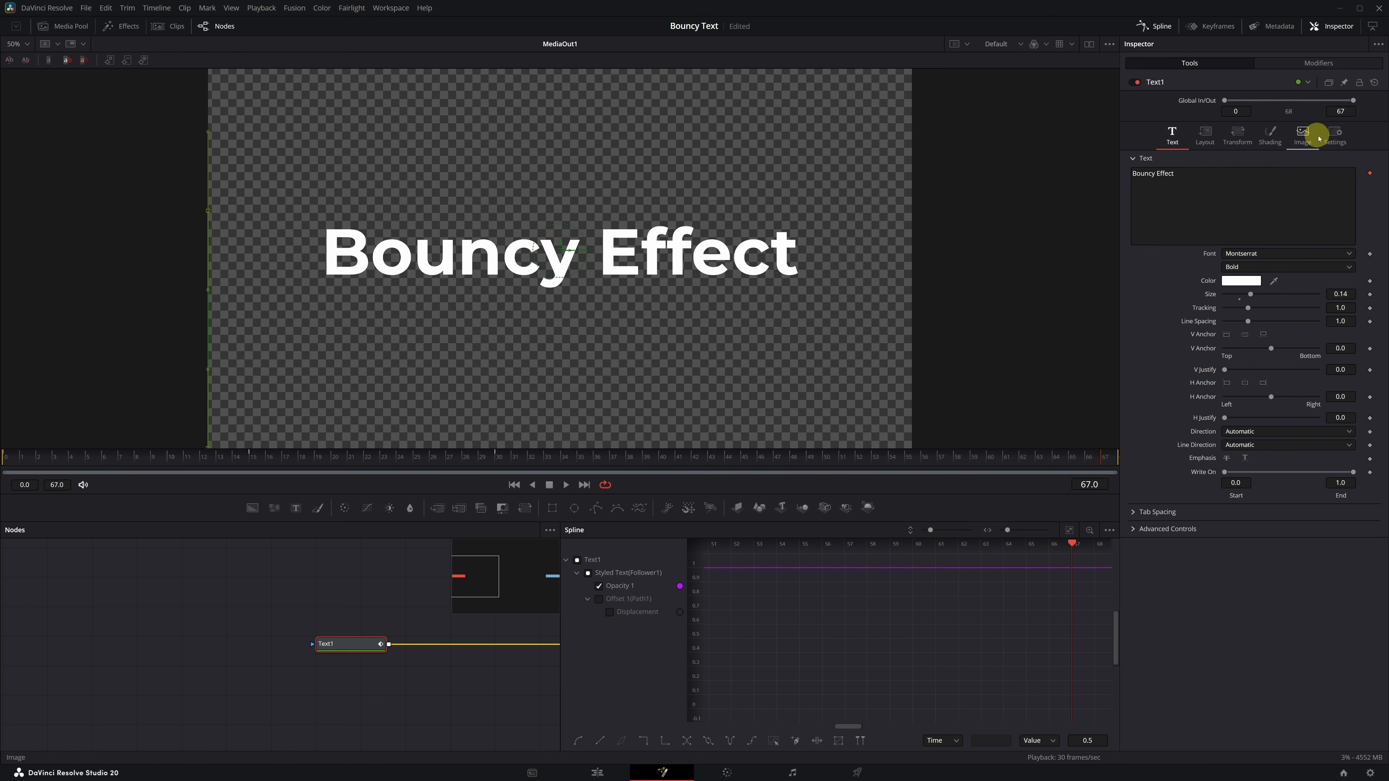
{"action": "left_click", "coordinate": [1334, 134]}
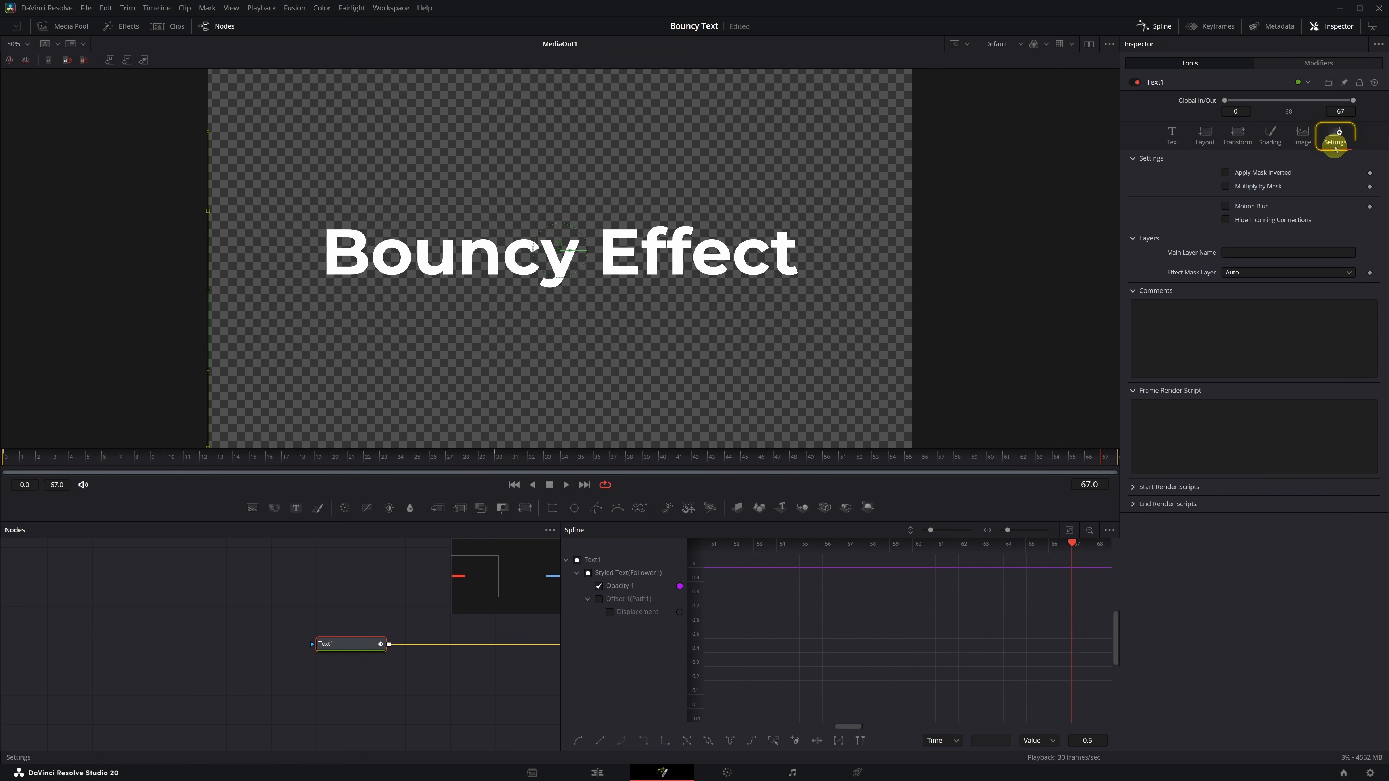
{"action": "left_click", "coordinate": [1226, 206]}
{"action": "left_click_drag", "start_coordinate": [1241, 220], "coordinate": [1334, 222]}
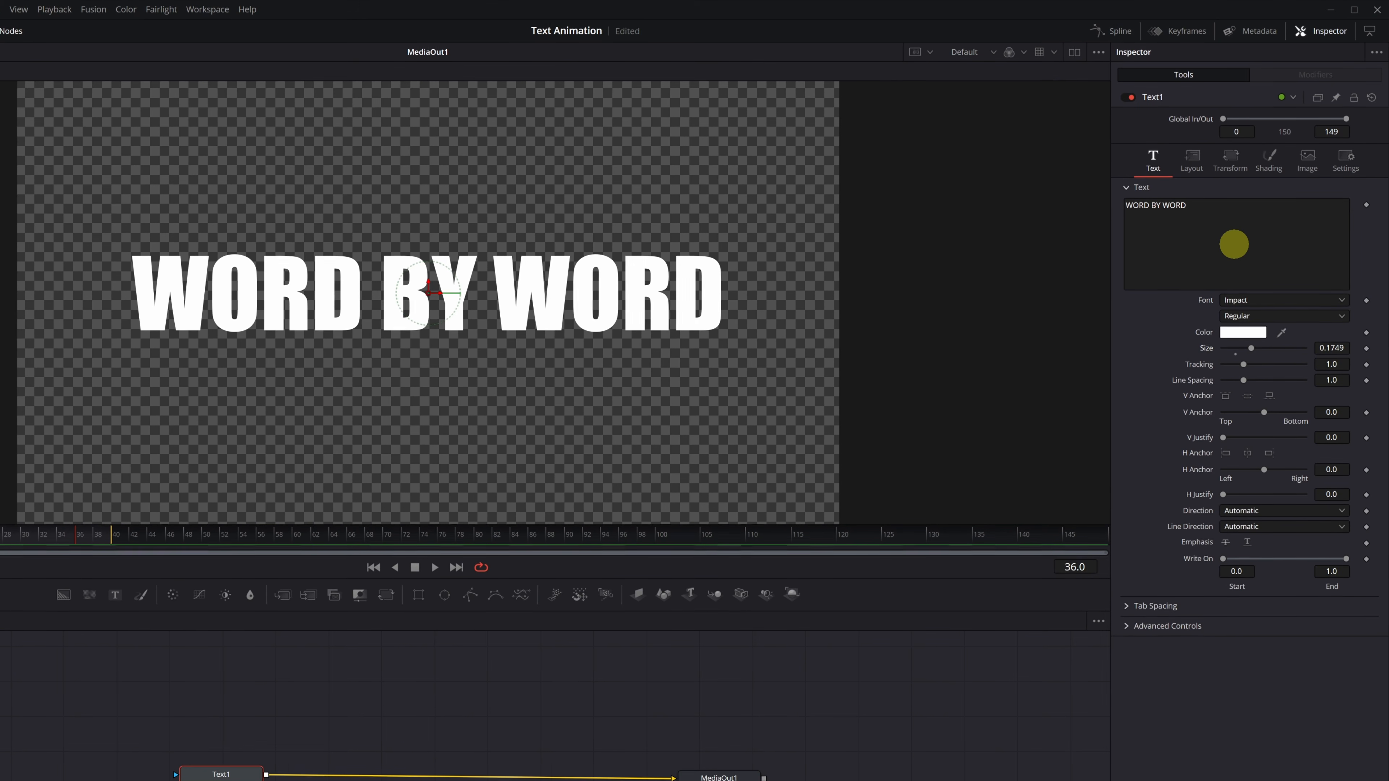
- Add a Follower modifier to the "WORD BY WORD" text and set its transform to Words
{"action": "left_click", "coordinate": [1257, 206]}
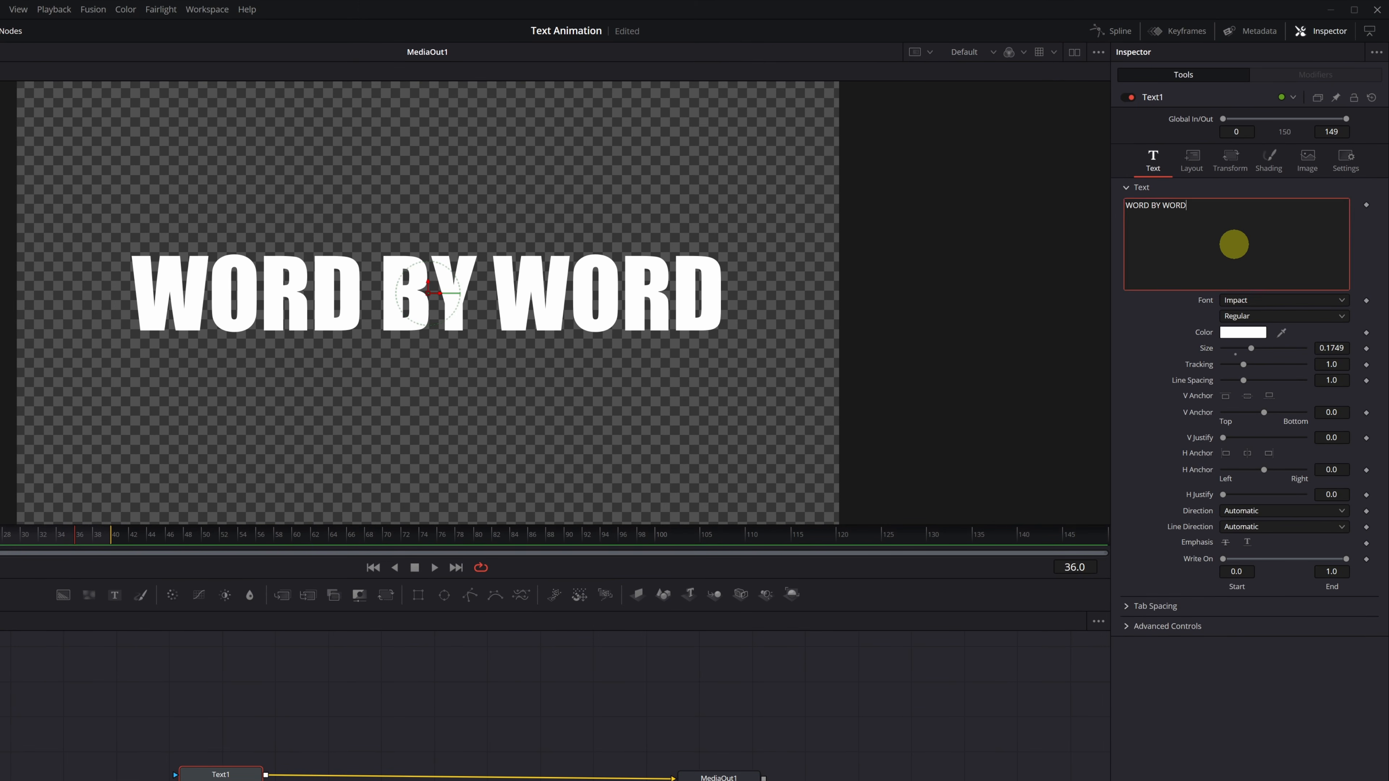
{"action": "right_click", "coordinate": [1234, 244]}
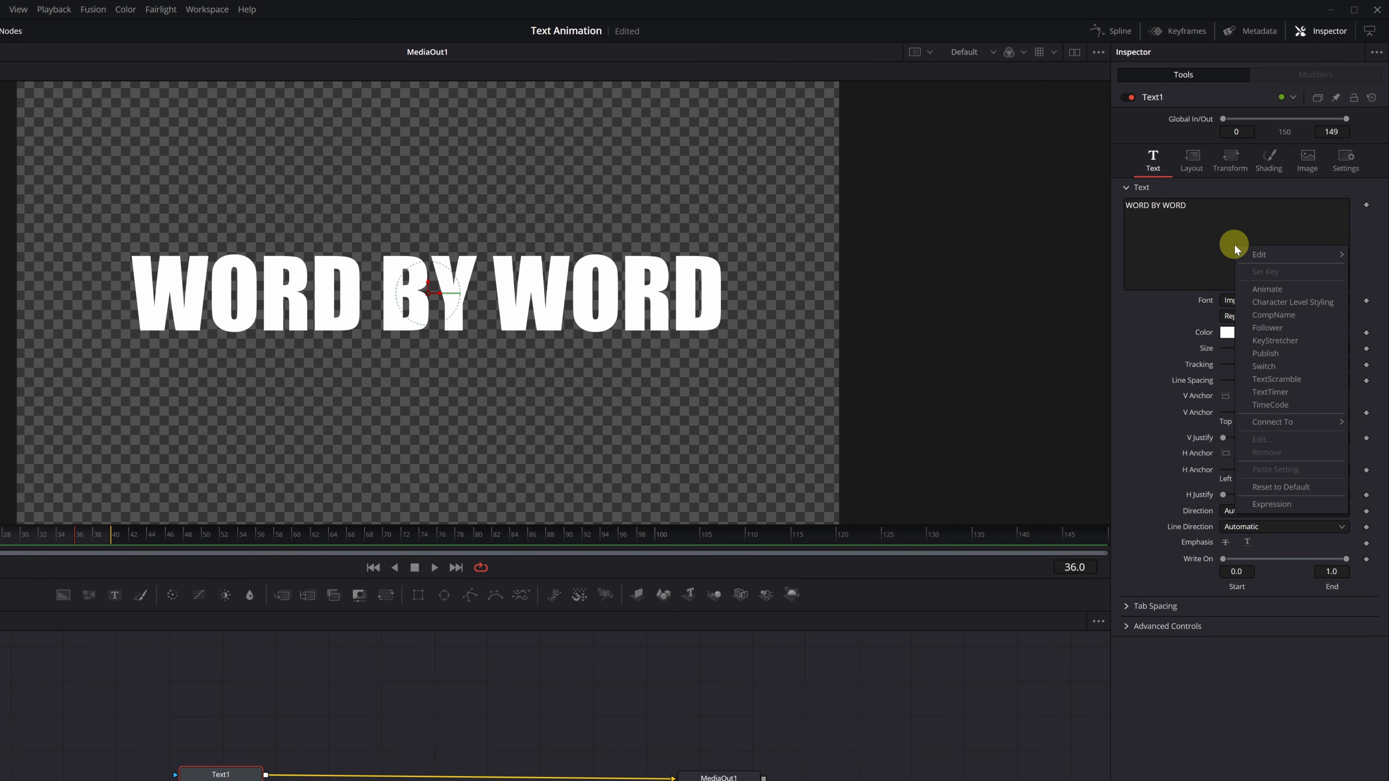
{"action": "left_click", "coordinate": [1284, 327]}
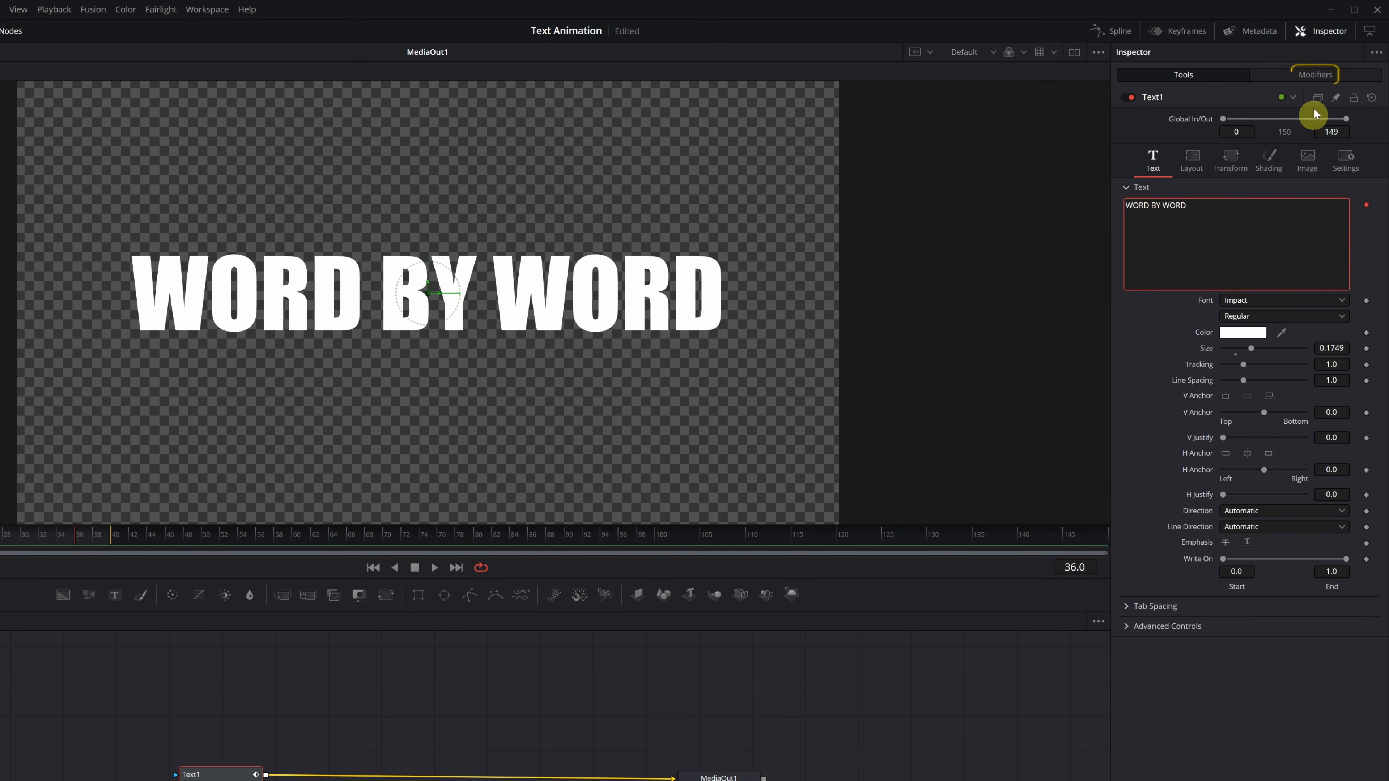
{"action": "left_click", "coordinate": [1313, 77]}
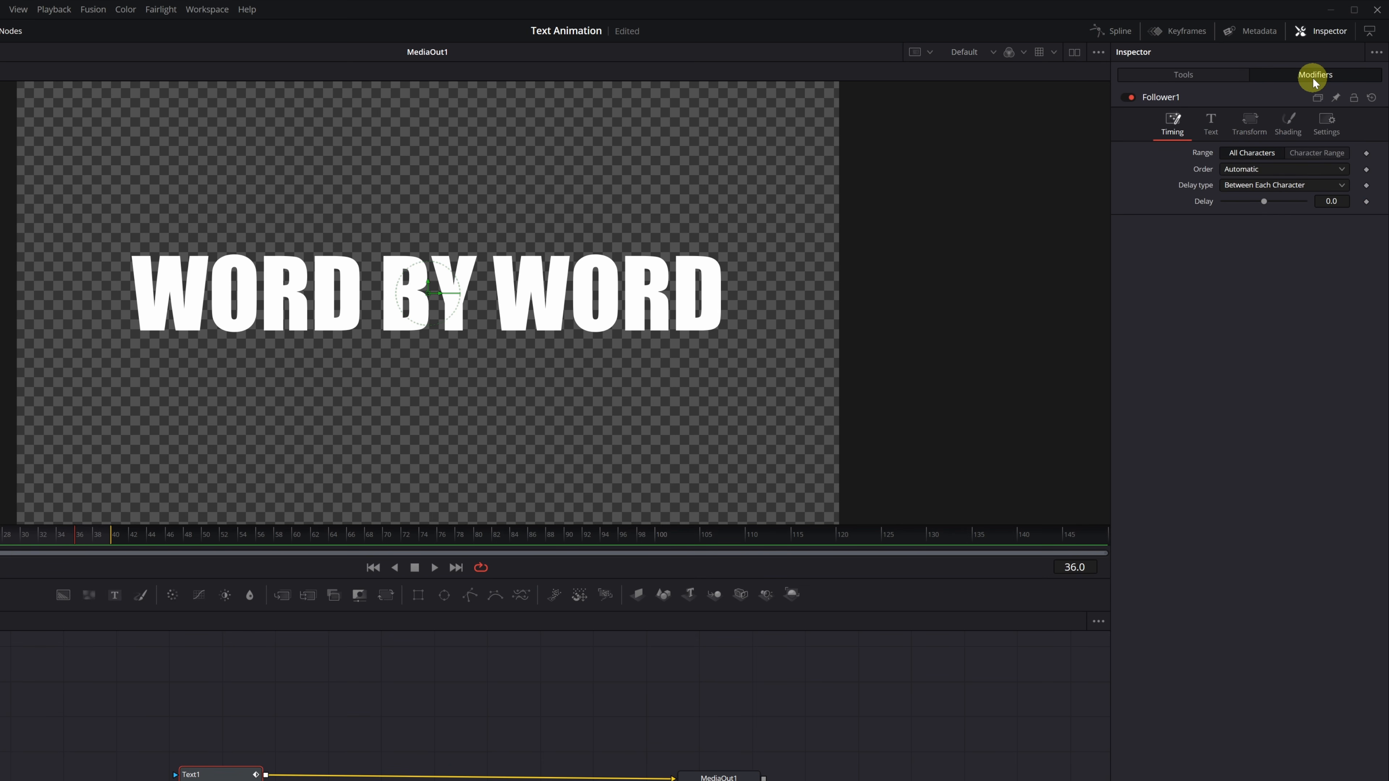
{"action": "left_click", "coordinate": [1248, 137]}
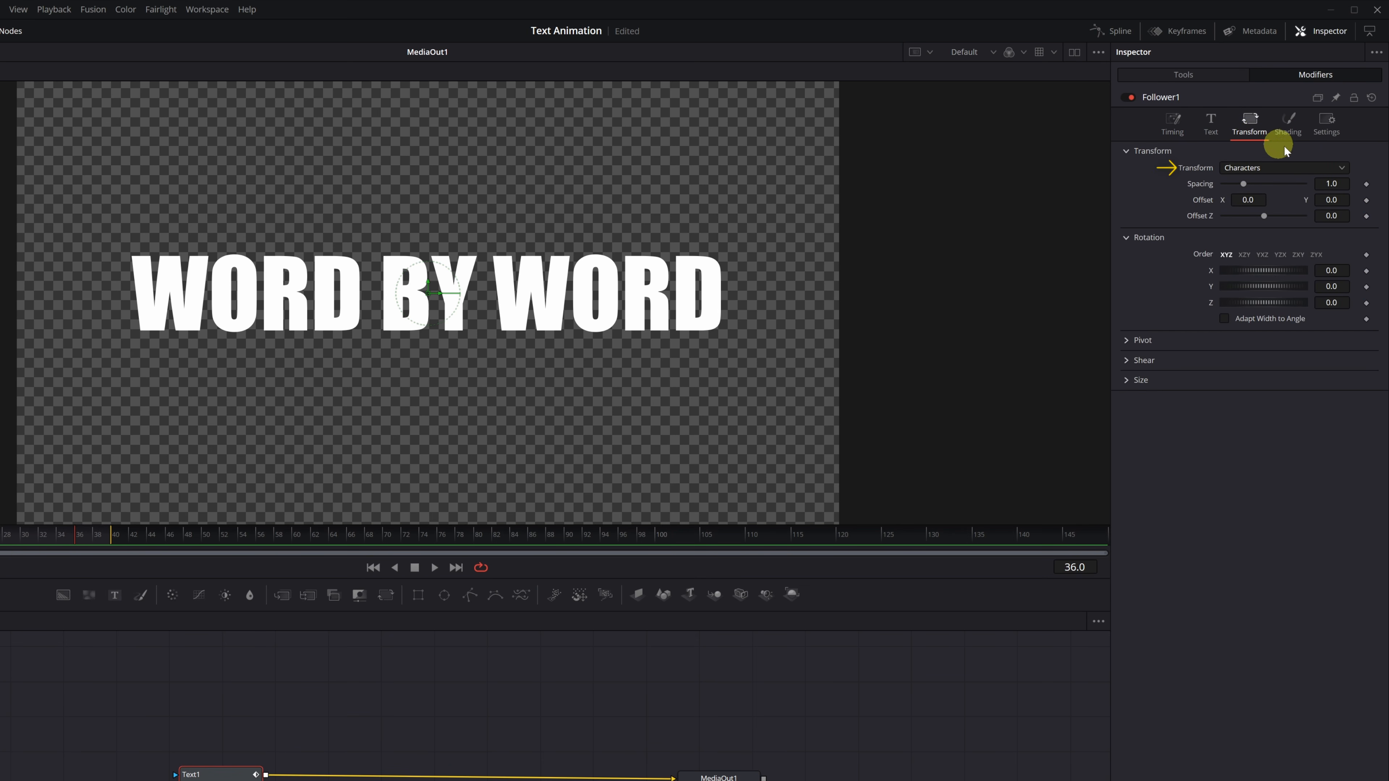
{"action": "left_click", "coordinate": [1339, 169]}
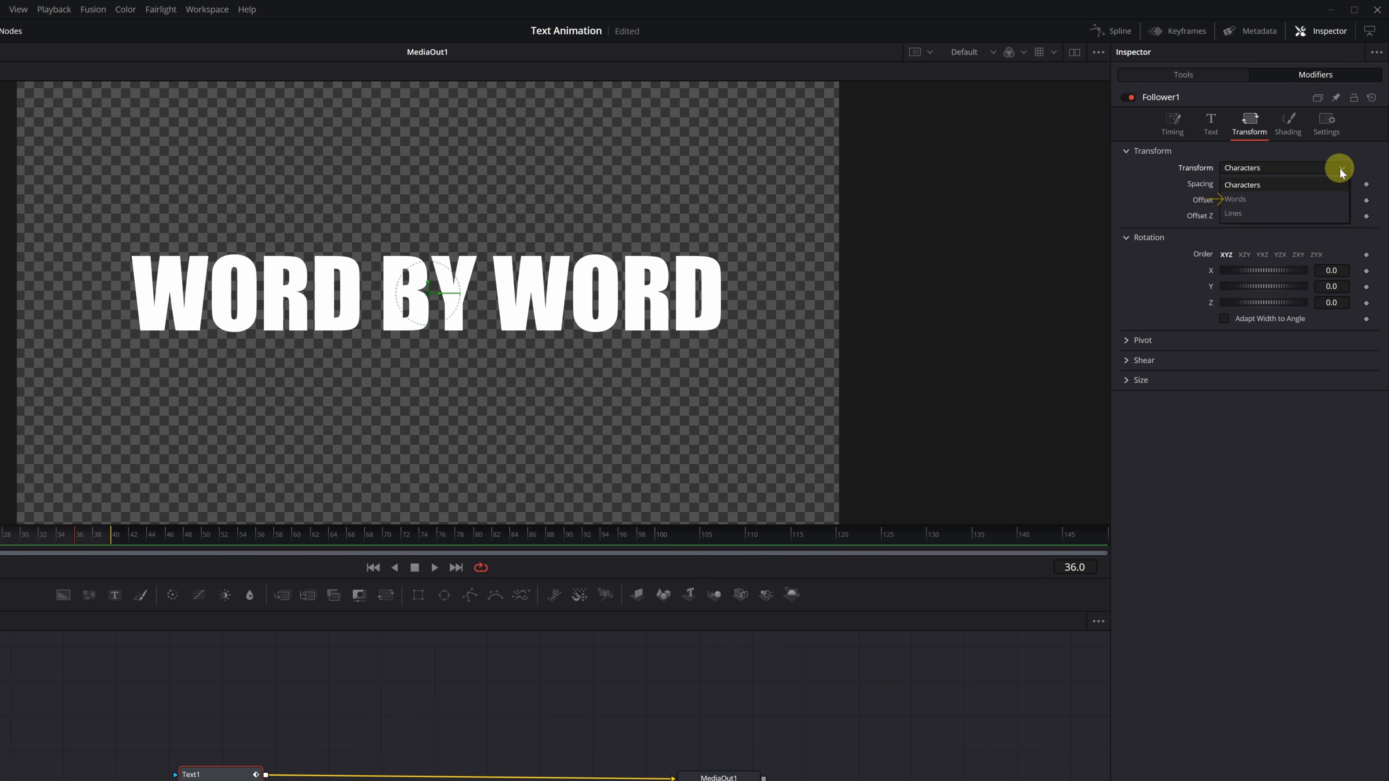
{"action": "left_click", "coordinate": [1237, 199]}
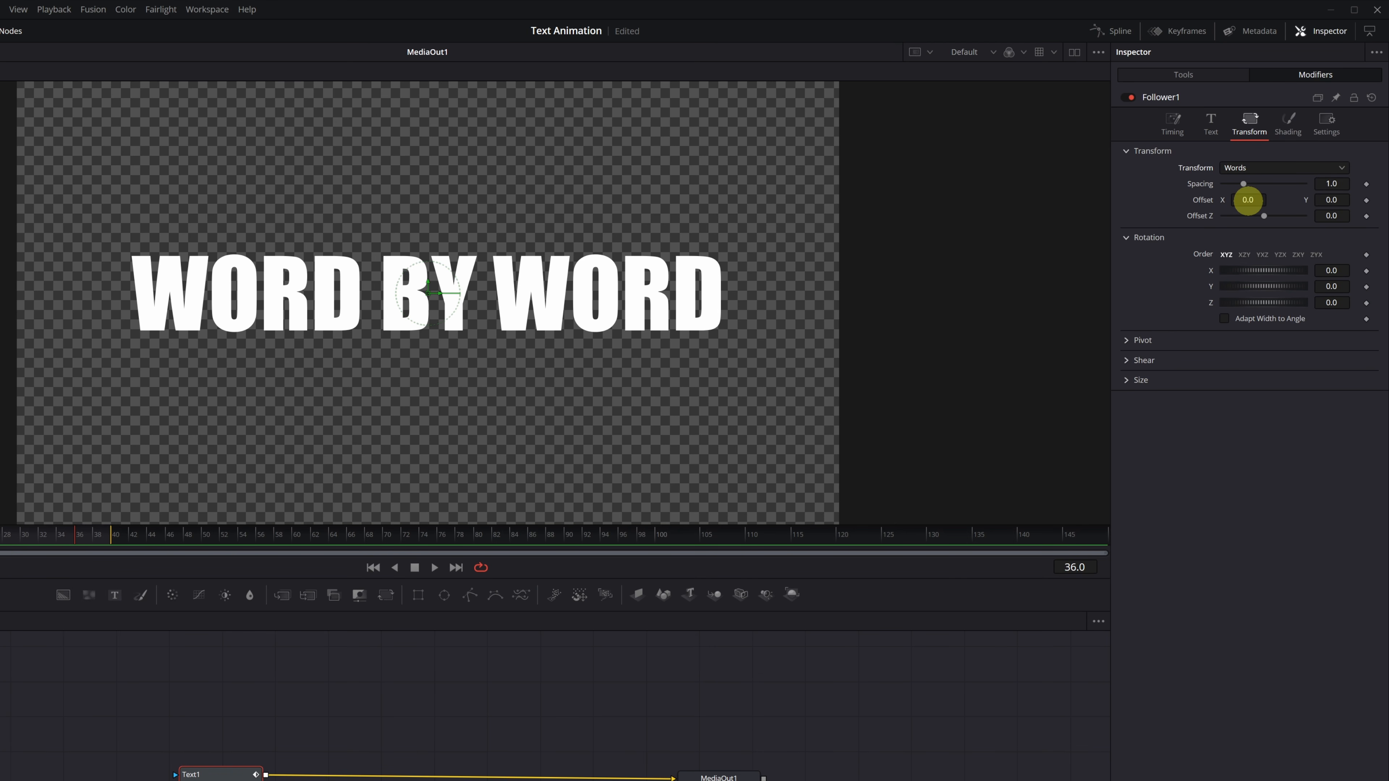
- Keyframe the Follower's word size X and Y at 1.0 on frame 10
{"action": "left_click", "coordinate": [1130, 381]}
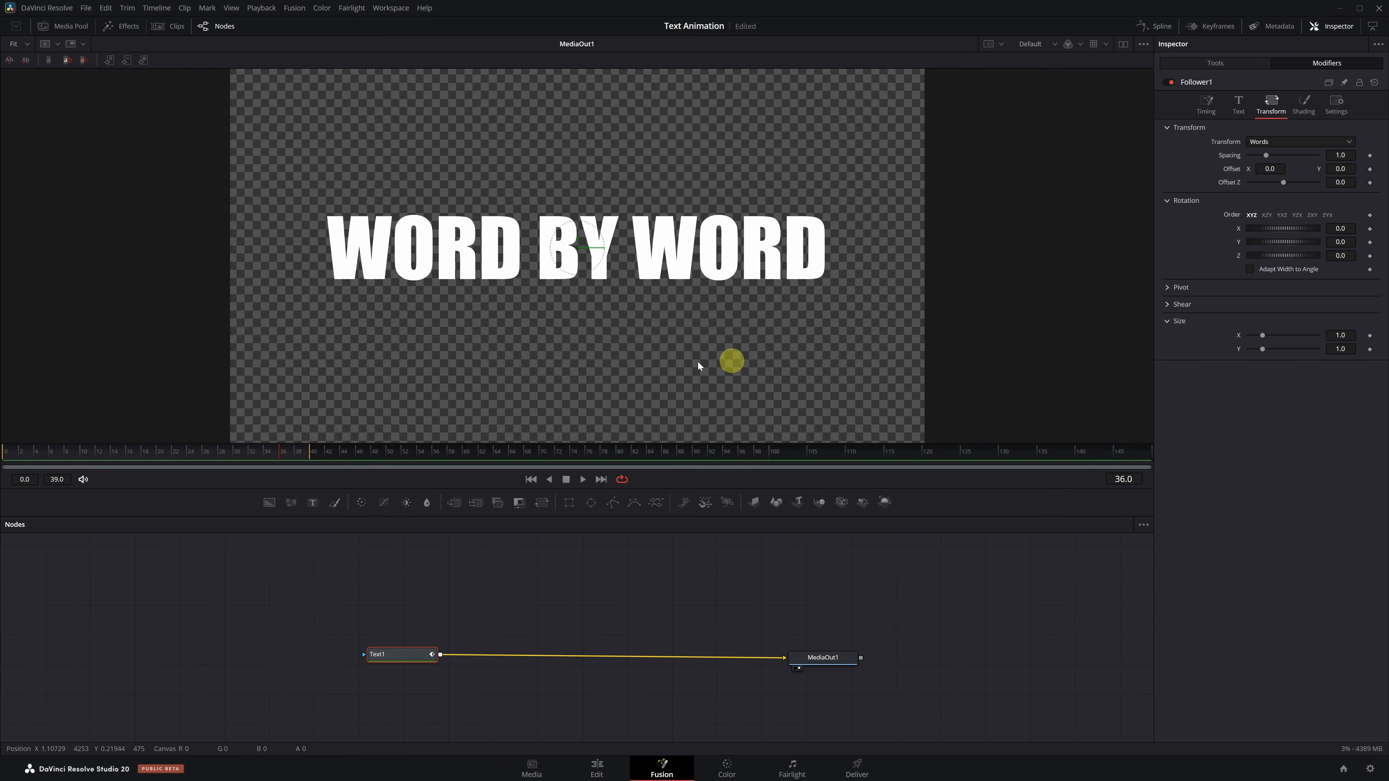
{"action": "left_click", "coordinate": [81, 452]}
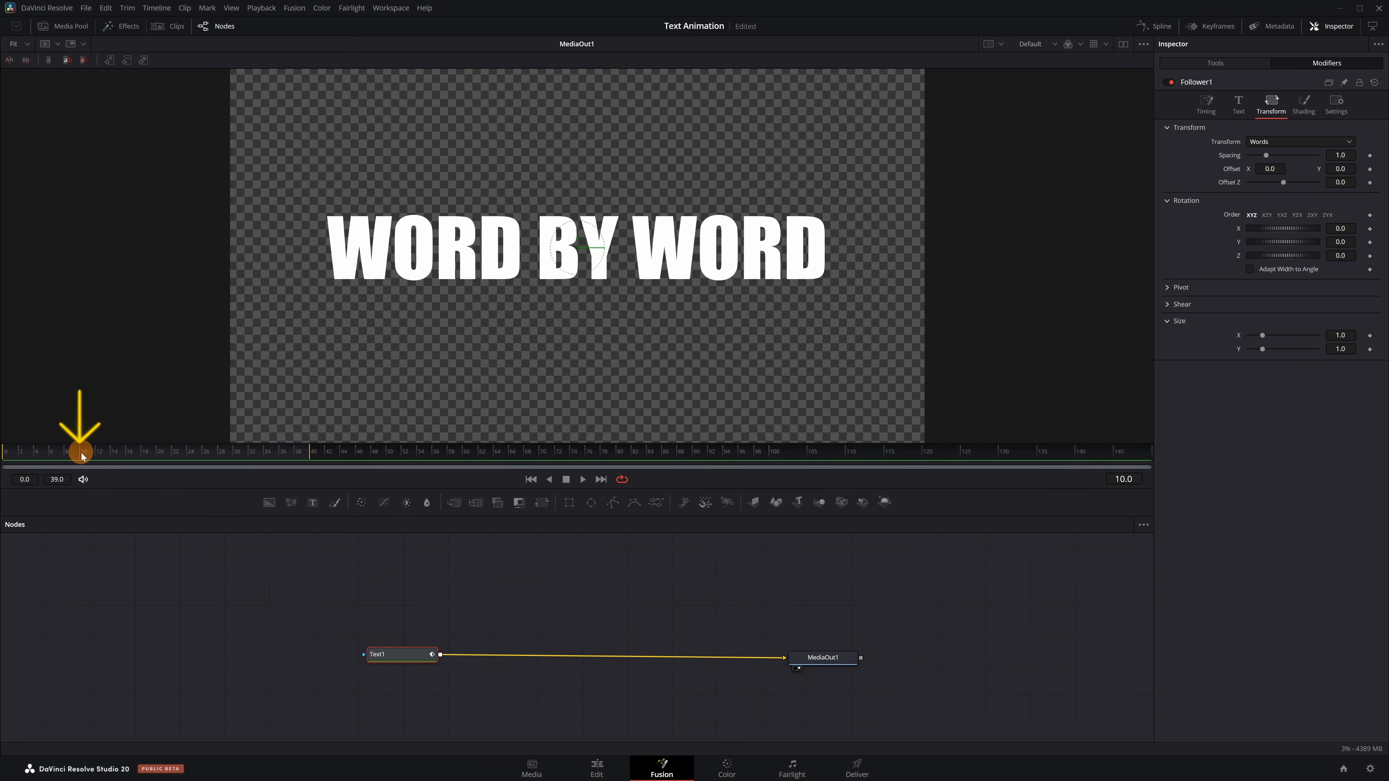
{"action": "left_click", "coordinate": [1370, 337]}
{"action": "left_click", "coordinate": [1369, 349]}
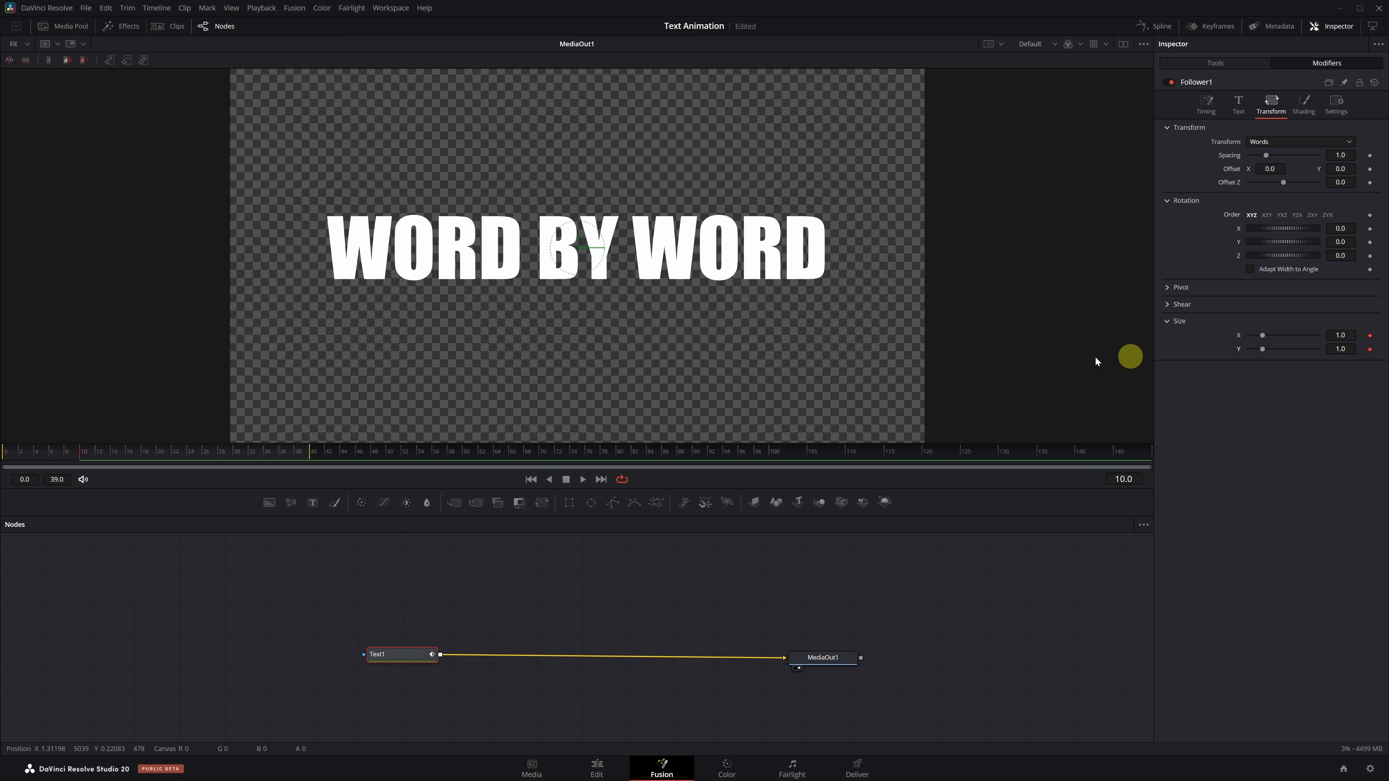
- At frame 0, set the Follower's word size X and Y to 0.0 and play back the scale-up
{"action": "left_click", "coordinate": [69, 455]}
{"action": "left_click_drag", "start_coordinate": [70, 454], "coordinate": [9, 452]}
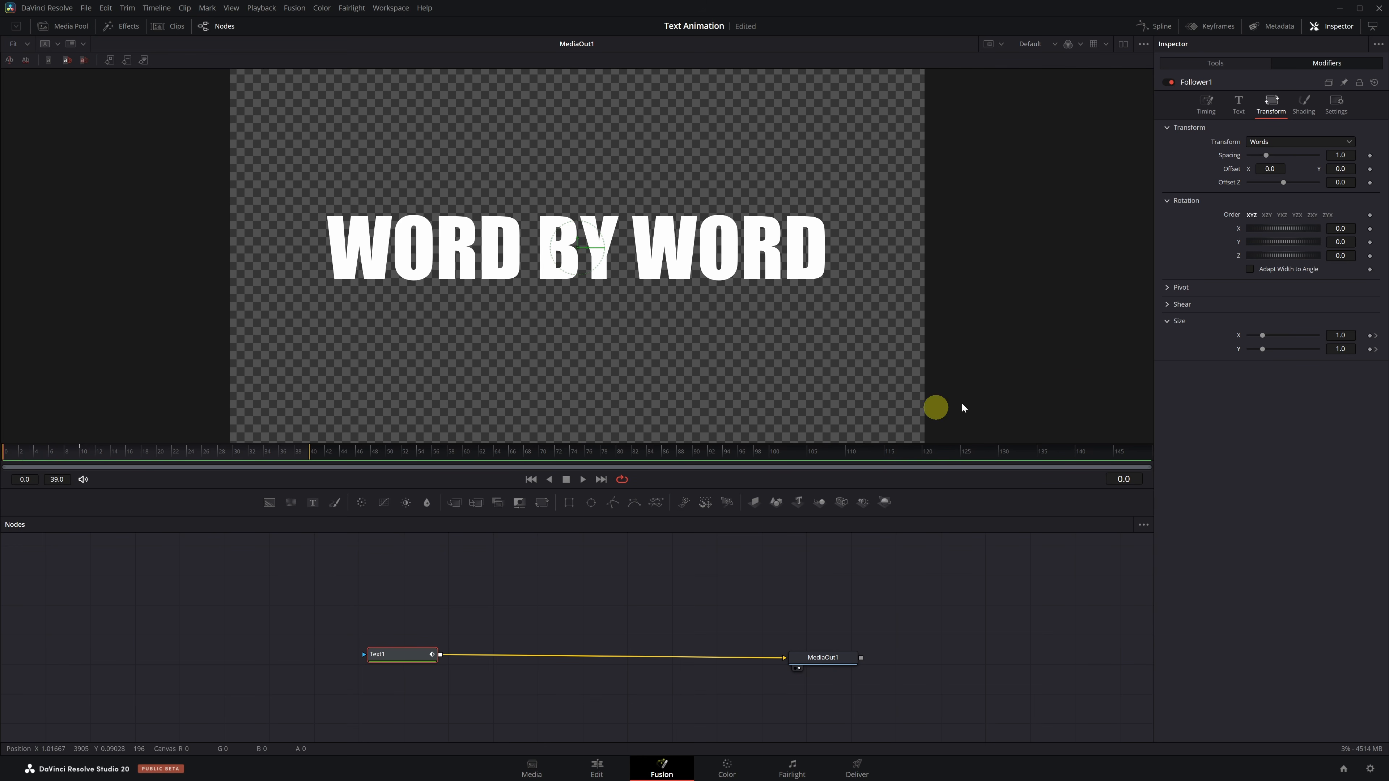
{"action": "left_click_drag", "start_coordinate": [1262, 336], "coordinate": [1249, 335]}
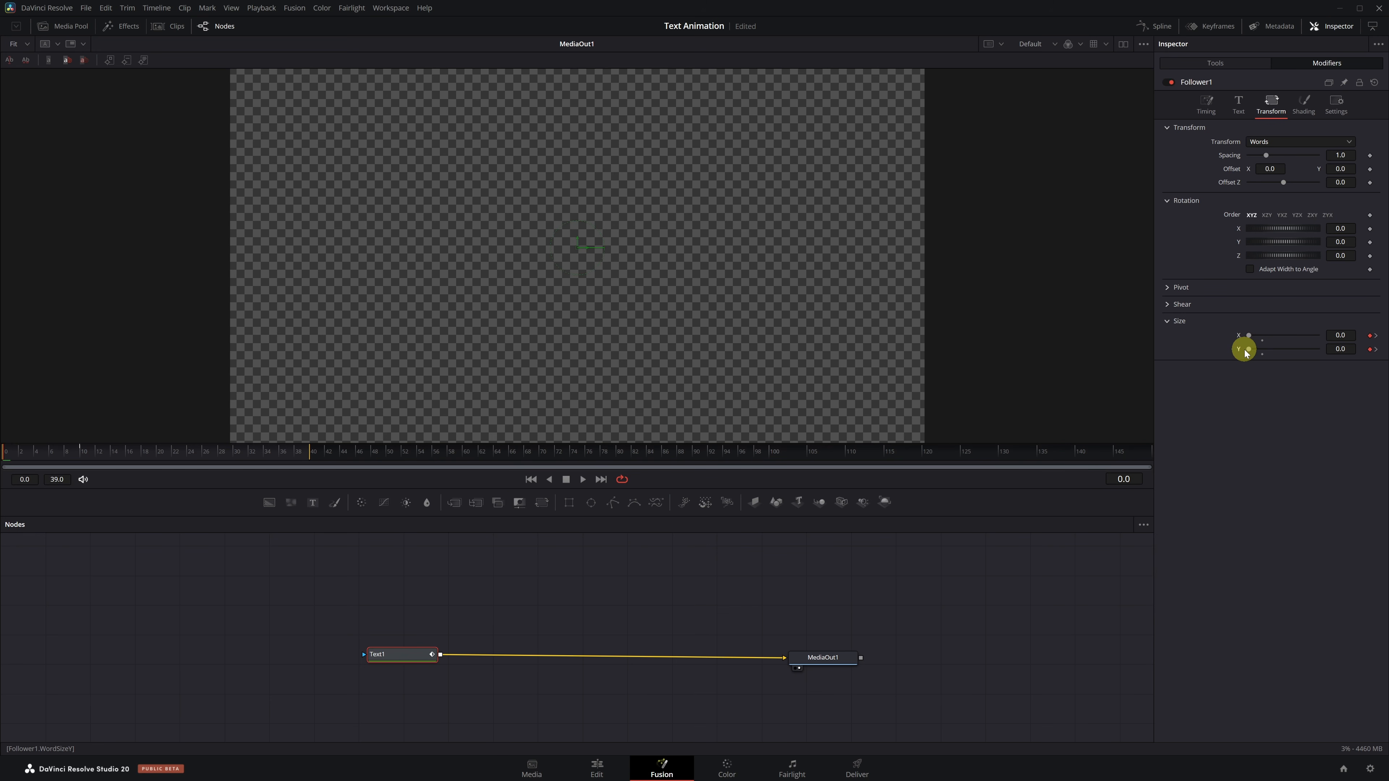
{"action": "key", "text": "space"}
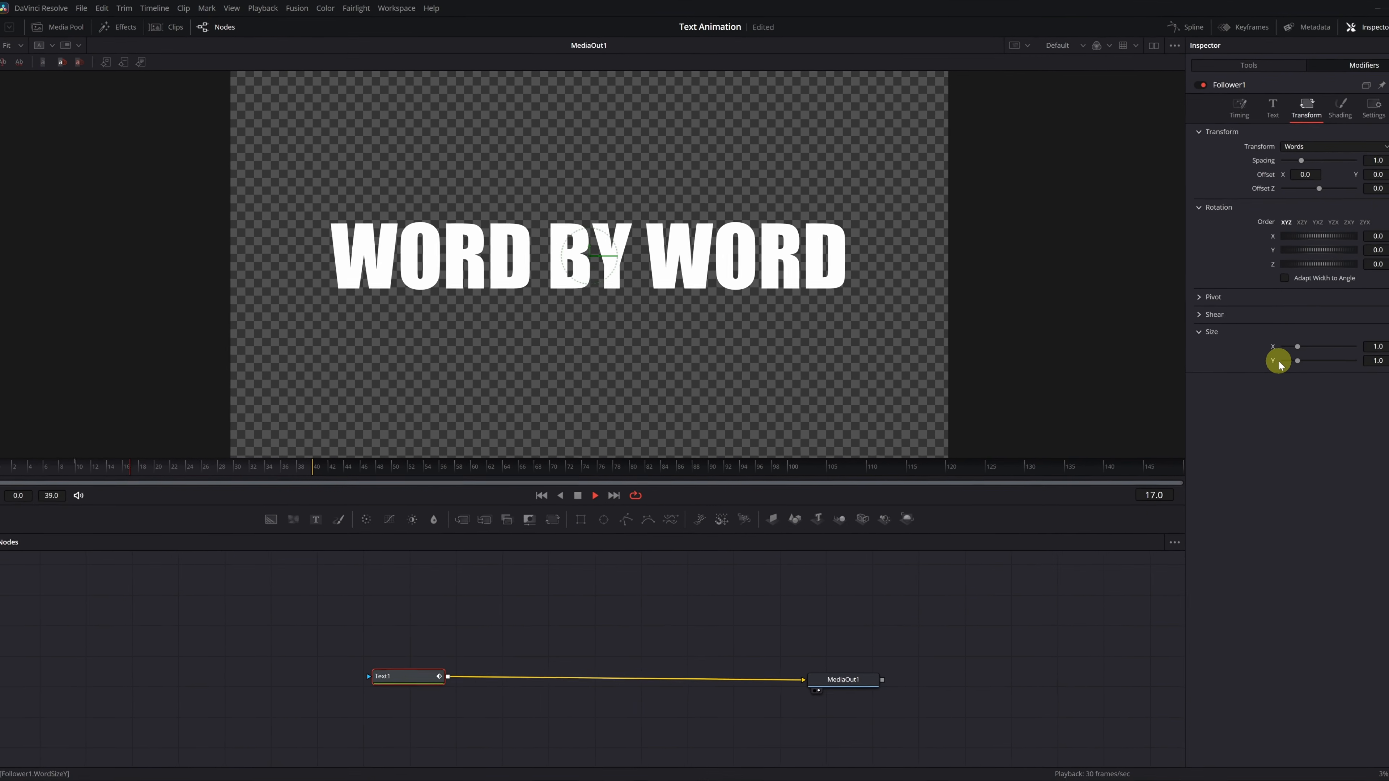
{"action": "key", "text": "space"}
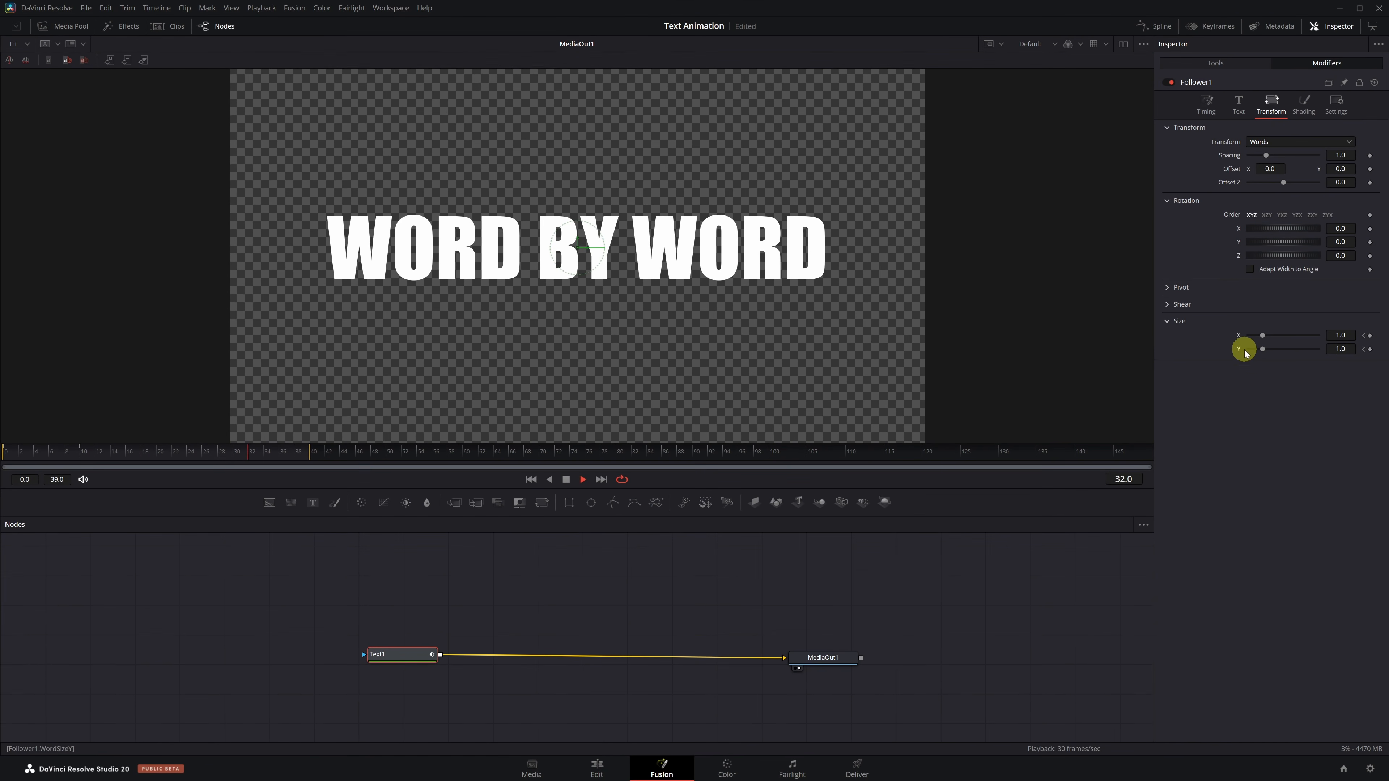
- Set the Follower's delay between each character to 2.0 and play back the word-by-word animation
{"action": "left_click", "coordinate": [1206, 112]}
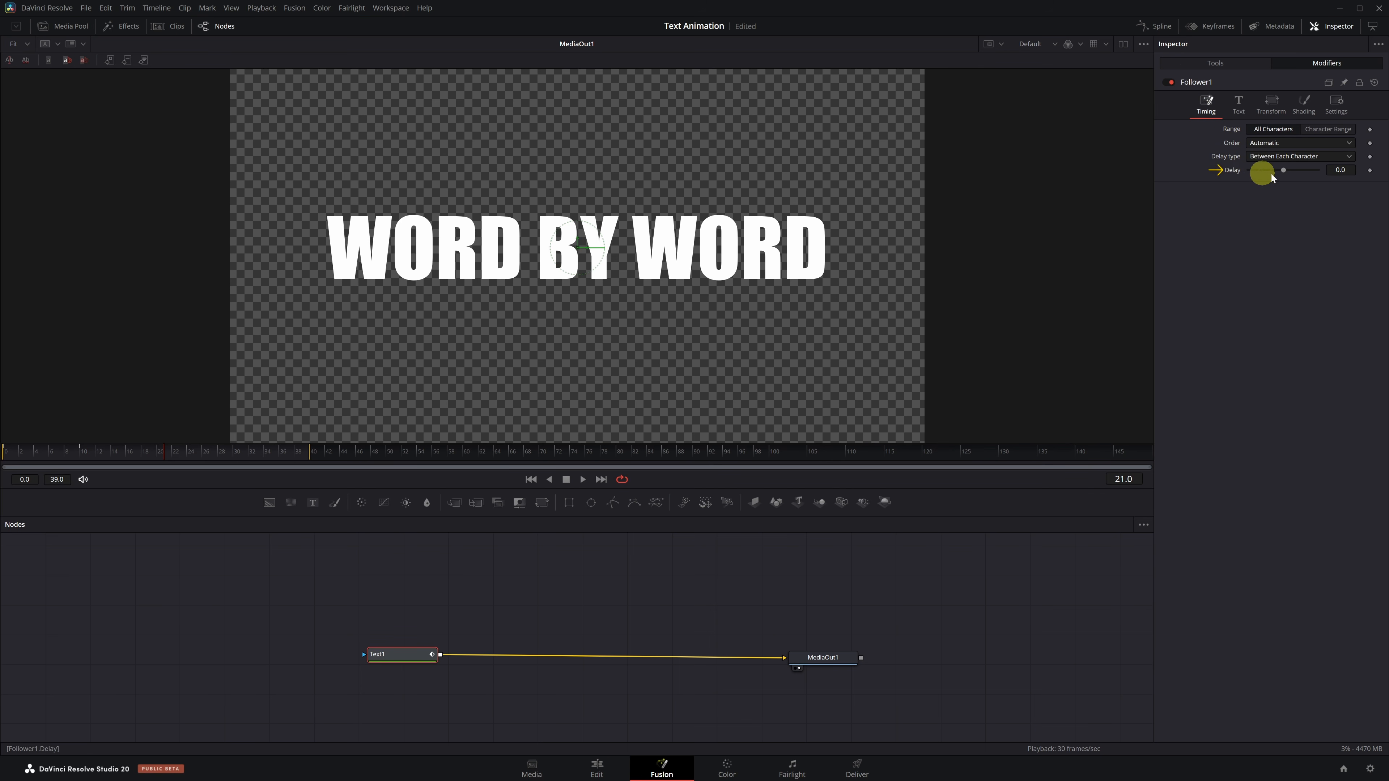
{"action": "double_click", "coordinate": [1341, 171]}
{"action": "type", "text": "2"}
{"action": "key", "text": "Return"}
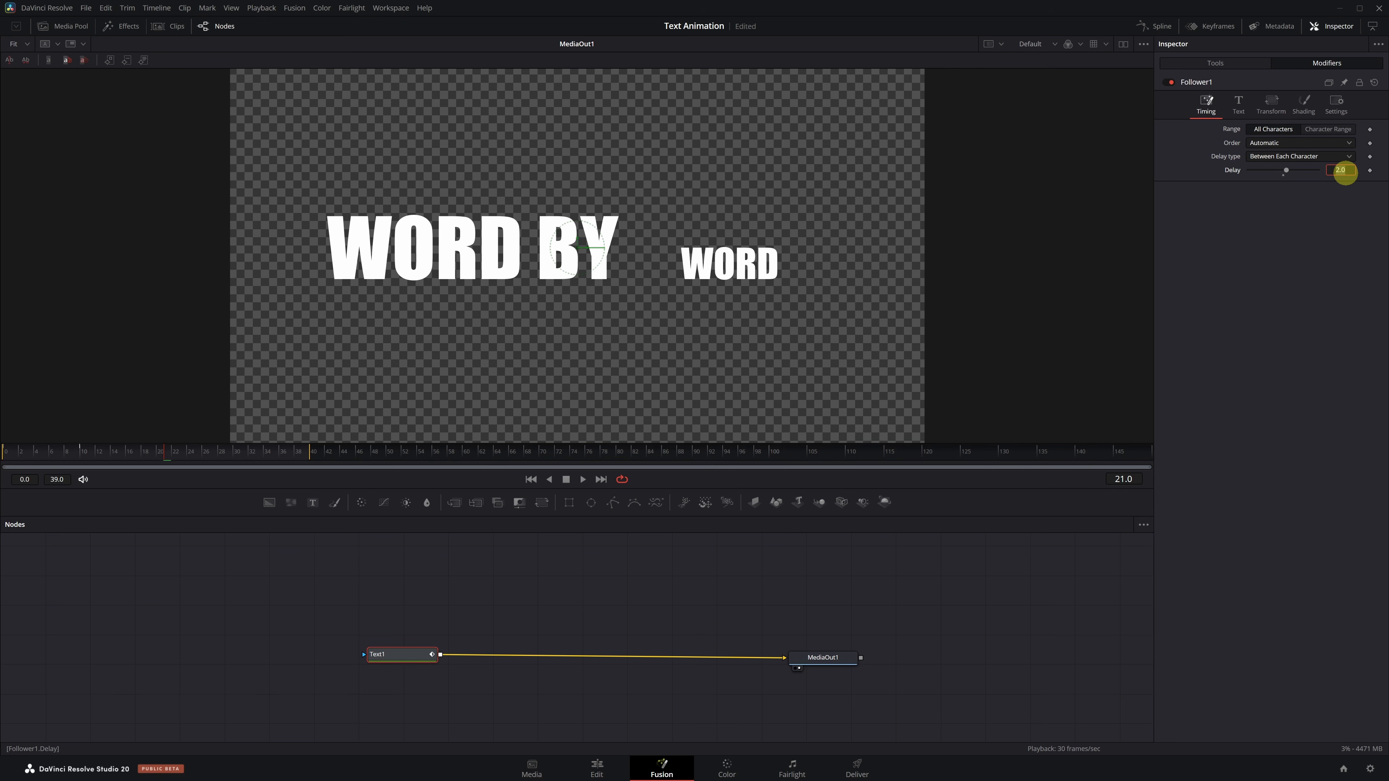
{"action": "key", "text": "space"}
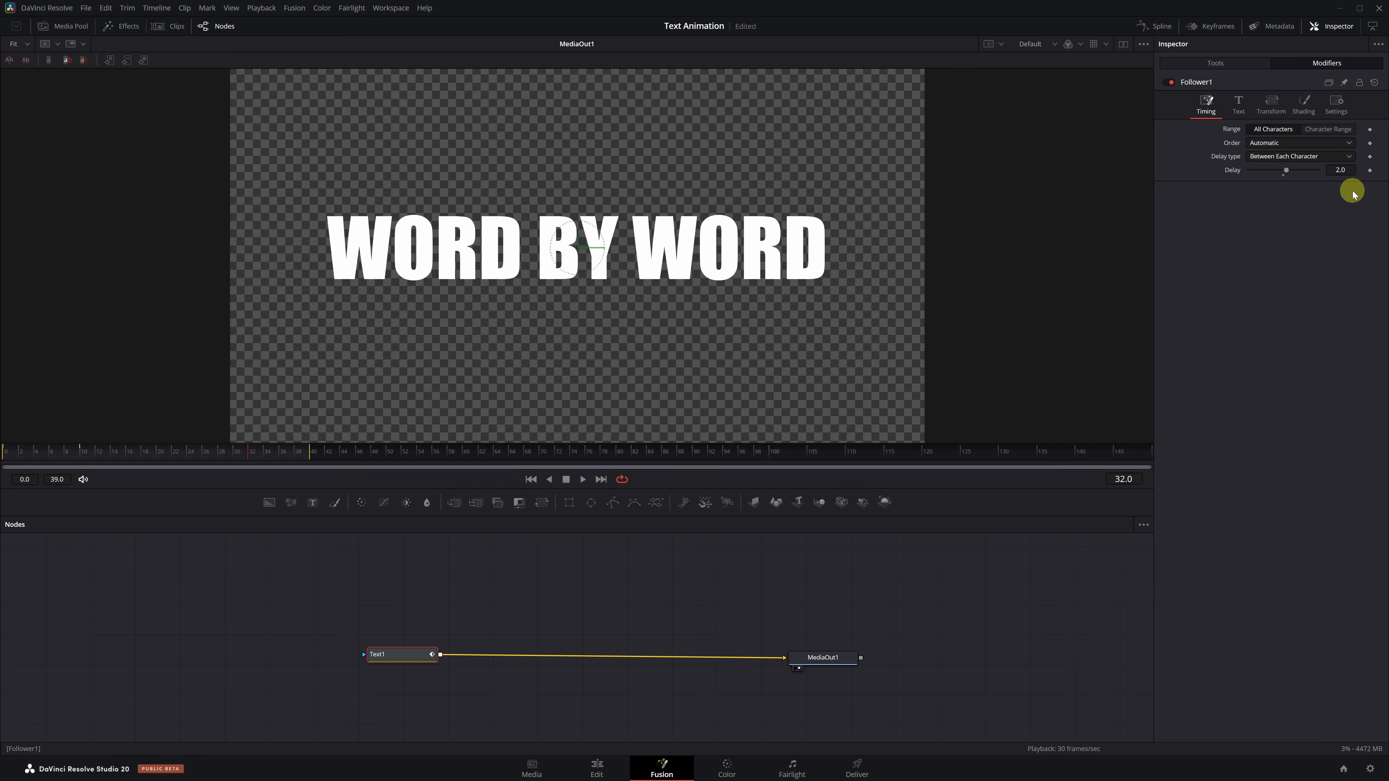
- Apply Out Back Cubic easing to the Word Size X and Y keyframes in the Spline editor and play back the result
{"action": "left_click", "coordinate": [1160, 32]}
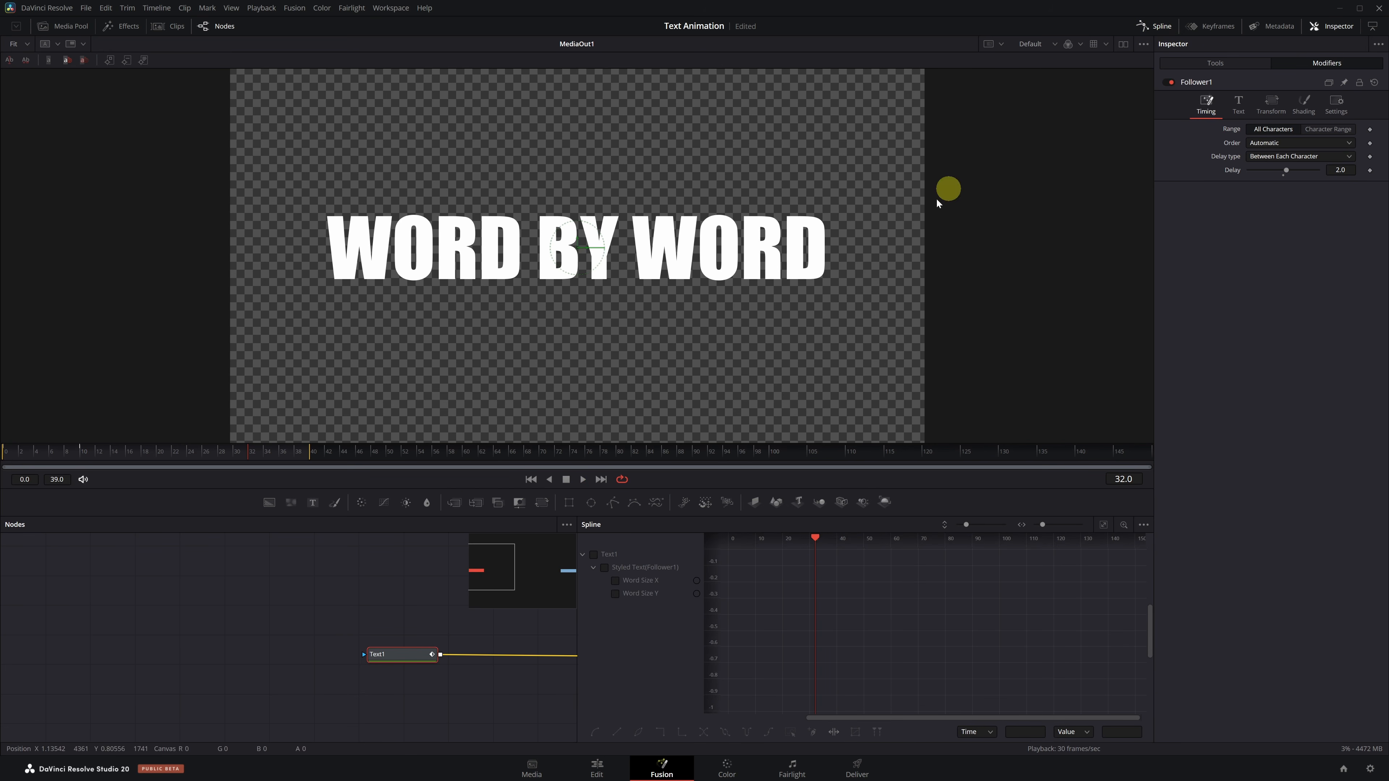
{"action": "left_click", "coordinate": [1104, 526]}
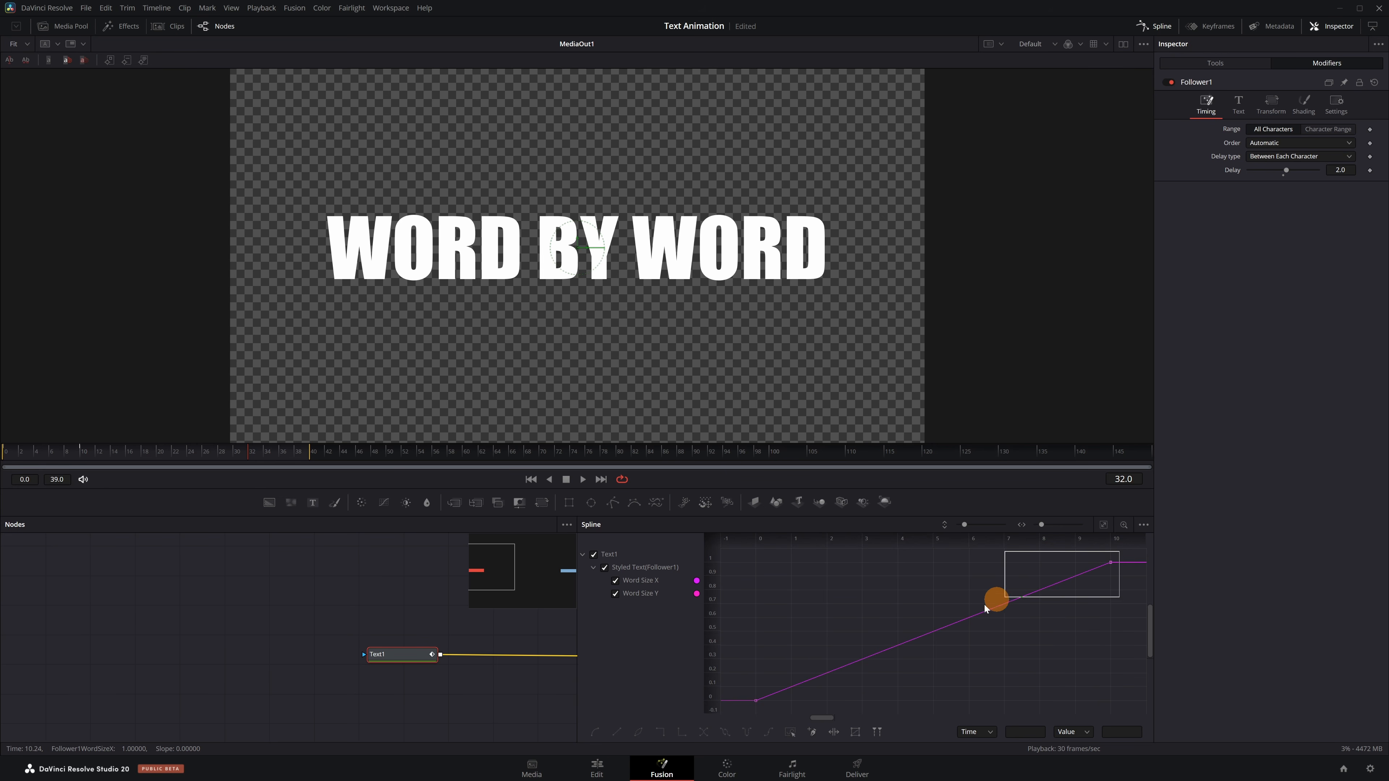
{"action": "left_click_drag", "start_coordinate": [984, 605], "coordinate": [745, 710]}
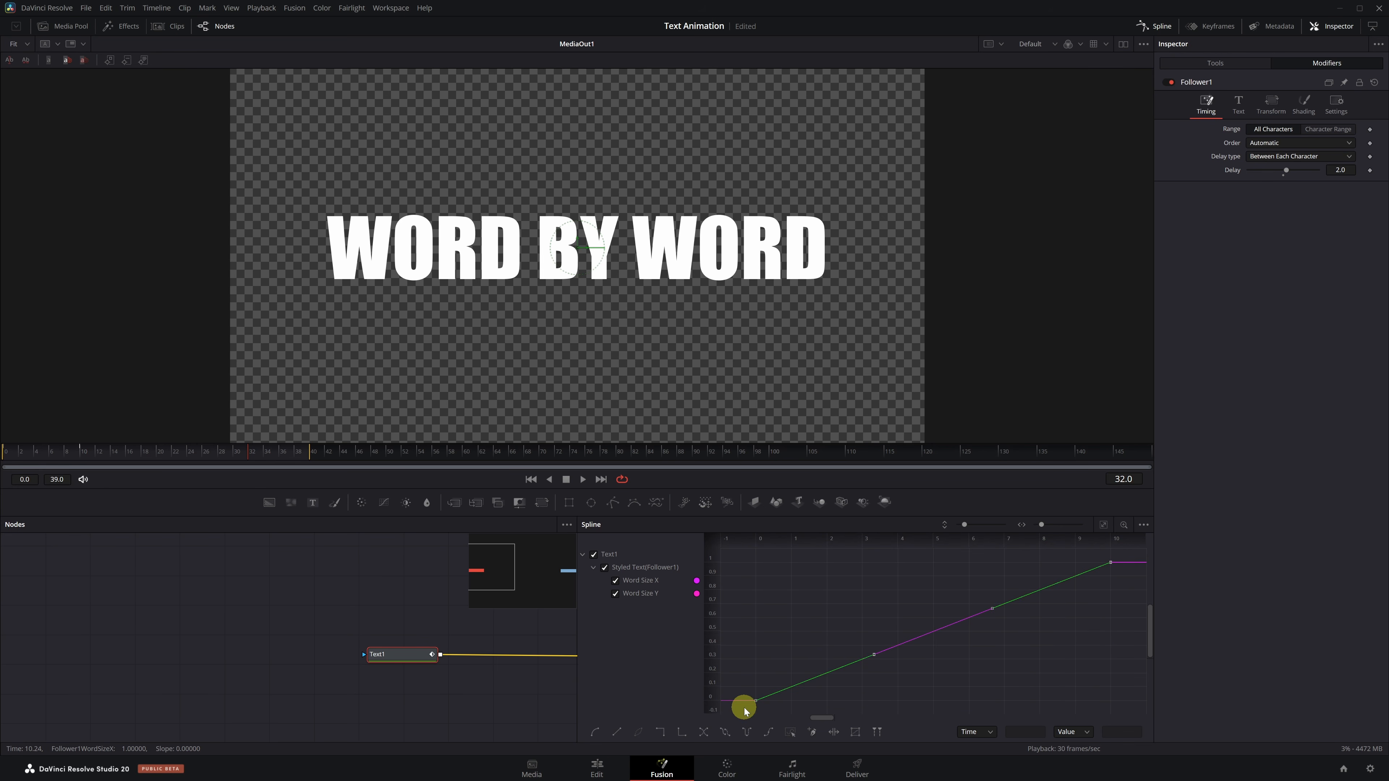
{"action": "right_click", "coordinate": [913, 591]}
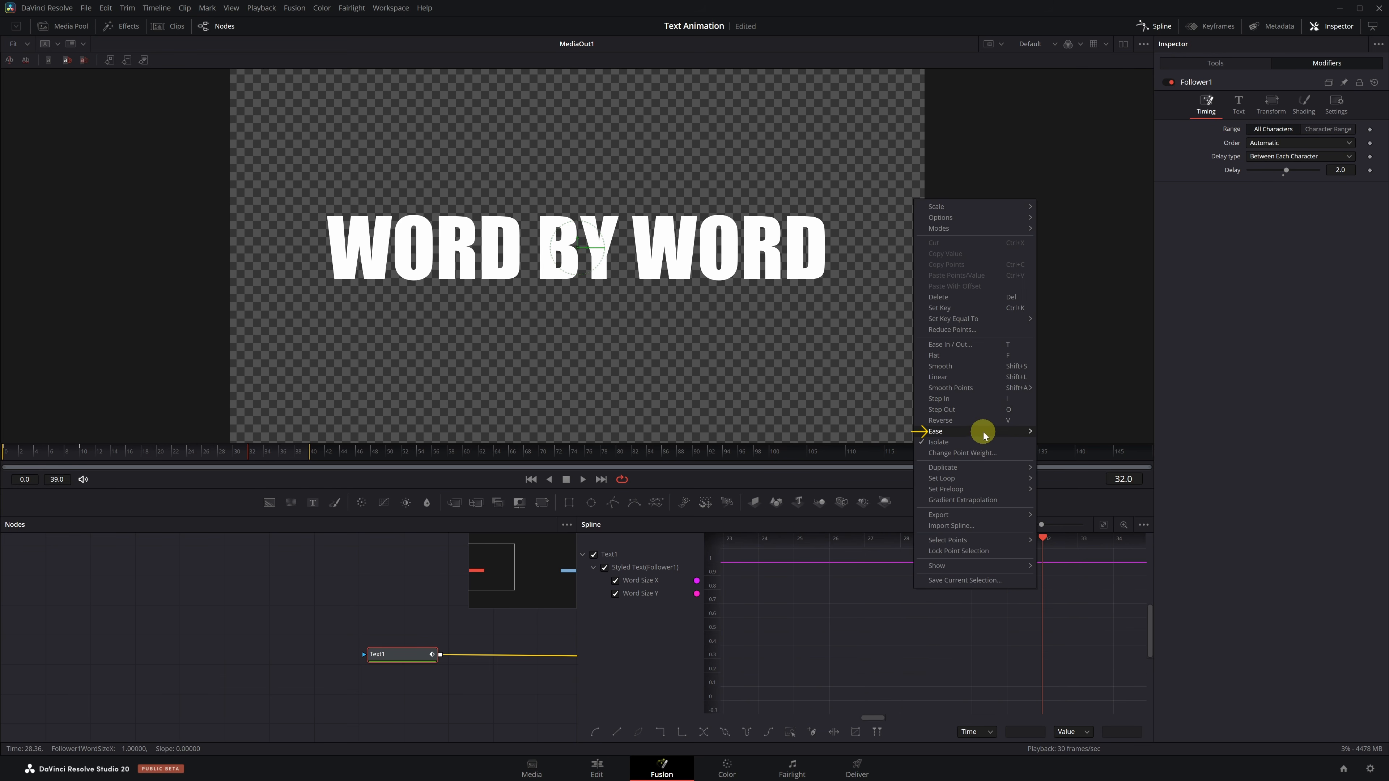
{"action": "mouse_move", "coordinate": [983, 436]}
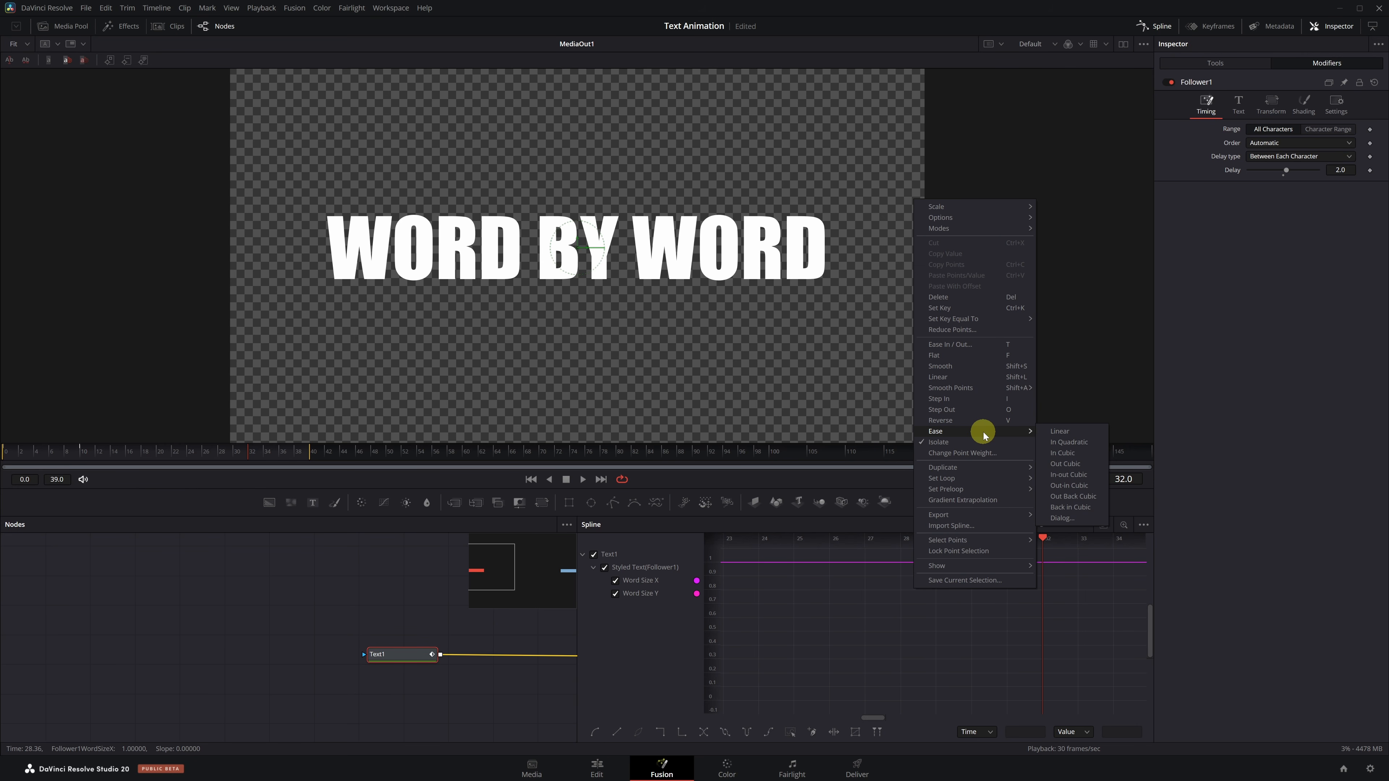
{"action": "left_click", "coordinate": [1063, 498]}
{"action": "key", "text": "space"}
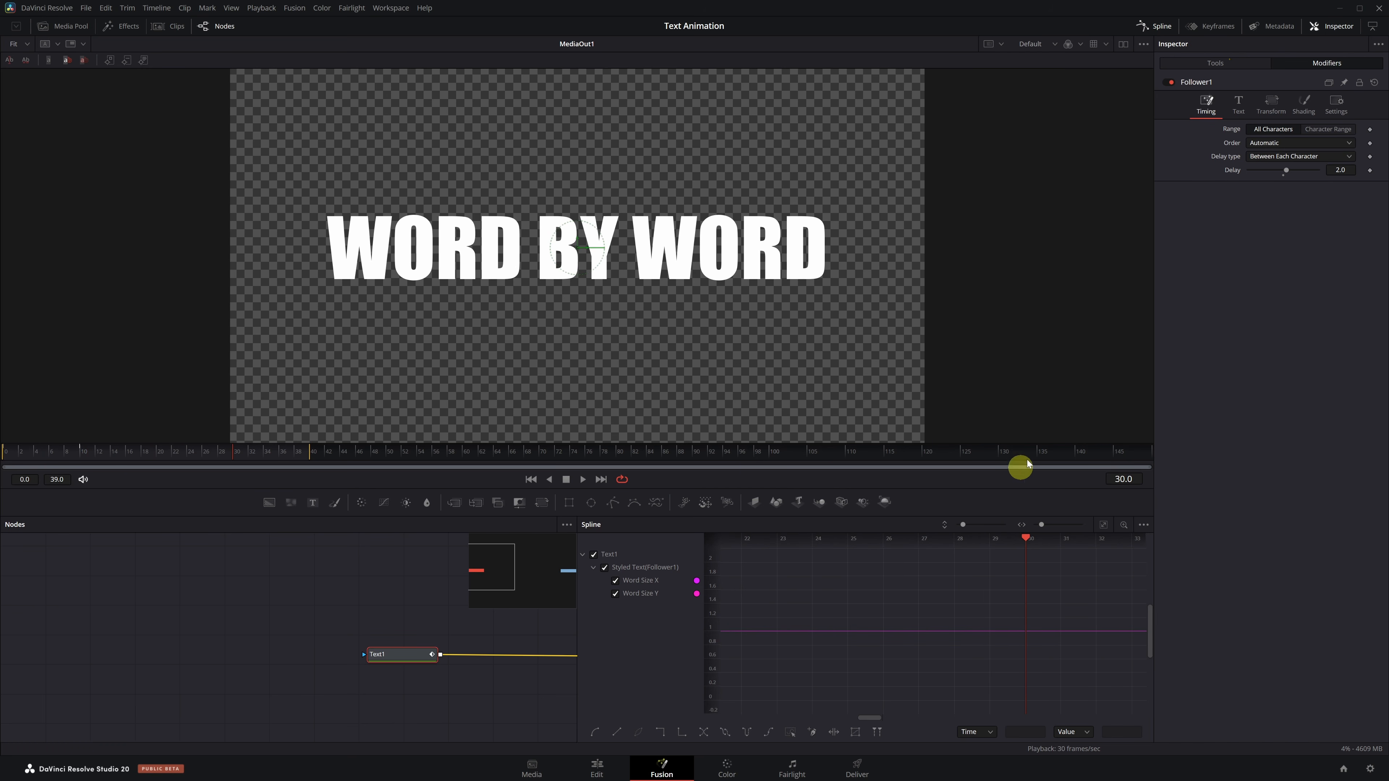
- Turn on motion blur for the "WORD BY WORD" text node and increase its quality
{"action": "left_click", "coordinate": [1213, 63]}
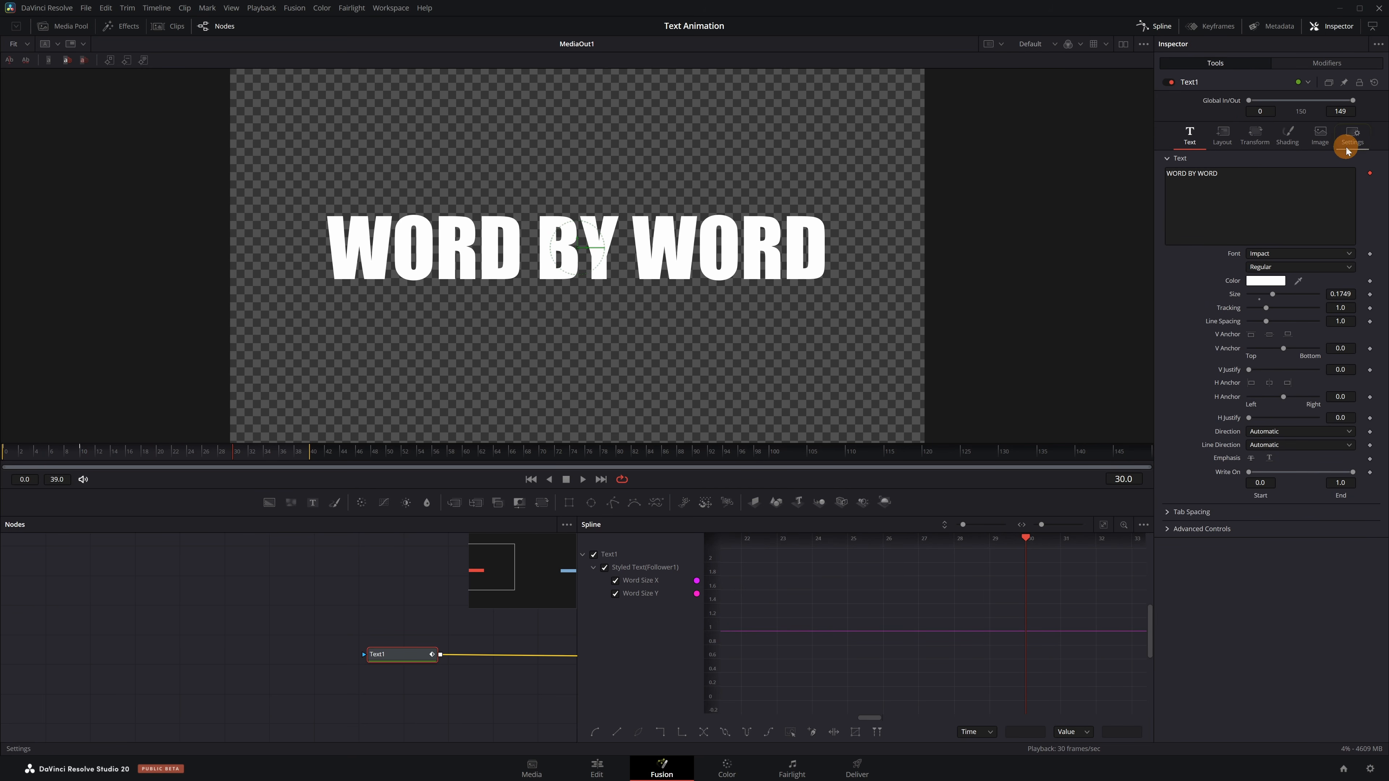
{"action": "left_click", "coordinate": [1345, 147]}
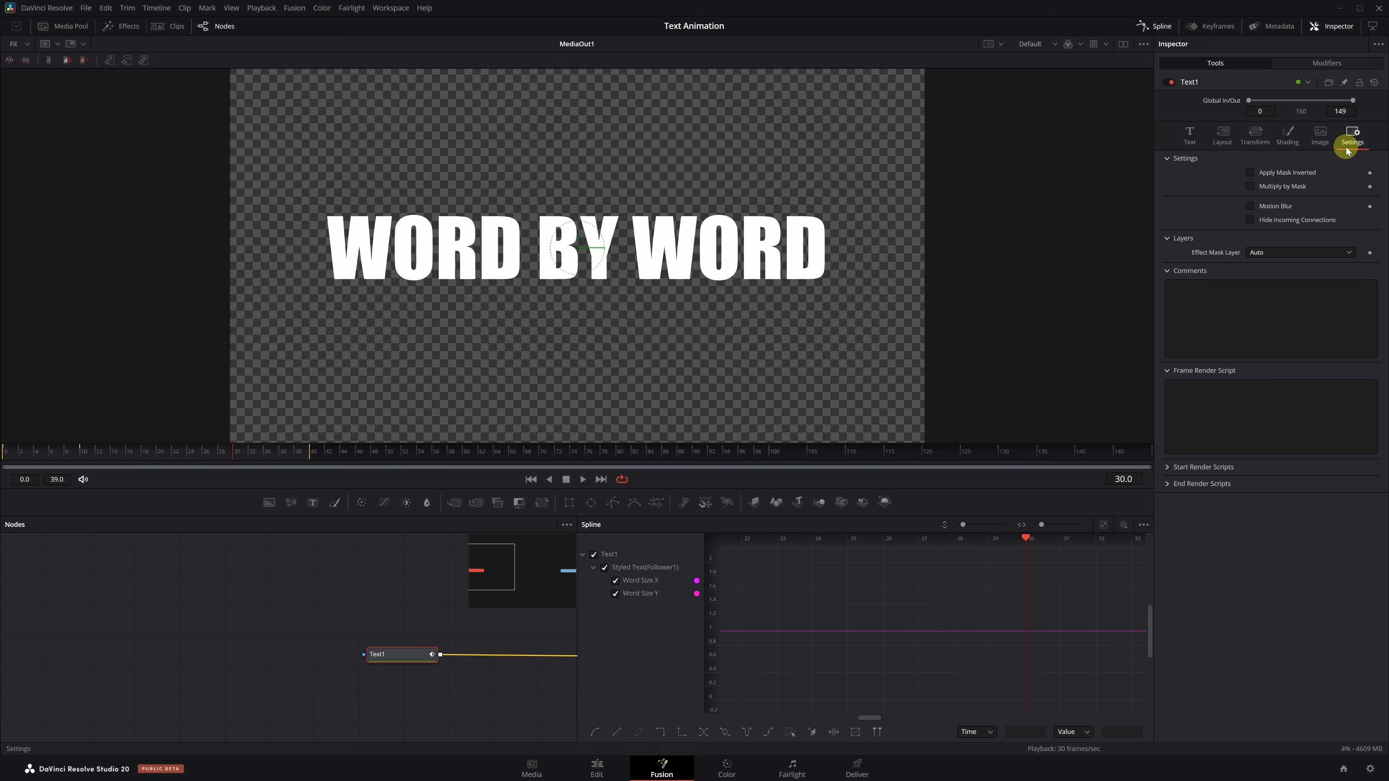
{"action": "left_click", "coordinate": [1252, 207]}
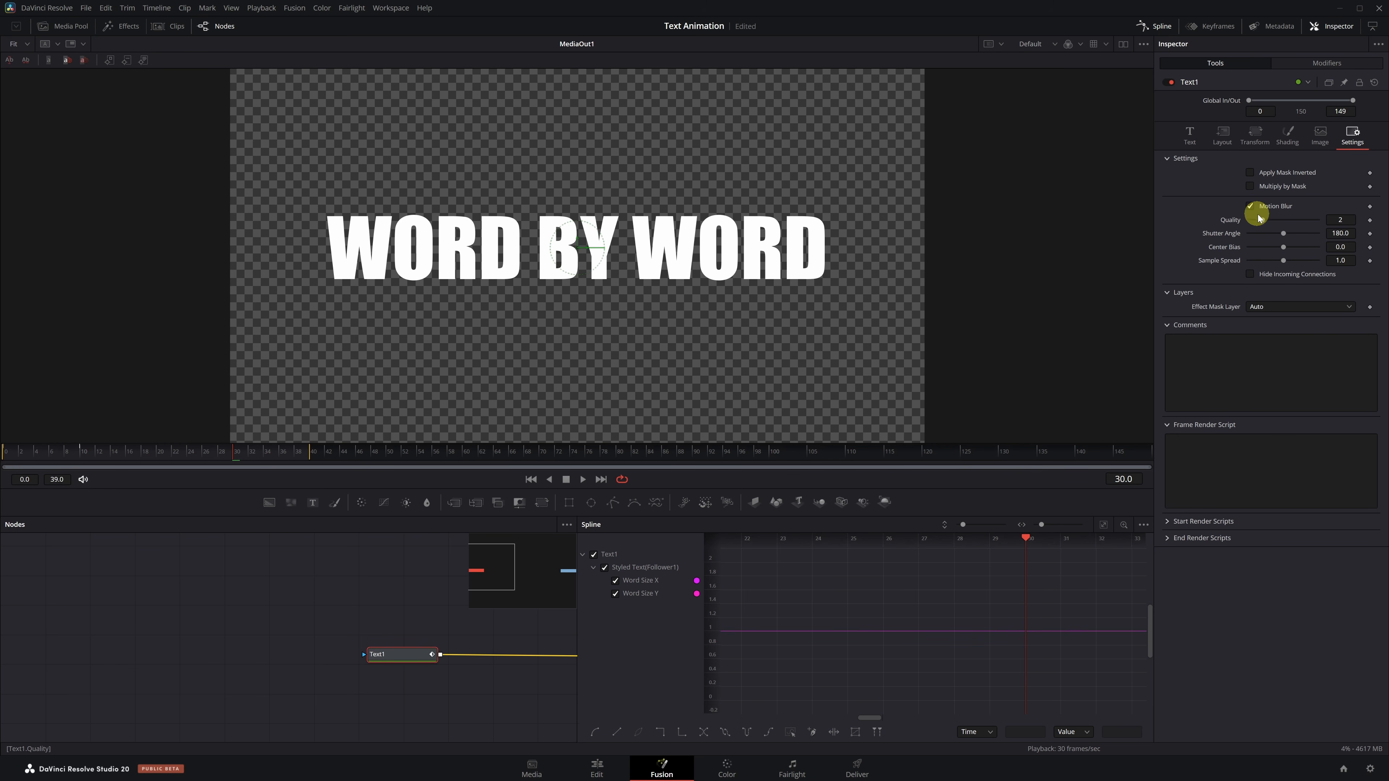
{"action": "left_click_drag", "start_coordinate": [1263, 223], "coordinate": [1326, 221]}
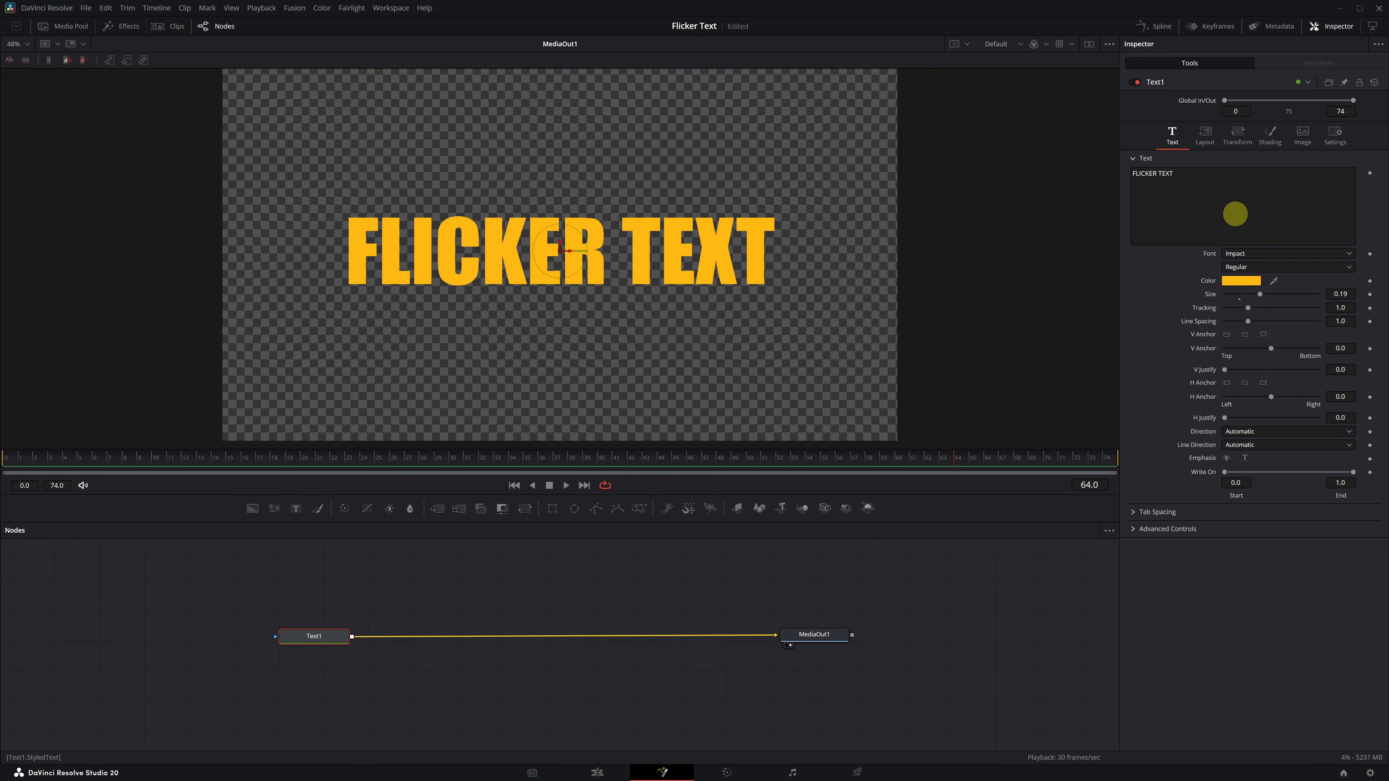
- Add a Follower modifier to the "FLICKER TEXT" text and open its settings
{"action": "right_click", "coordinate": [1236, 214]}
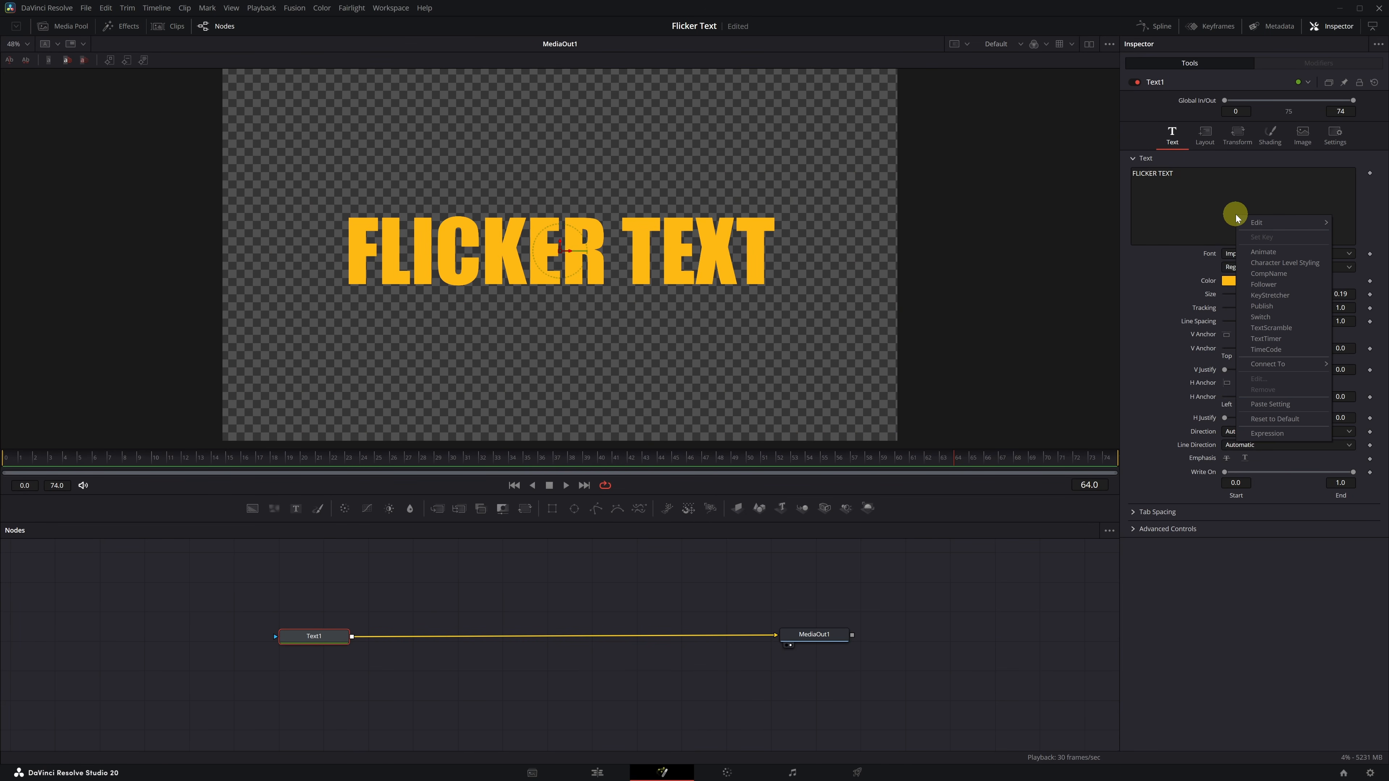
{"action": "left_click", "coordinate": [1273, 288]}
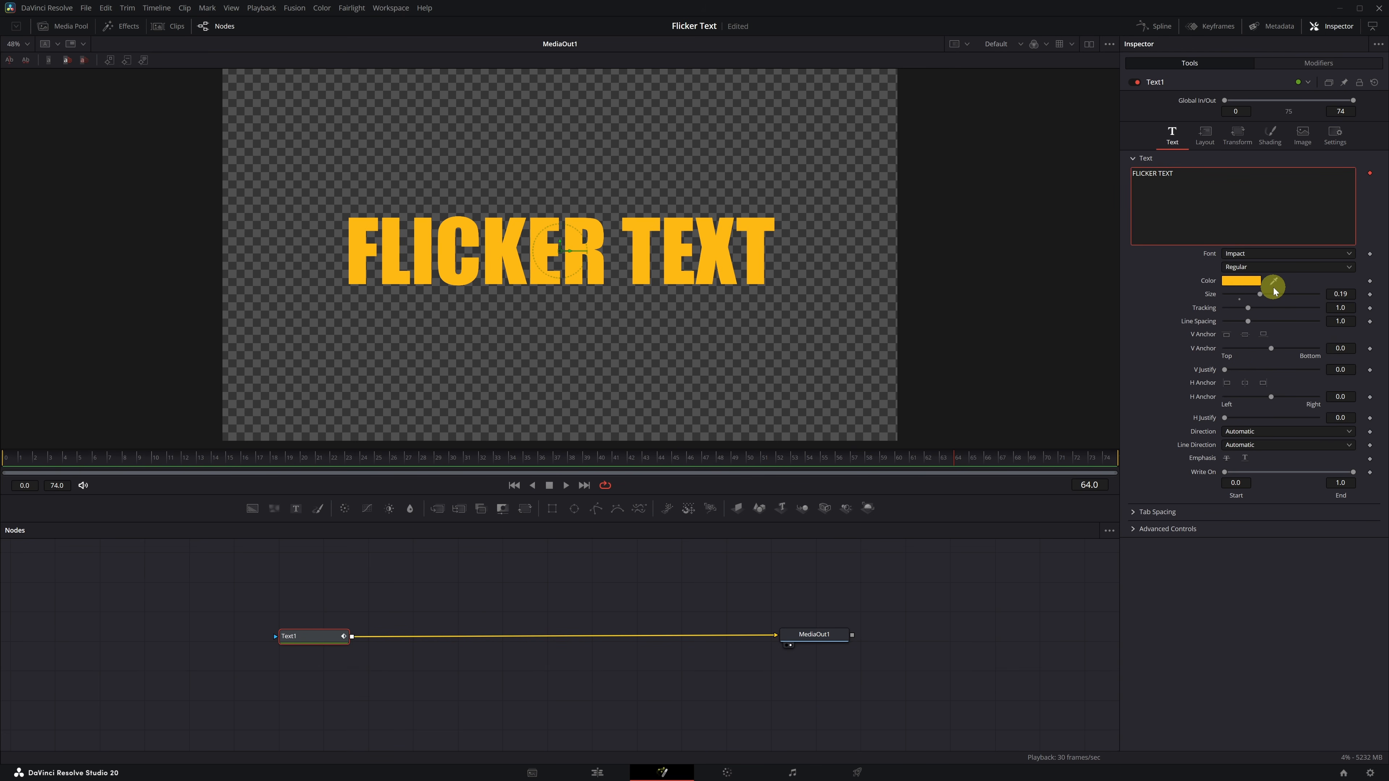
{"action": "left_click", "coordinate": [1335, 65]}
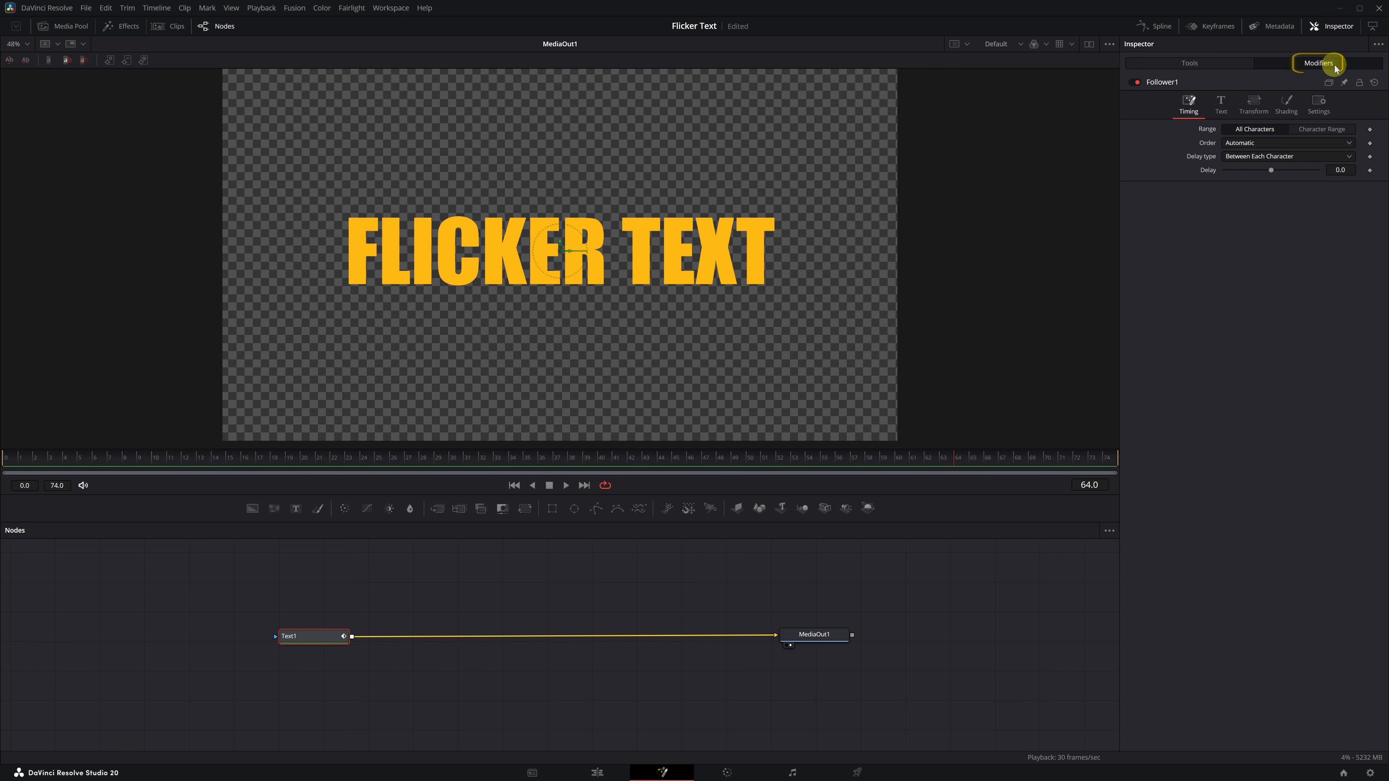
- Keyframe the Follower's shading opacity at 0.0 on frame 0 and 1.0 on frame 5
{"action": "left_click", "coordinate": [1287, 117]}
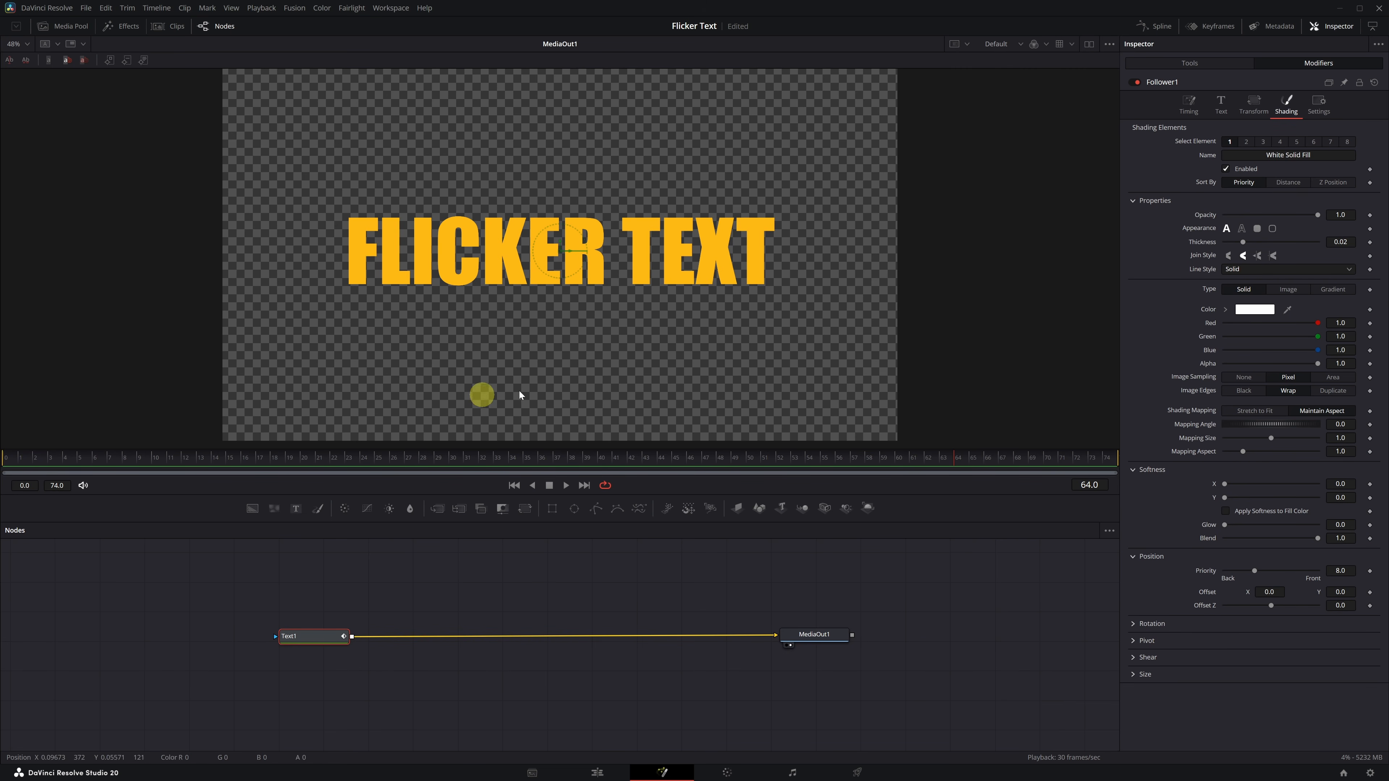
{"action": "key", "text": "Home"}
{"action": "left_click", "coordinate": [1369, 216]}
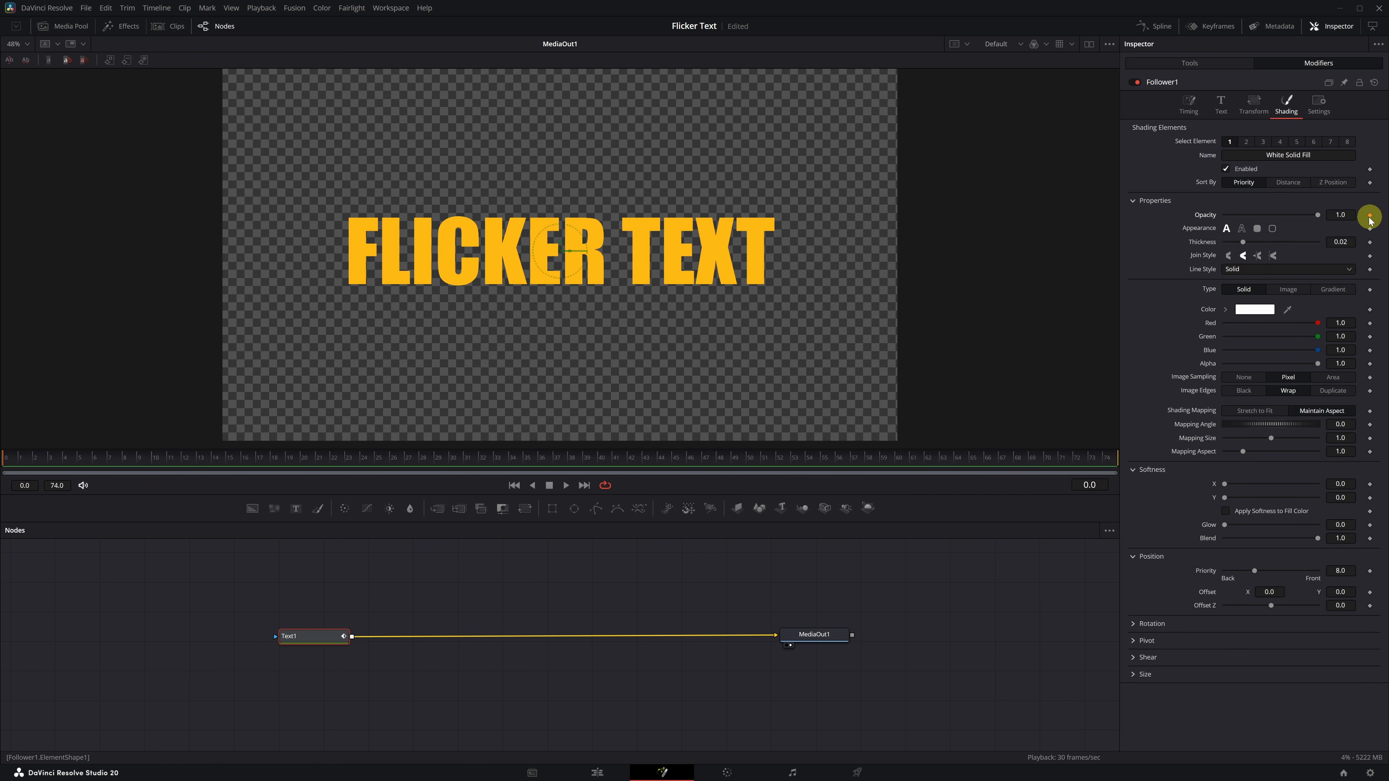
{"action": "left_click_drag", "start_coordinate": [1318, 216], "coordinate": [1193, 217]}
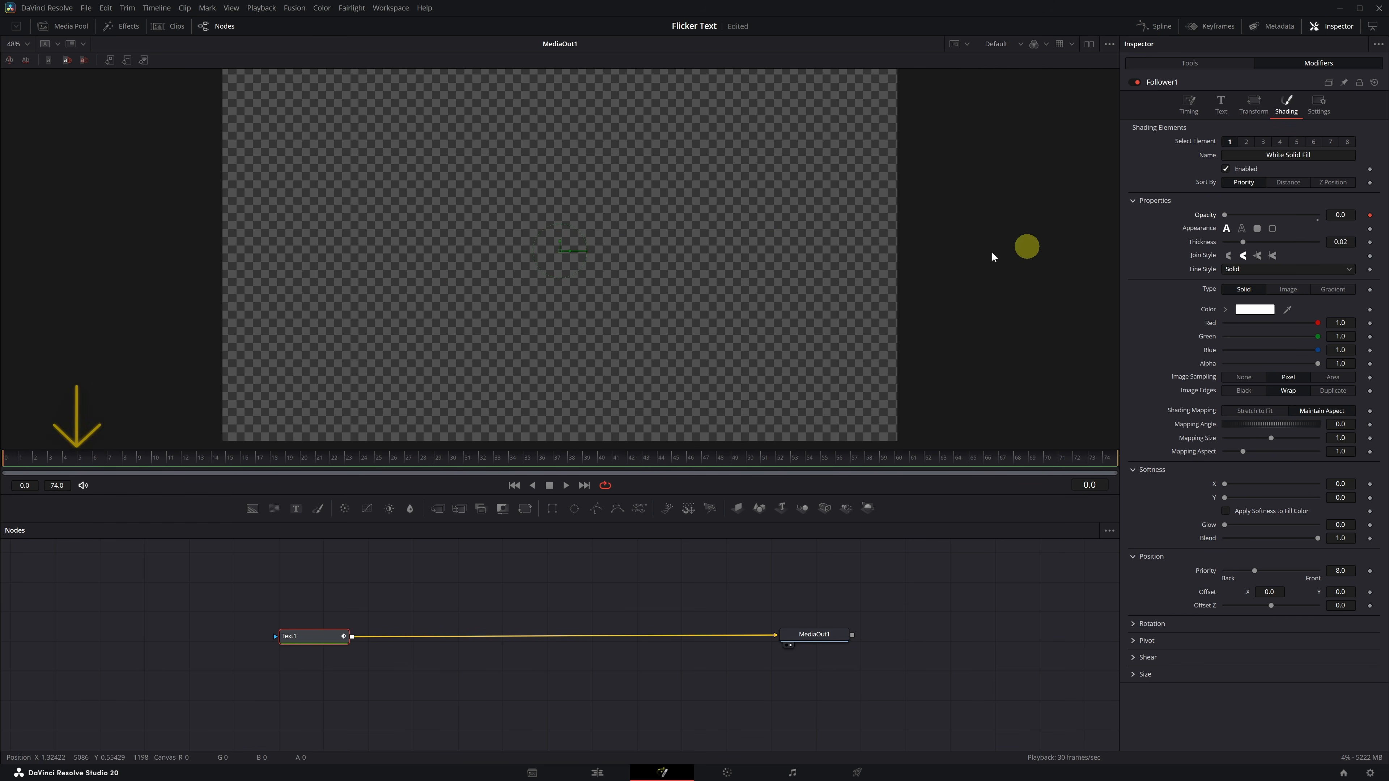
{"action": "left_click", "coordinate": [80, 458]}
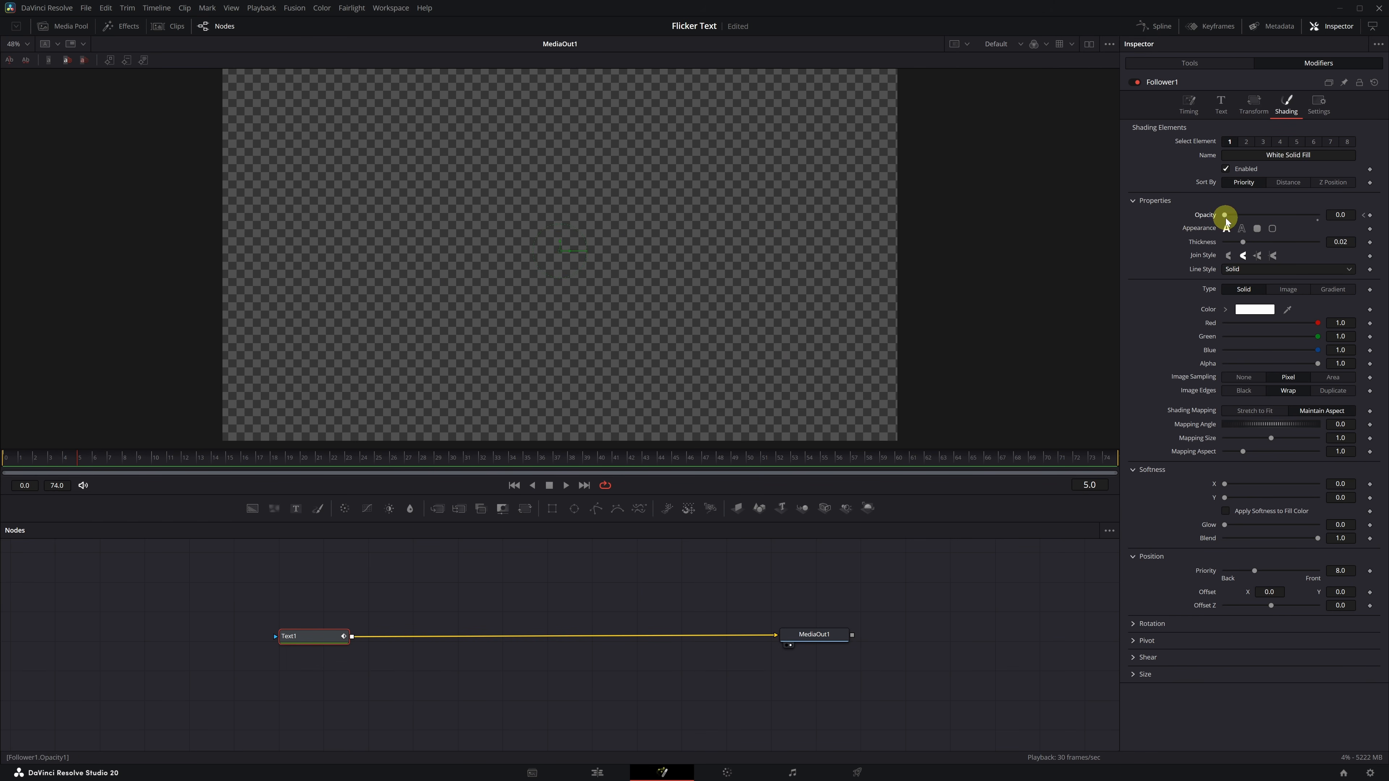
{"action": "left_click_drag", "start_coordinate": [1225, 216], "coordinate": [1329, 218]}
- Add Follower opacity keyframes of 0.0 on frame 10 and 1.0 on frame 15, then return to frame 0
{"action": "left_click", "coordinate": [151, 459]}
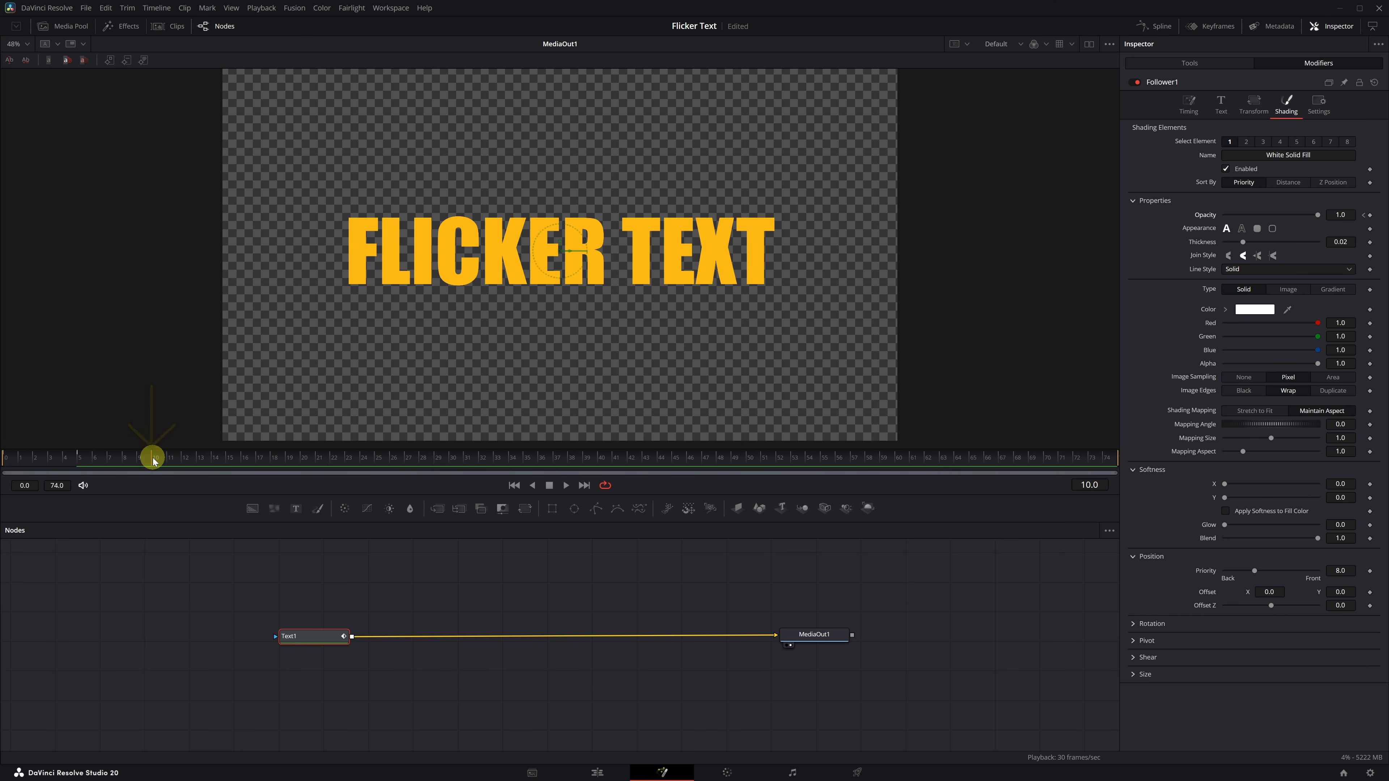
{"action": "left_click_drag", "start_coordinate": [1317, 214], "coordinate": [1218, 222]}
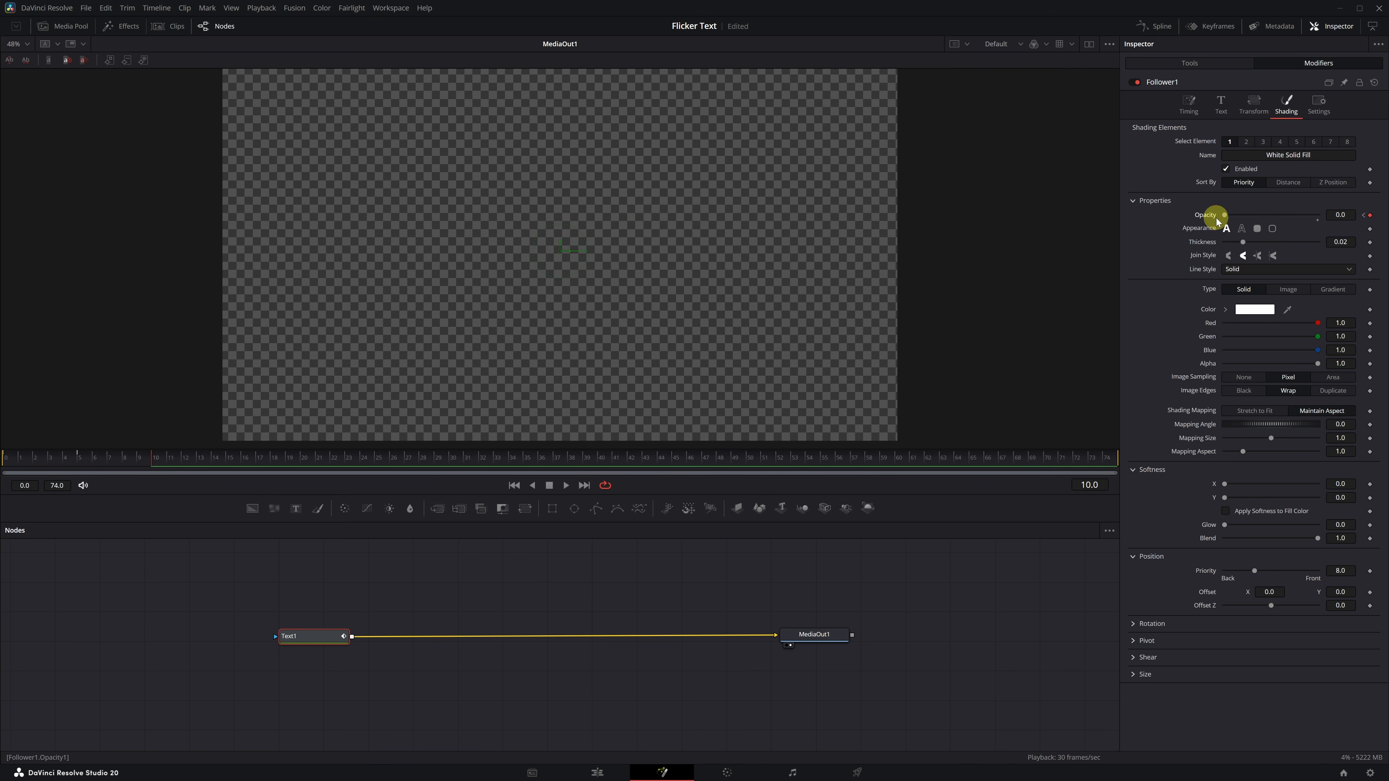
{"action": "left_click", "coordinate": [228, 462]}
{"action": "left_click_drag", "start_coordinate": [1225, 215], "coordinate": [1327, 213]}
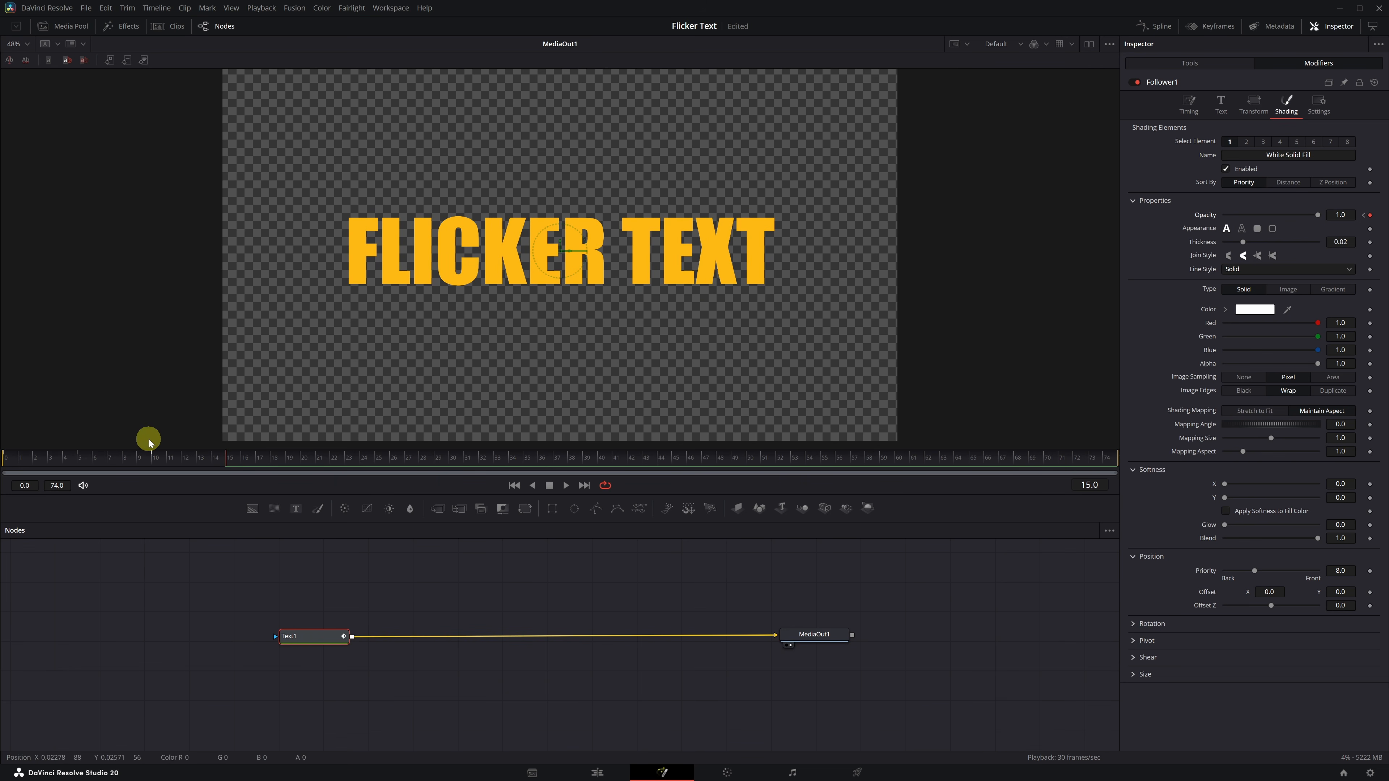
{"action": "mouse_move", "coordinate": [11, 462]}
{"action": "left_mouse_down"}
{"action": "mouse_move", "coordinate": [244, 449]}
{"action": "mouse_move", "coordinate": [3, 465]}
{"action": "left_mouse_up"}
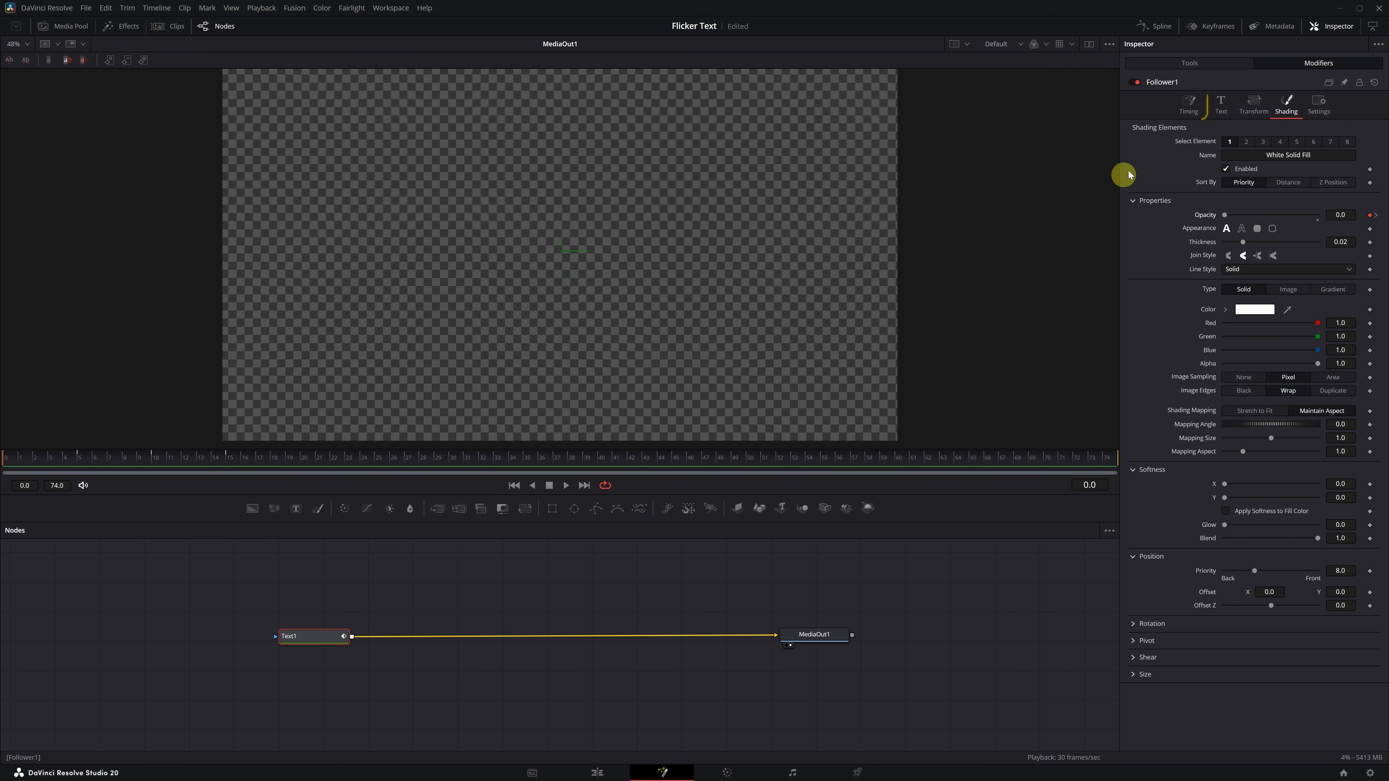
- Set the Follower's order to Random But One by One and its delay between each character to 3.8
{"action": "left_click", "coordinate": [1194, 116]}
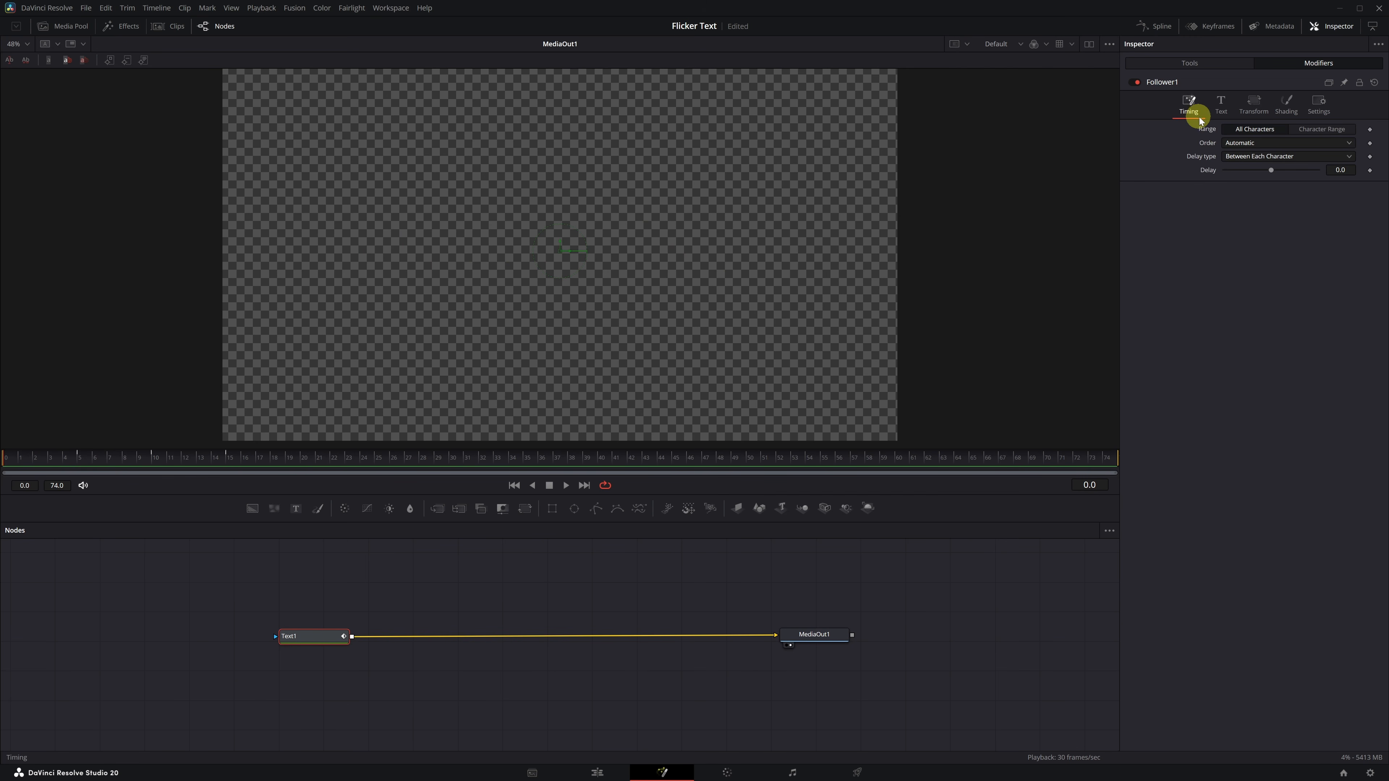
{"action": "left_click", "coordinate": [1344, 144]}
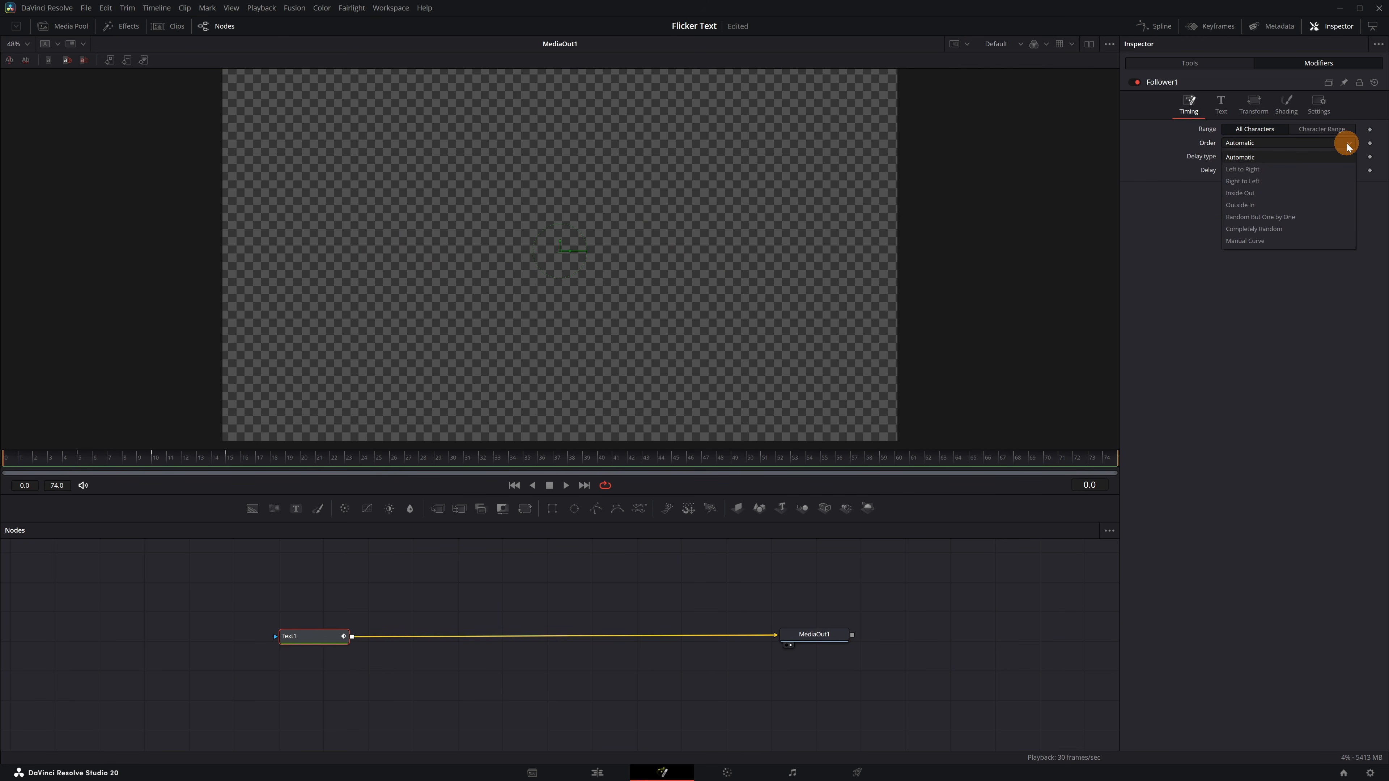
{"action": "left_click", "coordinate": [1314, 217]}
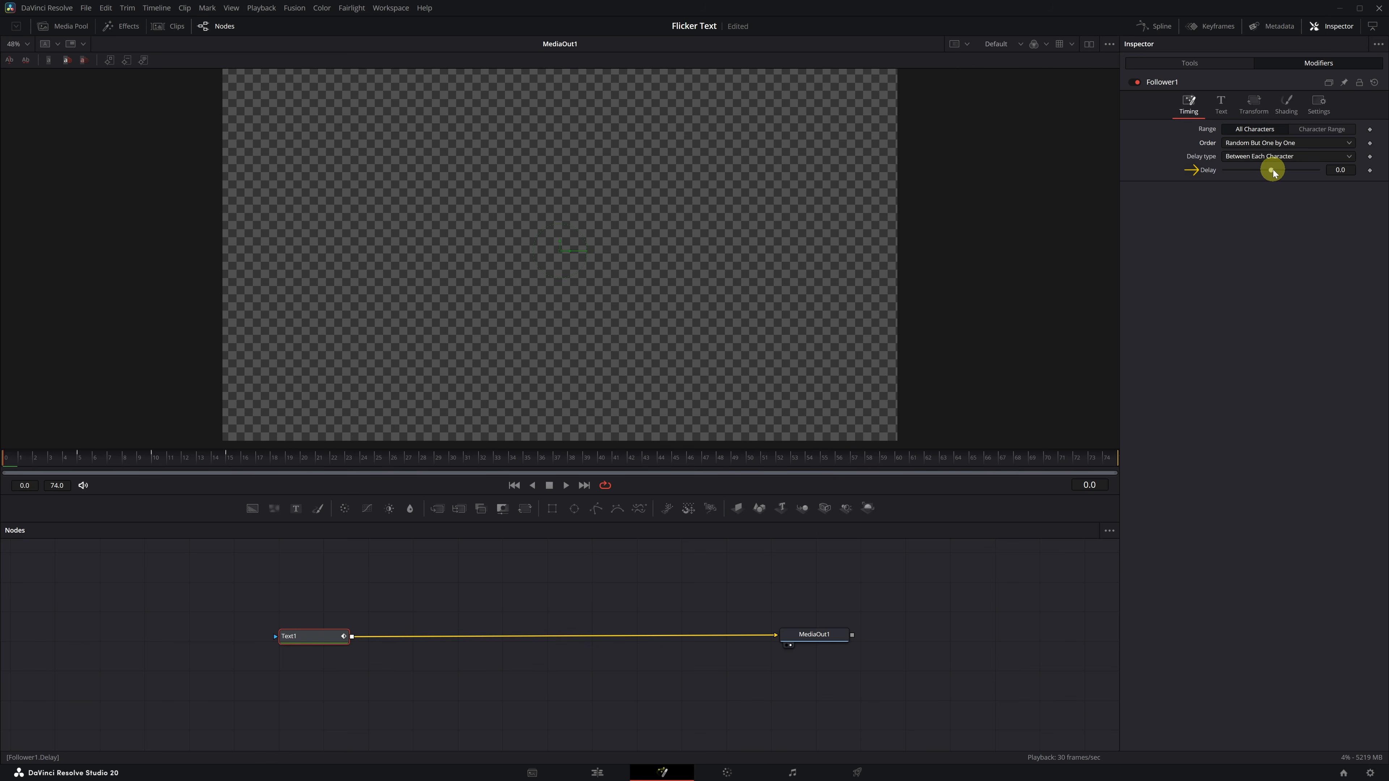
{"action": "left_click_drag", "start_coordinate": [1273, 173], "coordinate": [1275, 173]}
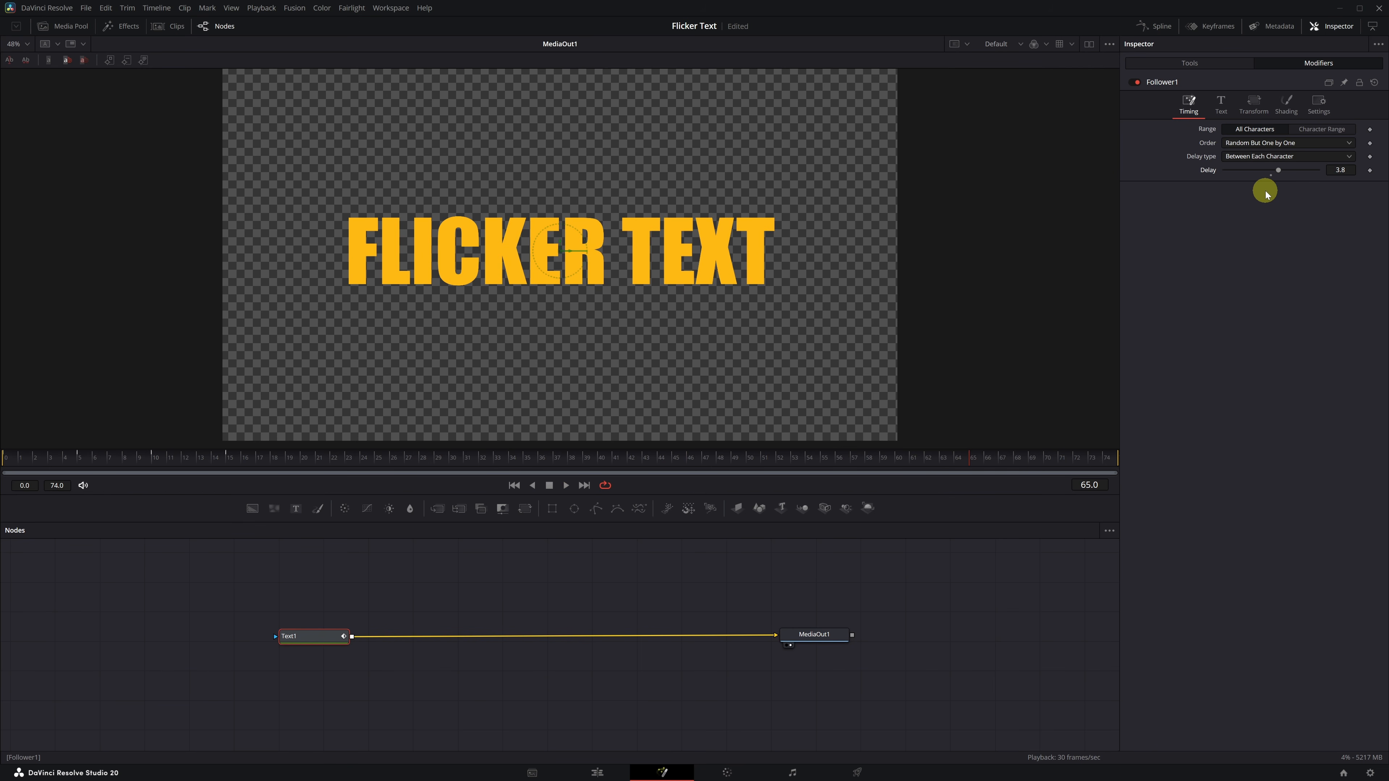
- Apply In Cubic easing to all of the Follower's opacity keyframes in the Spline editor and play back the animation
{"action": "left_click", "coordinate": [1156, 32]}
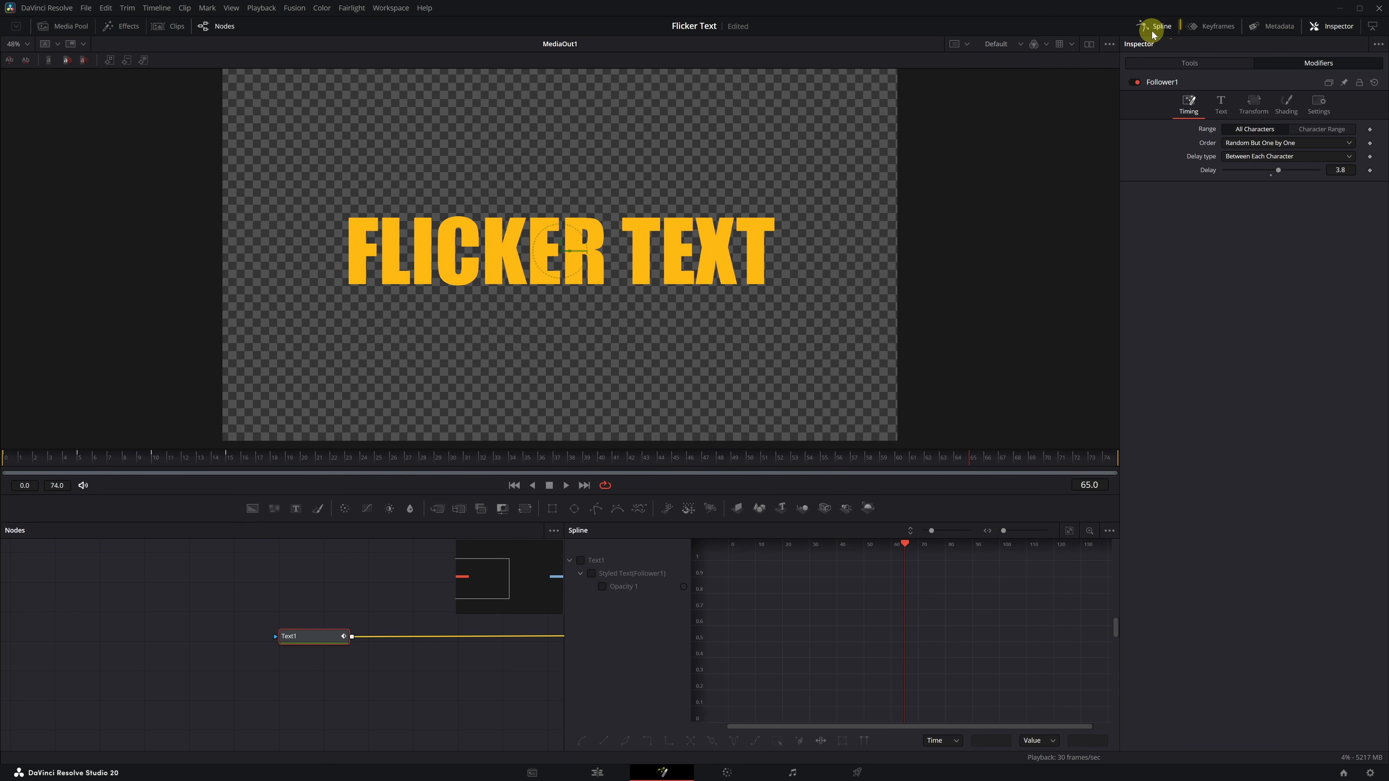
{"action": "left_click", "coordinate": [580, 561]}
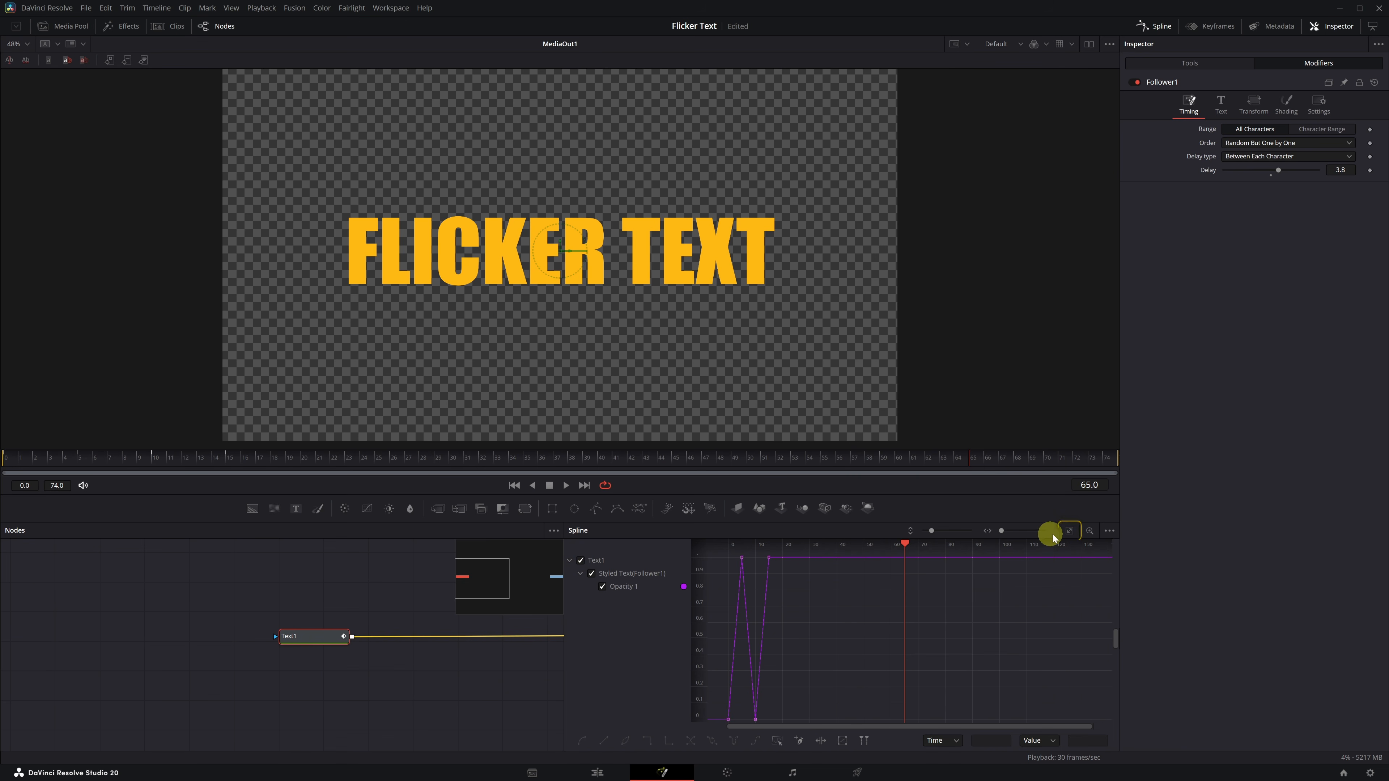
{"action": "left_click", "coordinate": [1069, 531]}
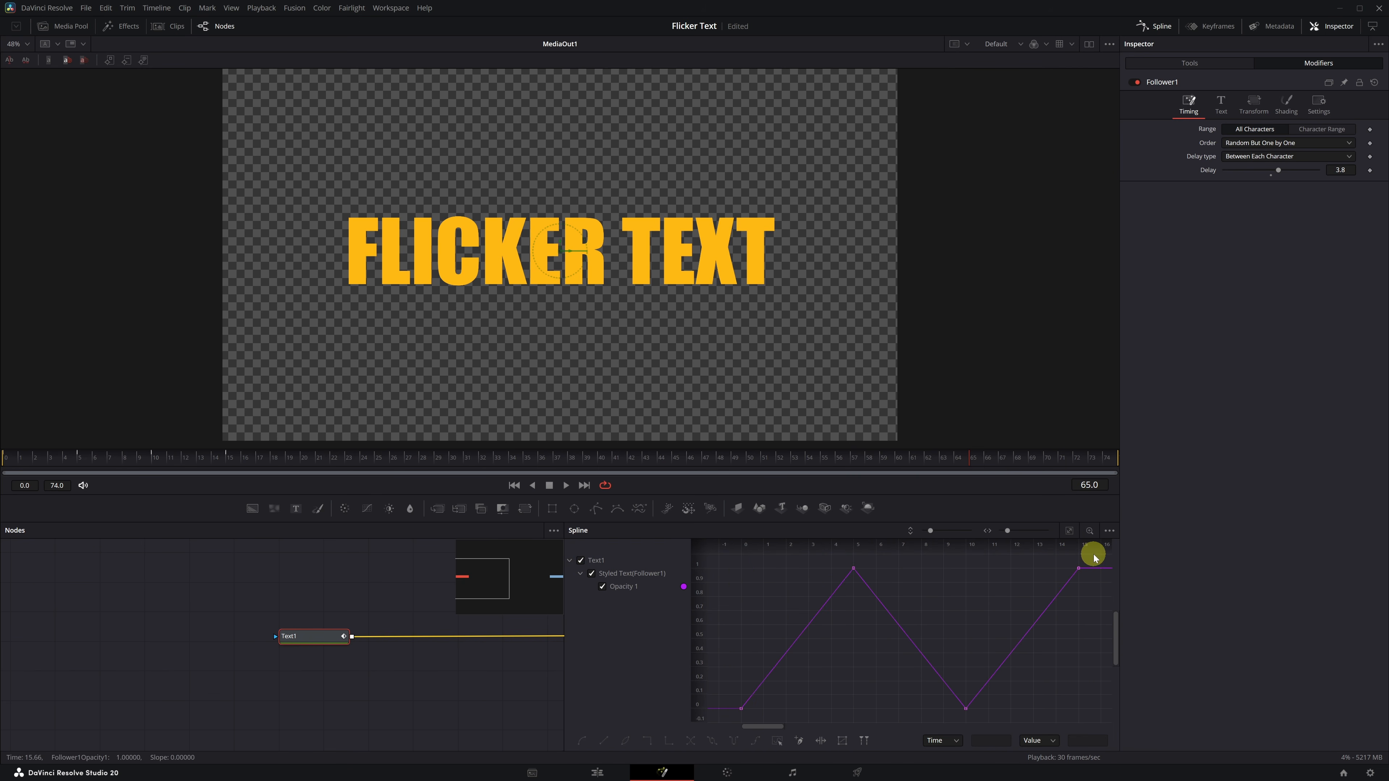
{"action": "left_click_drag", "start_coordinate": [1095, 558], "coordinate": [717, 722]}
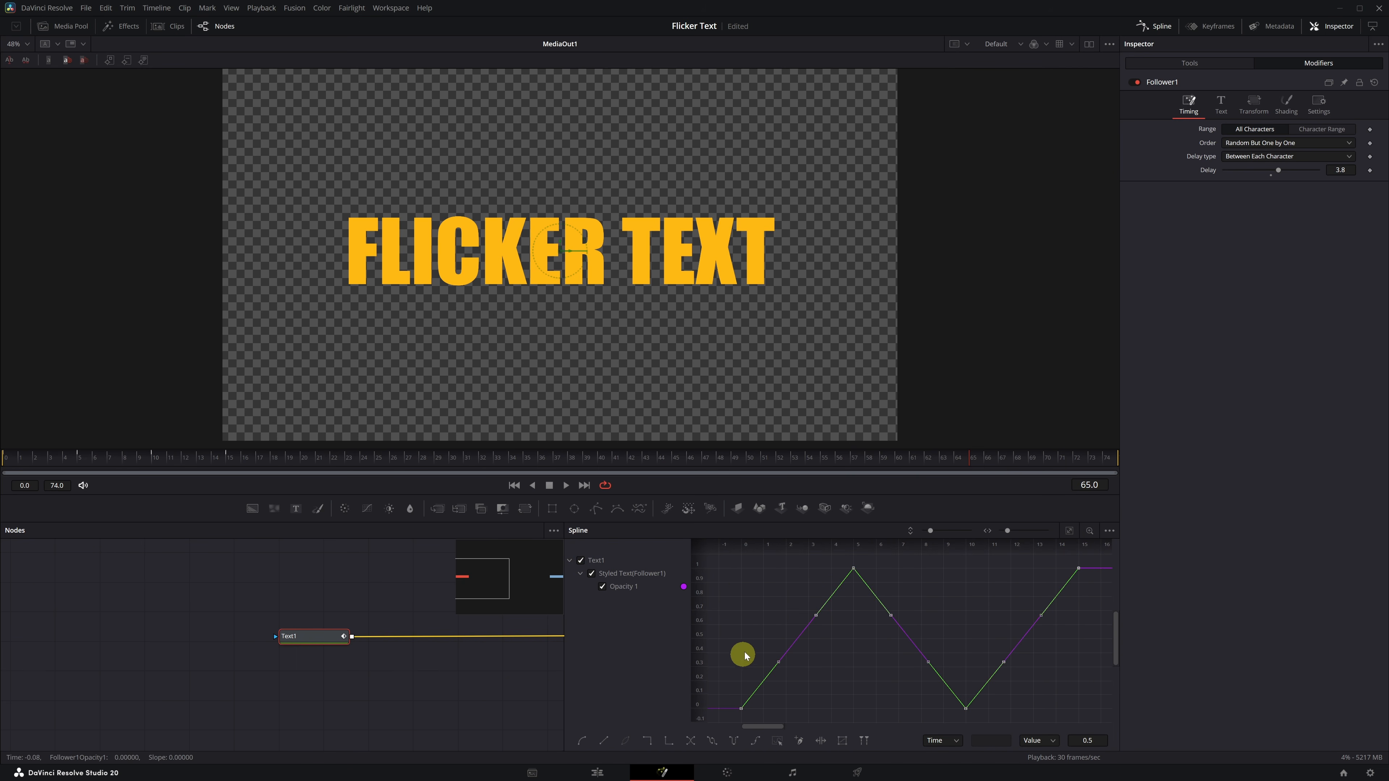
{"action": "right_click", "coordinate": [748, 649]}
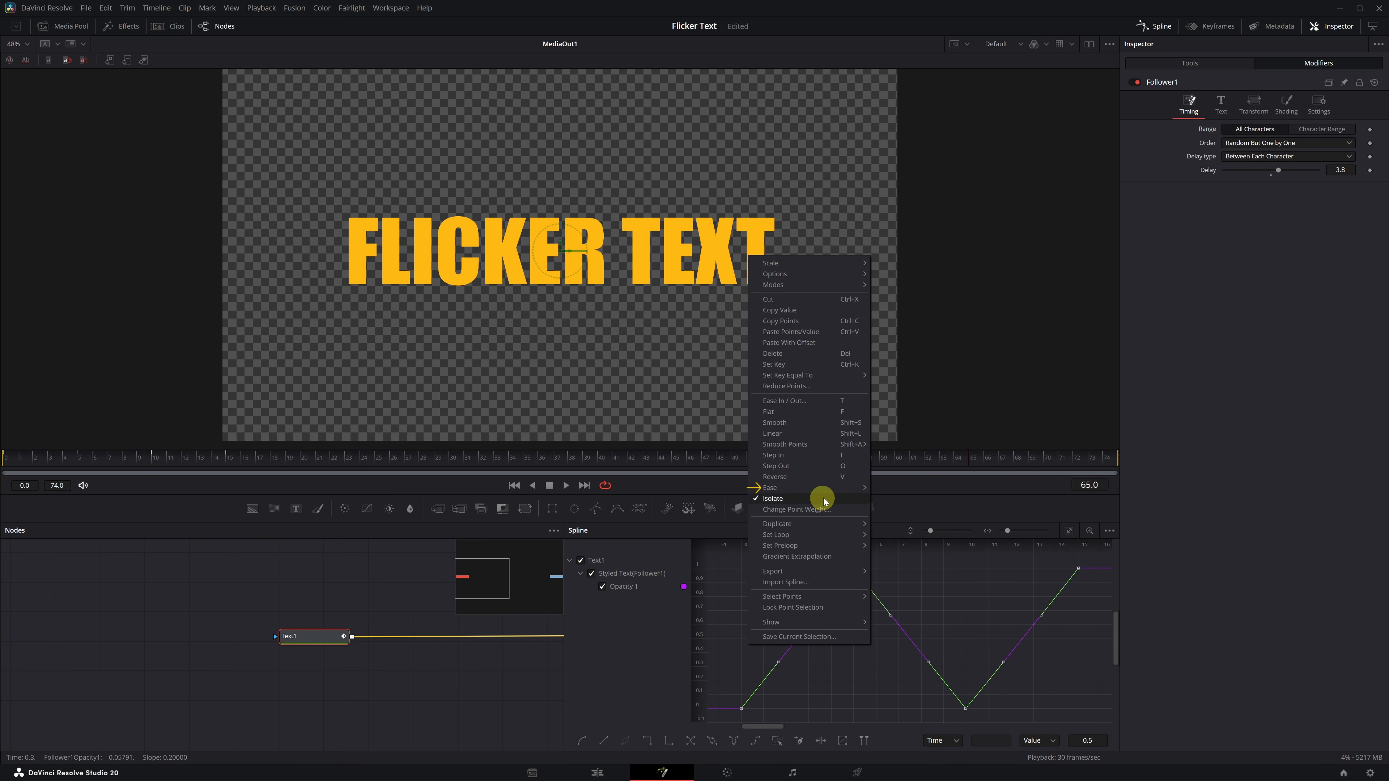
{"action": "mouse_move", "coordinate": [829, 495]}
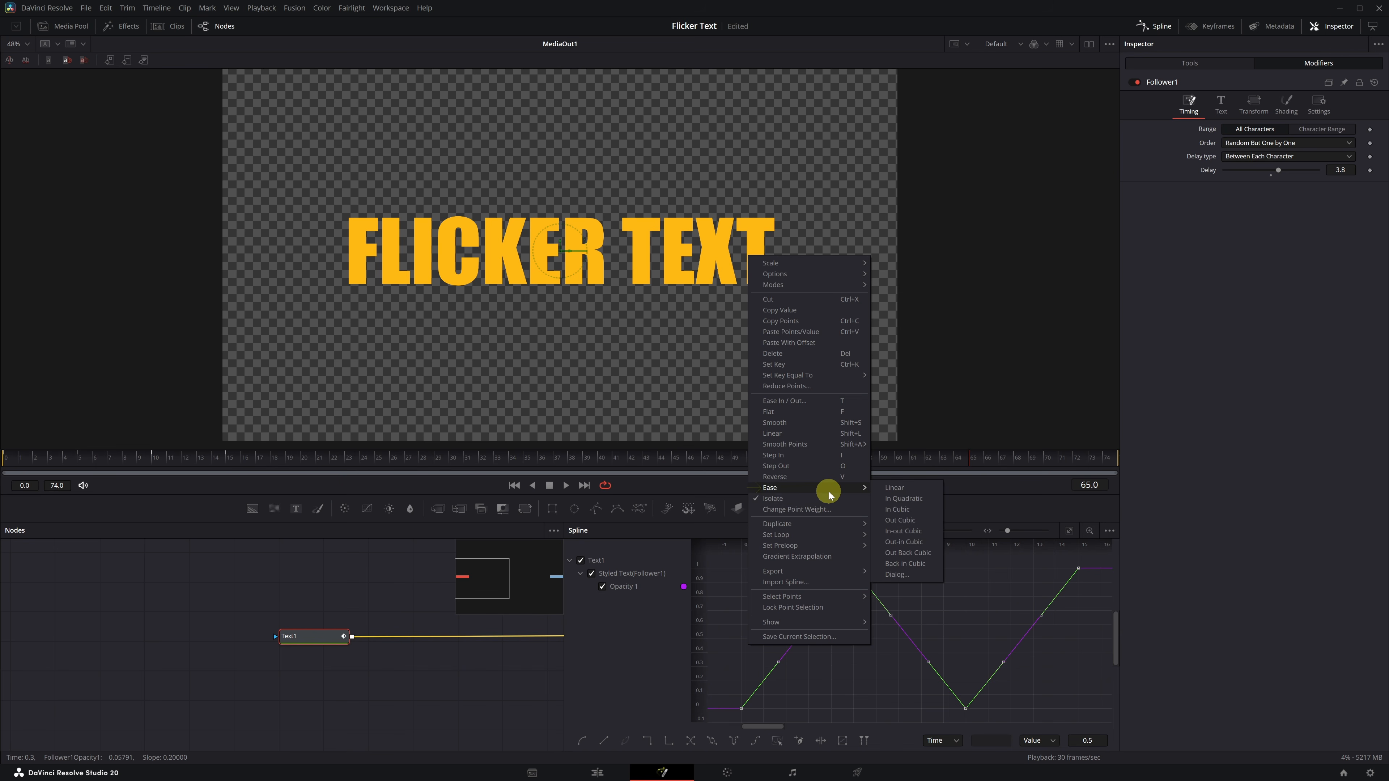
{"action": "left_click", "coordinate": [928, 514]}
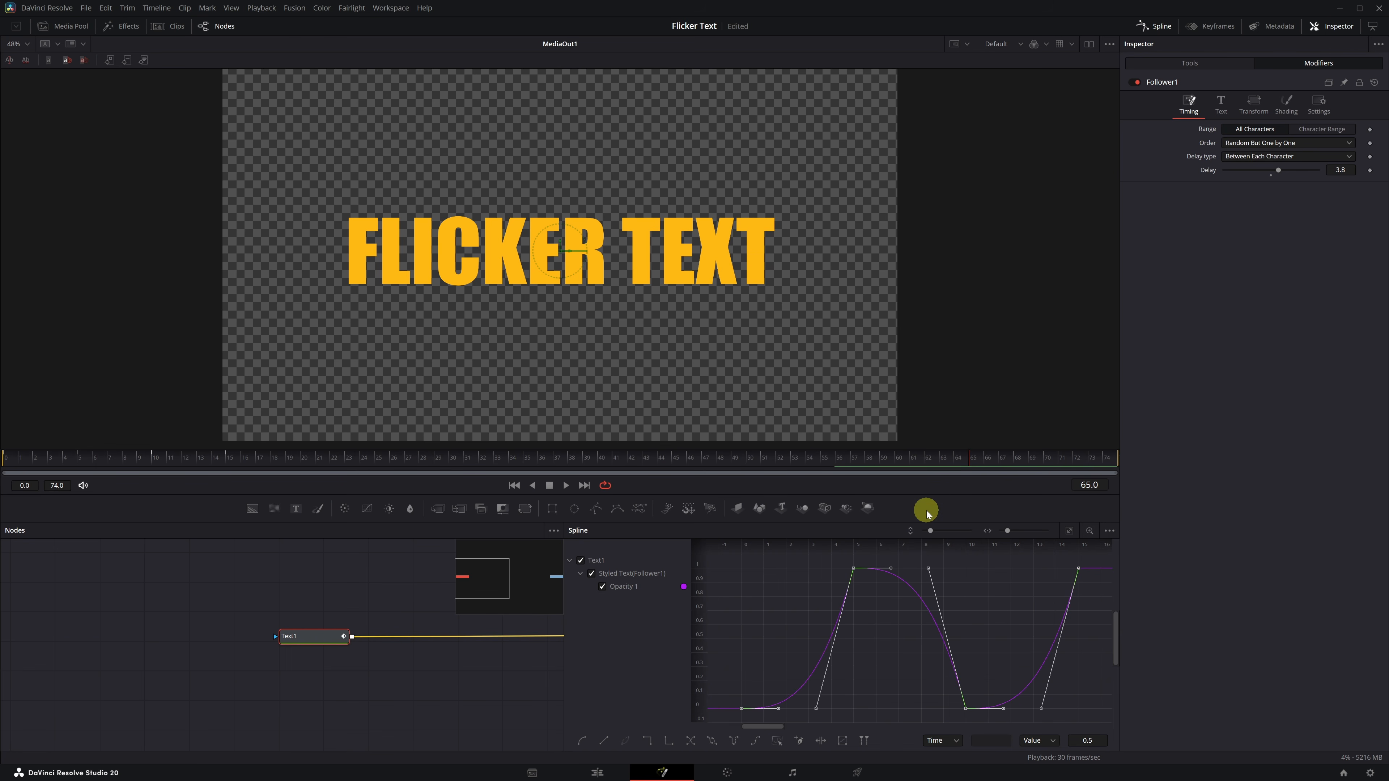
{"action": "left_click", "coordinate": [2, 462]}
{"action": "key", "text": "space"}
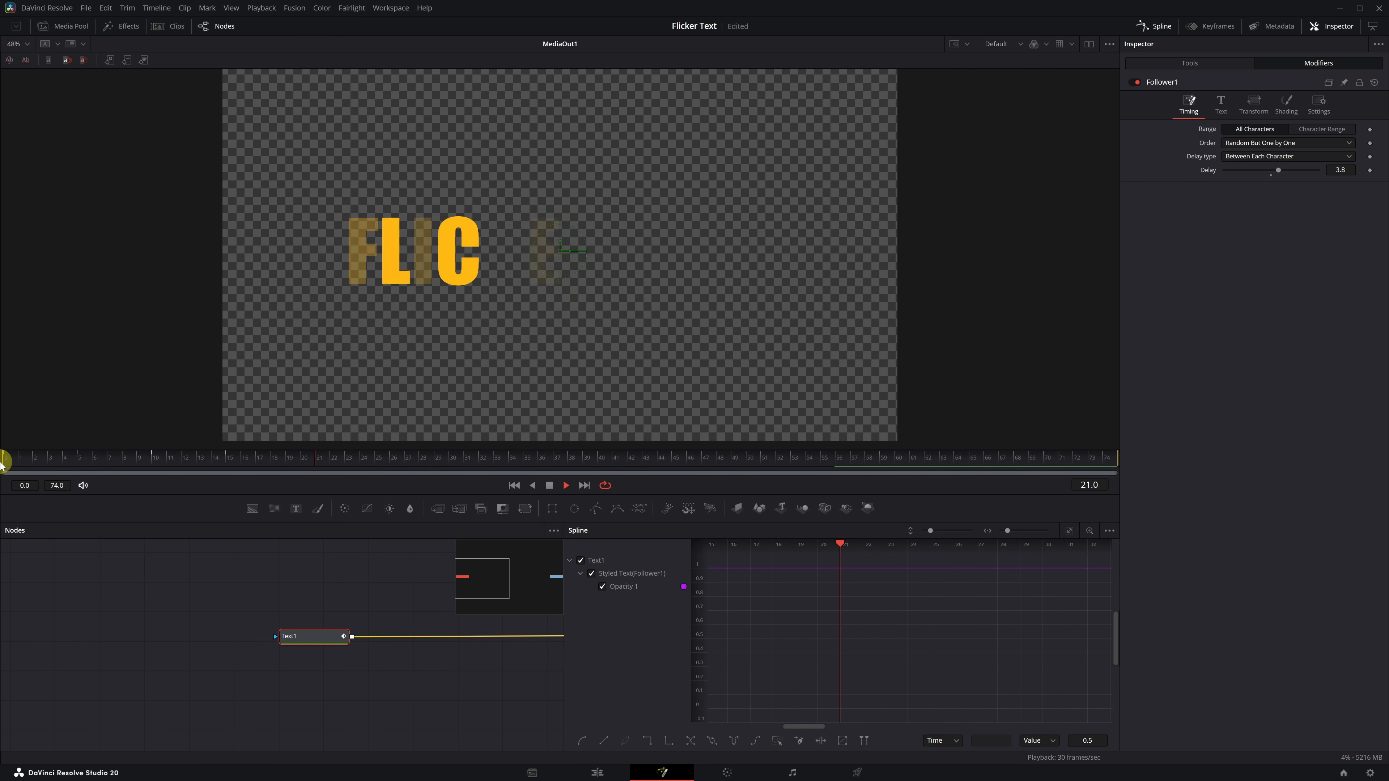
{"action": "key", "text": "space"}
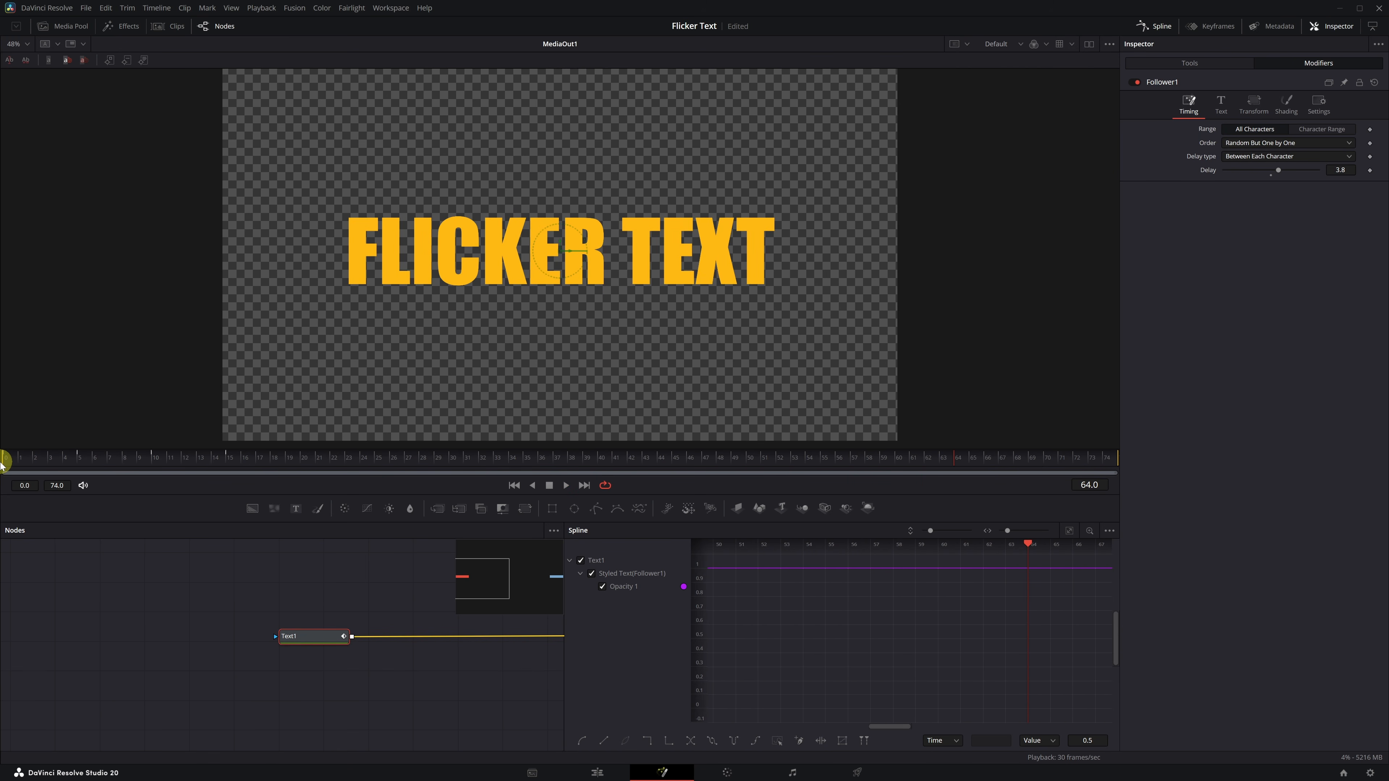
- Close the Spline editor and insert a Flicker Addition node between Text1 and MediaOut1
{"action": "left_click", "coordinate": [1154, 26]}
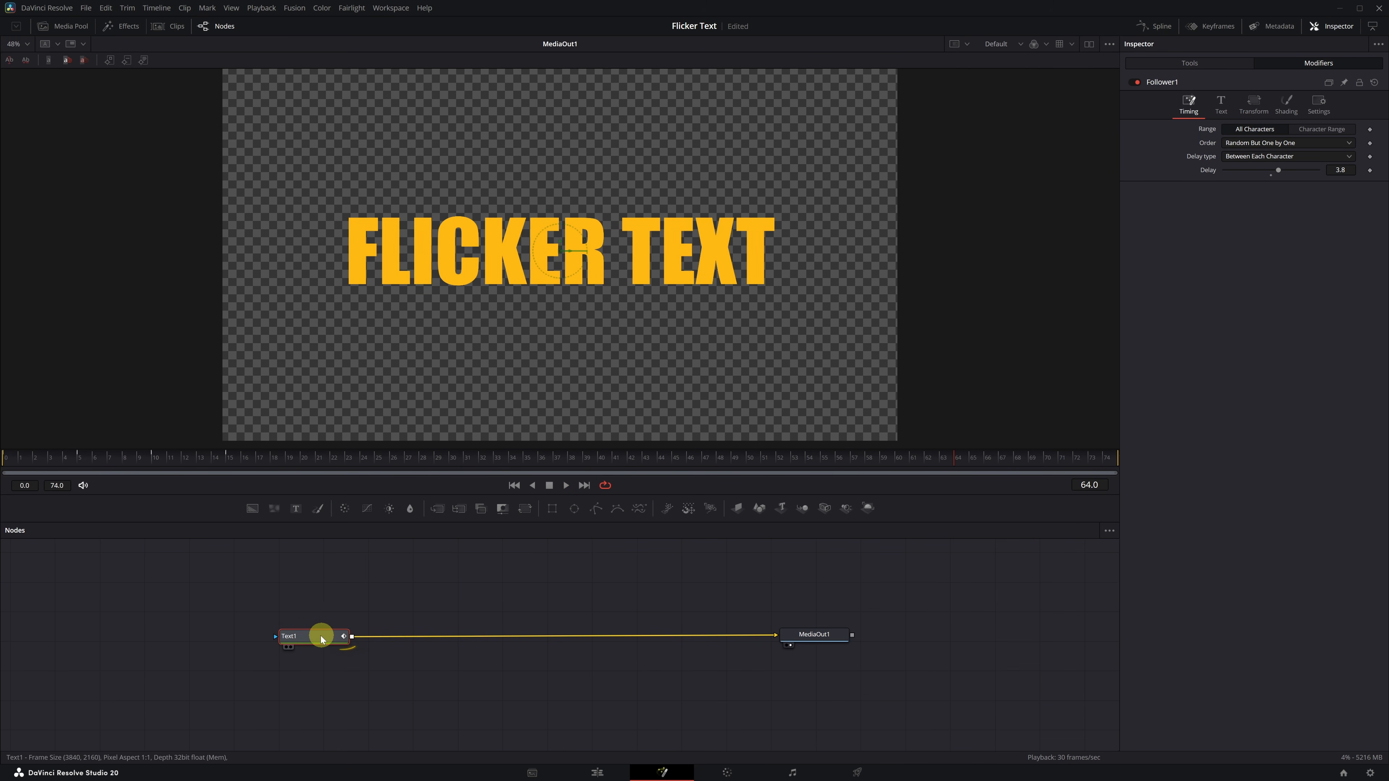
{"action": "left_click", "coordinate": [362, 654]}
{"action": "key", "text": "shift+space"}
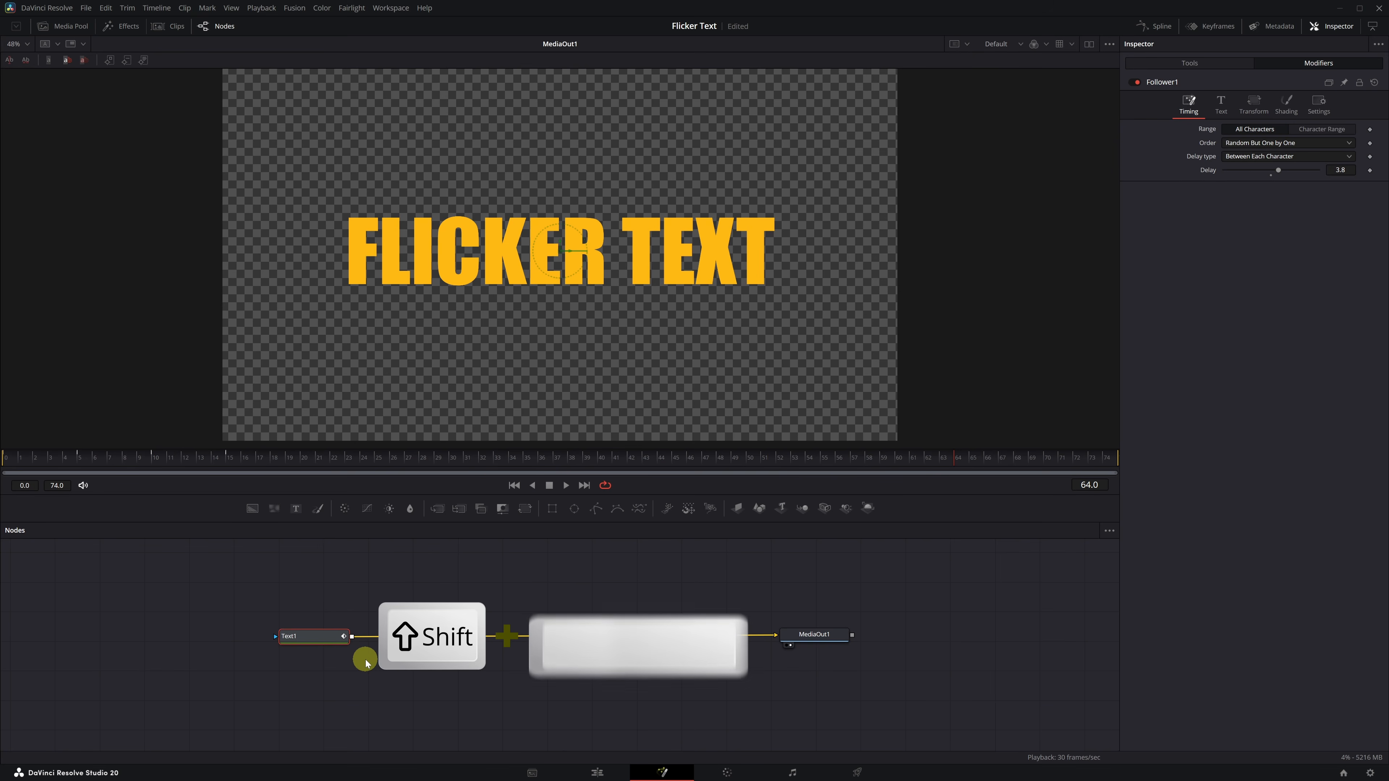
{"action": "type", "text": "FLICK"}
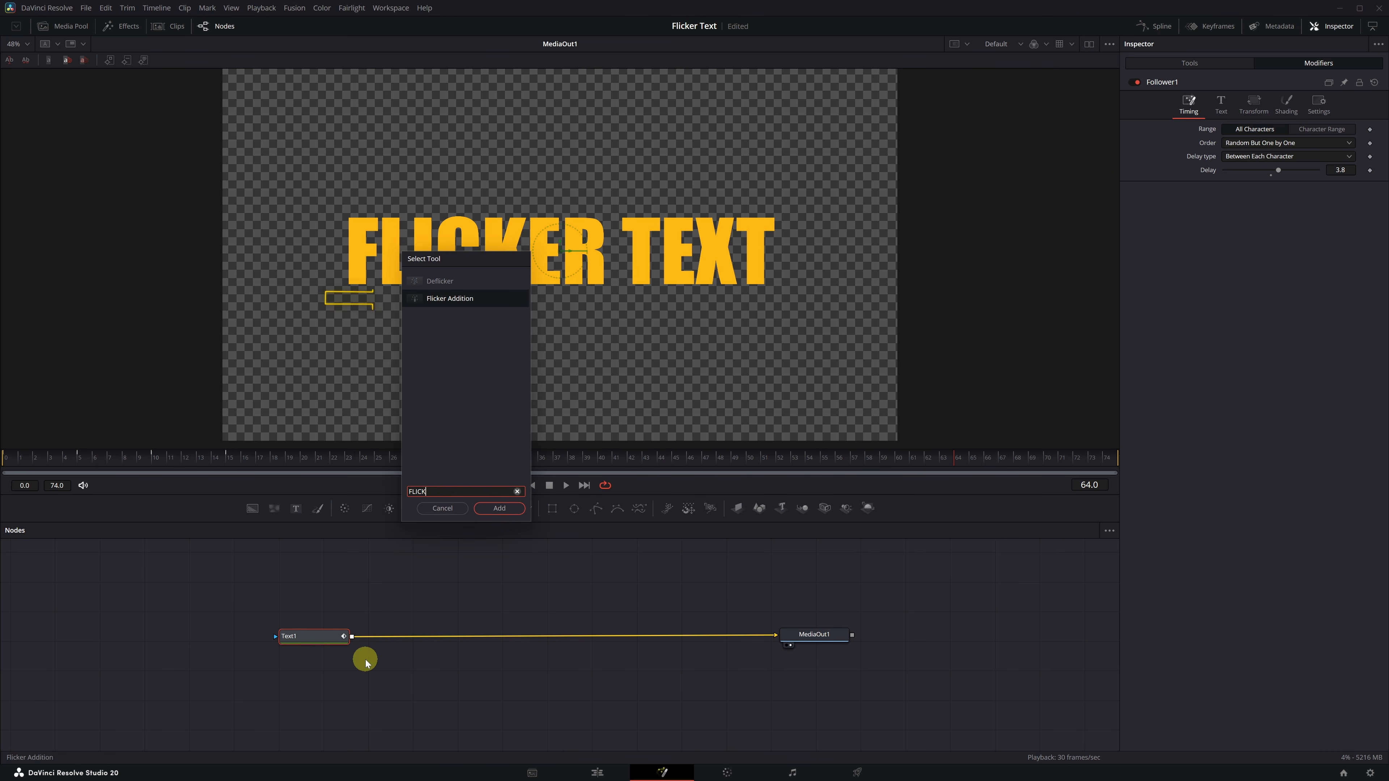
{"action": "left_click", "coordinate": [444, 301]}
{"action": "left_click", "coordinate": [497, 509]}
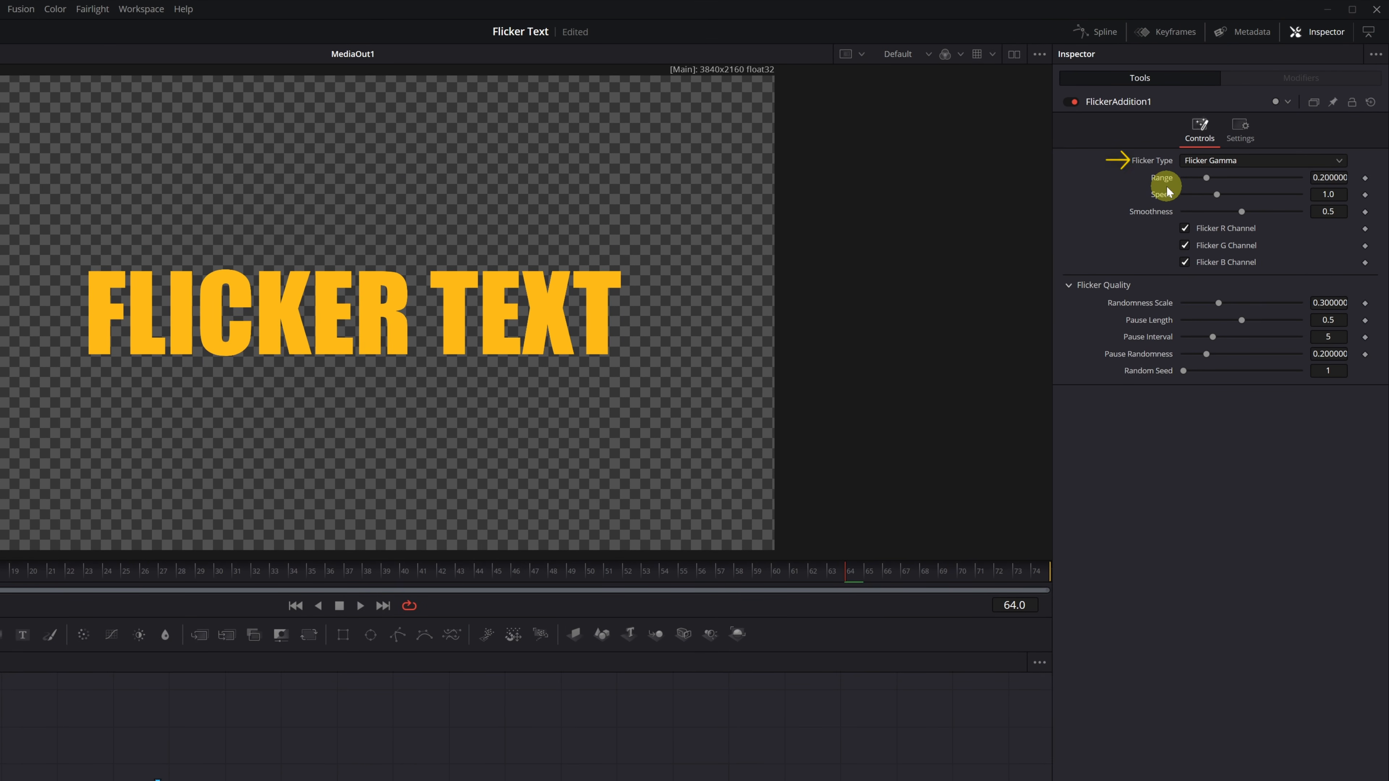
- Set the Flicker Addition node's flicker type to Flicker Gain and its range to 0.802
{"action": "left_click", "coordinate": [1338, 162]}
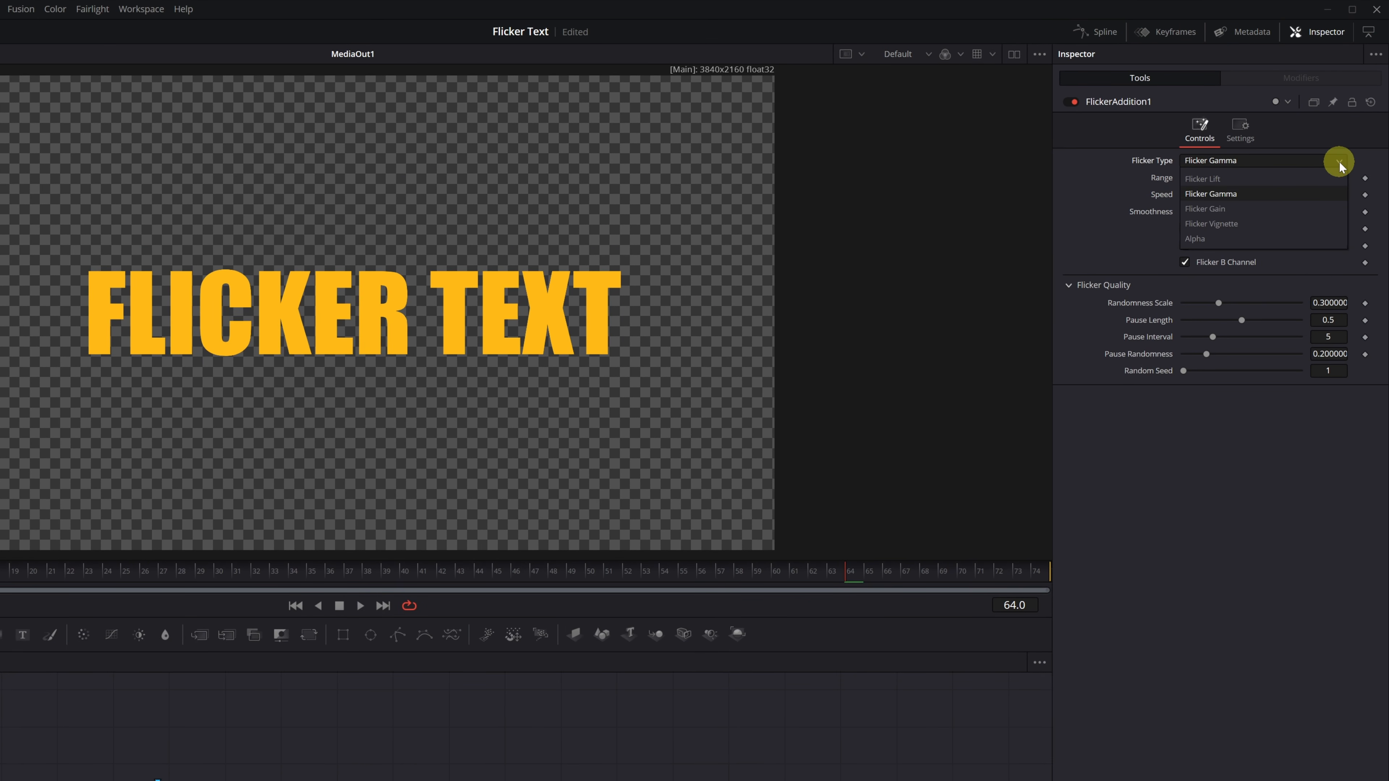
{"action": "left_click", "coordinate": [1205, 213]}
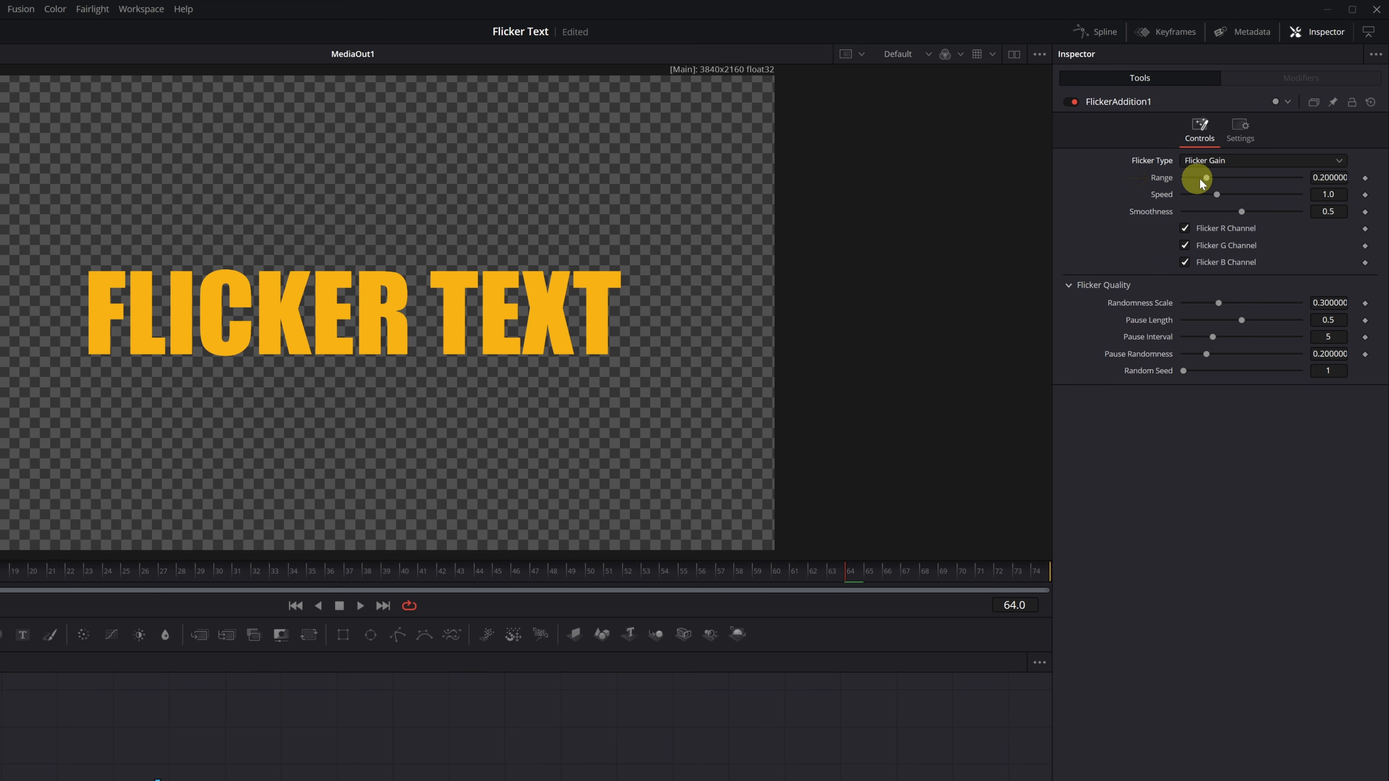
{"action": "left_click_drag", "start_coordinate": [1206, 177], "coordinate": [1277, 180]}
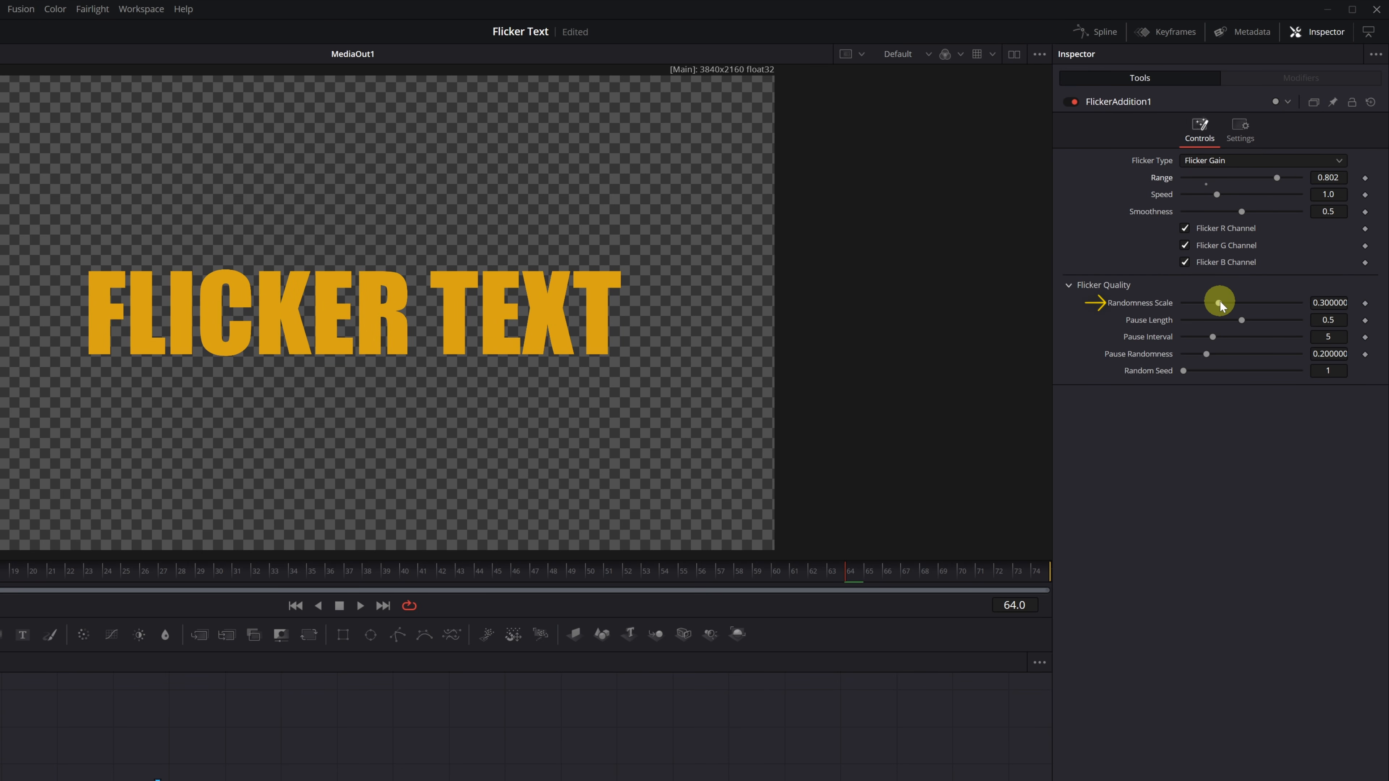
- Set the flicker's randomness scale to 1.0, pause interval to 1 and random seed to 5, and scrub through the result
{"action": "left_click_drag", "start_coordinate": [1219, 301], "coordinate": [1307, 304]}
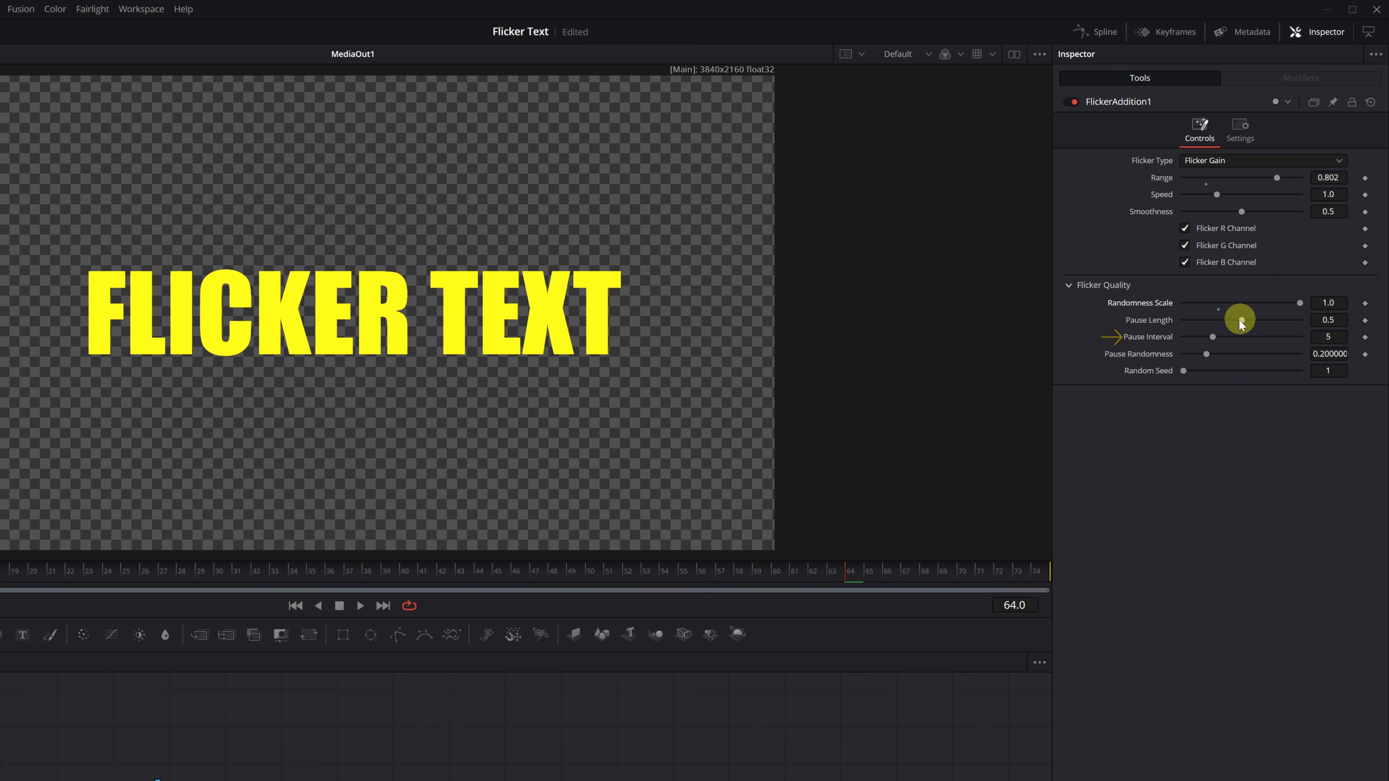
{"action": "mouse_move", "coordinate": [1214, 336]}
{"action": "left_mouse_down"}
{"action": "mouse_move", "coordinate": [1190, 339]}
{"action": "mouse_move", "coordinate": [1194, 372]}
{"action": "mouse_move", "coordinate": [1240, 371]}
{"action": "left_mouse_up"}
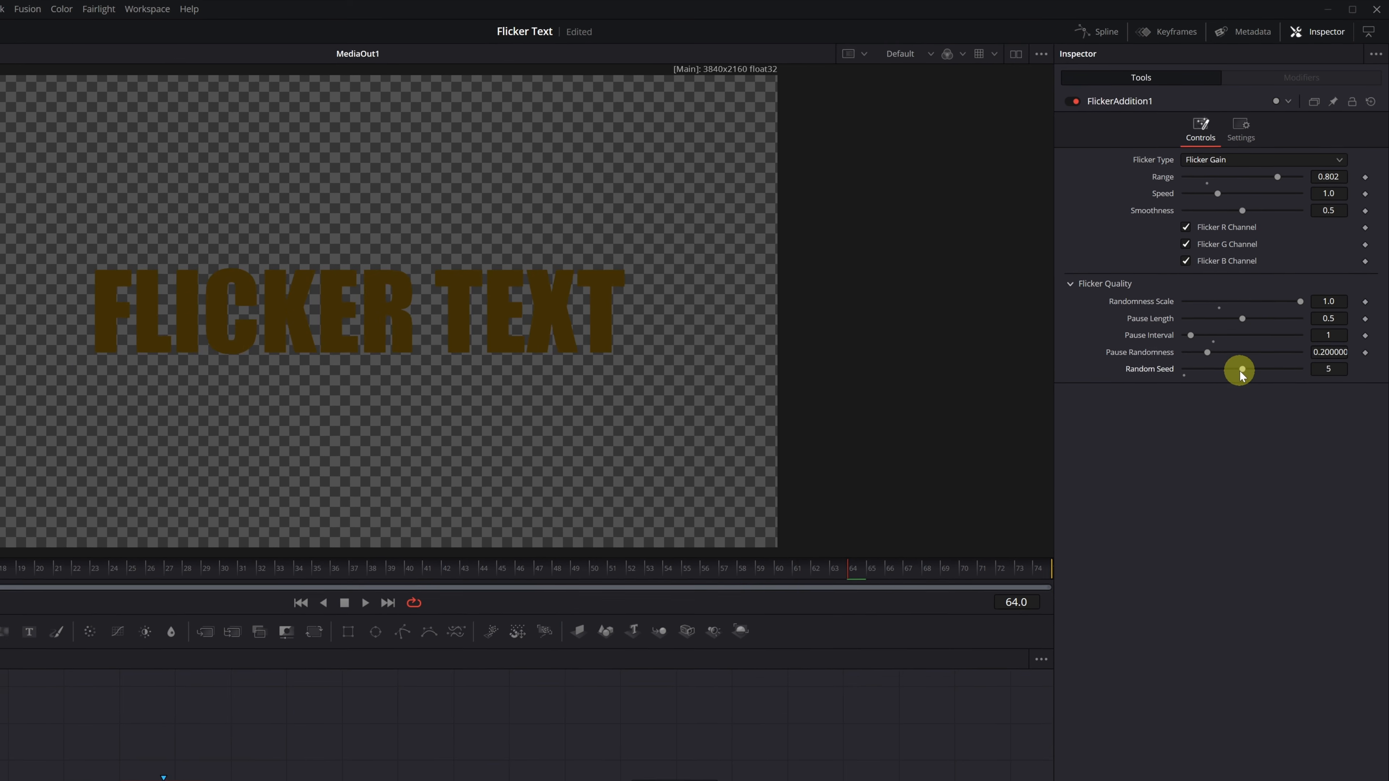
{"action": "left_click_drag", "start_coordinate": [41, 458], "coordinate": [517, 466]}
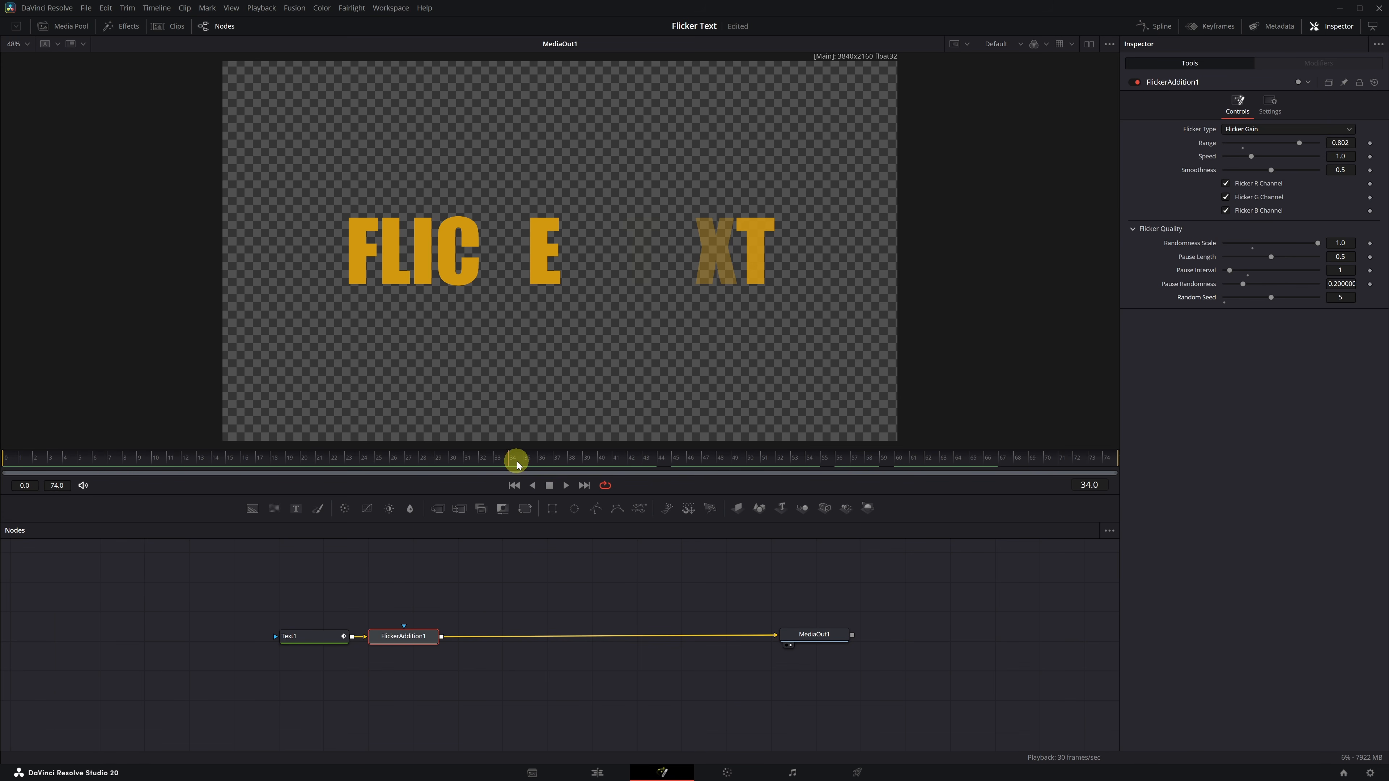
{"action": "left_click_drag", "start_coordinate": [517, 462], "coordinate": [522, 460]}
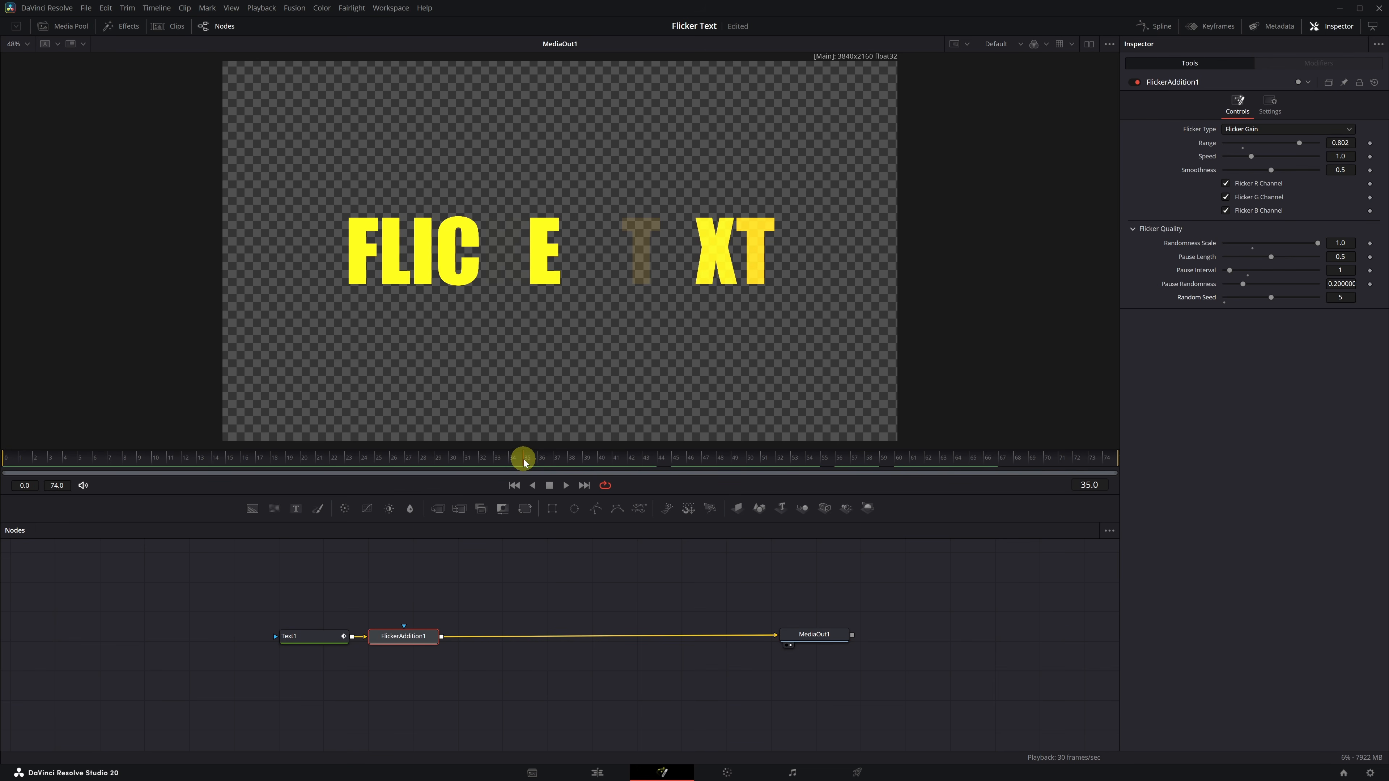
- Keyframe the Flicker Addition's range at 0.802 on frame 35 and at 0.0 on frame 50, and play back the result
{"action": "left_click", "coordinate": [1370, 145]}
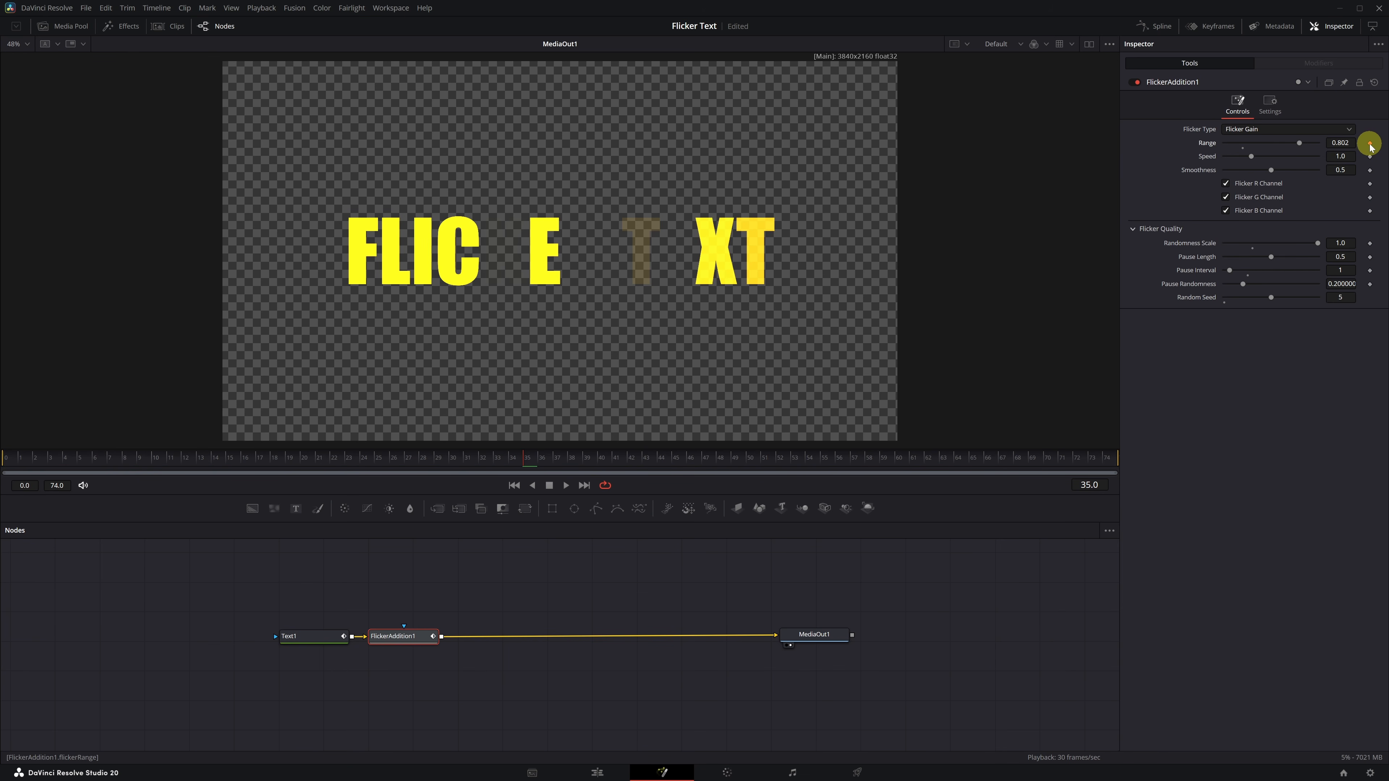
{"action": "left_click", "coordinate": [748, 461]}
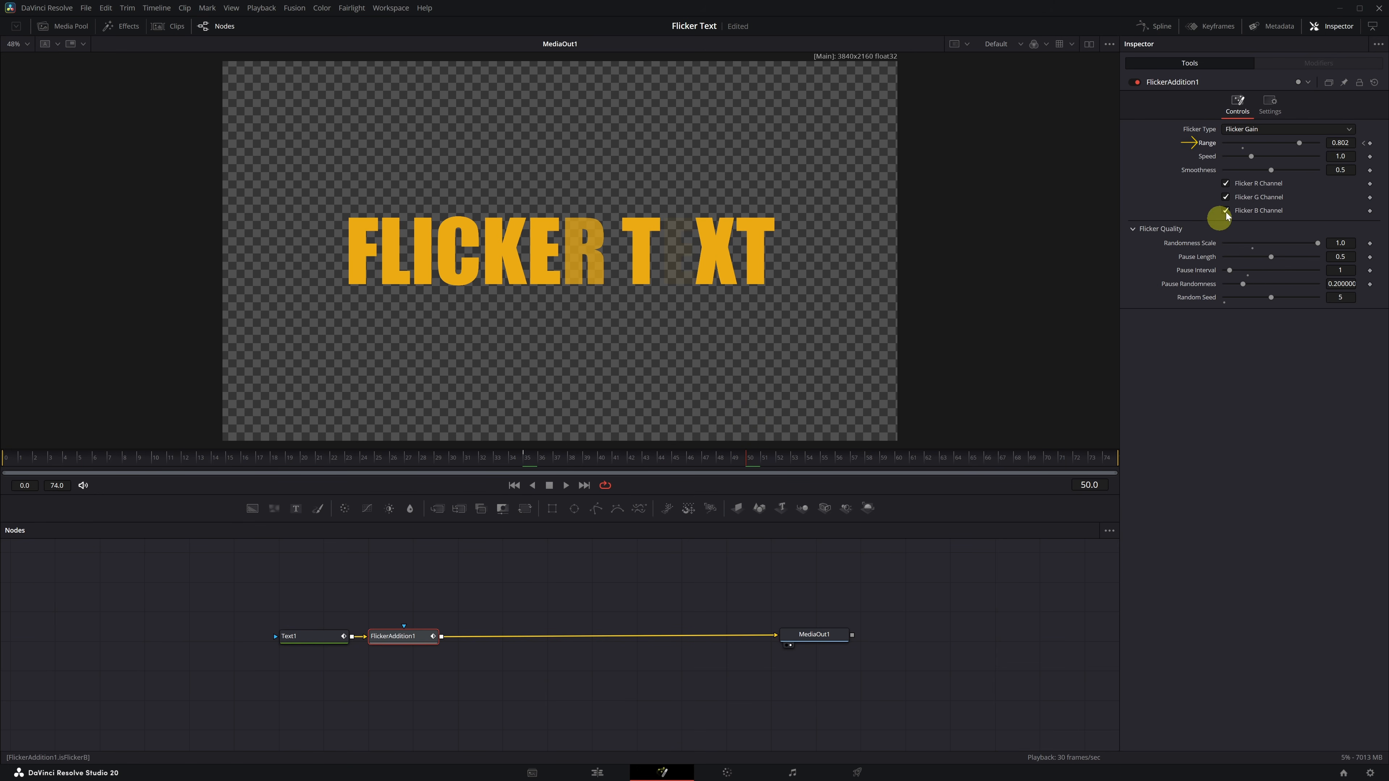
{"action": "left_click_drag", "start_coordinate": [1299, 144], "coordinate": [1261, 148]}
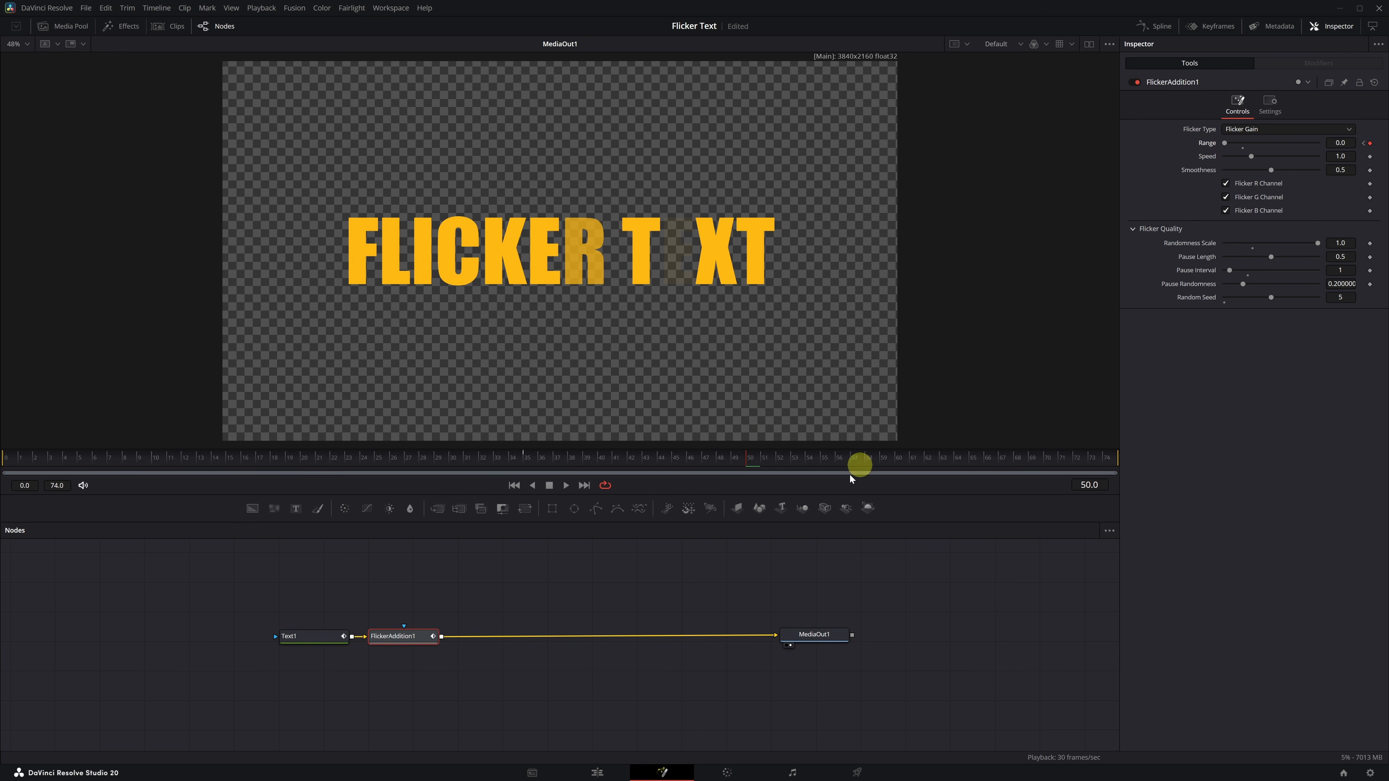
{"action": "key", "text": "space"}
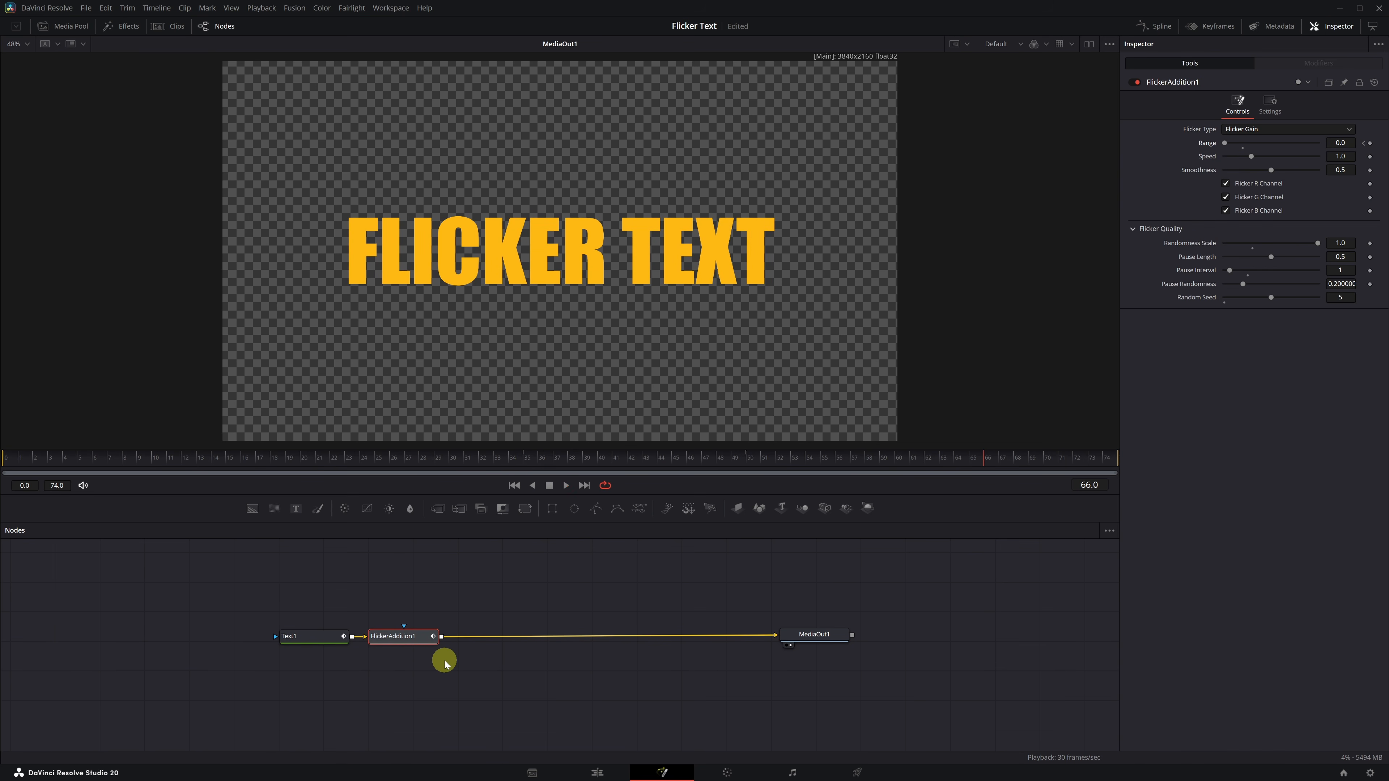
- Insert two Glow nodes in a row between FlickerAddition1 and MediaOut1
{"action": "key", "text": "shift+space"}
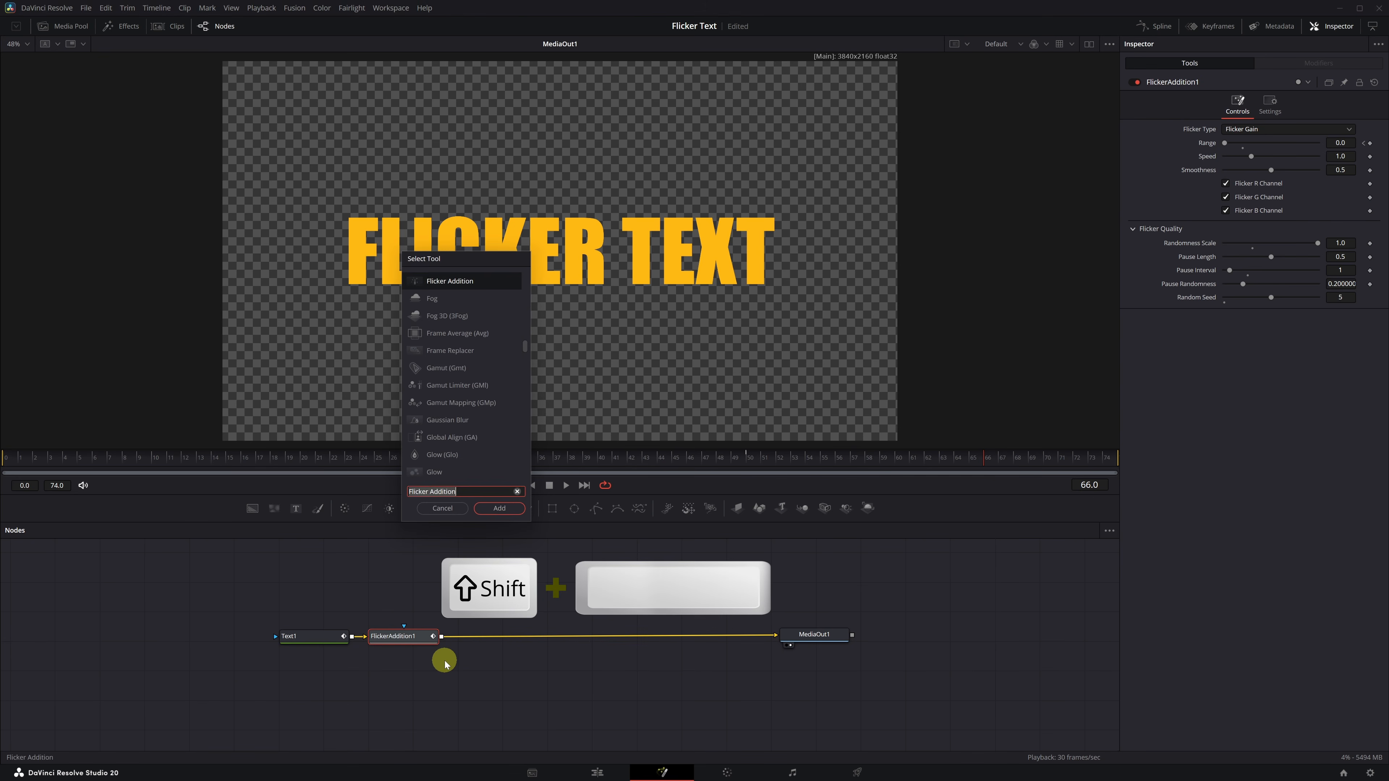
{"action": "type", "text": "GLOW"}
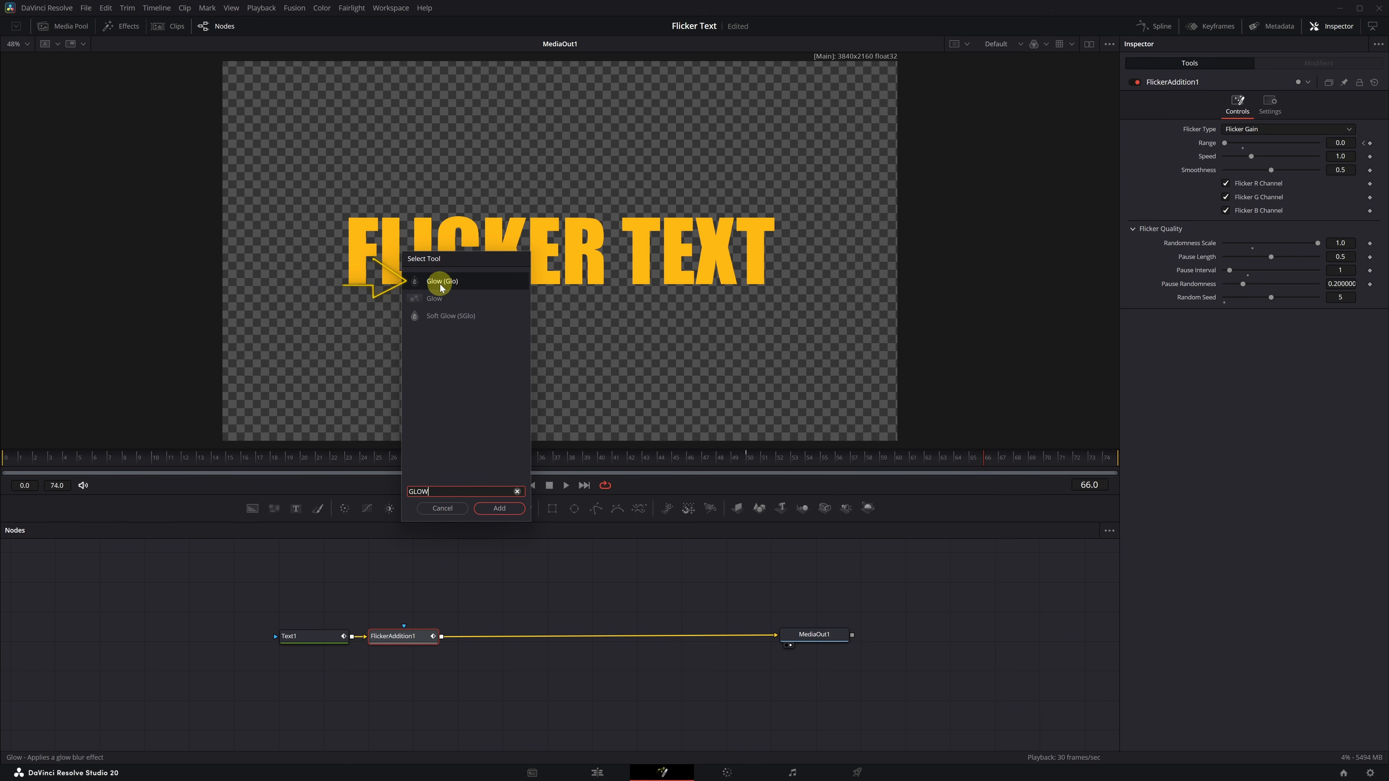
{"action": "left_click", "coordinate": [512, 508]}
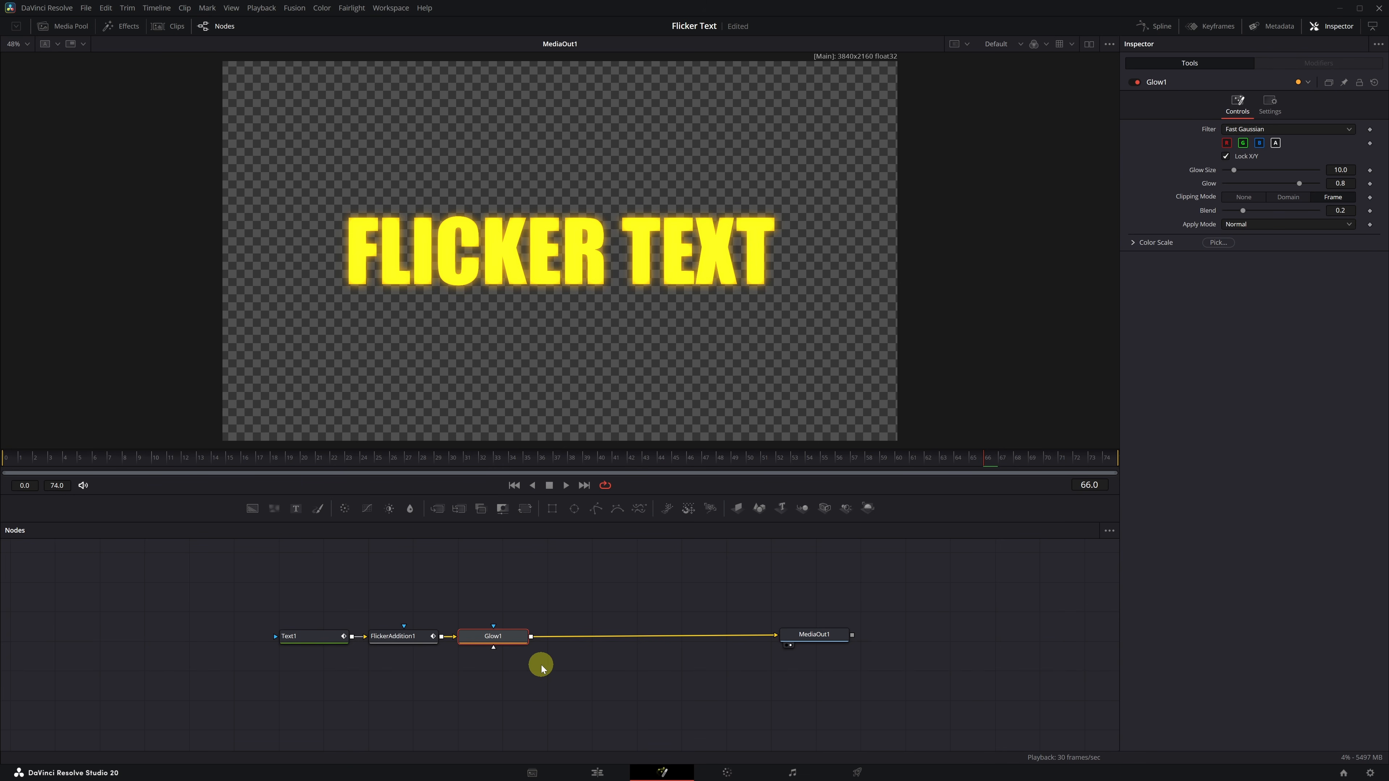
{"action": "key", "text": "shift+space"}
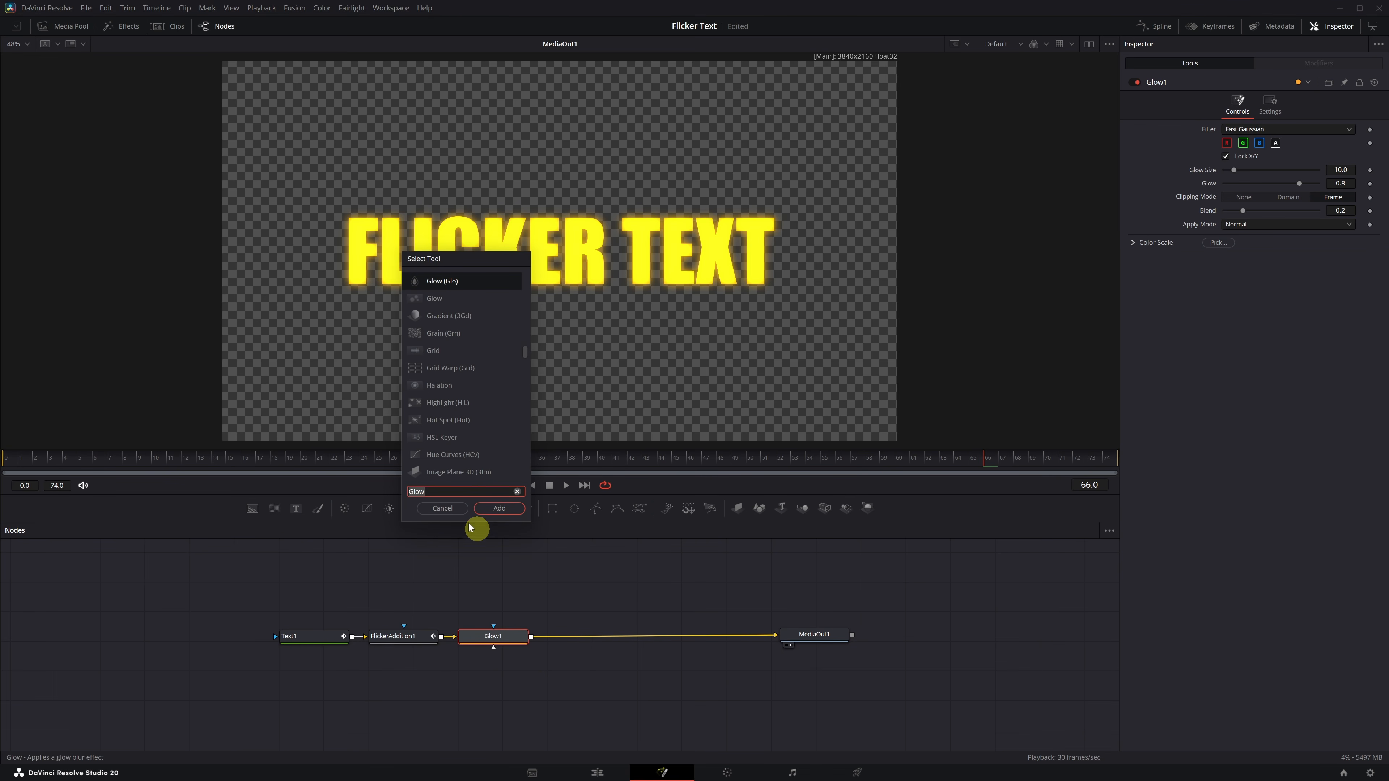
{"action": "left_click", "coordinate": [499, 508]}
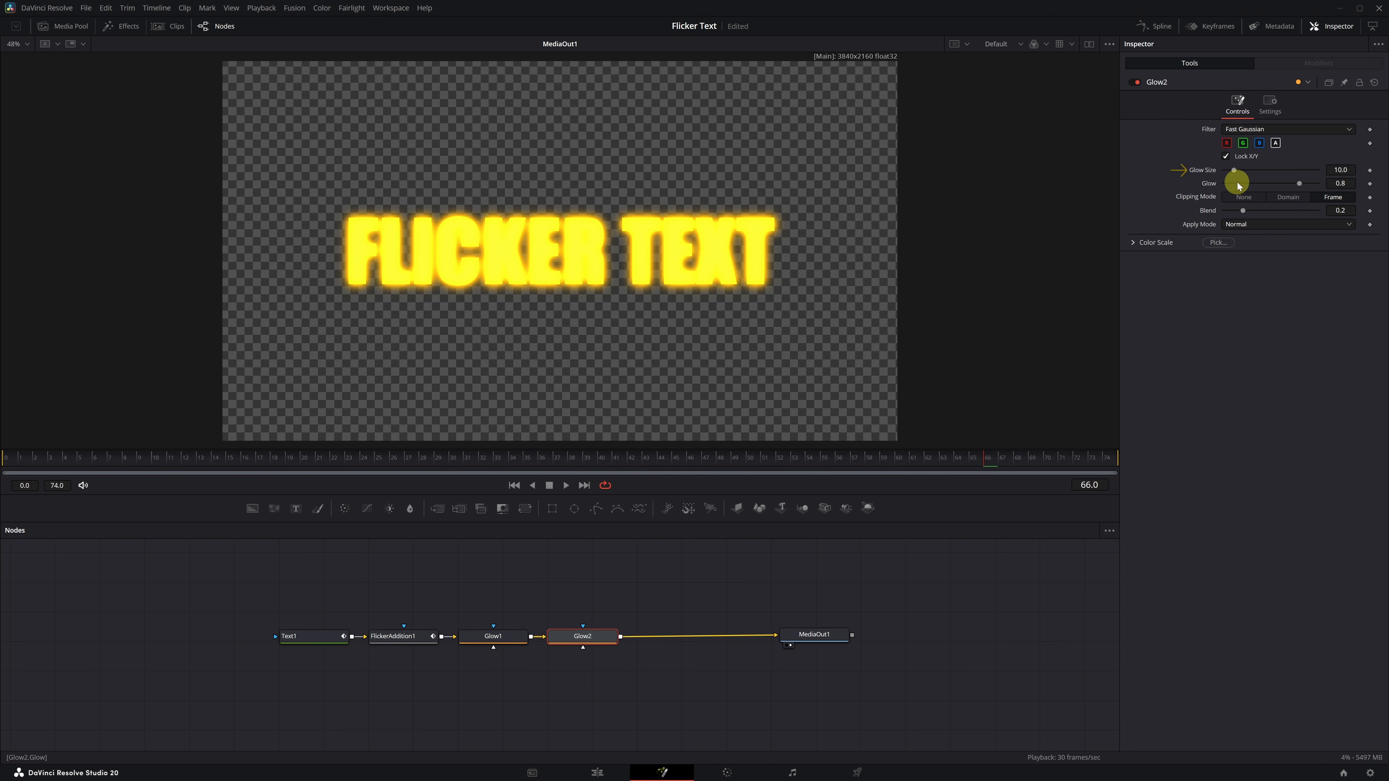
- Set the second Glow node's glow size to 90.7 and glow to 0.413, and play back the flickering text
{"action": "left_click_drag", "start_coordinate": [1235, 173], "coordinate": [1298, 180]}
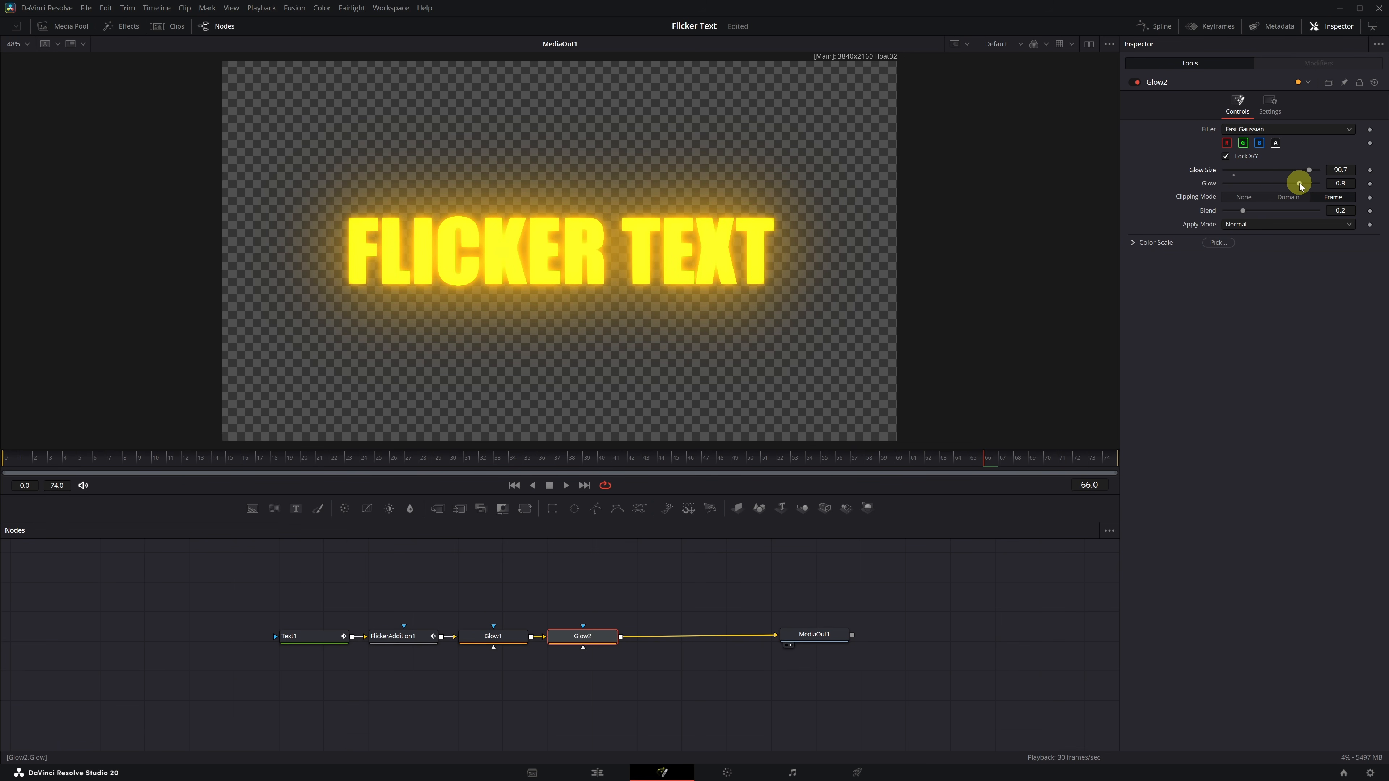
{"action": "left_click_drag", "start_coordinate": [1300, 185], "coordinate": [1268, 190]}
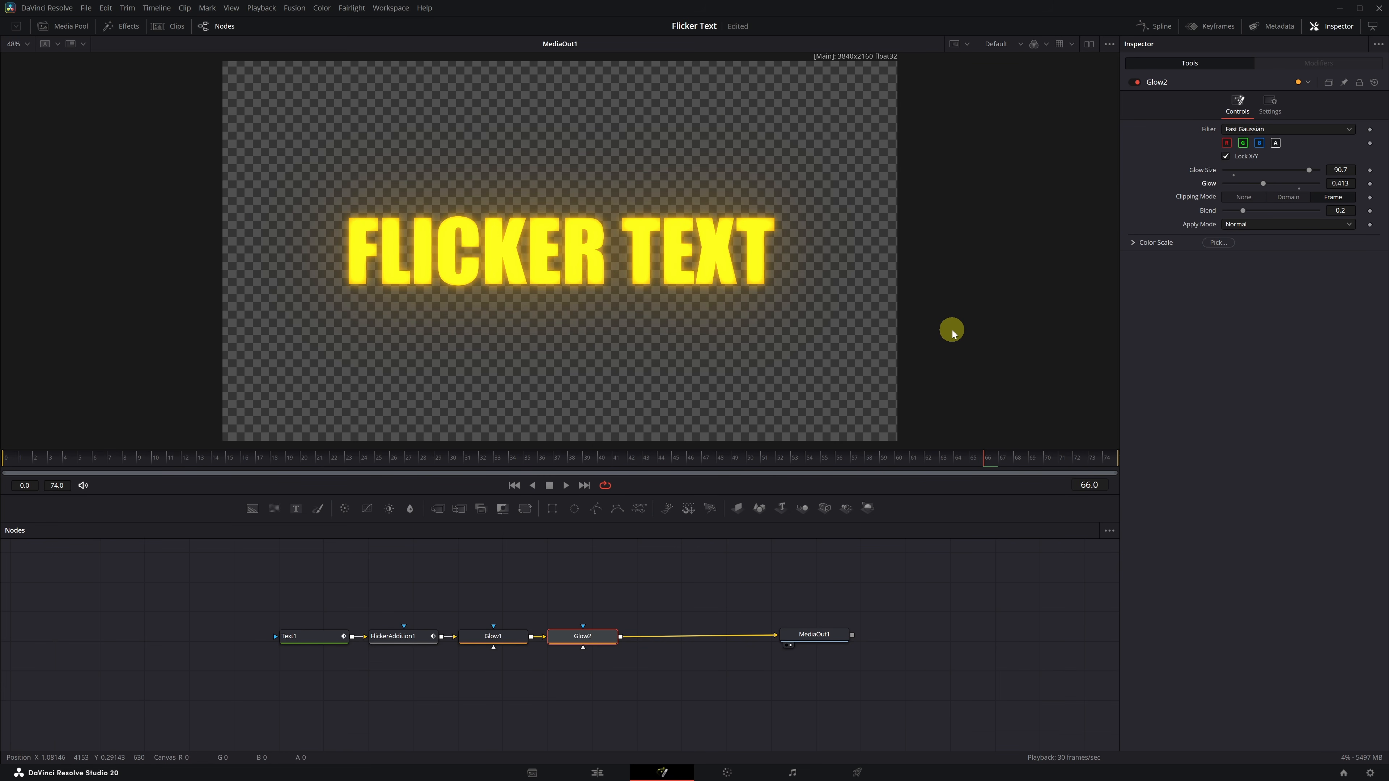
{"action": "key", "text": "space"}
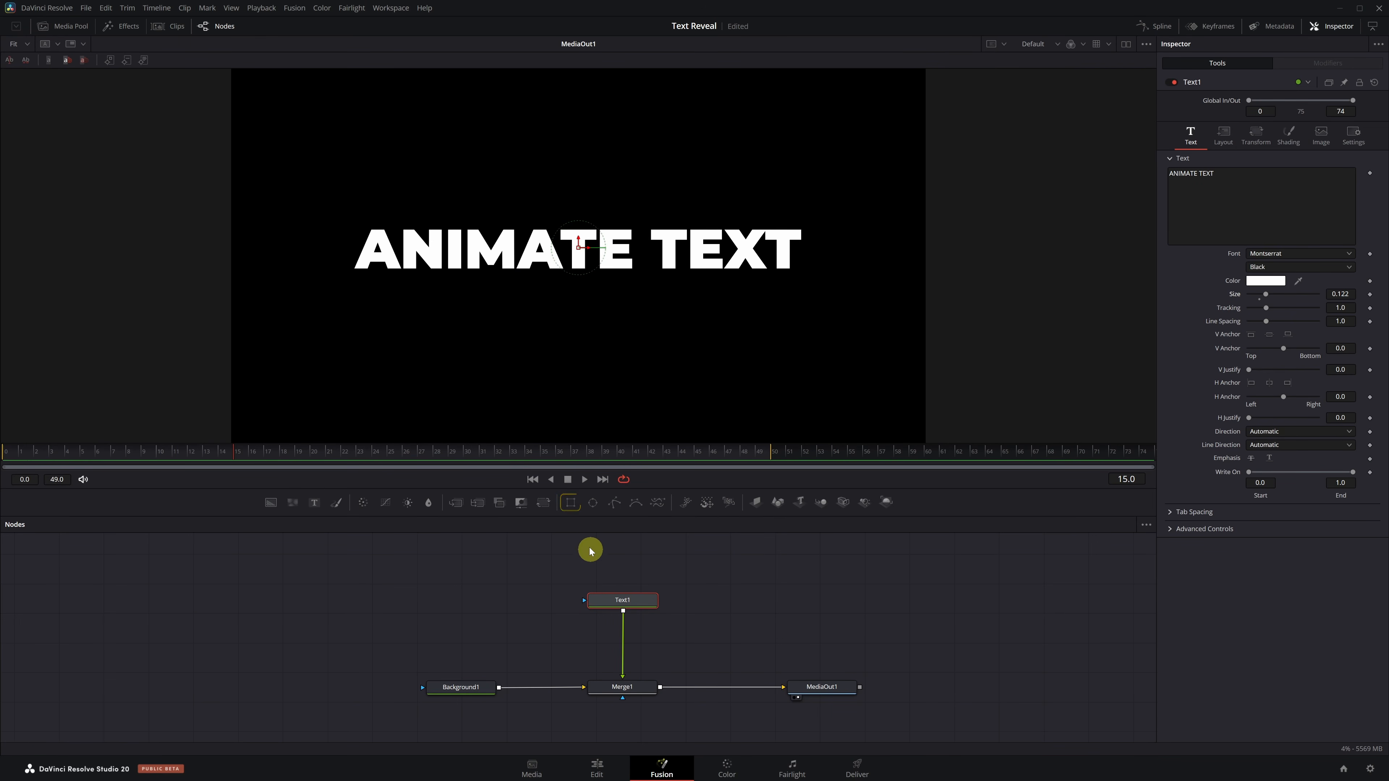
- Mask Text1 in the Text Reveal composition with a rectangle about 0.953 wide and 0.131 high that closely frames the title's height
{"action": "left_click", "coordinate": [571, 504]}
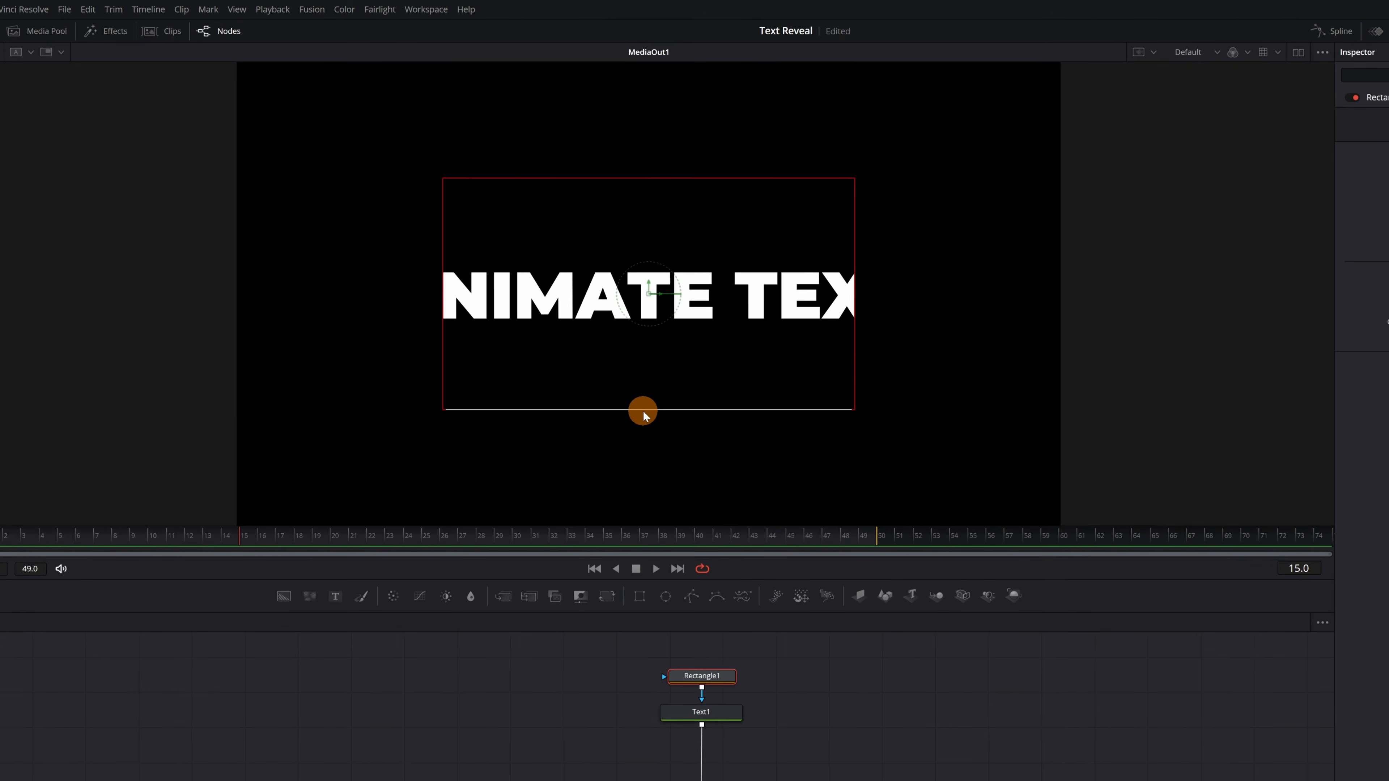
{"action": "left_click_drag", "start_coordinate": [645, 409], "coordinate": [699, 355]}
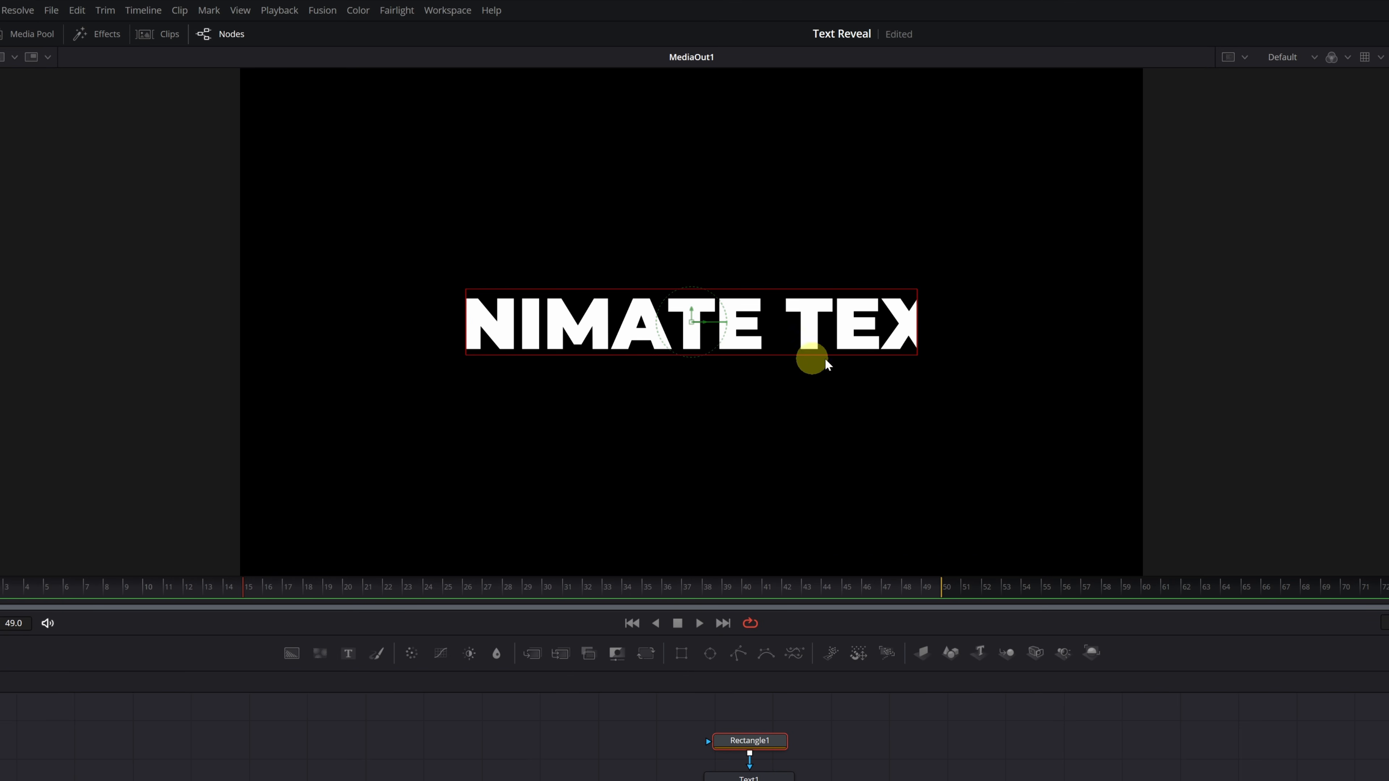
{"action": "left_click_drag", "start_coordinate": [916, 323], "coordinate": [1120, 326]}
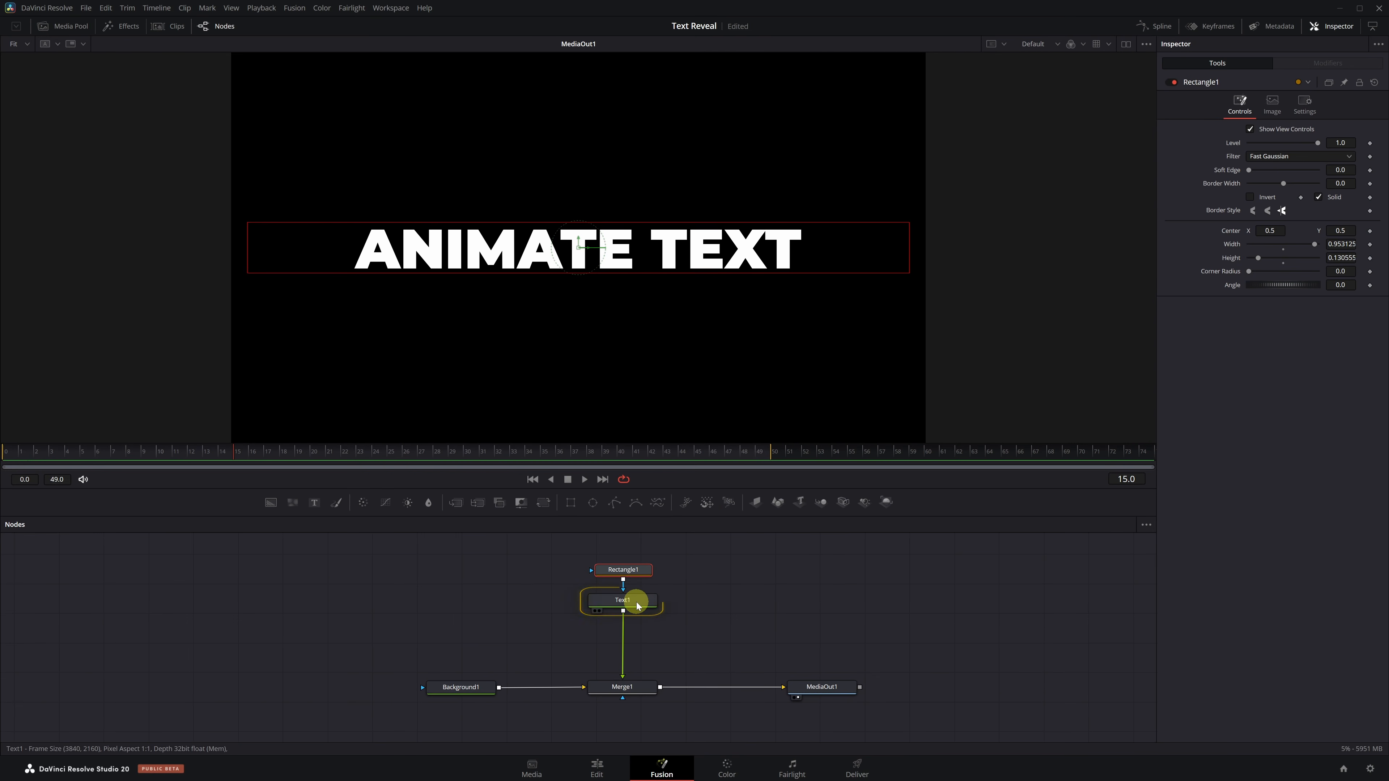
- Add a Follower modifier to Text1's text and set its transform to Words
{"action": "left_click", "coordinate": [636, 602]}
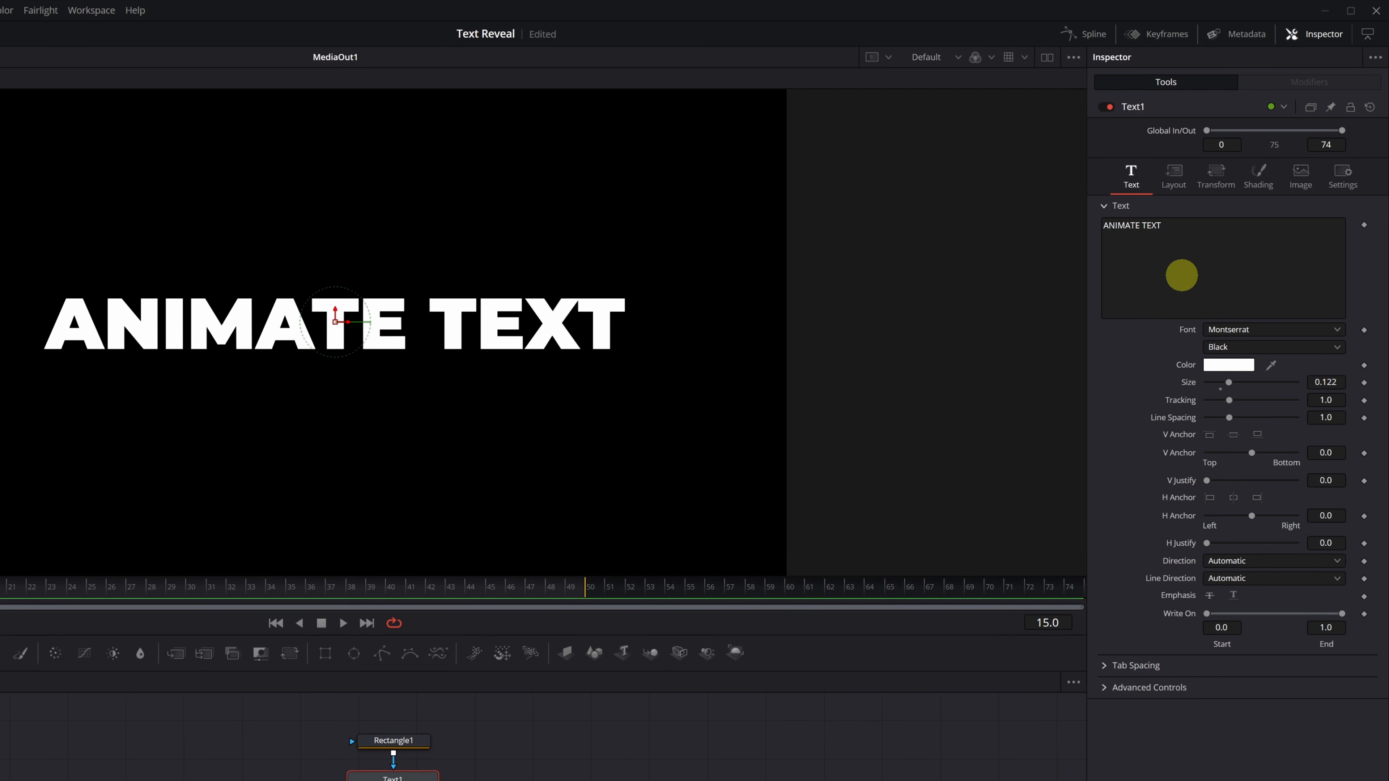
{"action": "right_click", "coordinate": [1181, 275]}
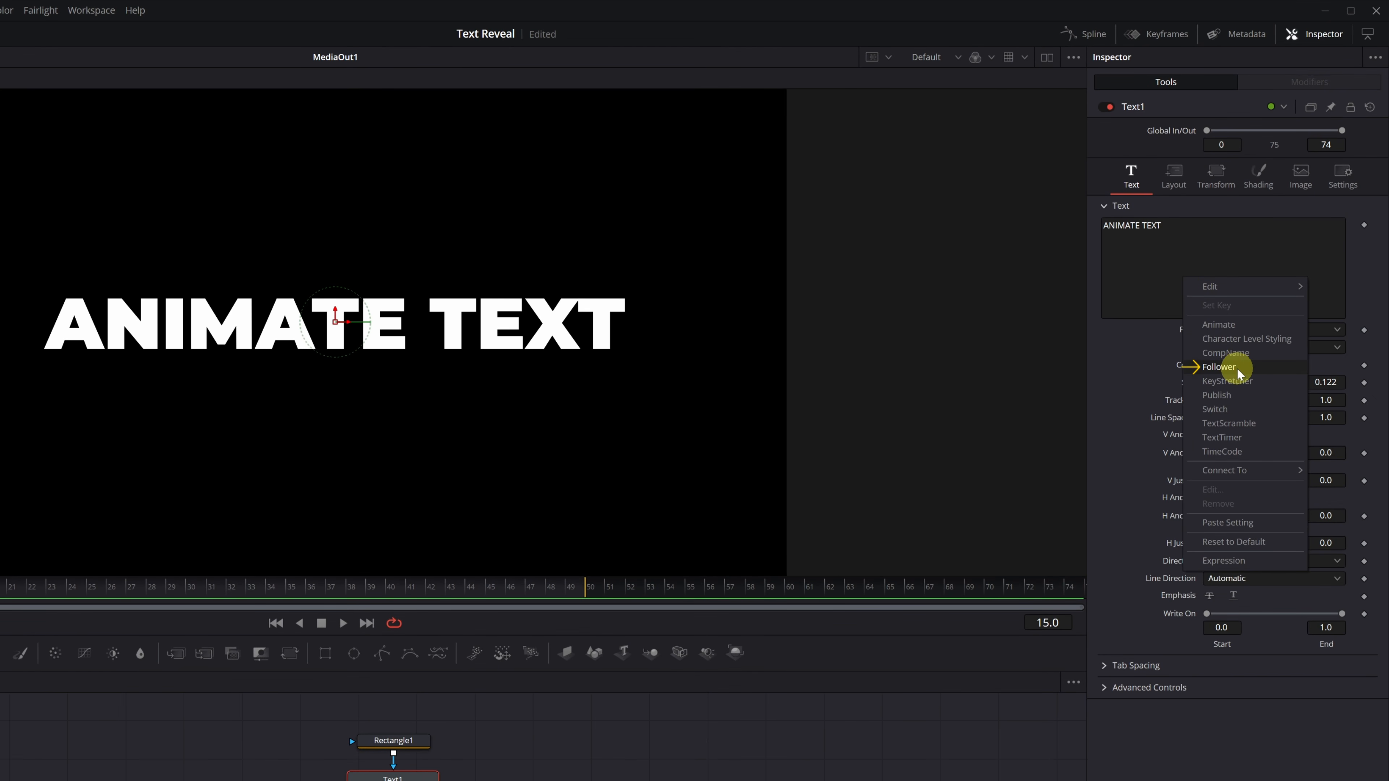
{"action": "left_click", "coordinate": [1219, 366]}
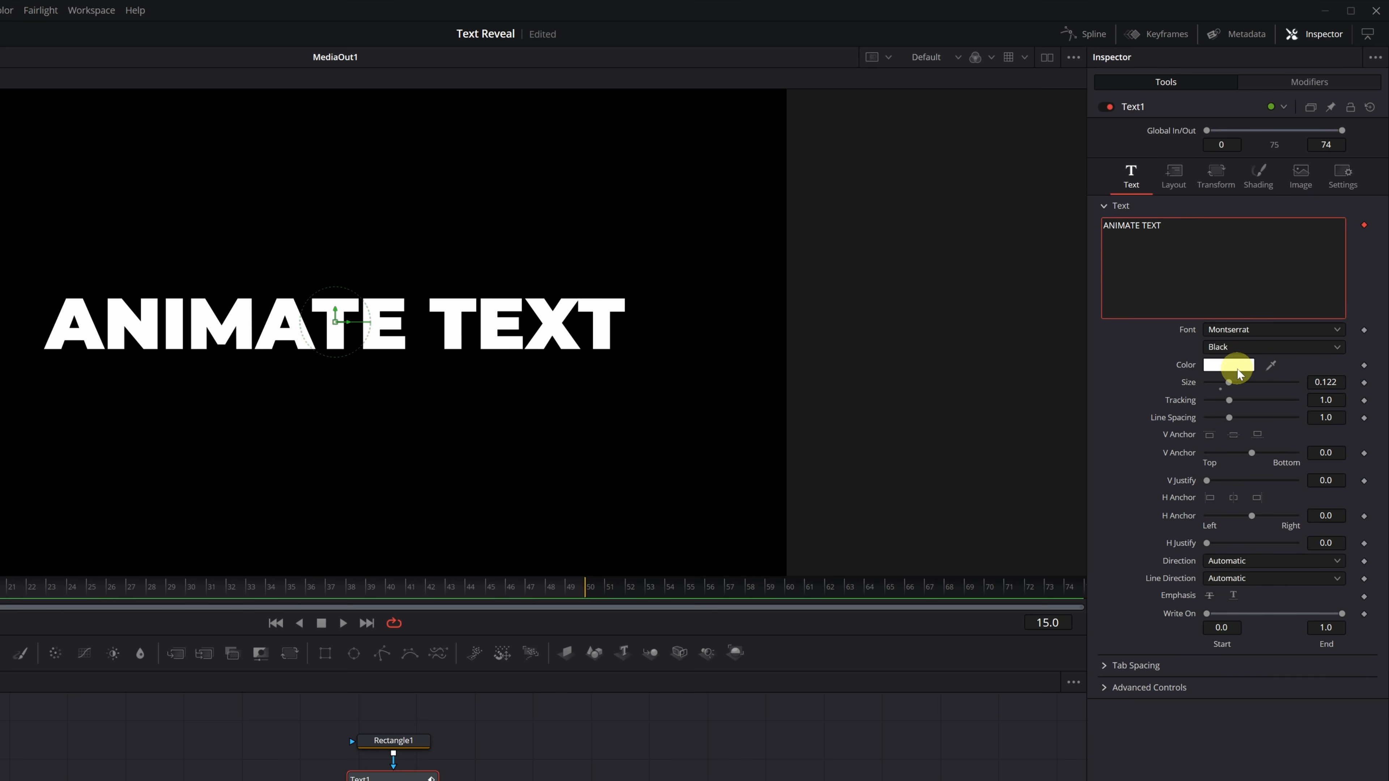
{"action": "left_click", "coordinate": [1303, 87]}
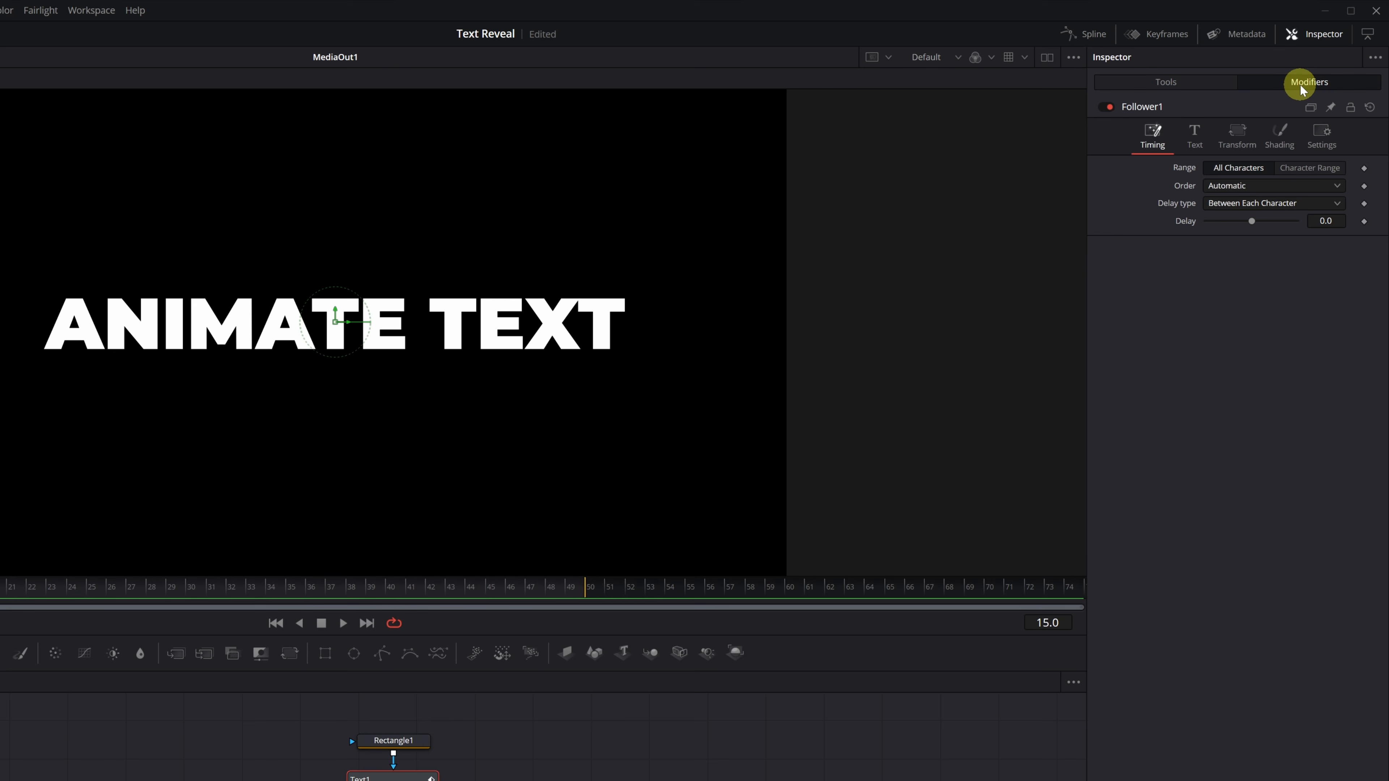
{"action": "left_click", "coordinate": [1235, 153]}
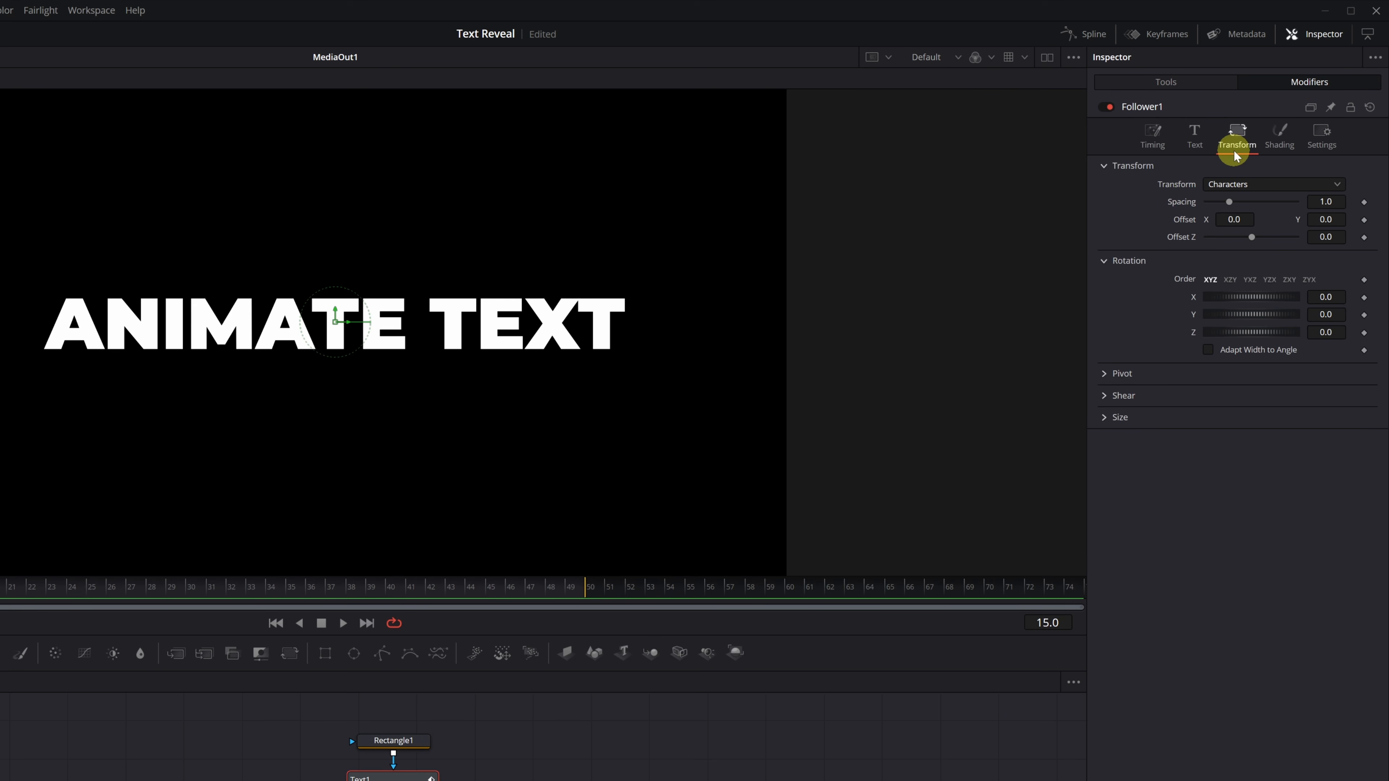
{"action": "left_click", "coordinate": [1336, 185]}
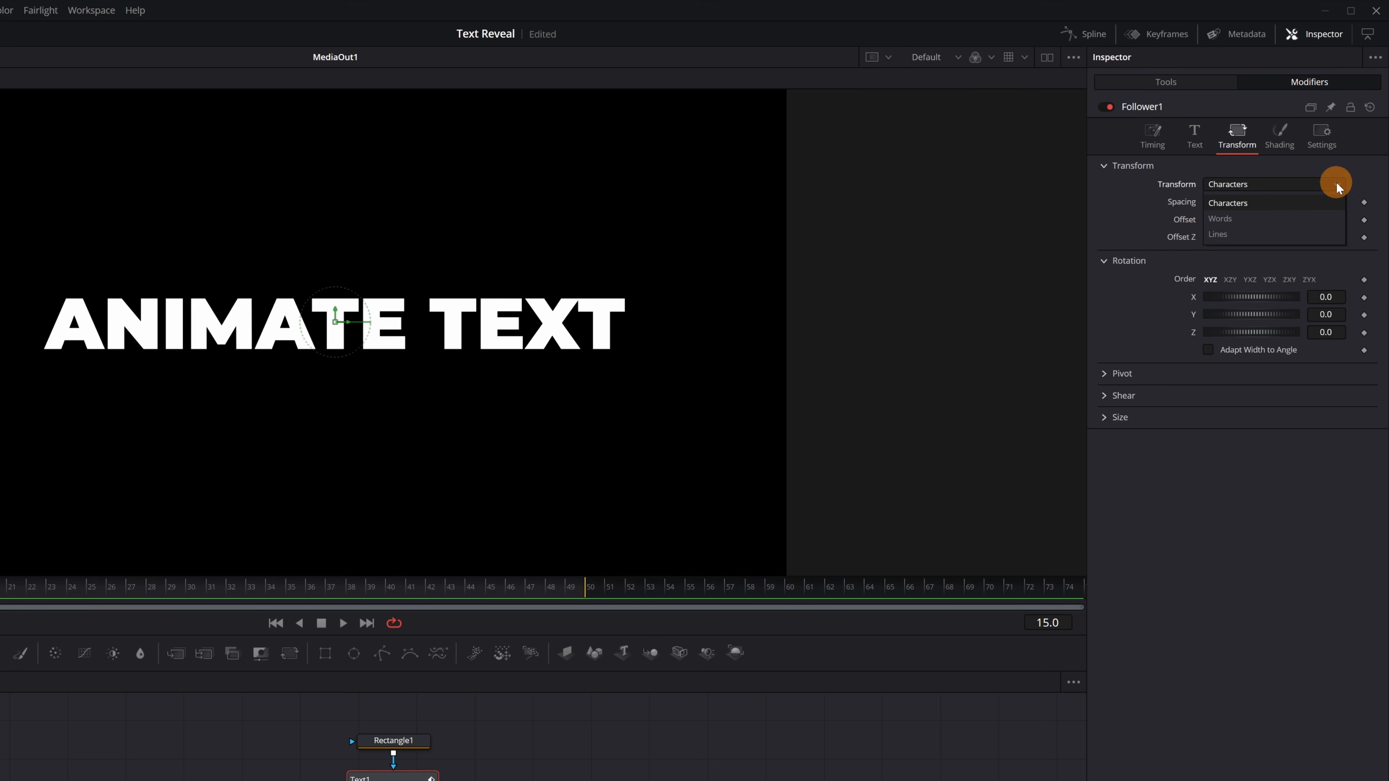
{"action": "left_click", "coordinate": [1243, 224]}
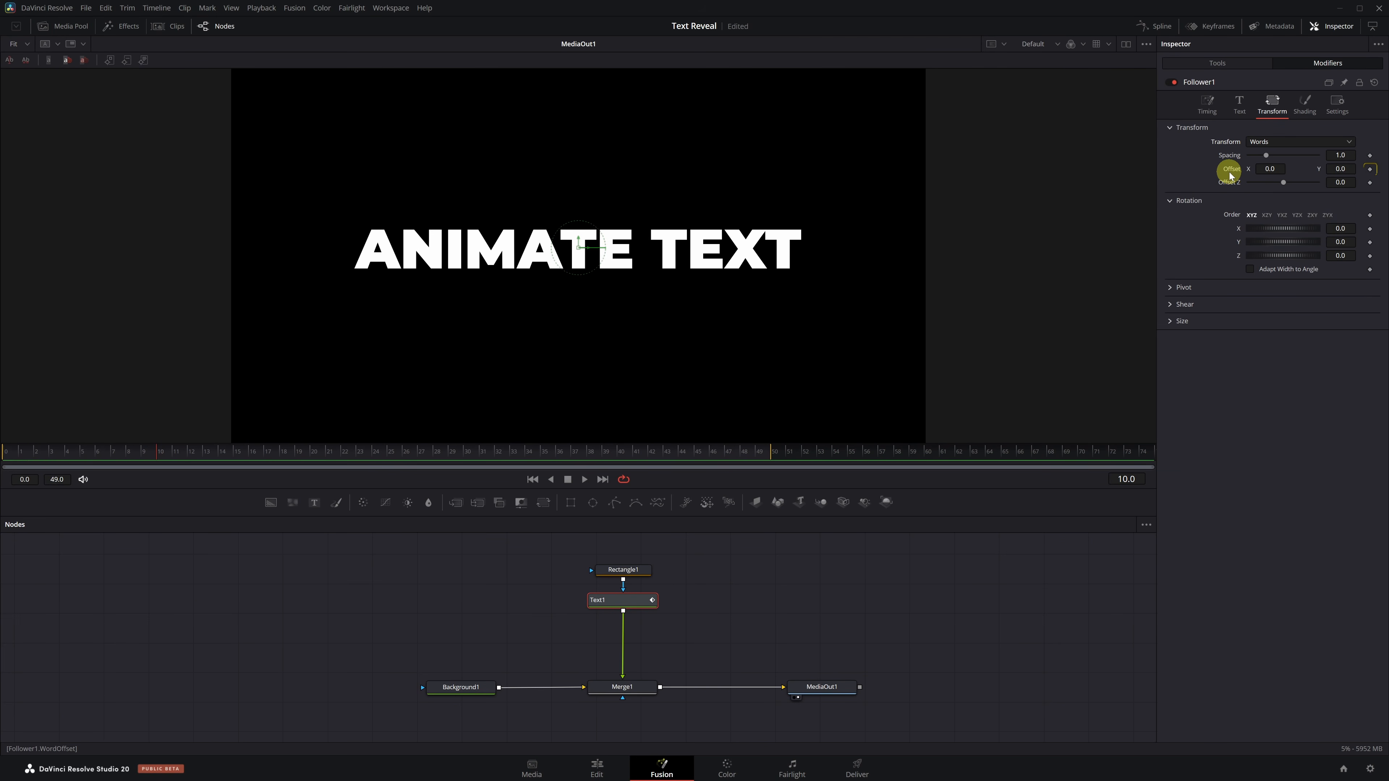
- Keyframe the word offset at 0.0 on frame 10 and at about -0.067 in Y on frame 0, and play back the reveal
{"action": "left_click", "coordinate": [1370, 170]}
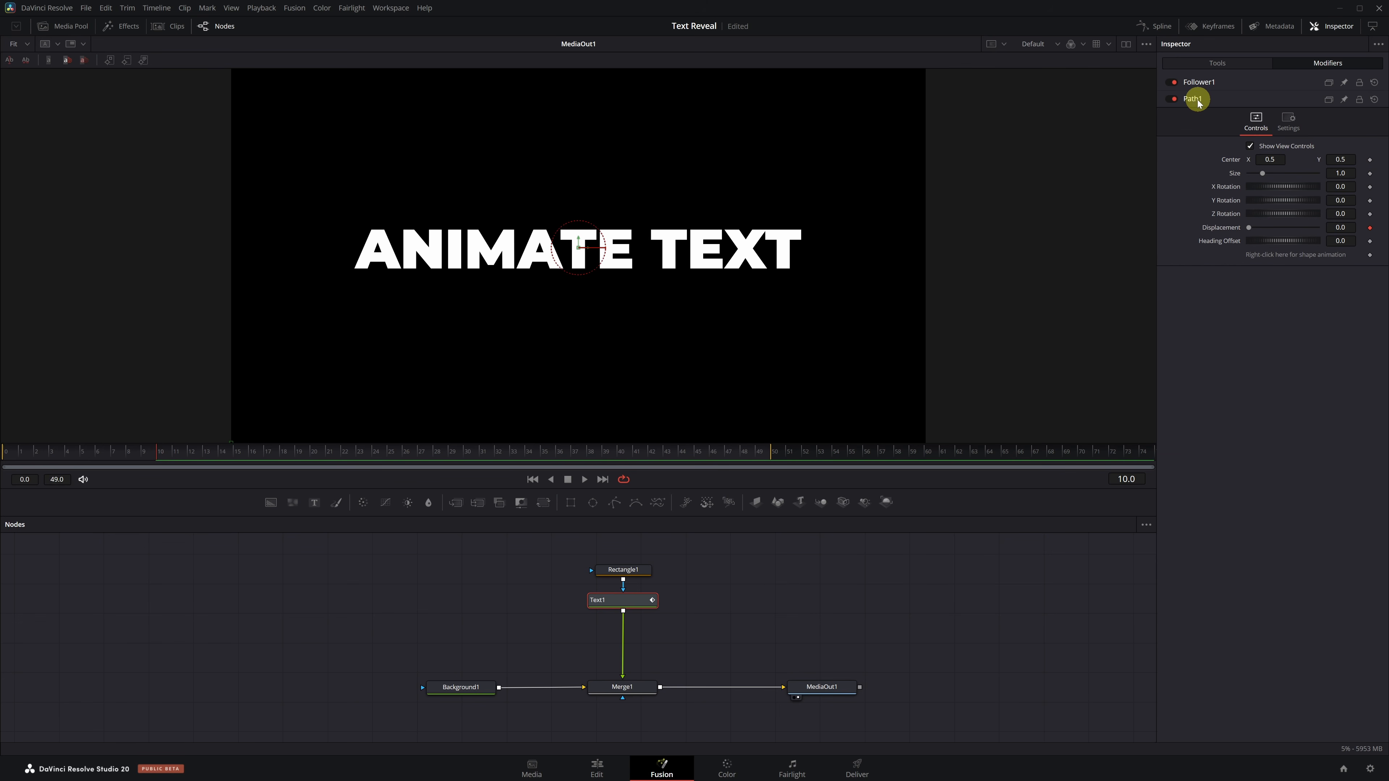
{"action": "left_click", "coordinate": [1217, 87]}
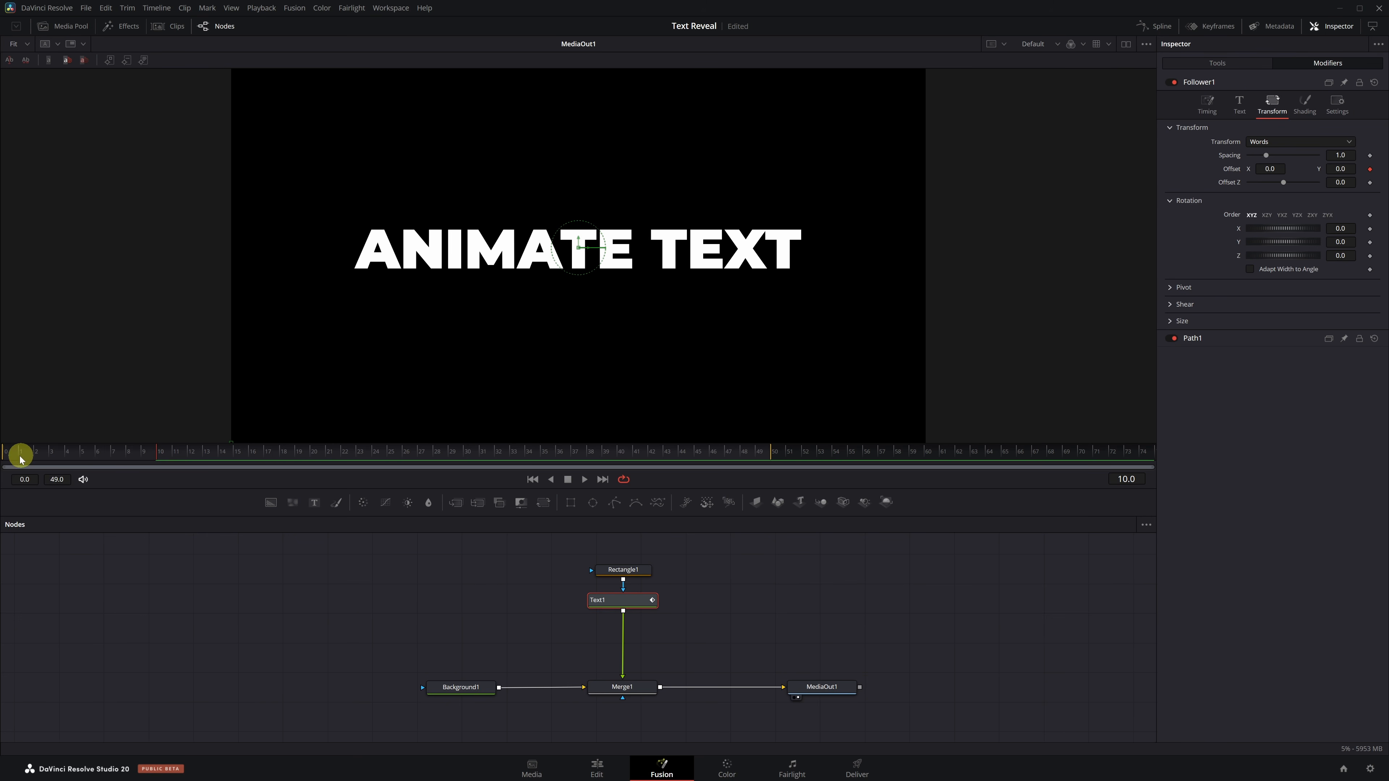
{"action": "left_click", "coordinate": [5, 461]}
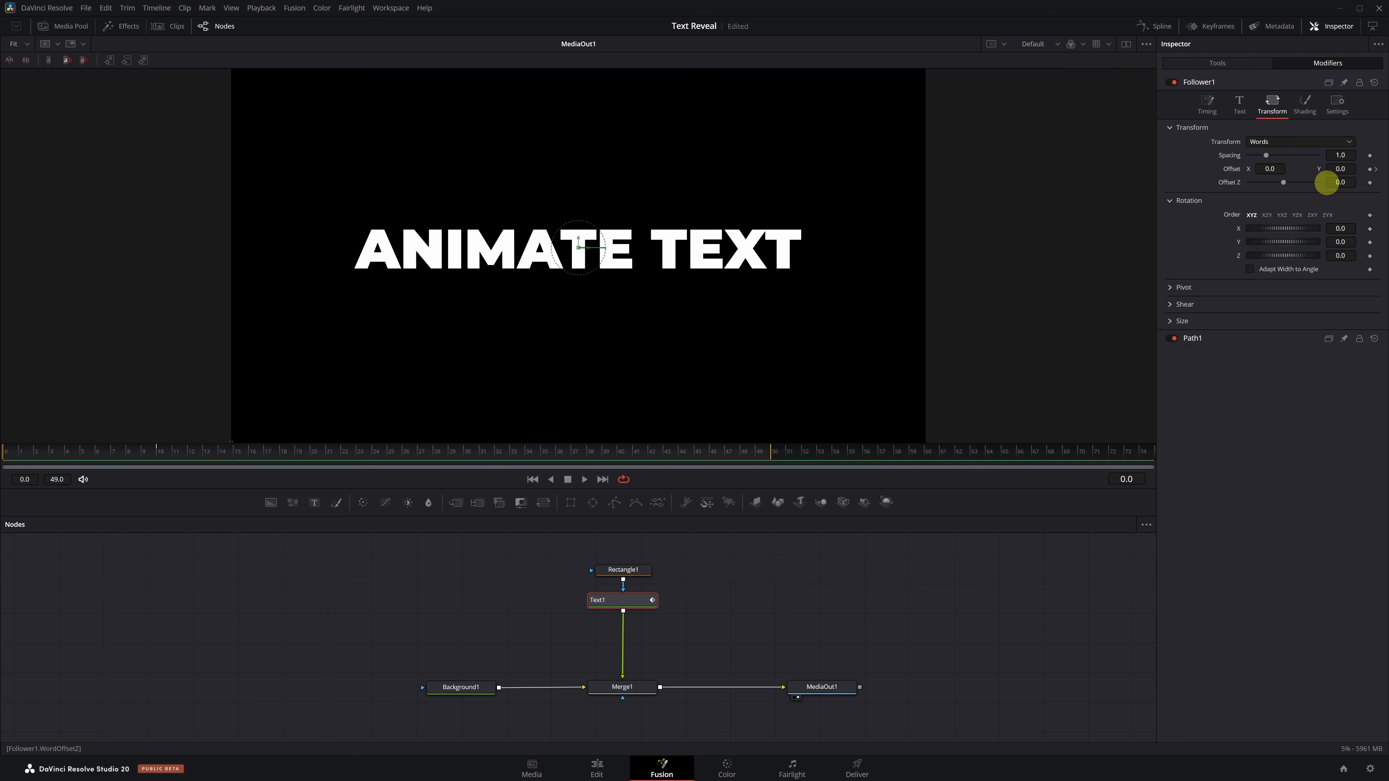
{"action": "left_click_drag", "start_coordinate": [1340, 168], "coordinate": [1307, 179]}
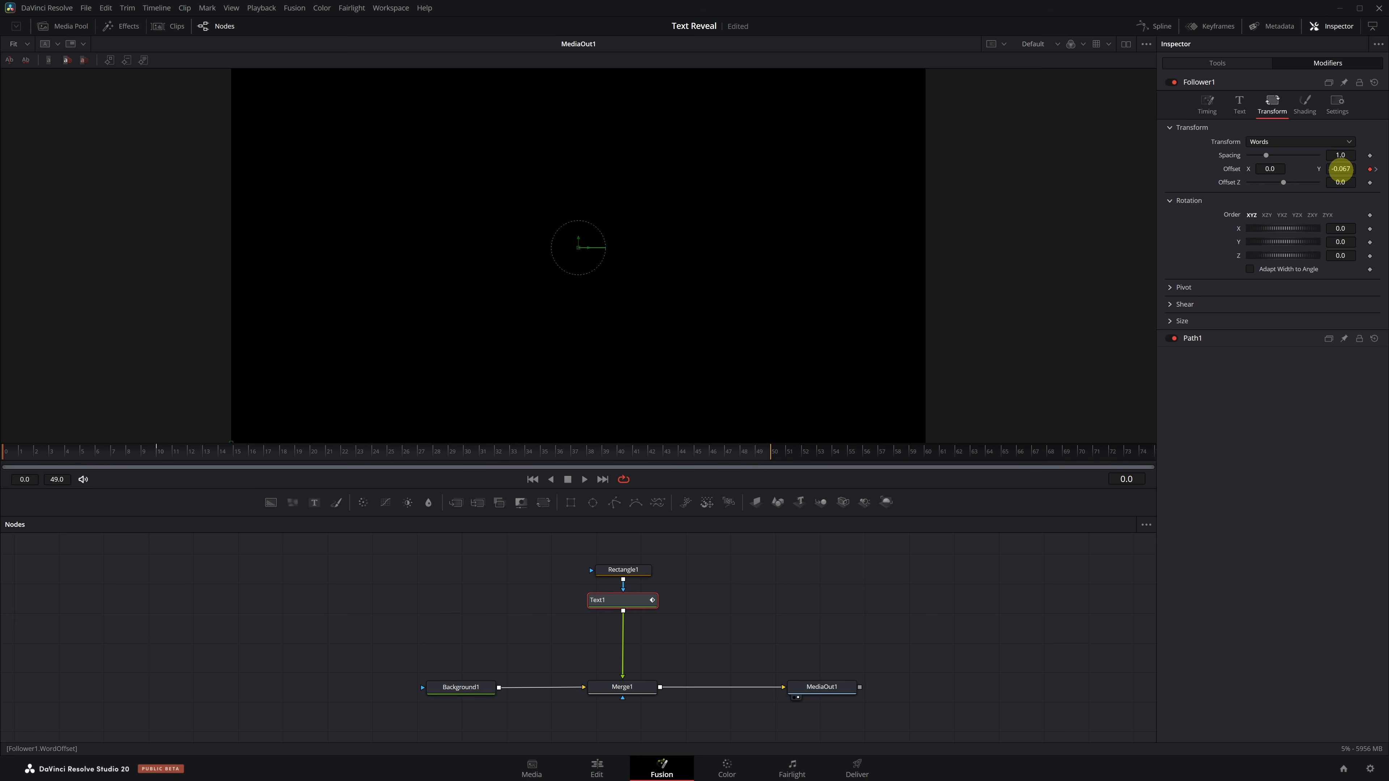
{"action": "key", "text": "space"}
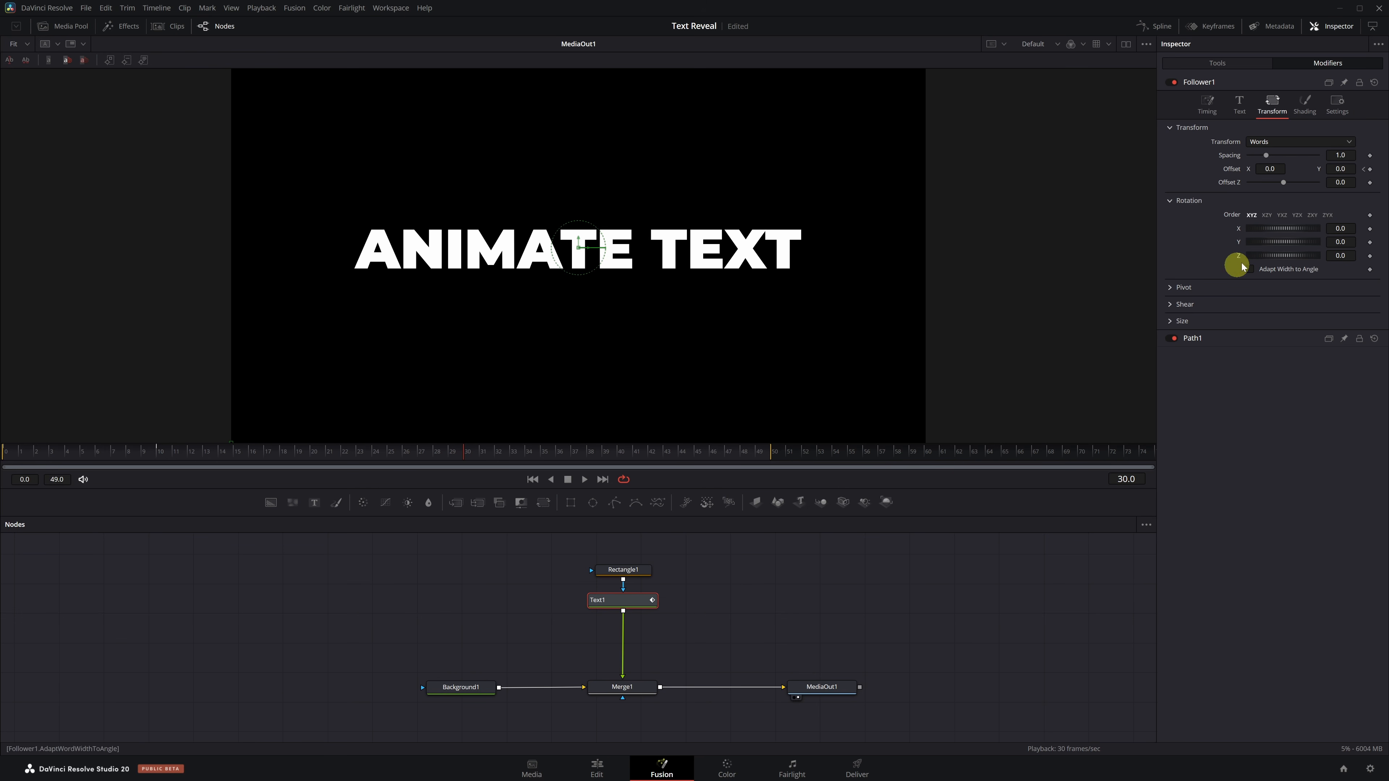
- Keyframe the word offset at 0.0 on frame 30 and raise its Y value on frame 40 to move the text out of the mask
{"action": "left_click", "coordinate": [1371, 171]}
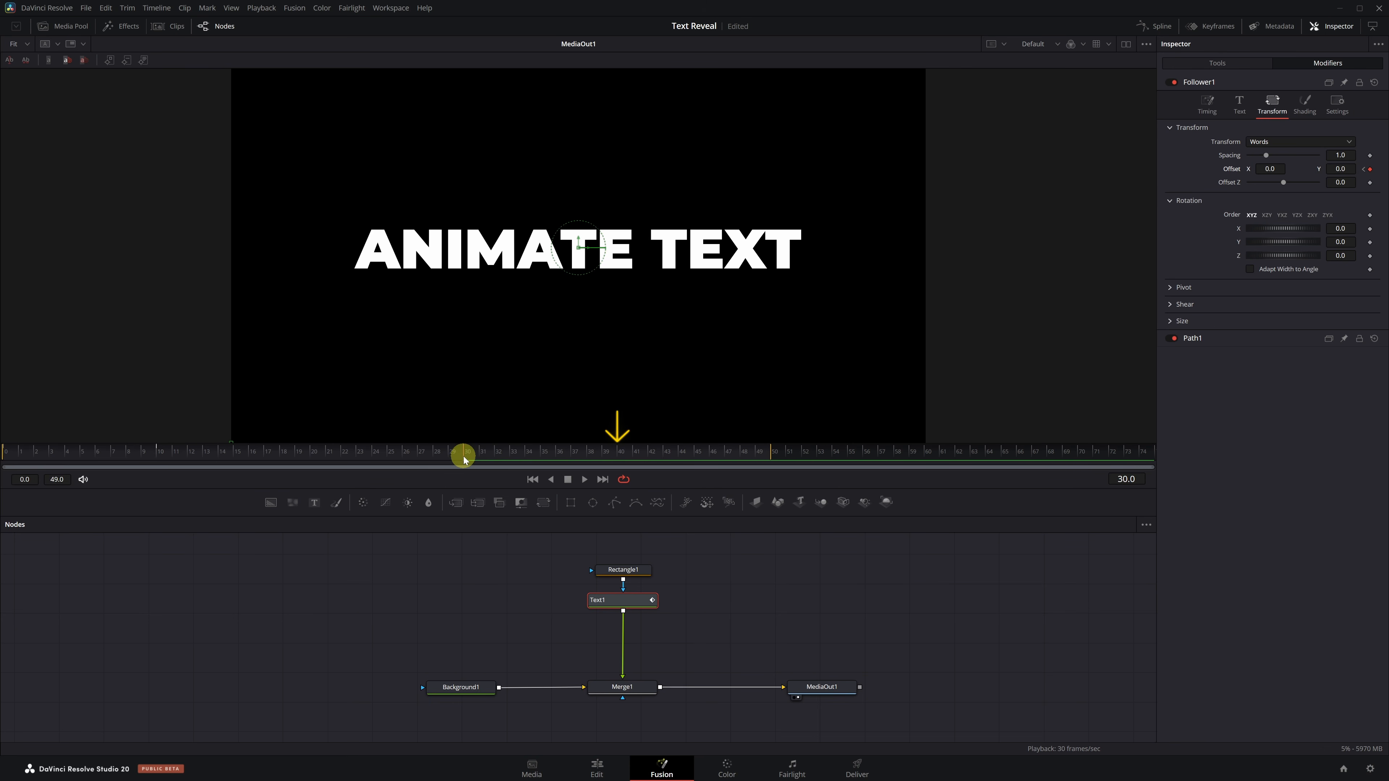
{"action": "left_click_drag", "start_coordinate": [463, 455], "coordinate": [549, 457]}
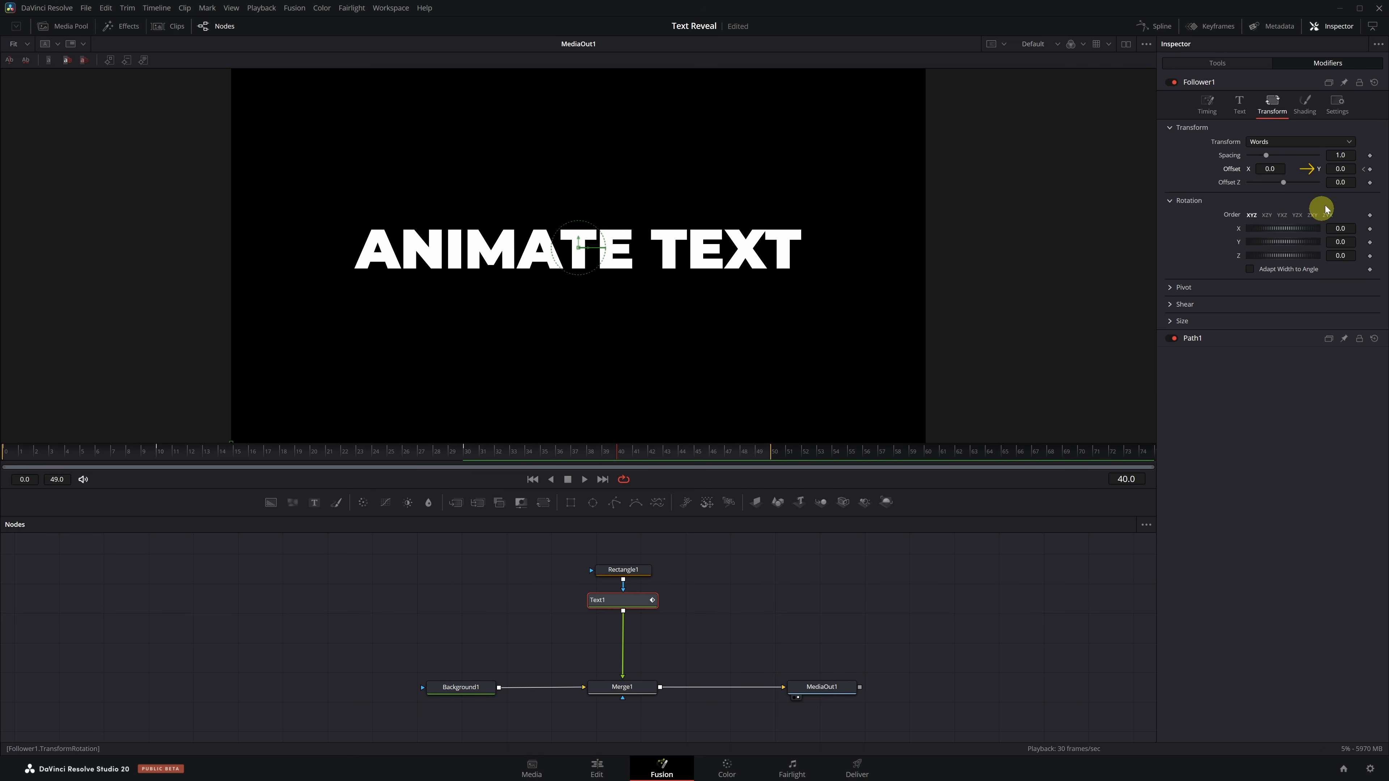
{"action": "left_click_drag", "start_coordinate": [1340, 169], "coordinate": [1374, 166]}
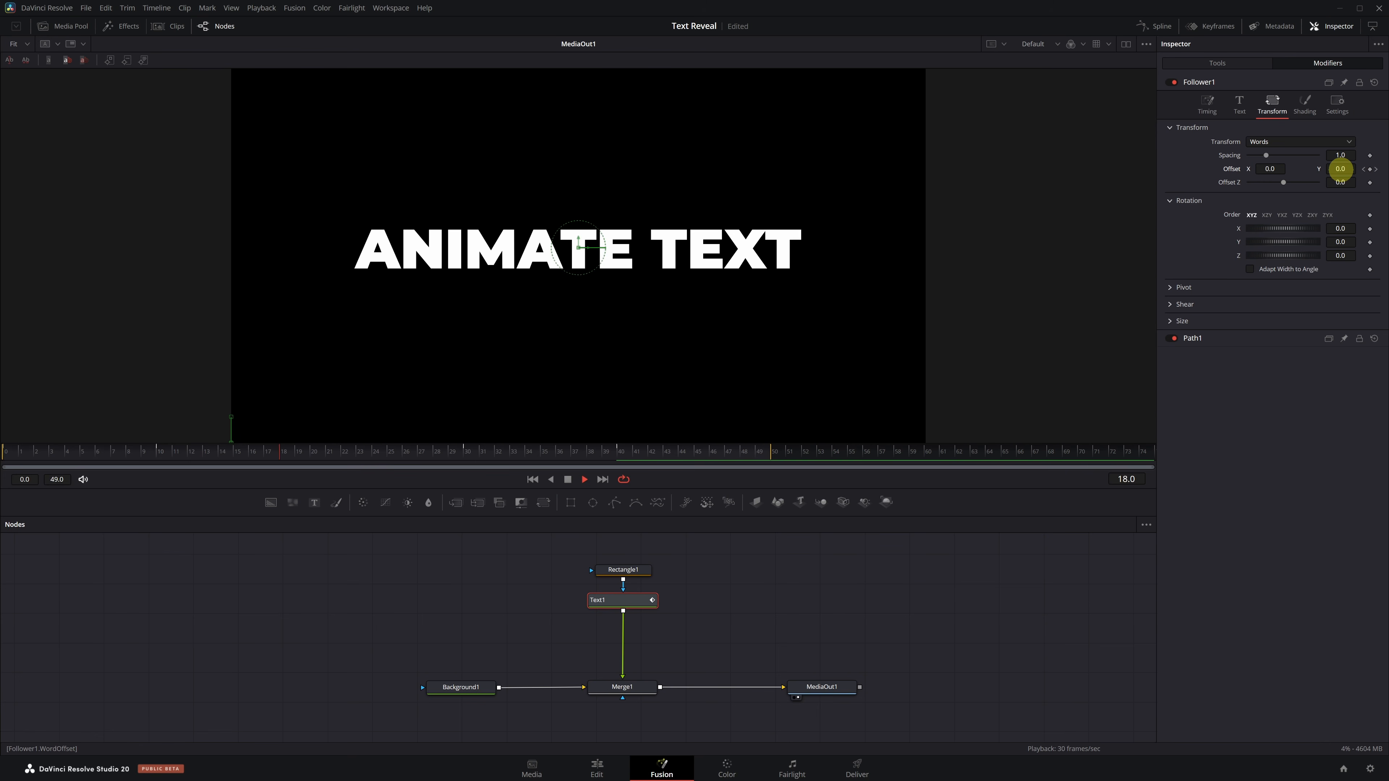
- Set the Follower's delay between each character to 1.5 and play back the text reveal
{"action": "left_click", "coordinate": [1322, 65]}
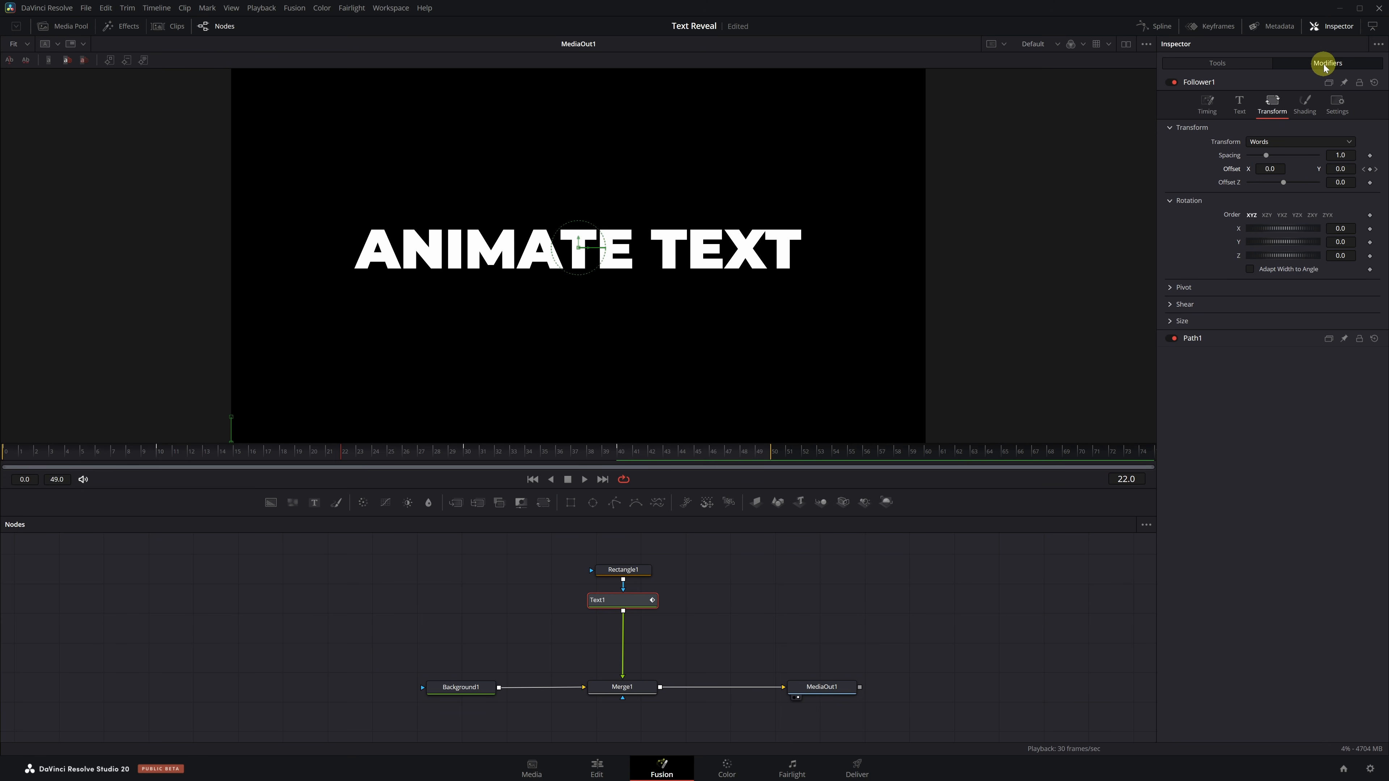
{"action": "left_click", "coordinate": [1209, 107]}
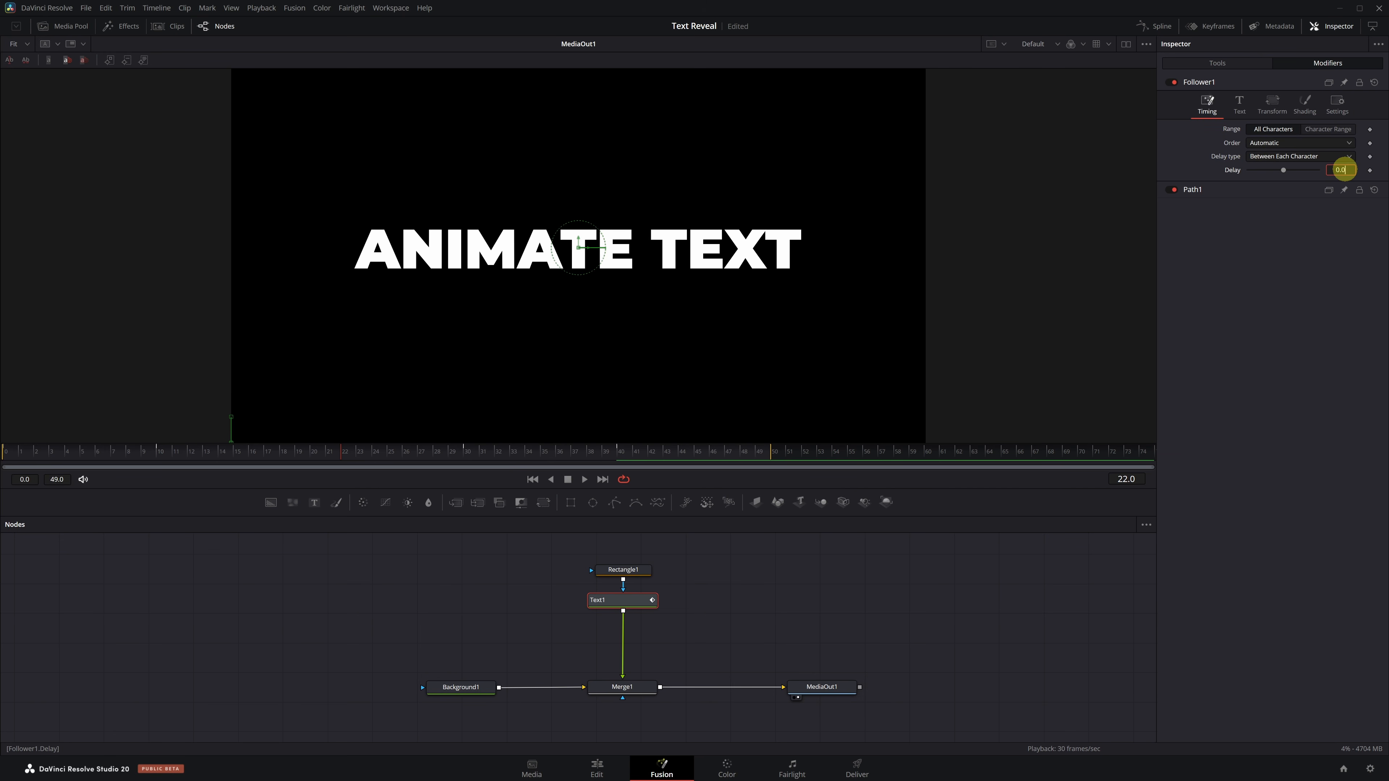
{"action": "key", "text": "Return"}
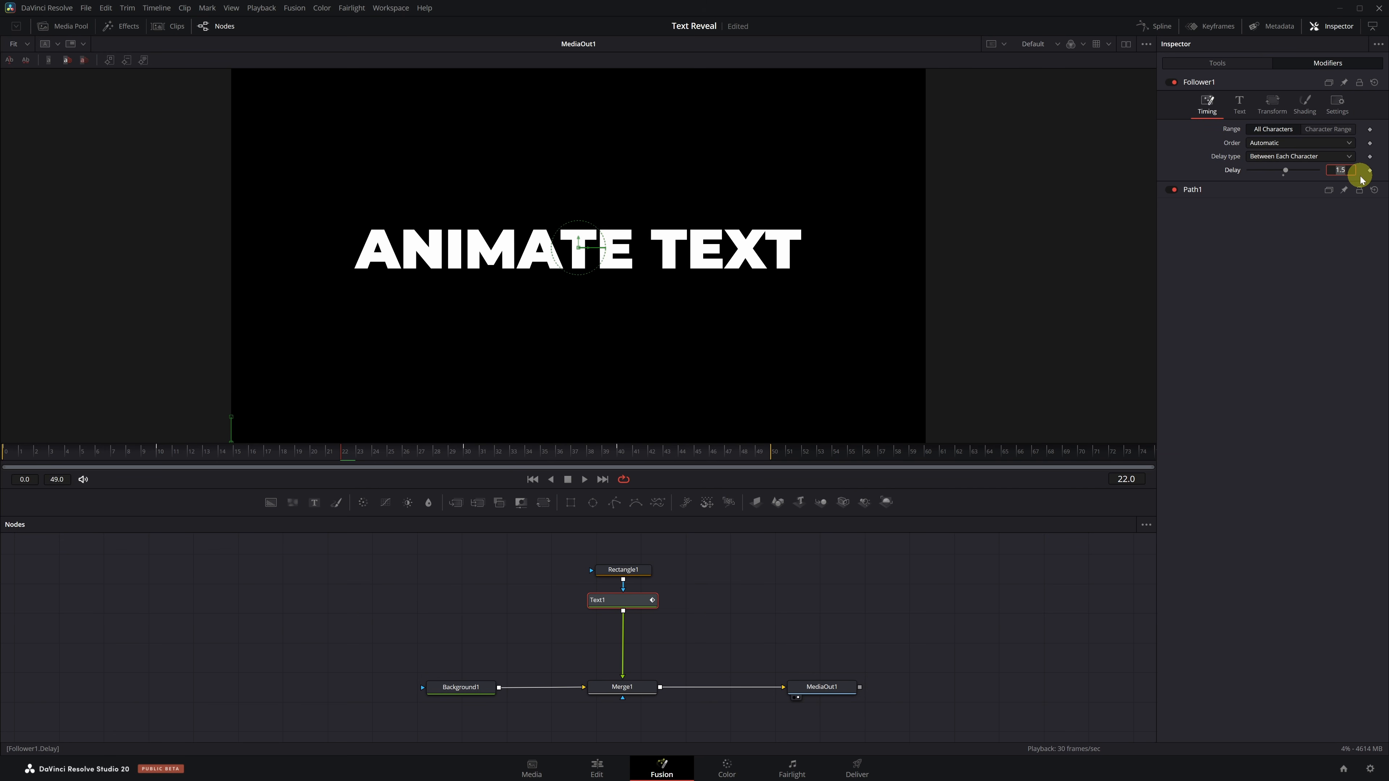
{"action": "key", "text": "space"}
{"action": "key", "text": "space"}
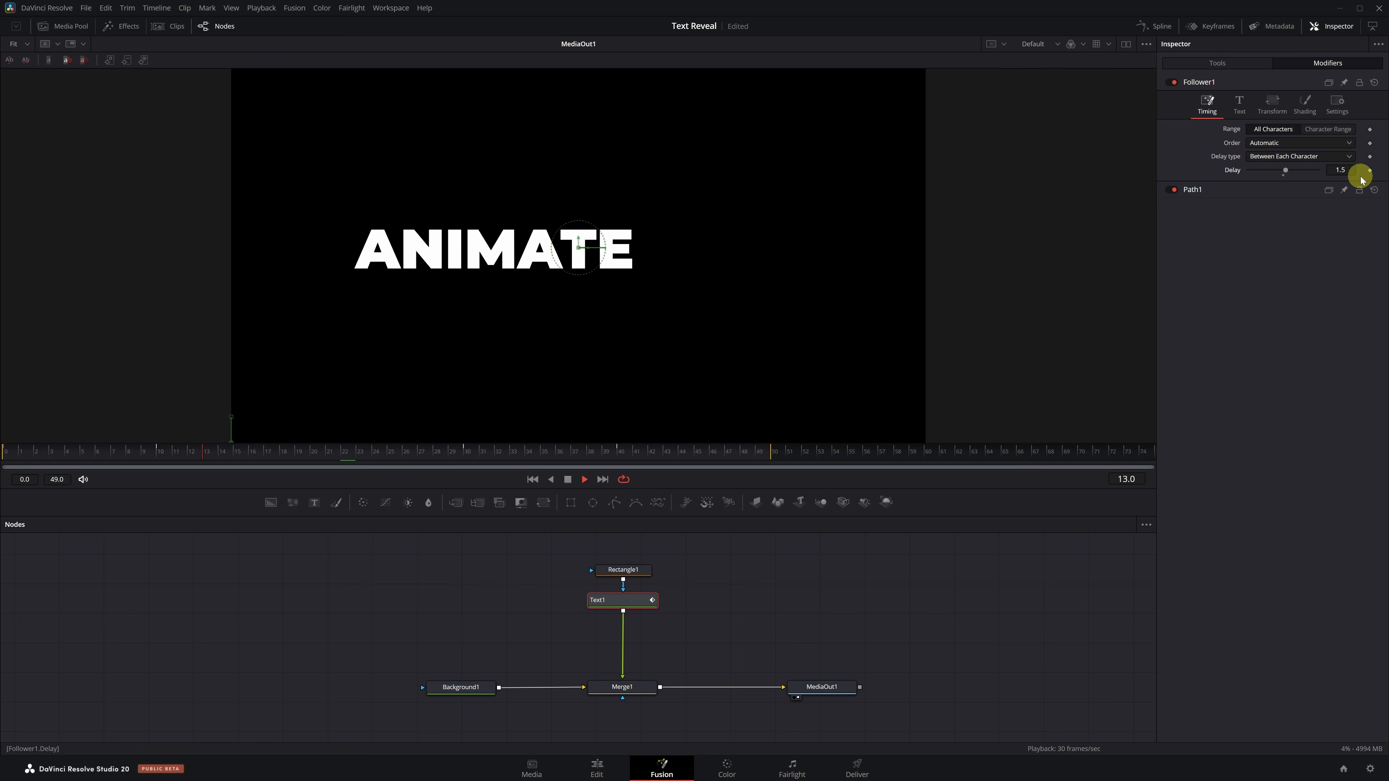
{"action": "key", "text": "space"}
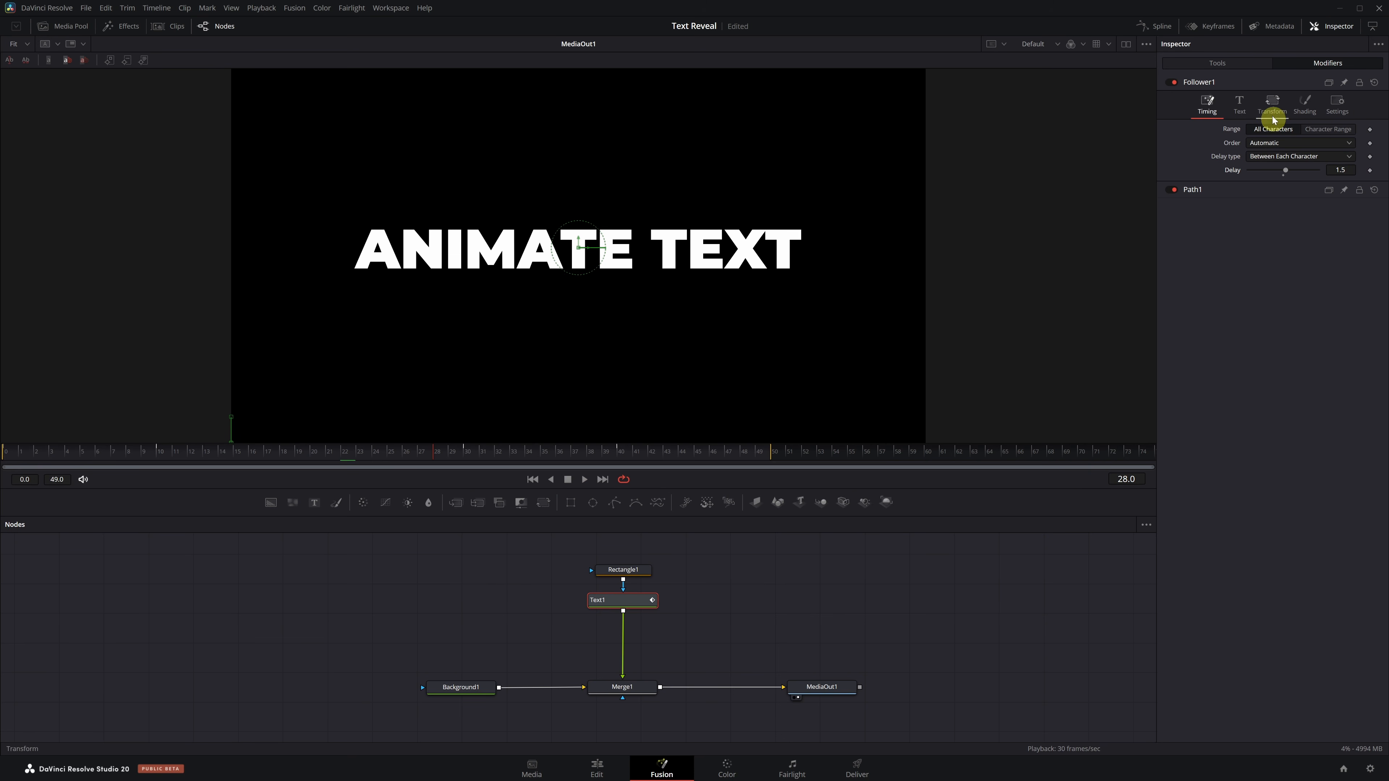
- Apply Out Cubic easing to all keyframes of Text1's word offset displacement curve and play back the reveal
{"action": "left_click", "coordinate": [1169, 29]}
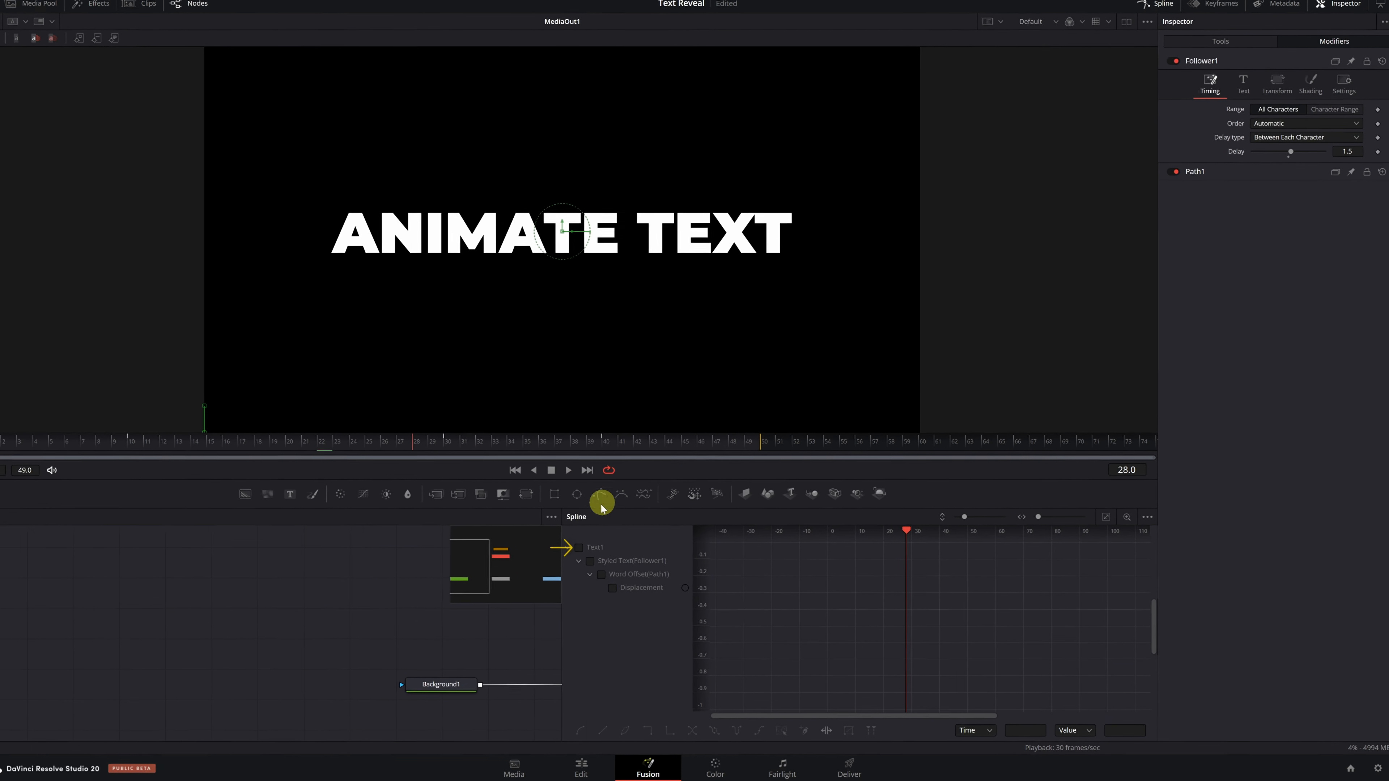
{"action": "left_click", "coordinate": [580, 547]}
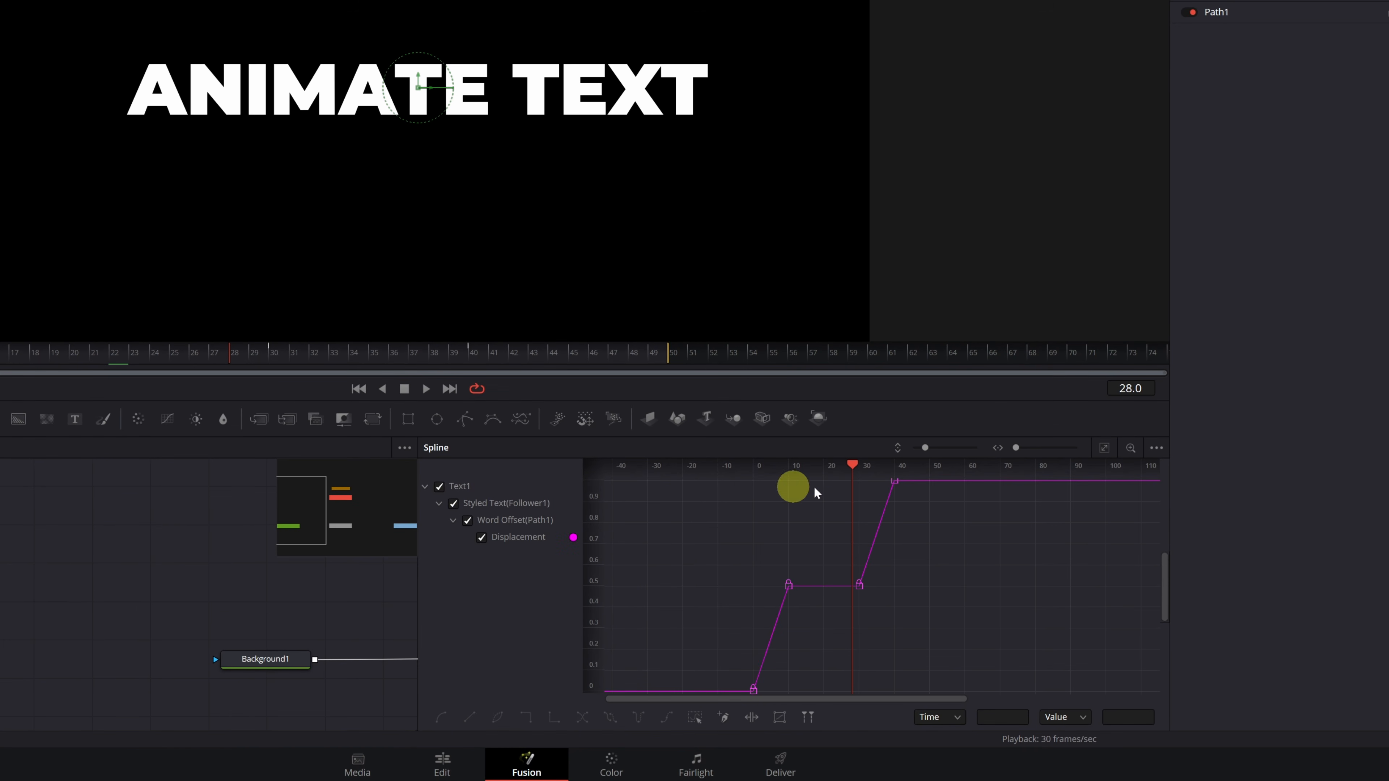
{"action": "left_click", "coordinate": [1110, 449]}
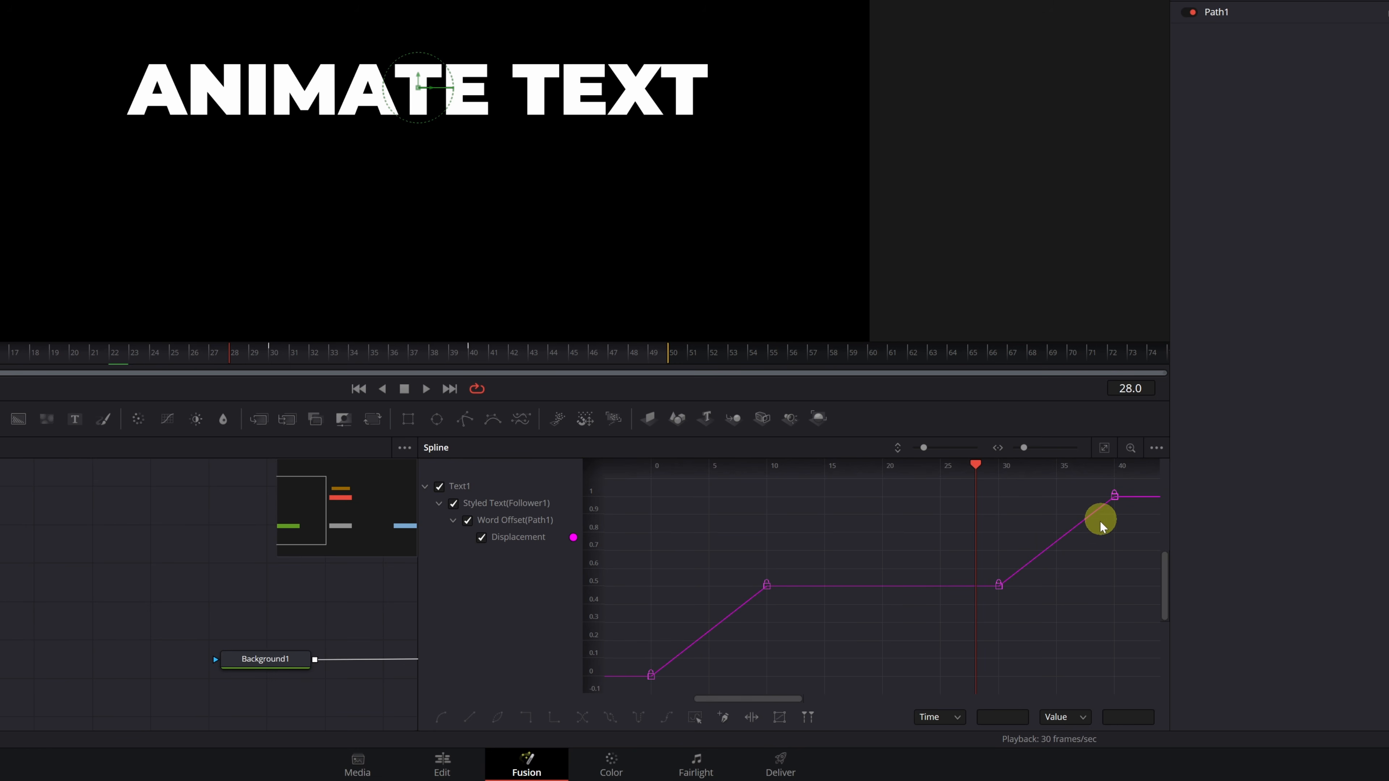
{"action": "left_click_drag", "start_coordinate": [1127, 484], "coordinate": [630, 690]}
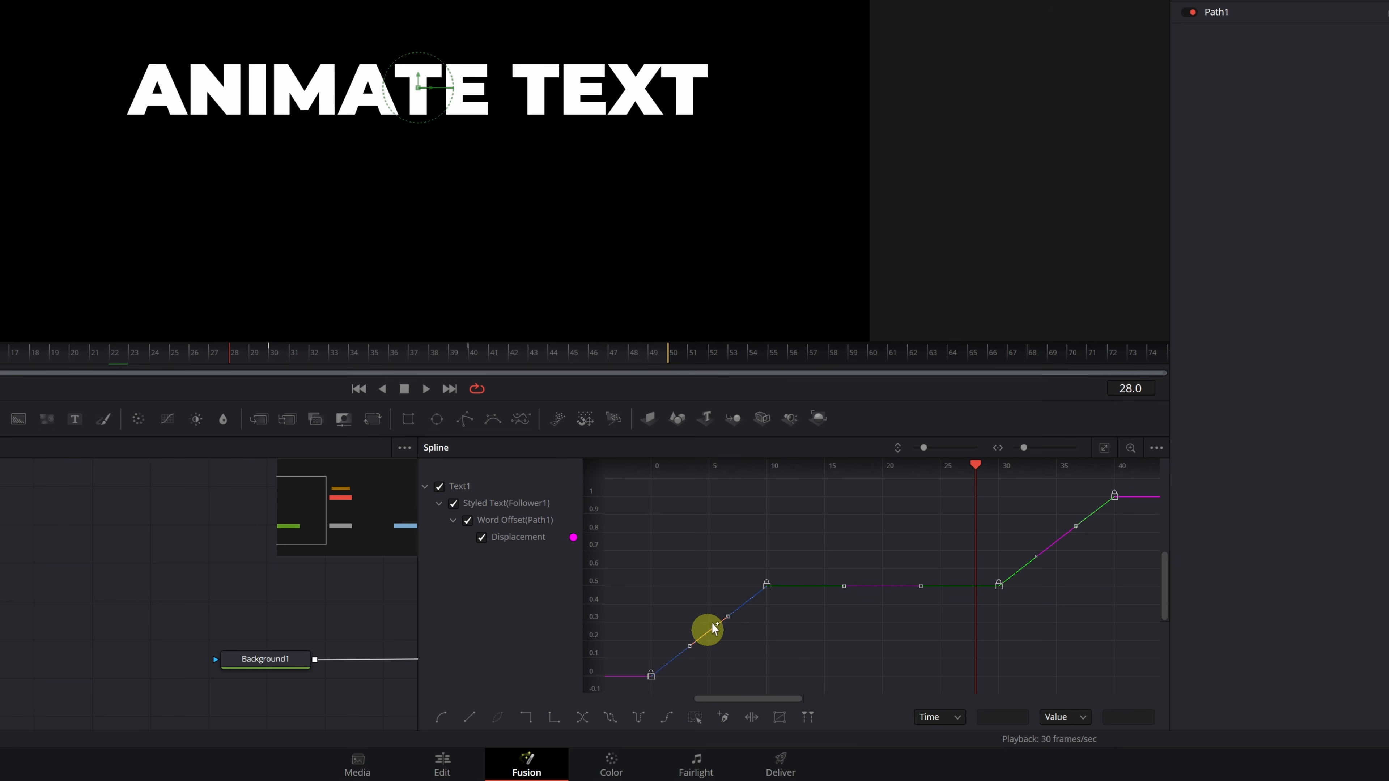
{"action": "right_click", "coordinate": [717, 553]}
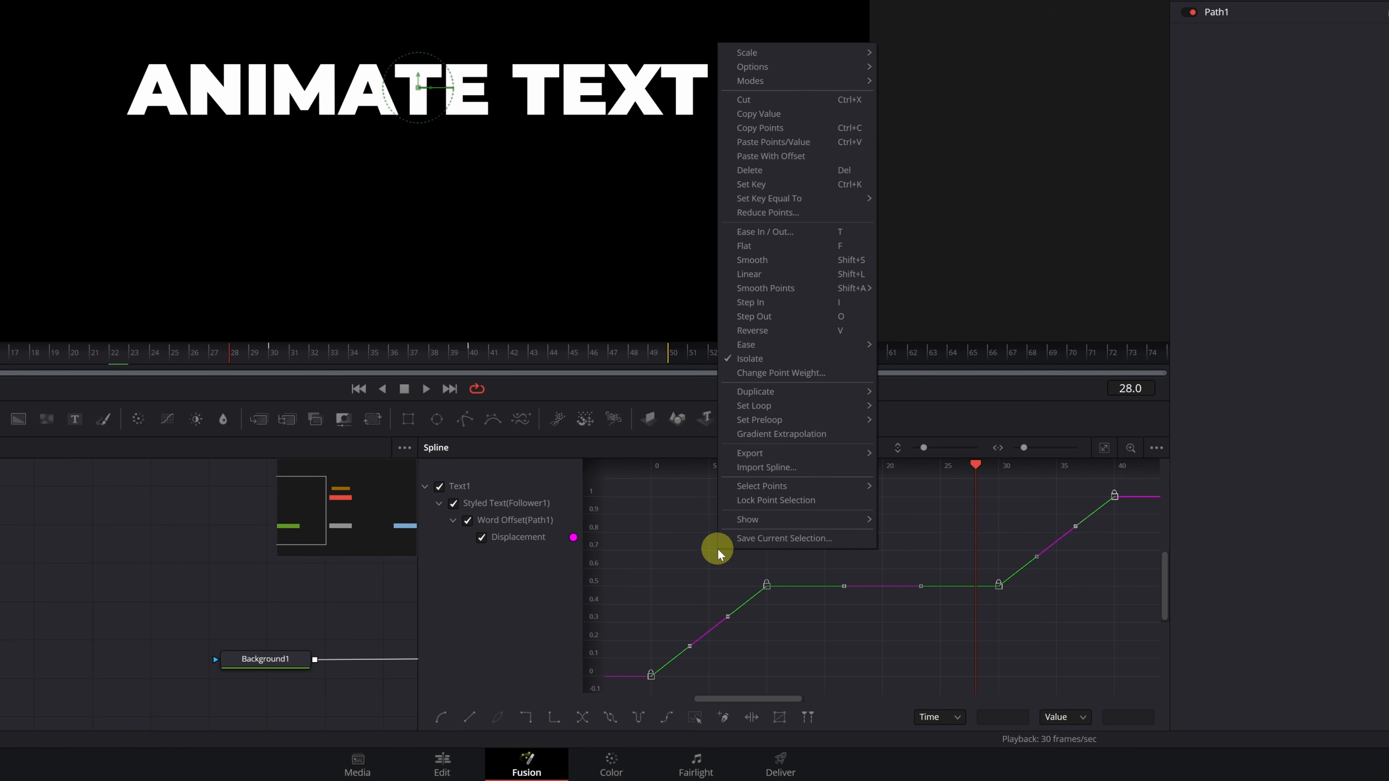
{"action": "mouse_move", "coordinate": [840, 350]}
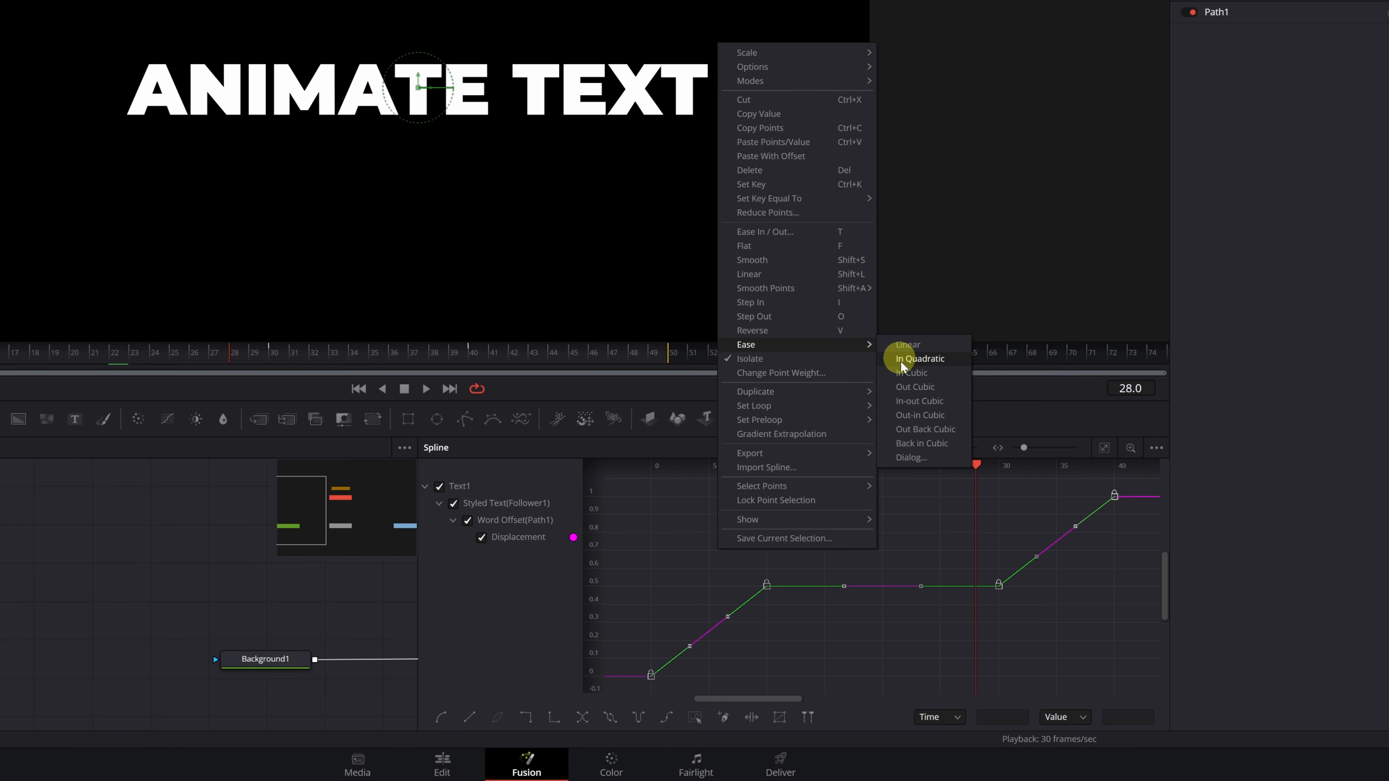
{"action": "left_click", "coordinate": [916, 389]}
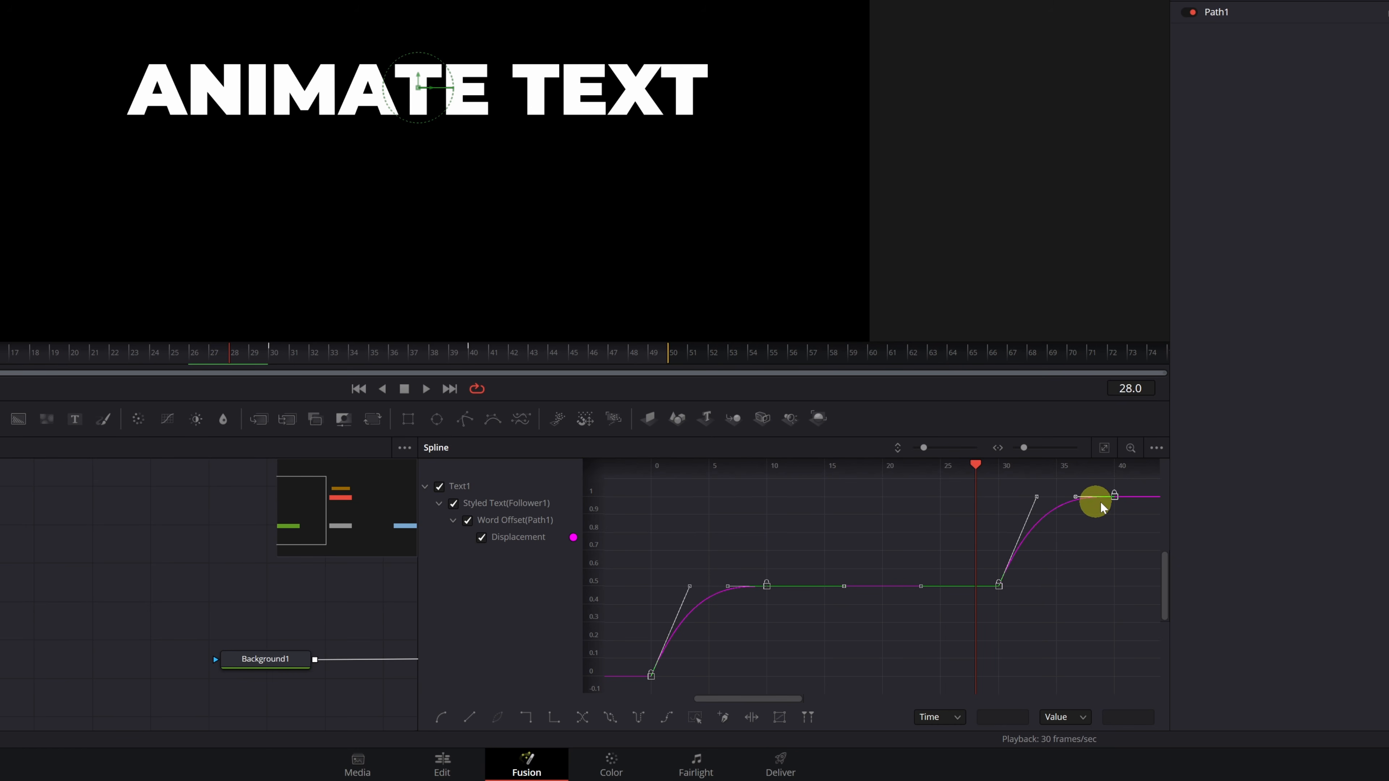
{"action": "key", "text": "space"}
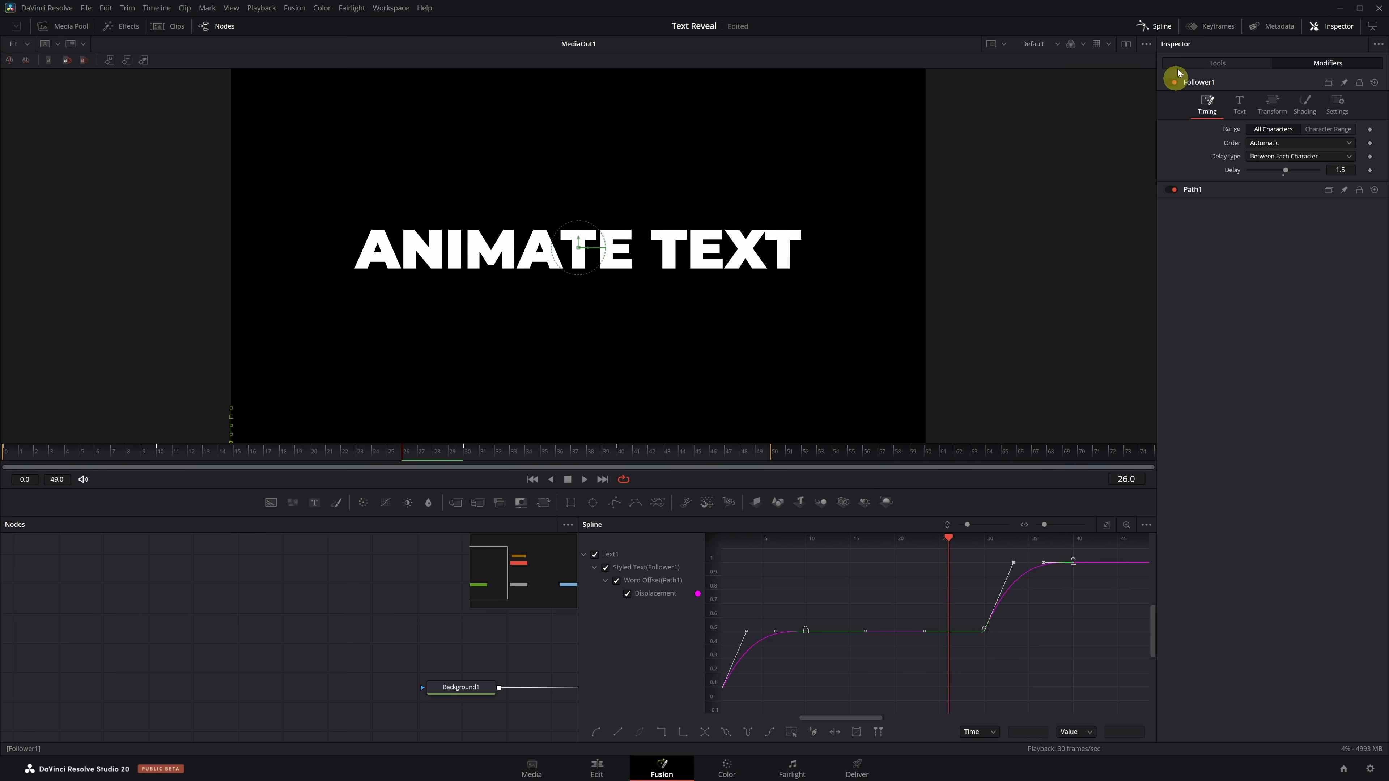
{"action": "left_click", "coordinate": [1160, 26]}
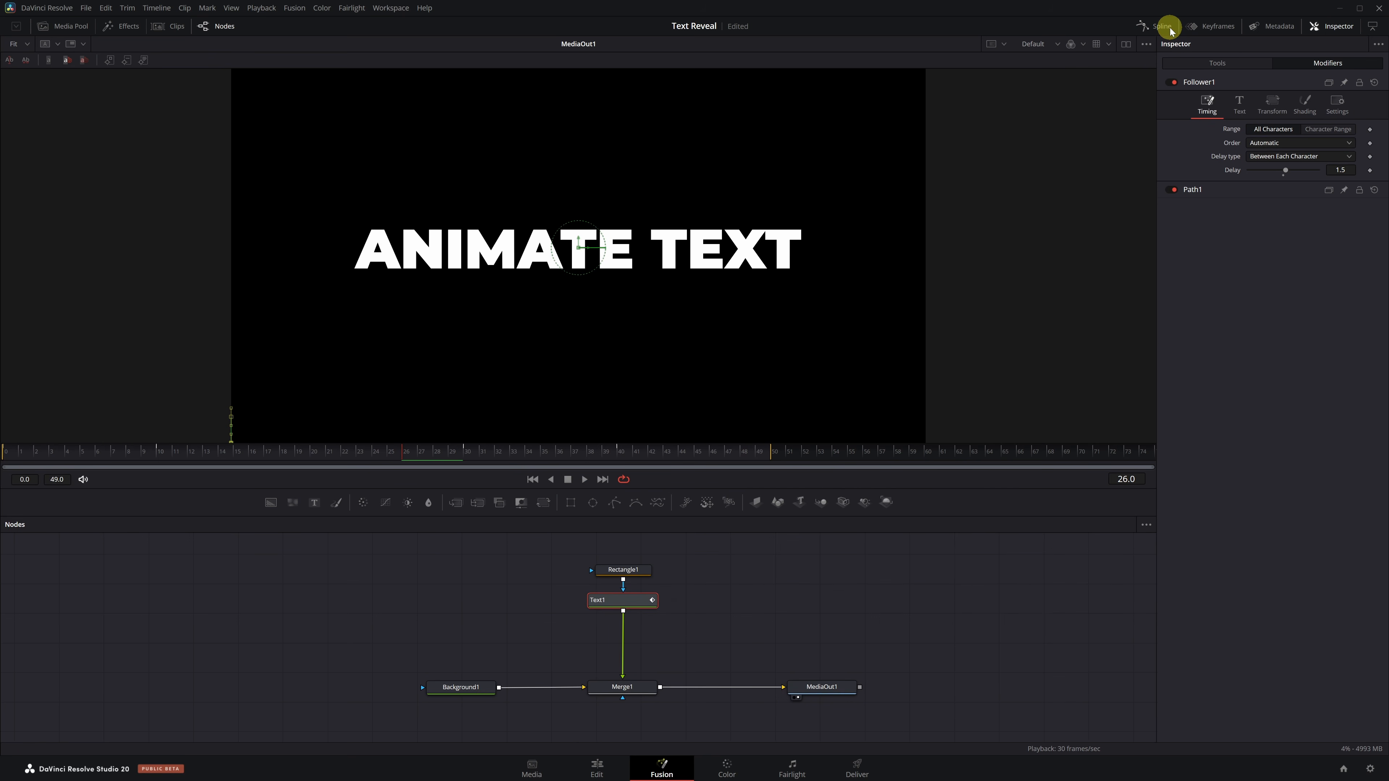
- Enable motion blur on Text1, raise its quality, and play back the text reveal
{"action": "left_click", "coordinate": [1210, 68]}
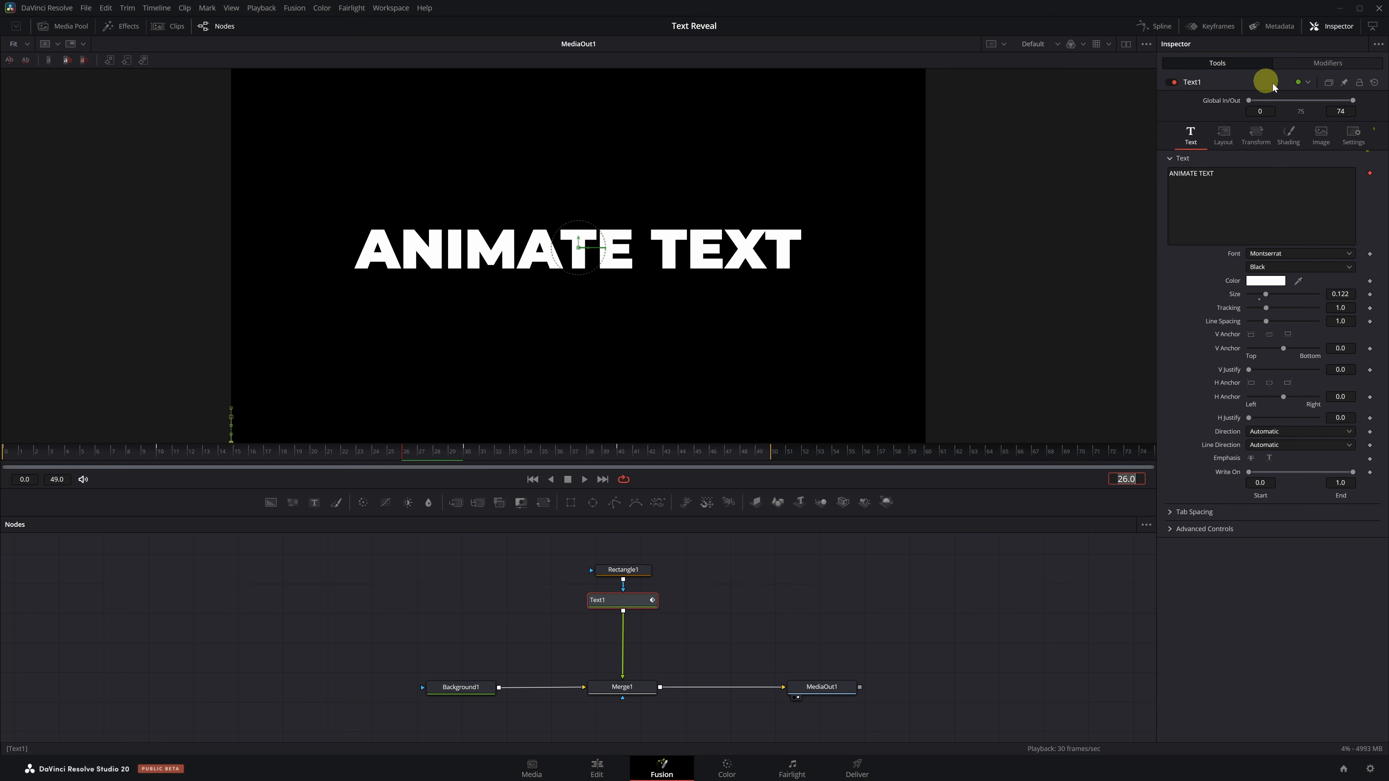
{"action": "left_click", "coordinate": [1354, 137]}
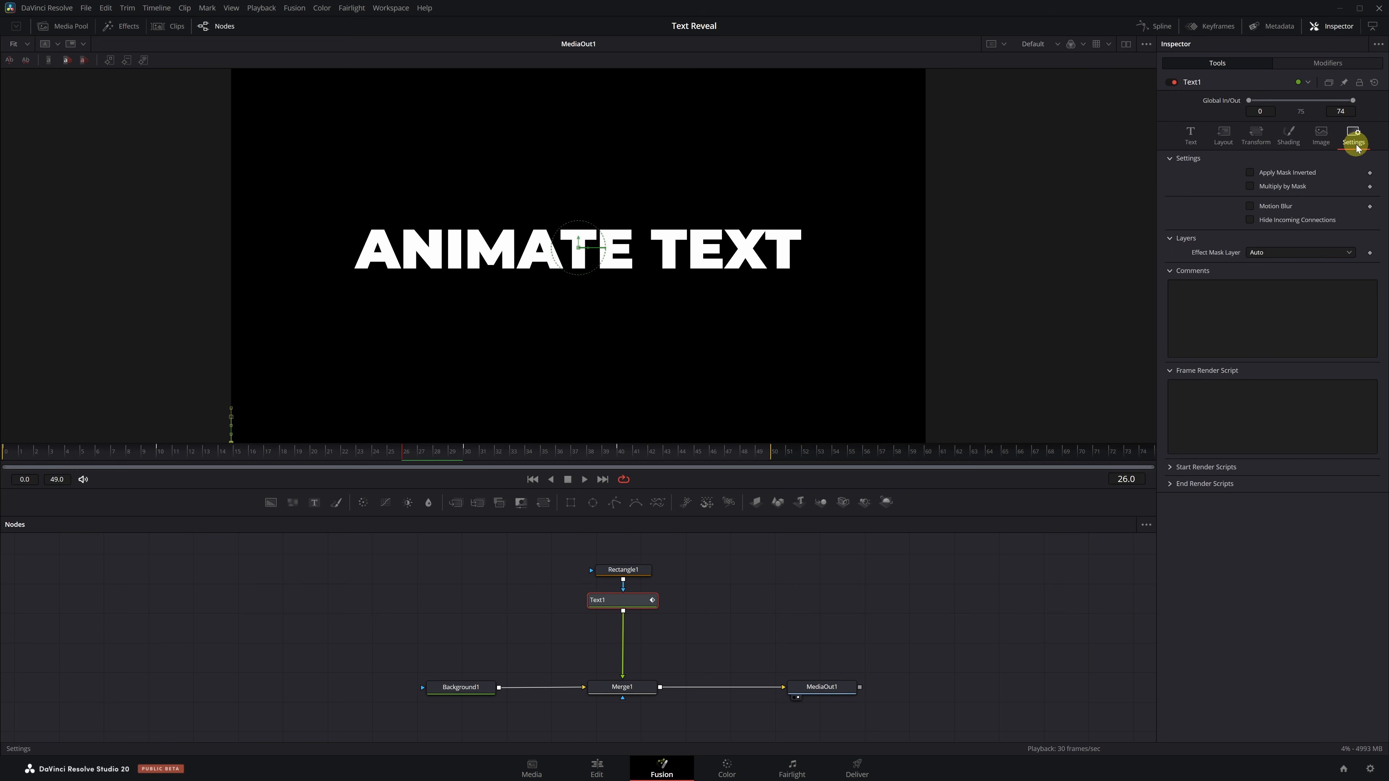
{"action": "left_click", "coordinate": [1251, 208]}
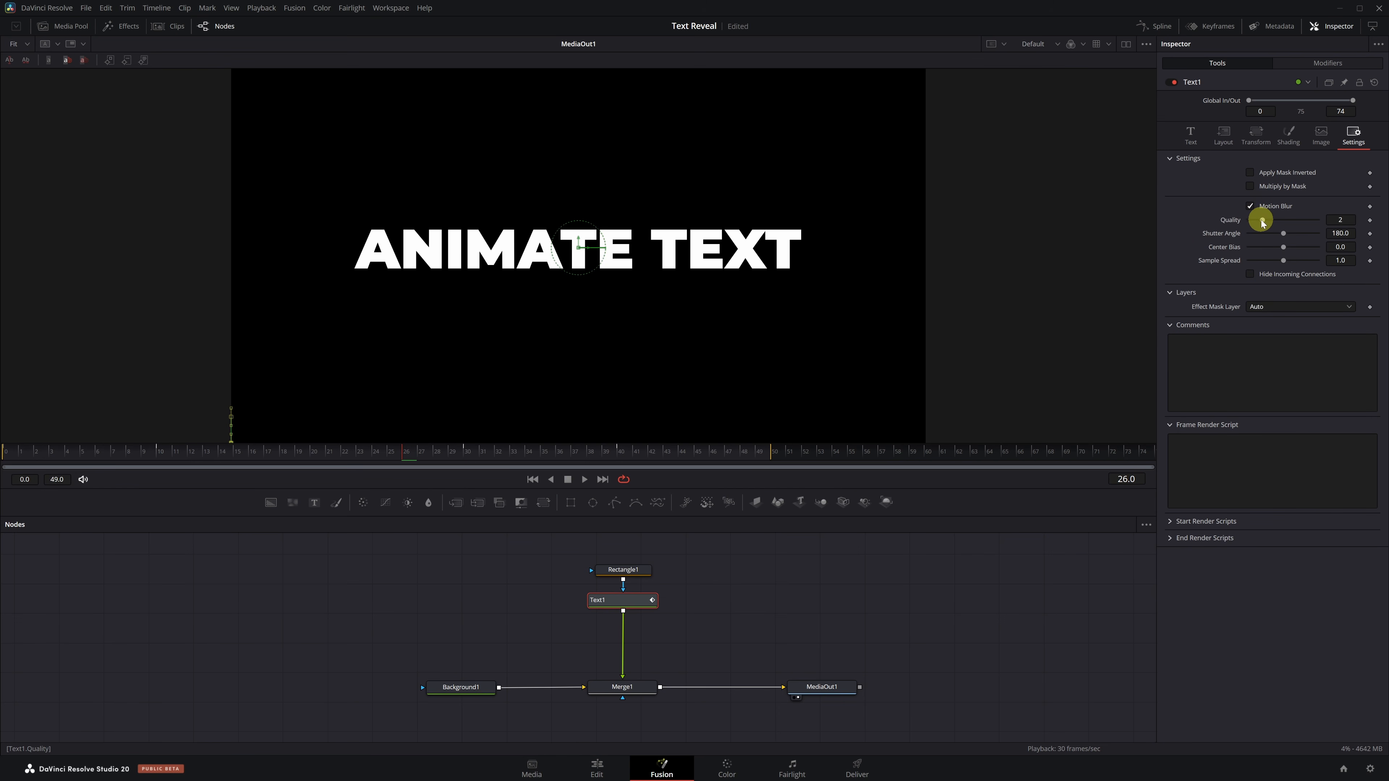
{"action": "left_click_drag", "start_coordinate": [1263, 223], "coordinate": [1313, 224]}
{"action": "key", "text": "space"}
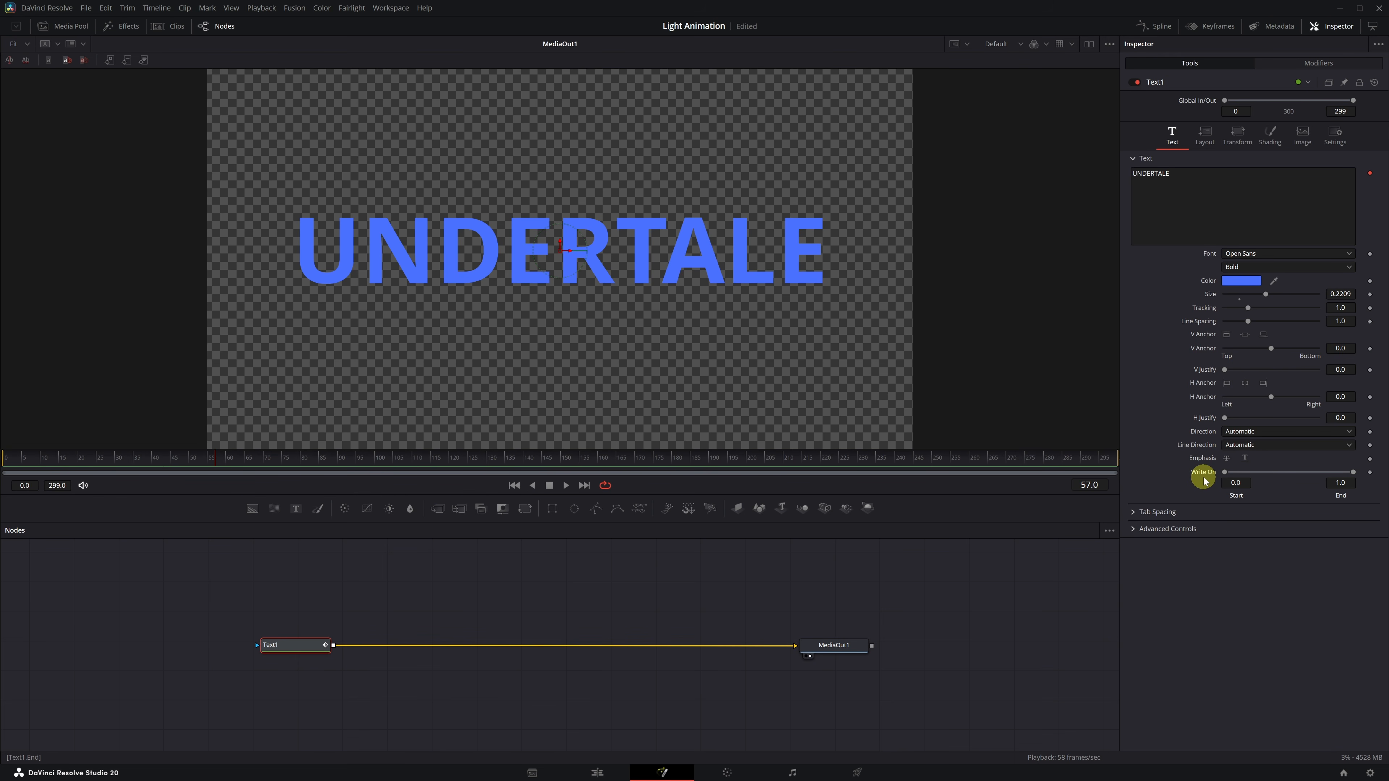
- In the Light Animation composition, keyframe Text1's Write On end at 0.0 on frame 0 and 1.0 on frame 65
{"action": "left_click", "coordinate": [3, 459]}
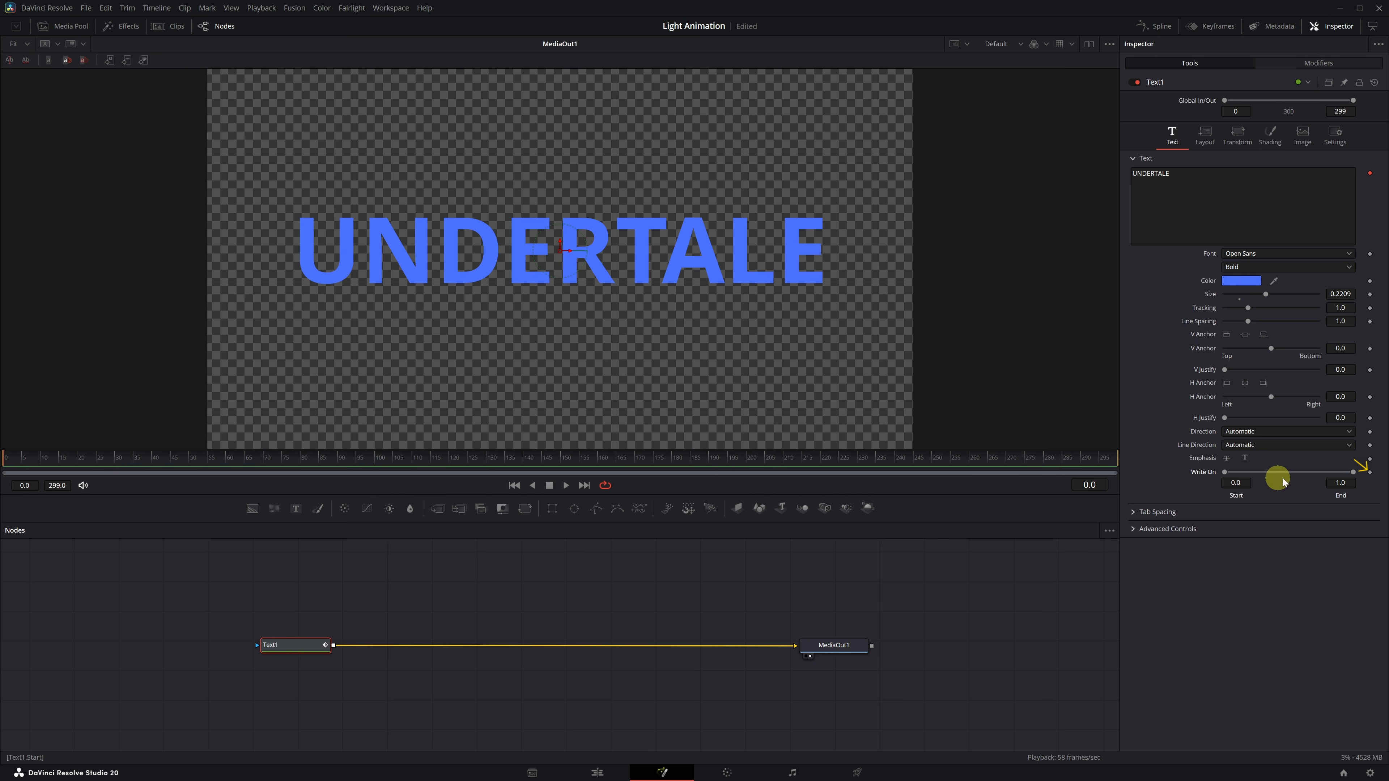
{"action": "left_click", "coordinate": [1369, 472]}
{"action": "left_click_drag", "start_coordinate": [1353, 474], "coordinate": [1164, 473]}
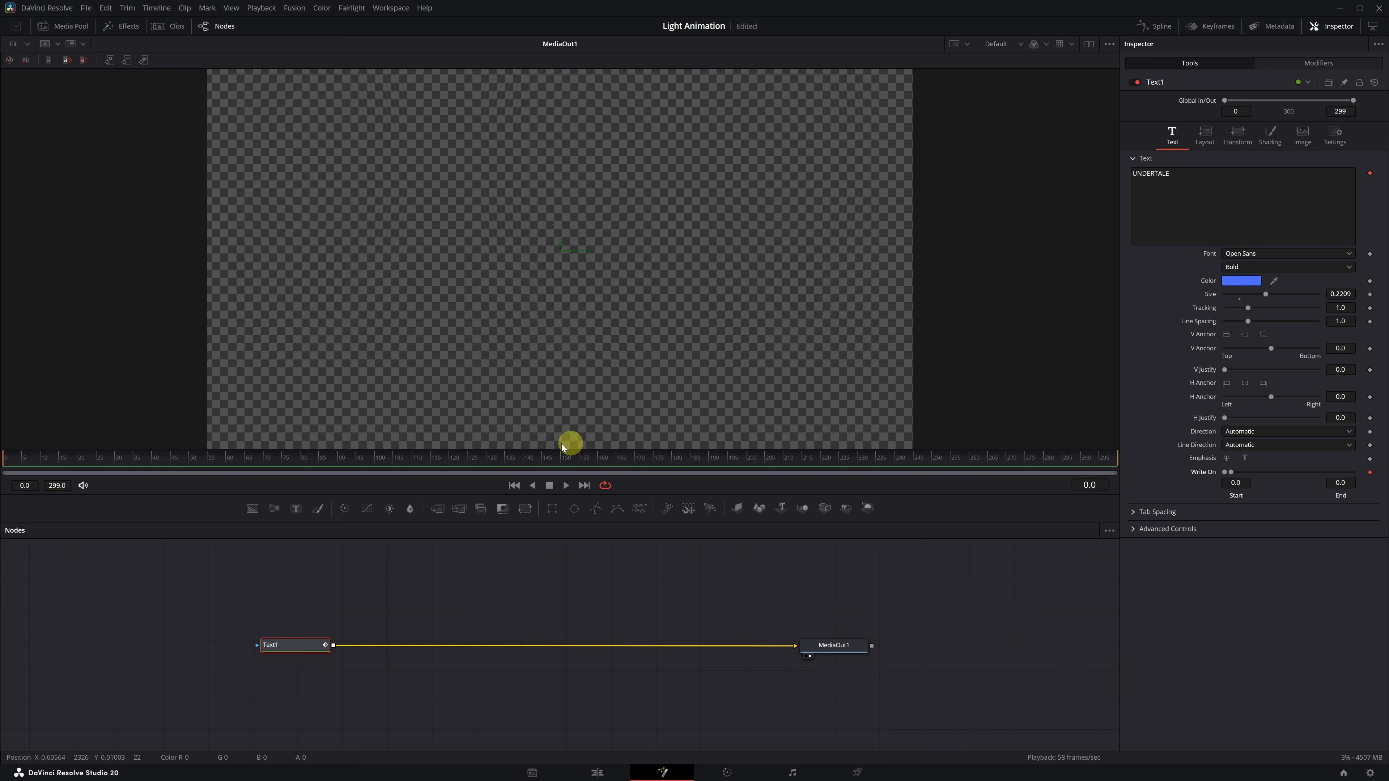
{"action": "left_click", "coordinate": [246, 462]}
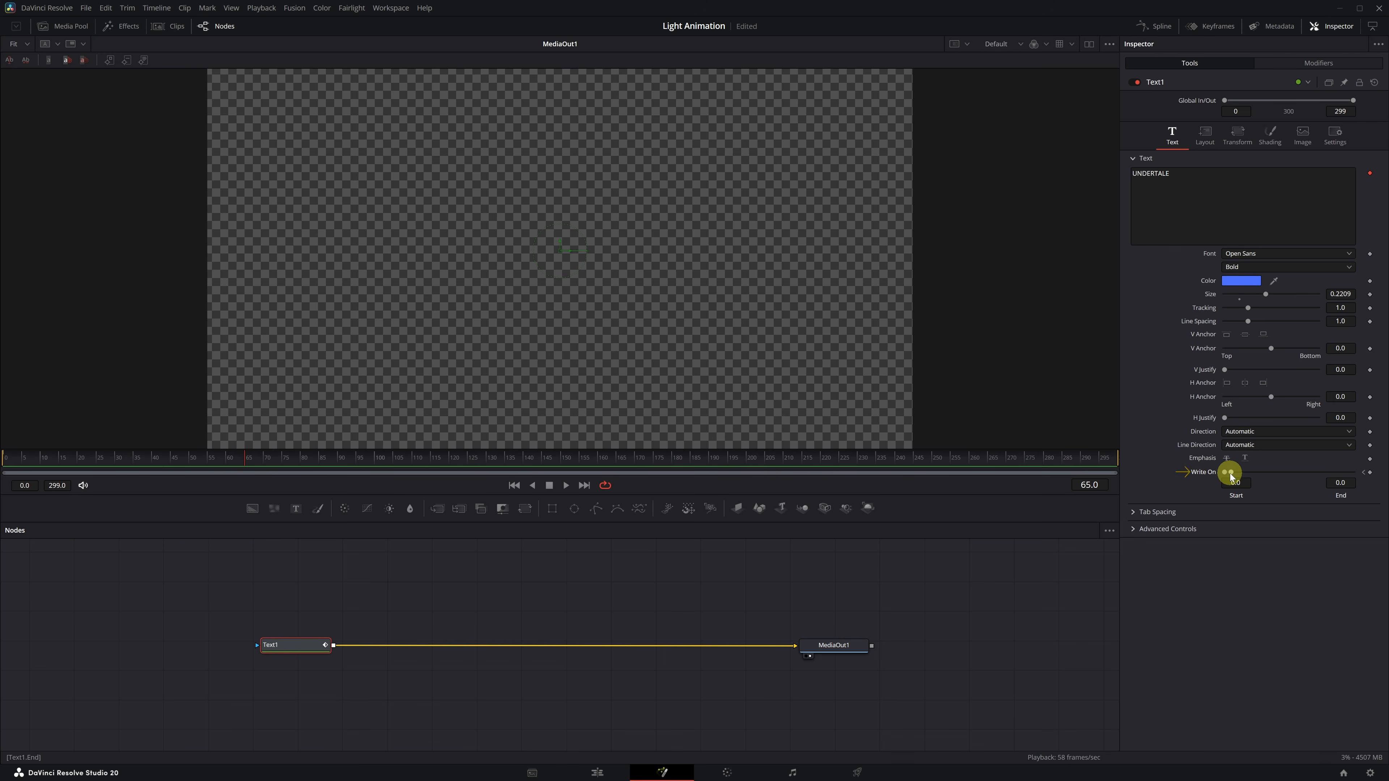
{"action": "left_click_drag", "start_coordinate": [1234, 477], "coordinate": [1365, 482]}
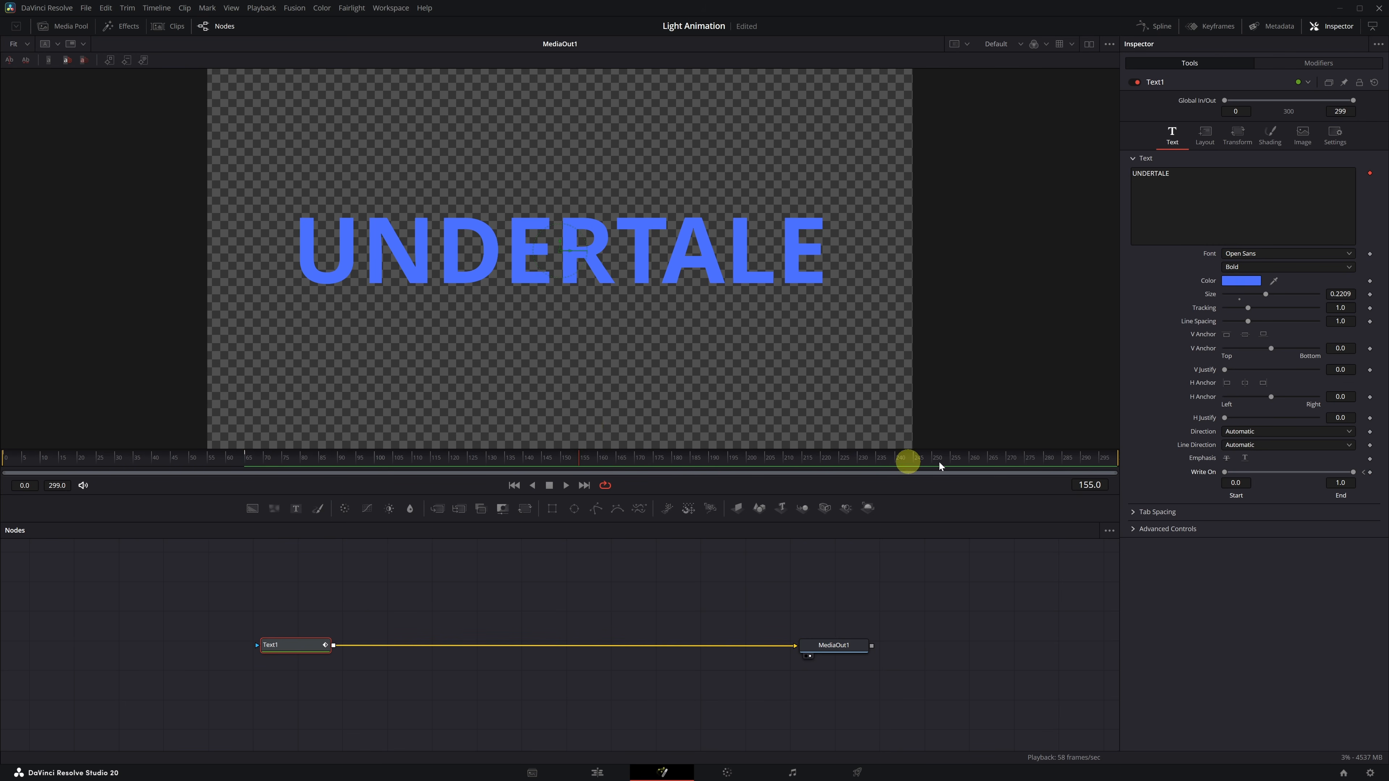
- Keyframe Text1's Write On end at 1.0 on frame 155, lower it fully on frame 195, and play back the animation
{"action": "left_click", "coordinate": [1371, 474]}
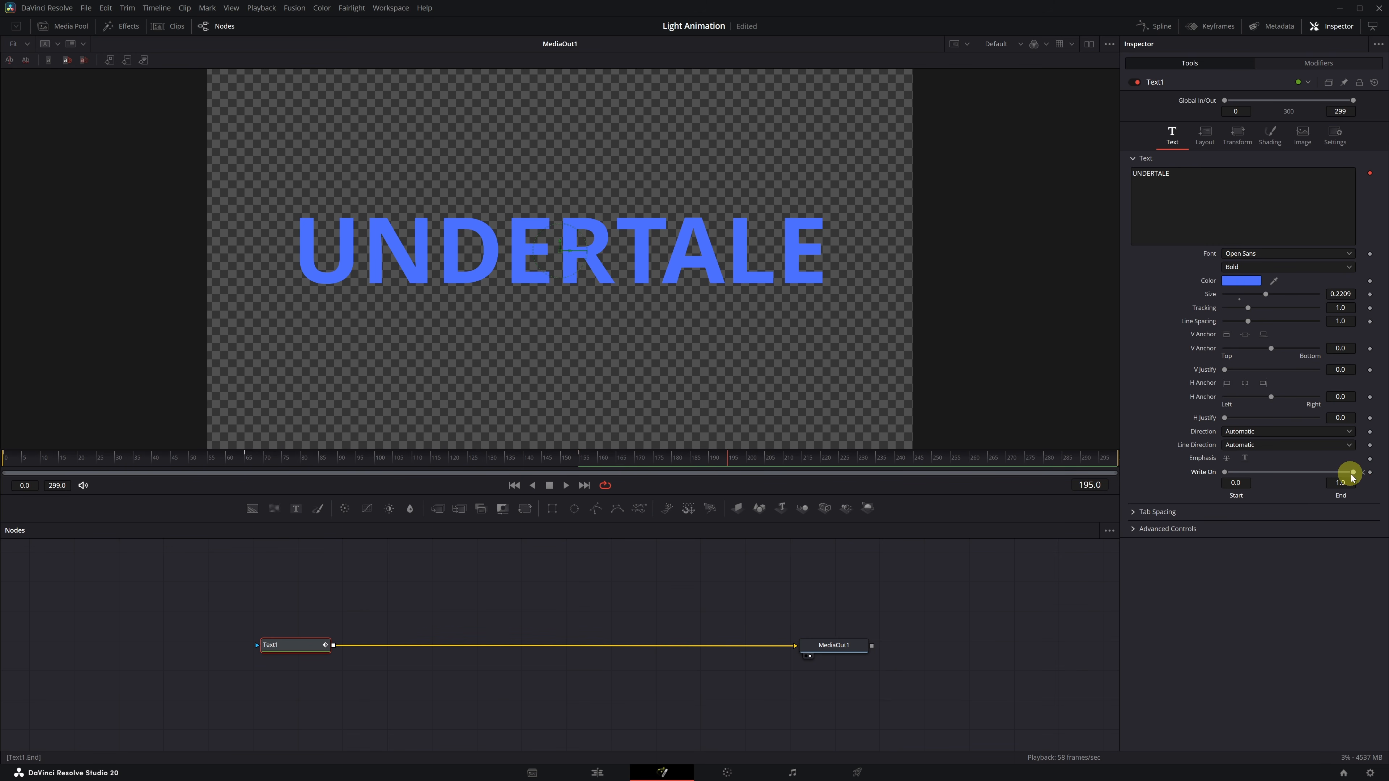
{"action": "left_click_drag", "start_coordinate": [1353, 474], "coordinate": [1215, 473]}
{"action": "left_click_drag", "start_coordinate": [319, 461], "coordinate": [4, 460]}
{"action": "key", "text": "space"}
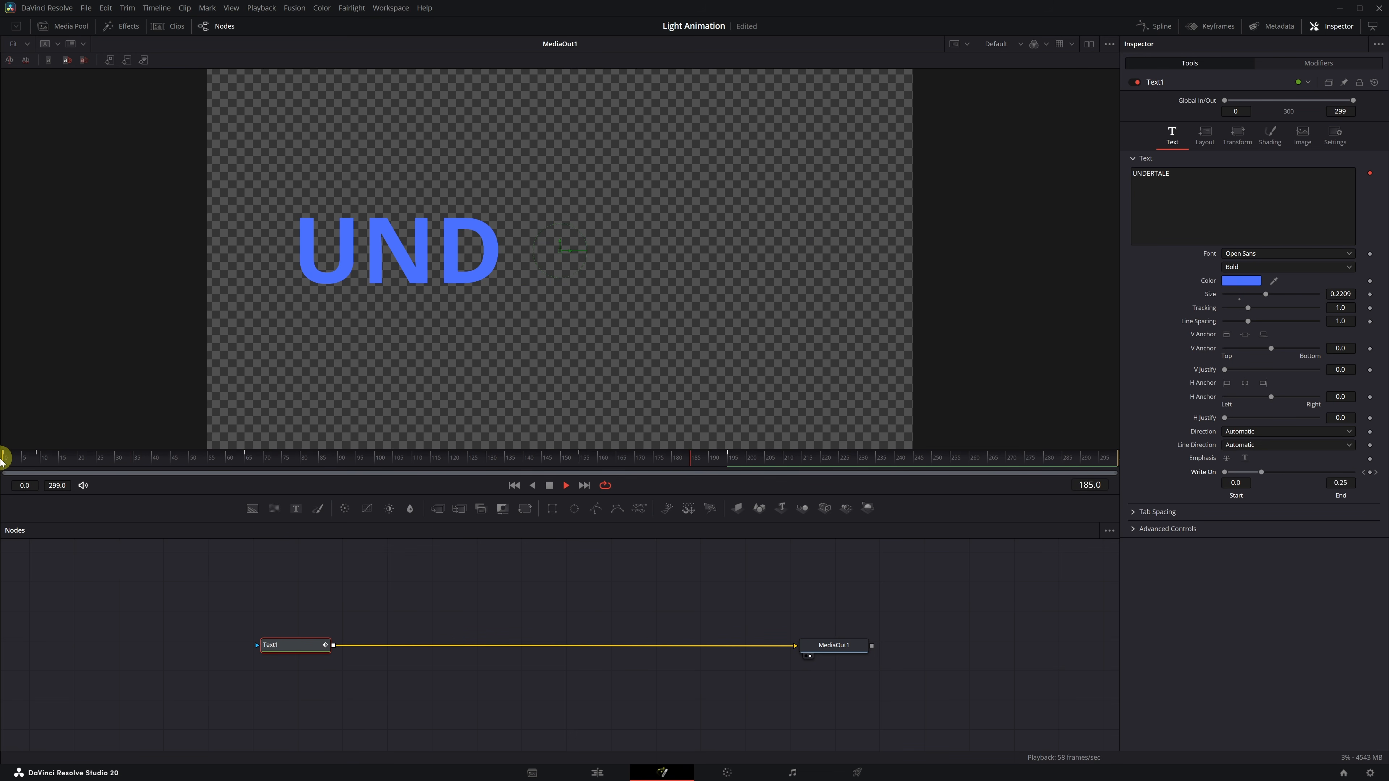
{"action": "key", "text": "space"}
- Go to frame 109, where the text is fully written, and add a Glow node after Text1
{"action": "left_click_drag", "start_coordinate": [372, 470], "coordinate": [411, 462]}
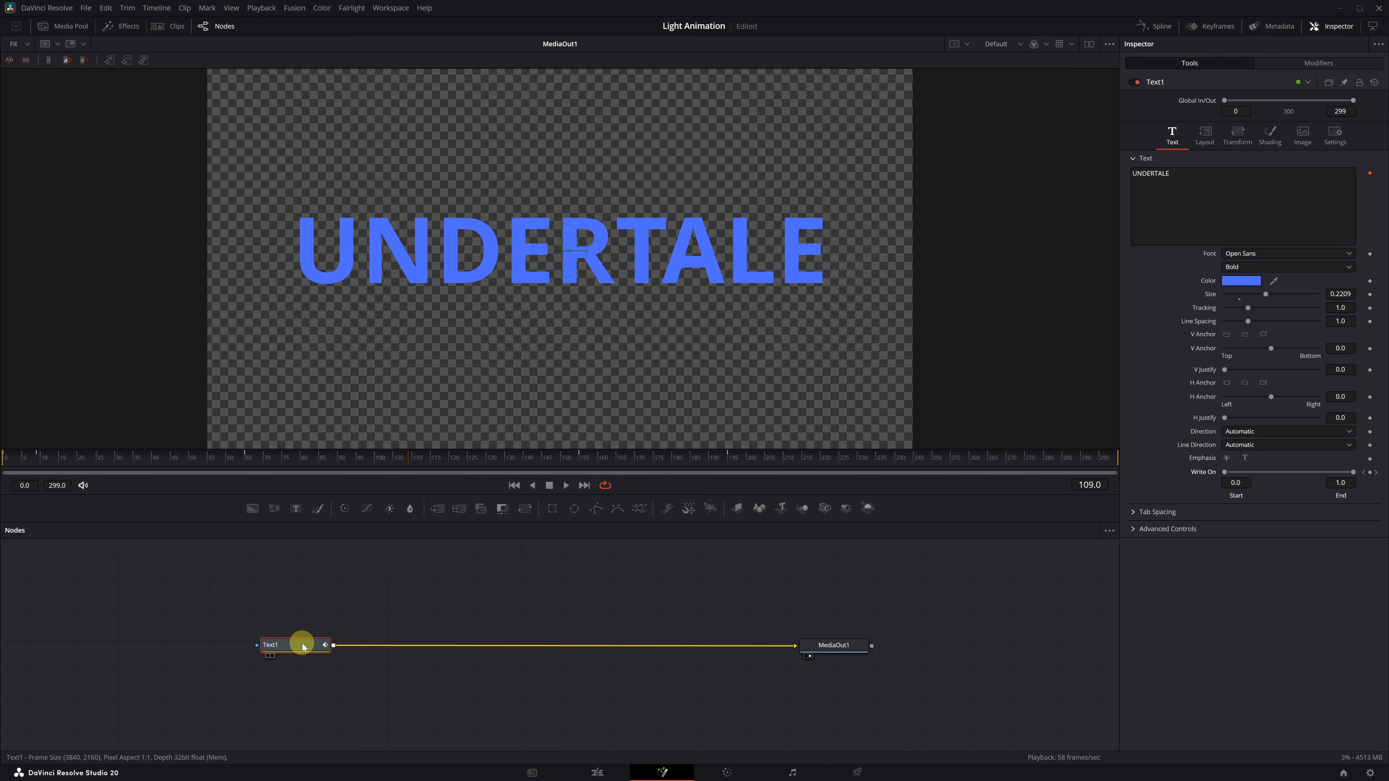
{"action": "key", "text": "shift+space"}
{"action": "type", "text": "g"}
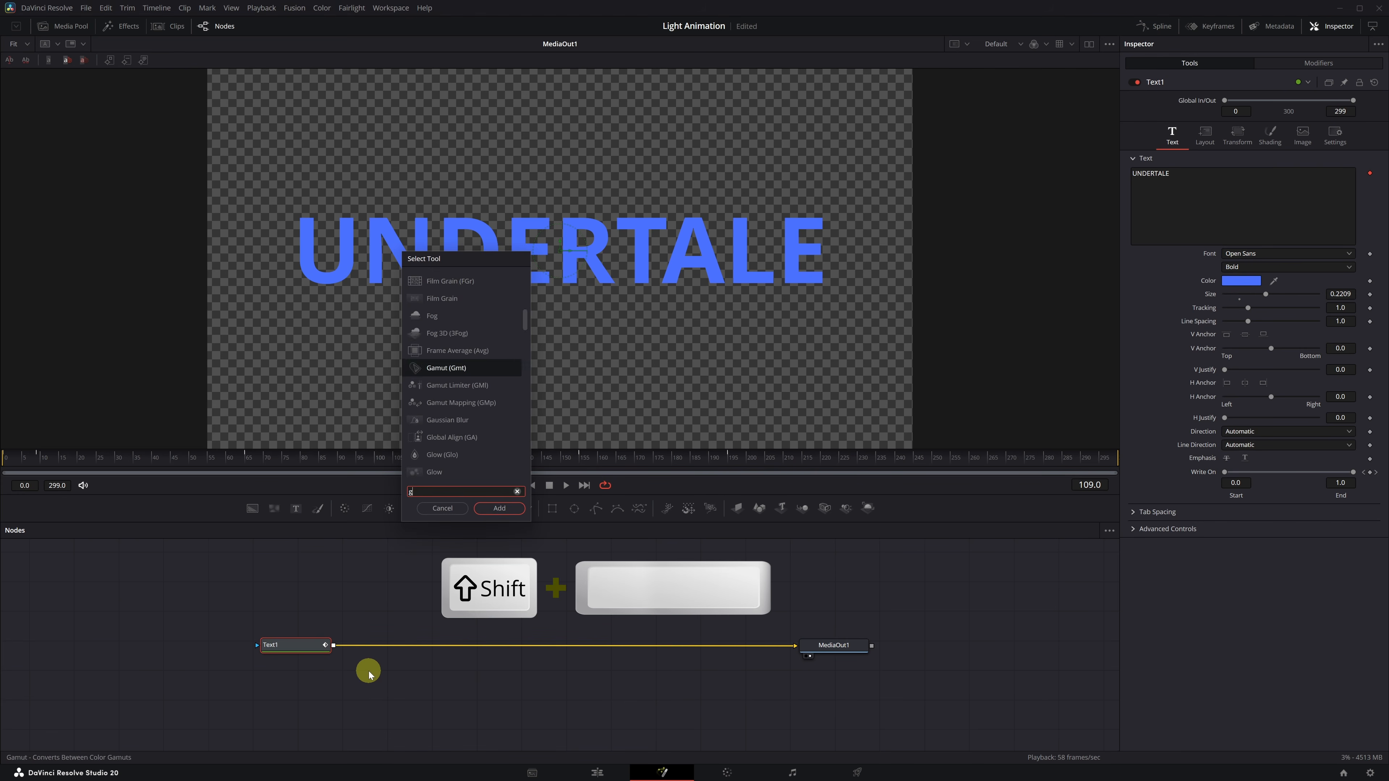
{"action": "type", "text": "low"}
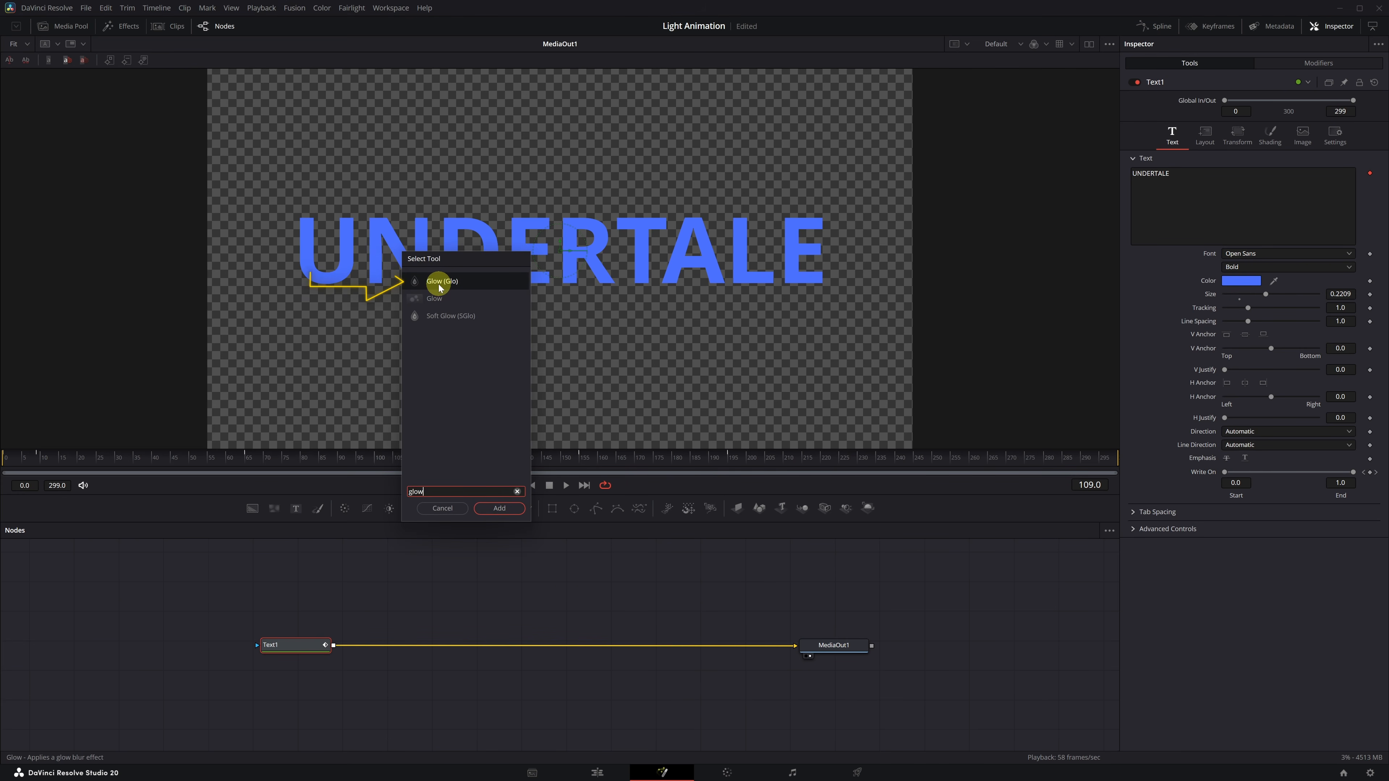
{"action": "left_click", "coordinate": [499, 508]}
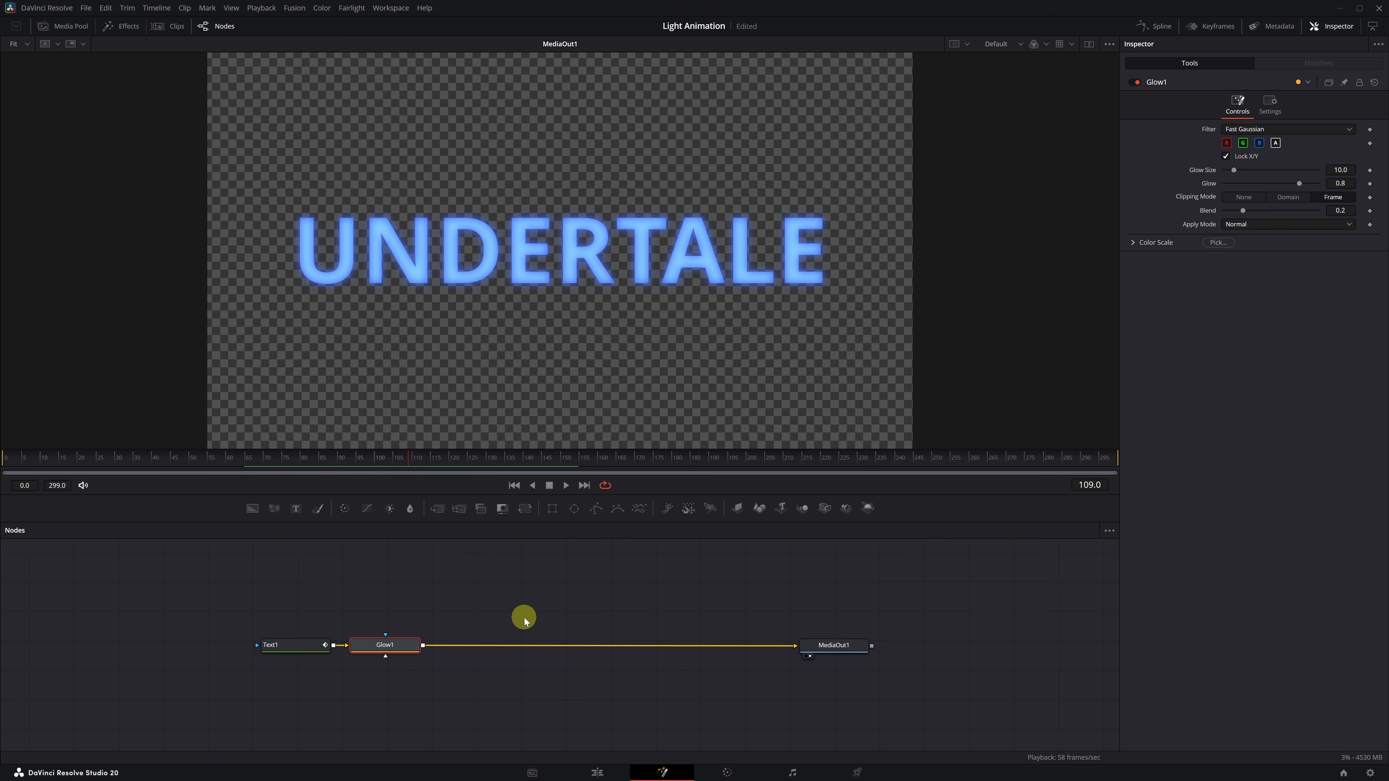
- Add a second Glow node after the first one and set its Glow Size to 100
{"action": "key", "text": "shift+space"}
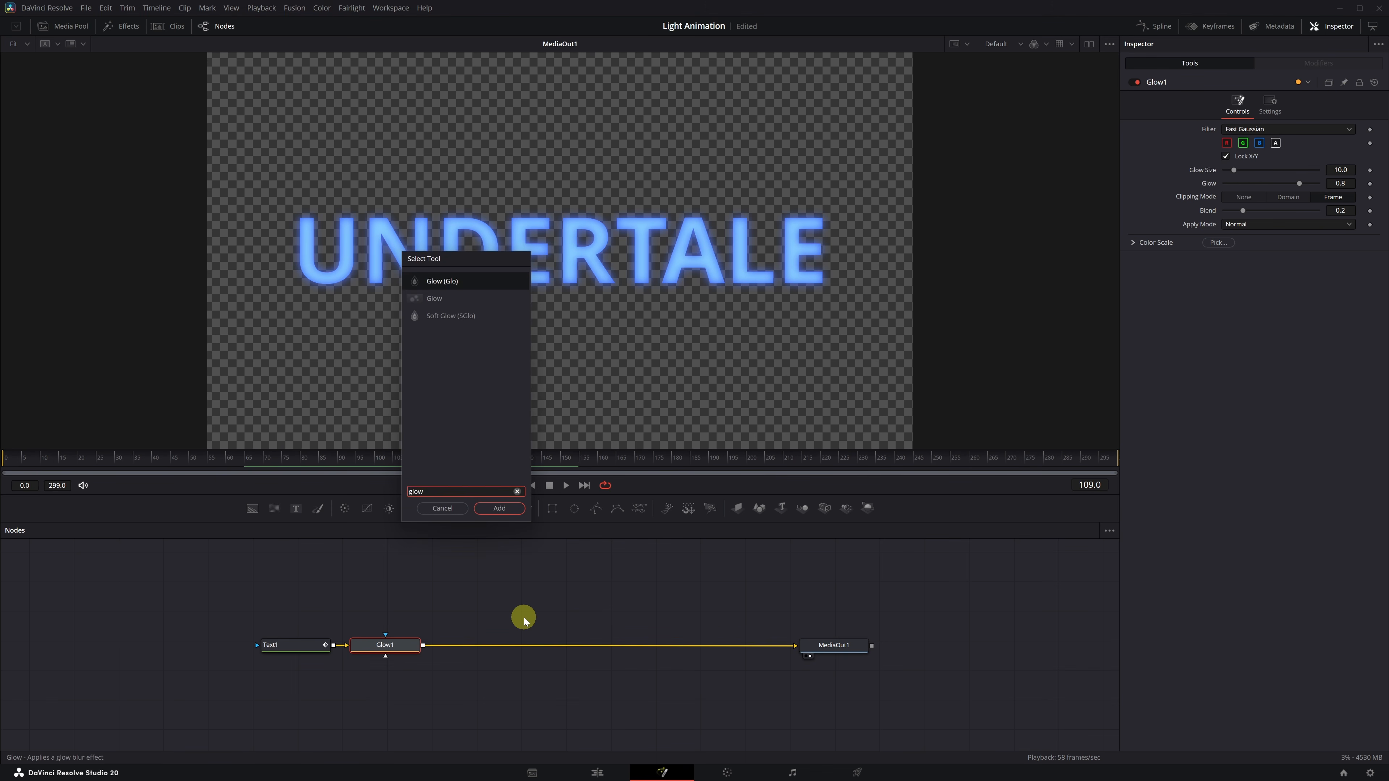
{"action": "left_click", "coordinate": [500, 509]}
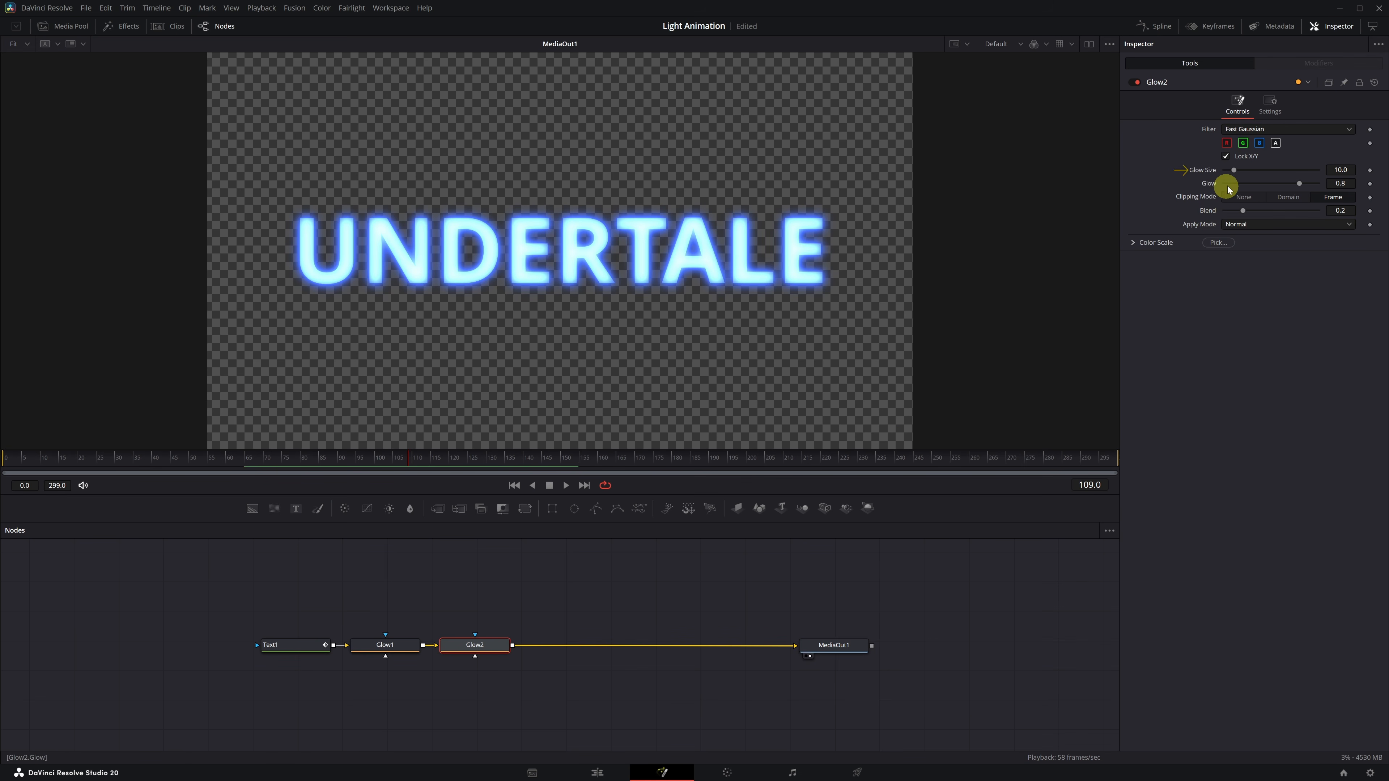
{"action": "left_click_drag", "start_coordinate": [1235, 172], "coordinate": [1326, 170]}
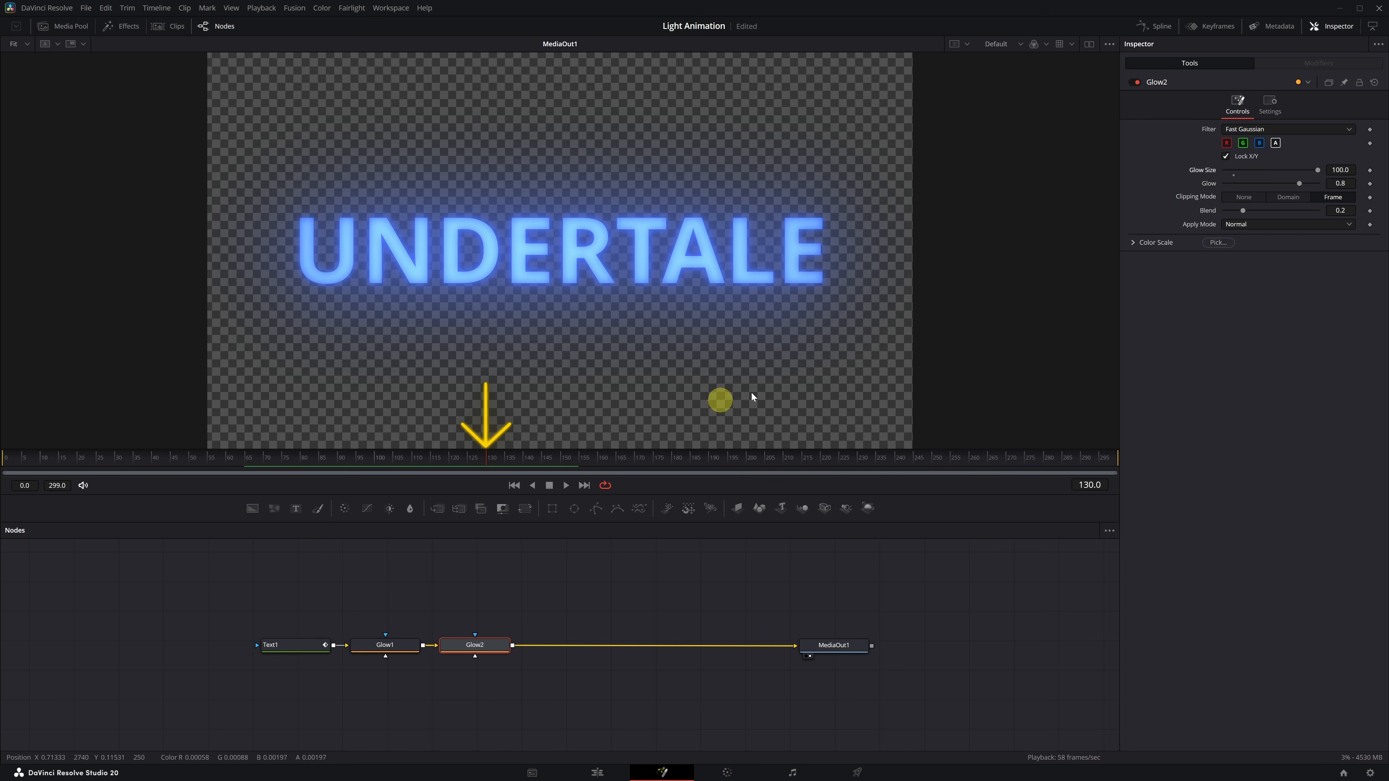
- Keyframe the second Glow's glow at 0.8 on frame 130, lower it on frame 95, and play back the animation
{"action": "left_click", "coordinate": [1371, 185]}
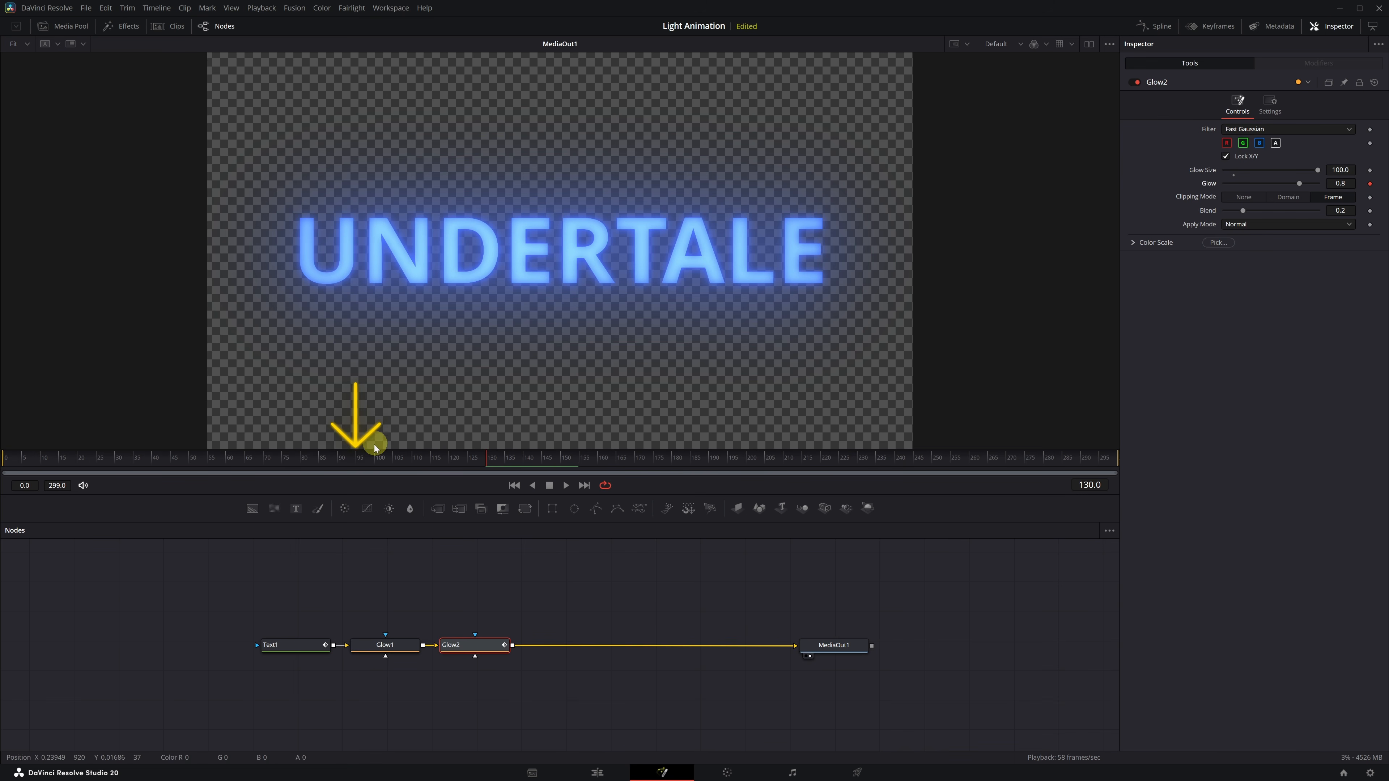
{"action": "left_click", "coordinate": [360, 459]}
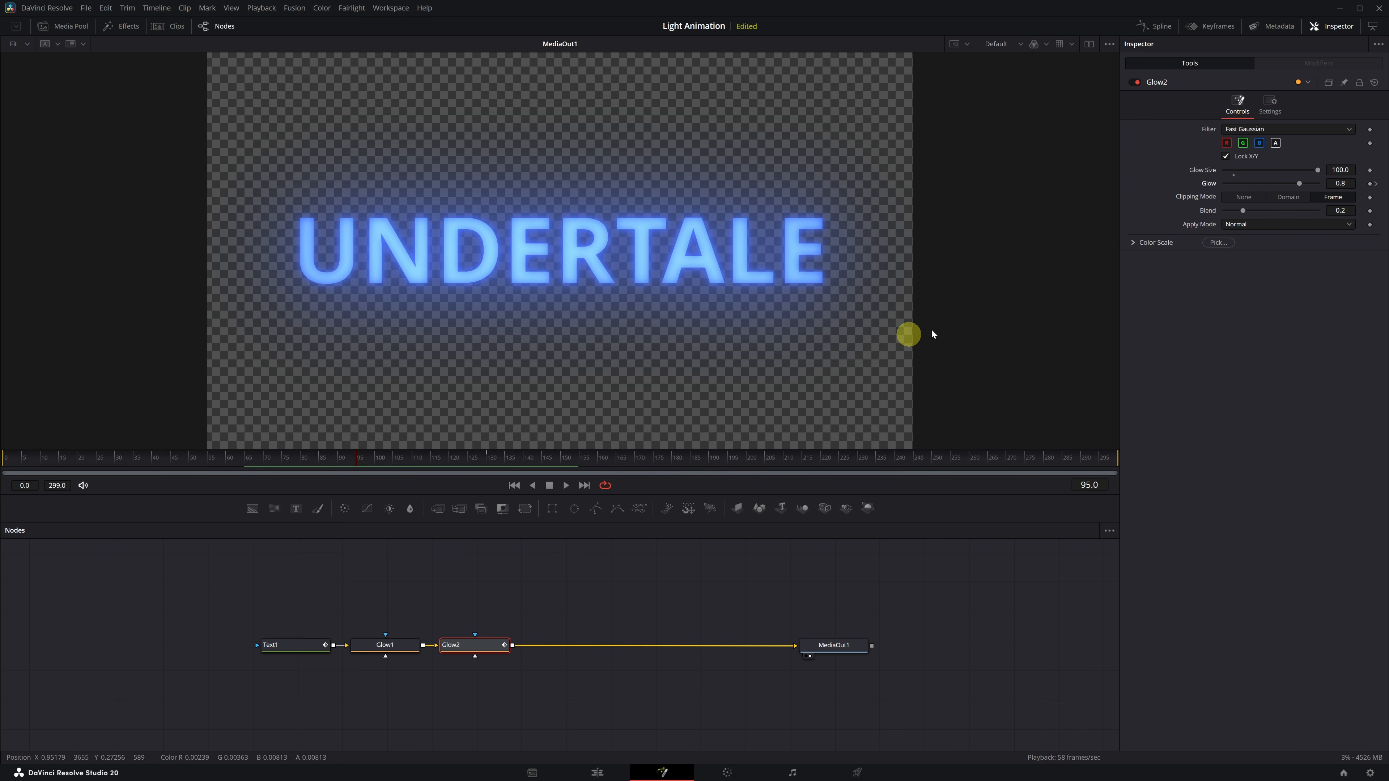
{"action": "left_click_drag", "start_coordinate": [1300, 186], "coordinate": [1280, 185]}
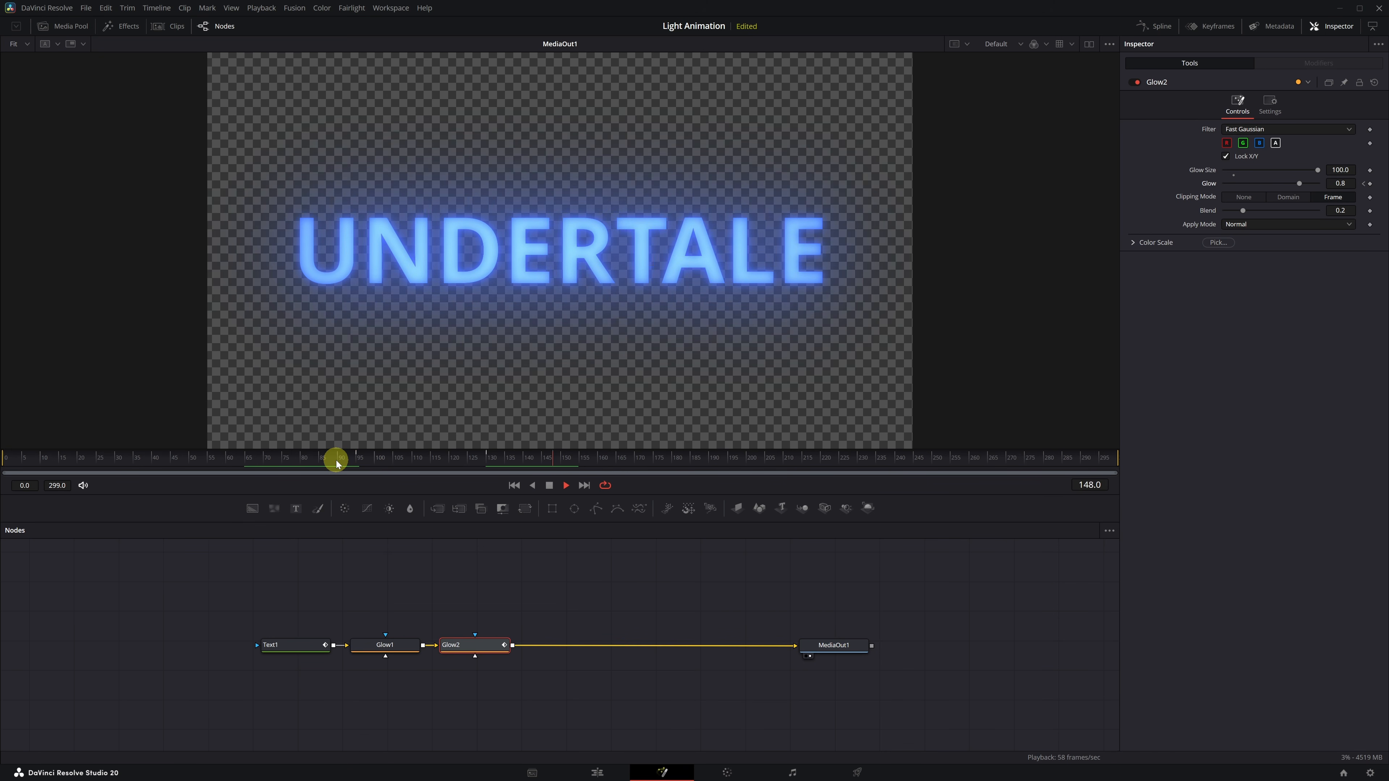
{"action": "key", "text": "space"}
- Add a Light Rays node after the second Glow node
{"action": "key", "text": "shift+space"}
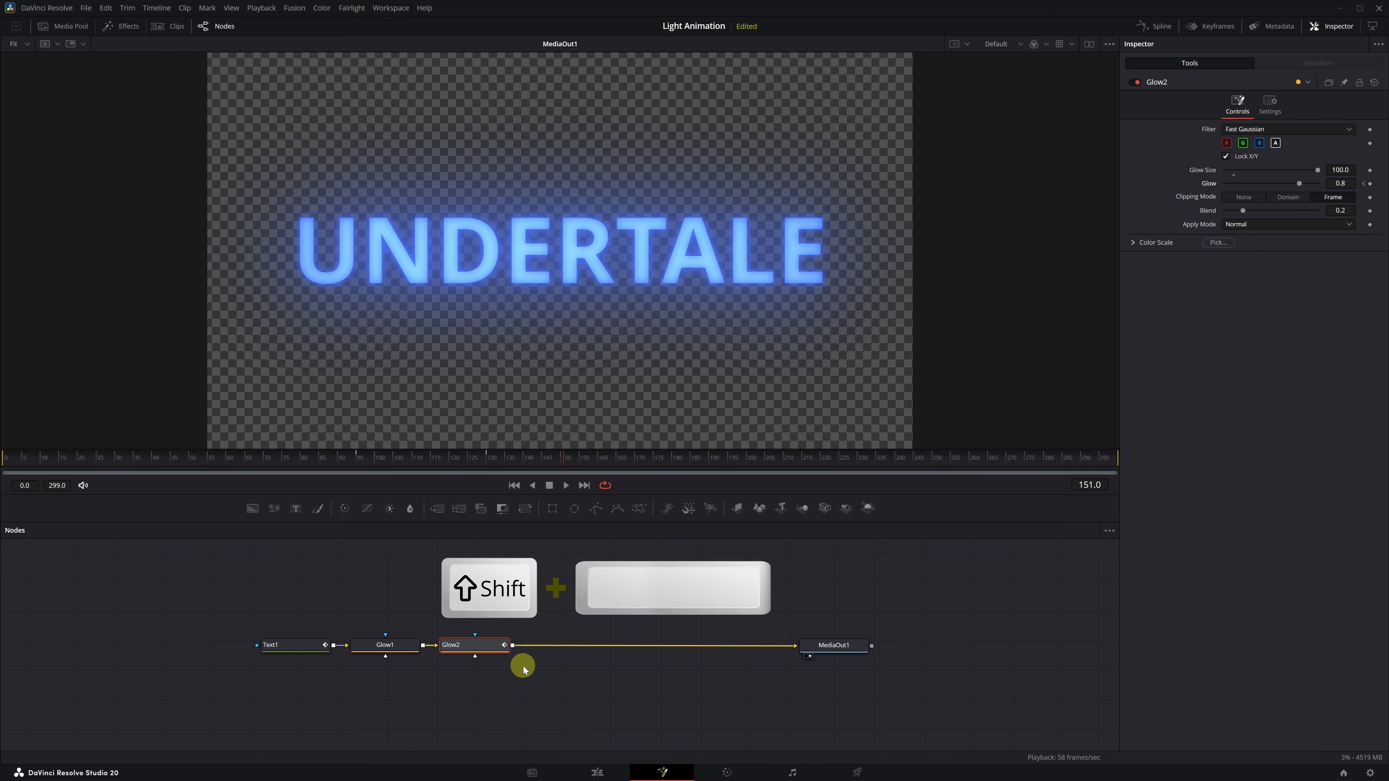
{"action": "type", "text": "rays"}
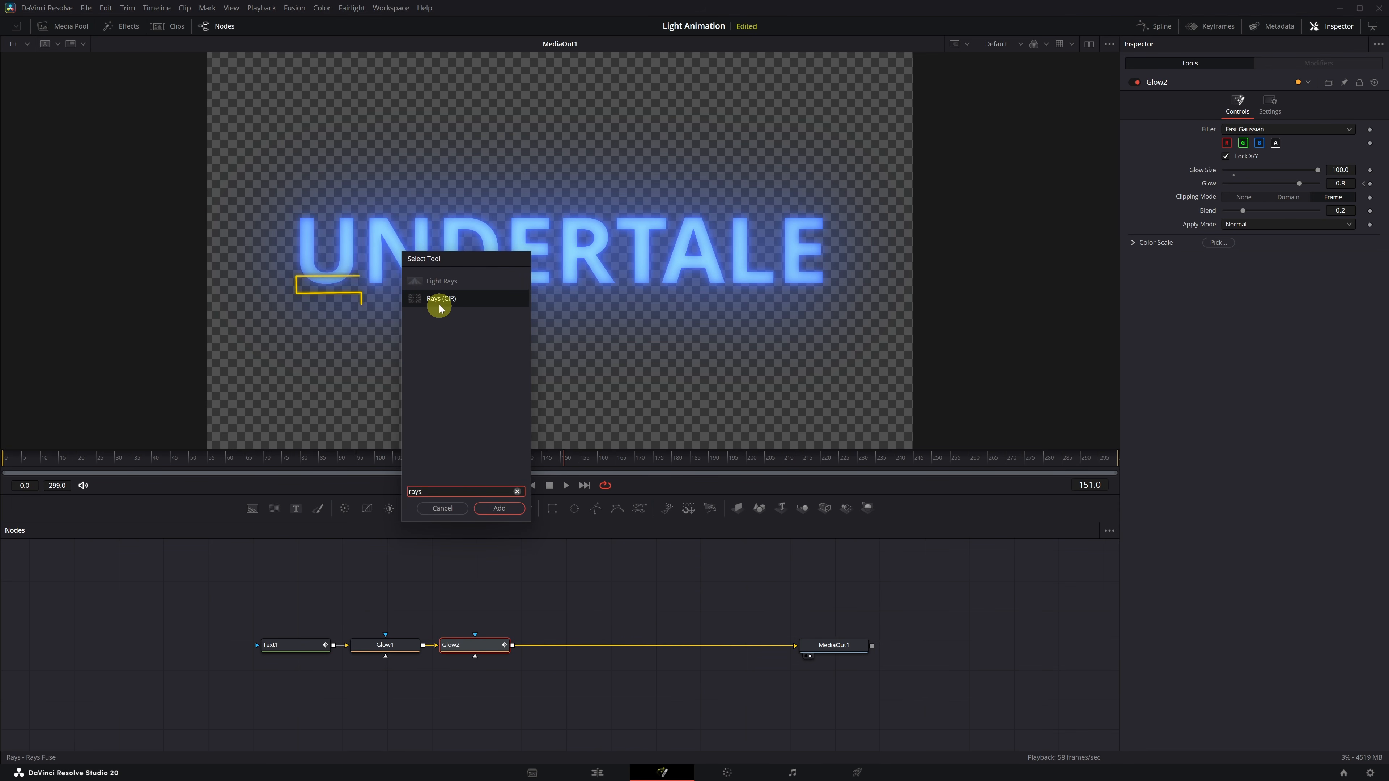
{"action": "left_click", "coordinate": [437, 281]}
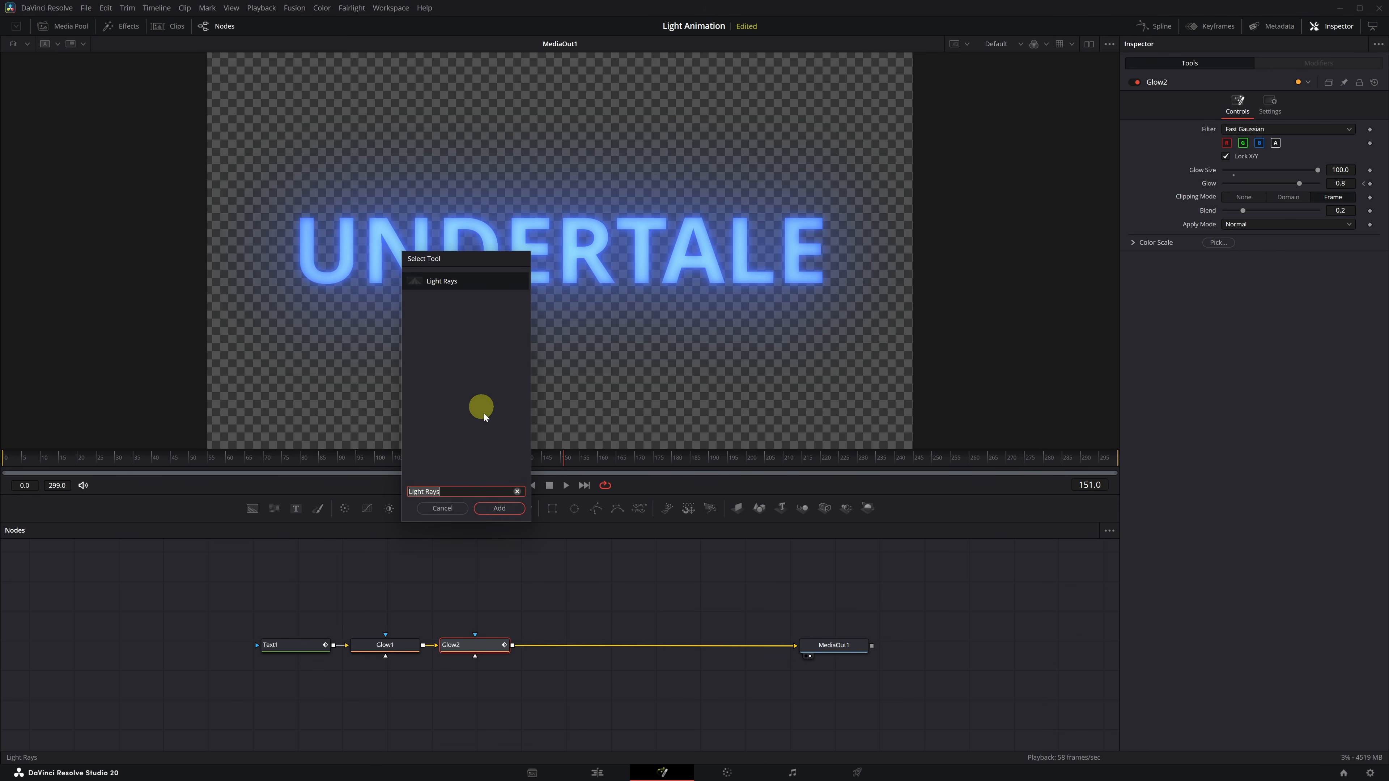
{"action": "left_click", "coordinate": [500, 509]}
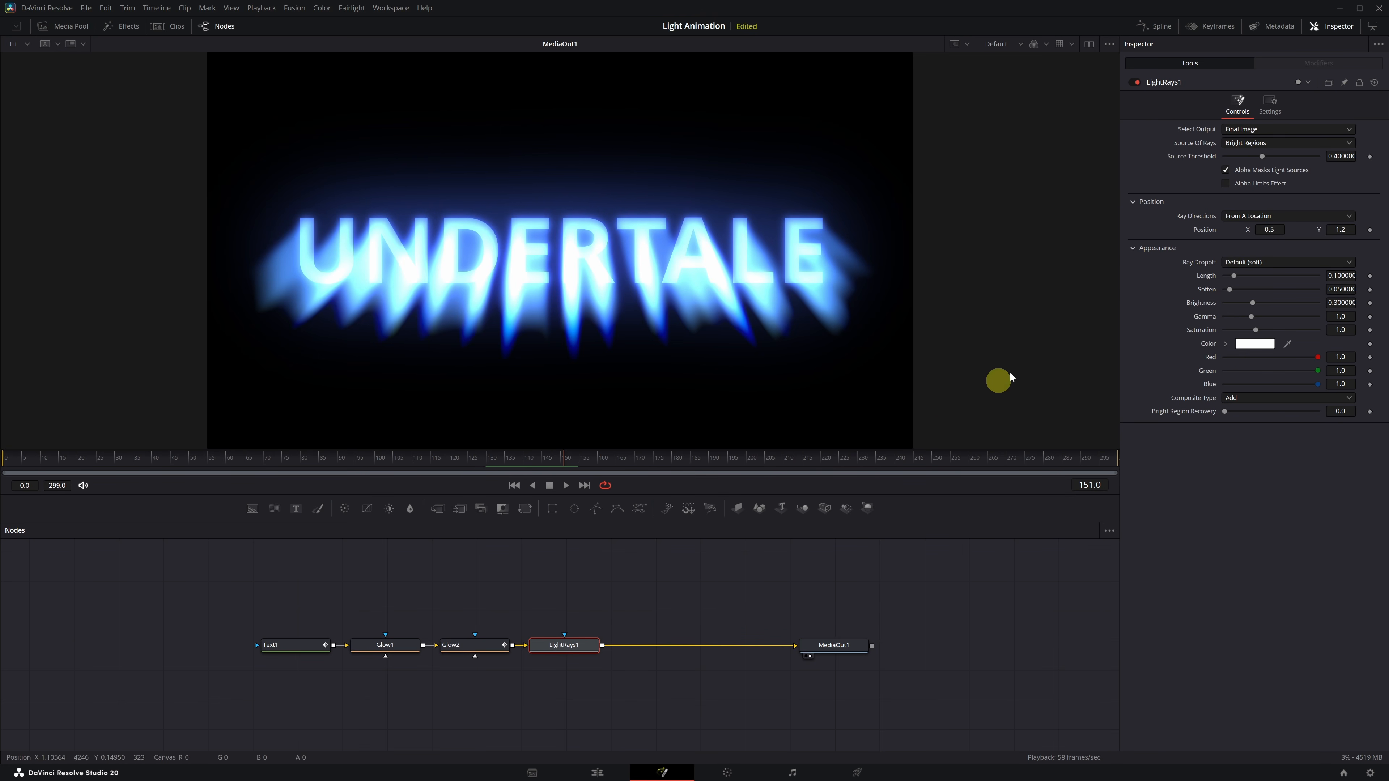
- Set the Light Rays source threshold to 0.25 and its Y position to 0.506
{"action": "left_click_drag", "start_coordinate": [1260, 157], "coordinate": [1247, 161]}
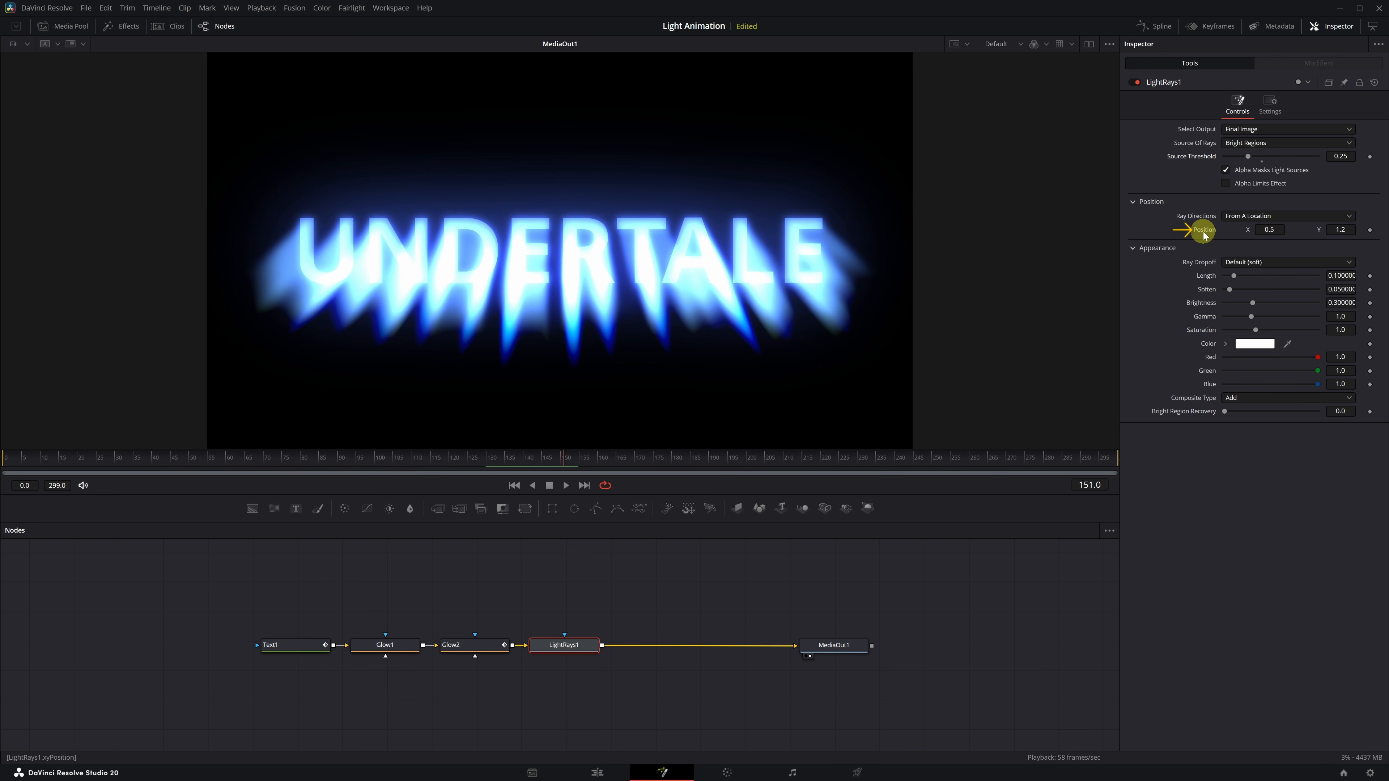
{"action": "left_click_drag", "start_coordinate": [1345, 229], "coordinate": [970, 245]}
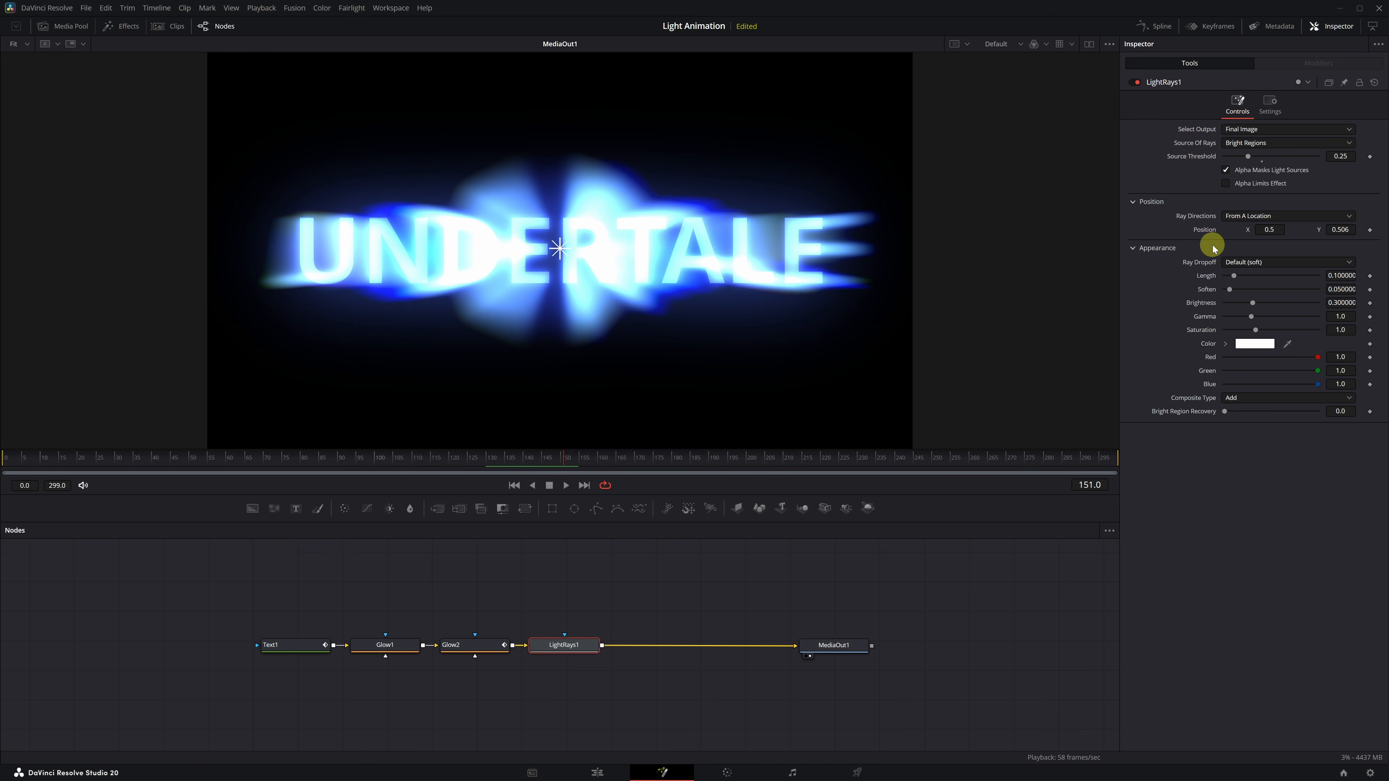
- Keyframe the Light Rays position from X 0.151 on frame 0 to X 0.819 on frame 192
{"action": "left_click_drag", "start_coordinate": [1278, 230], "coordinate": [1088, 229]}
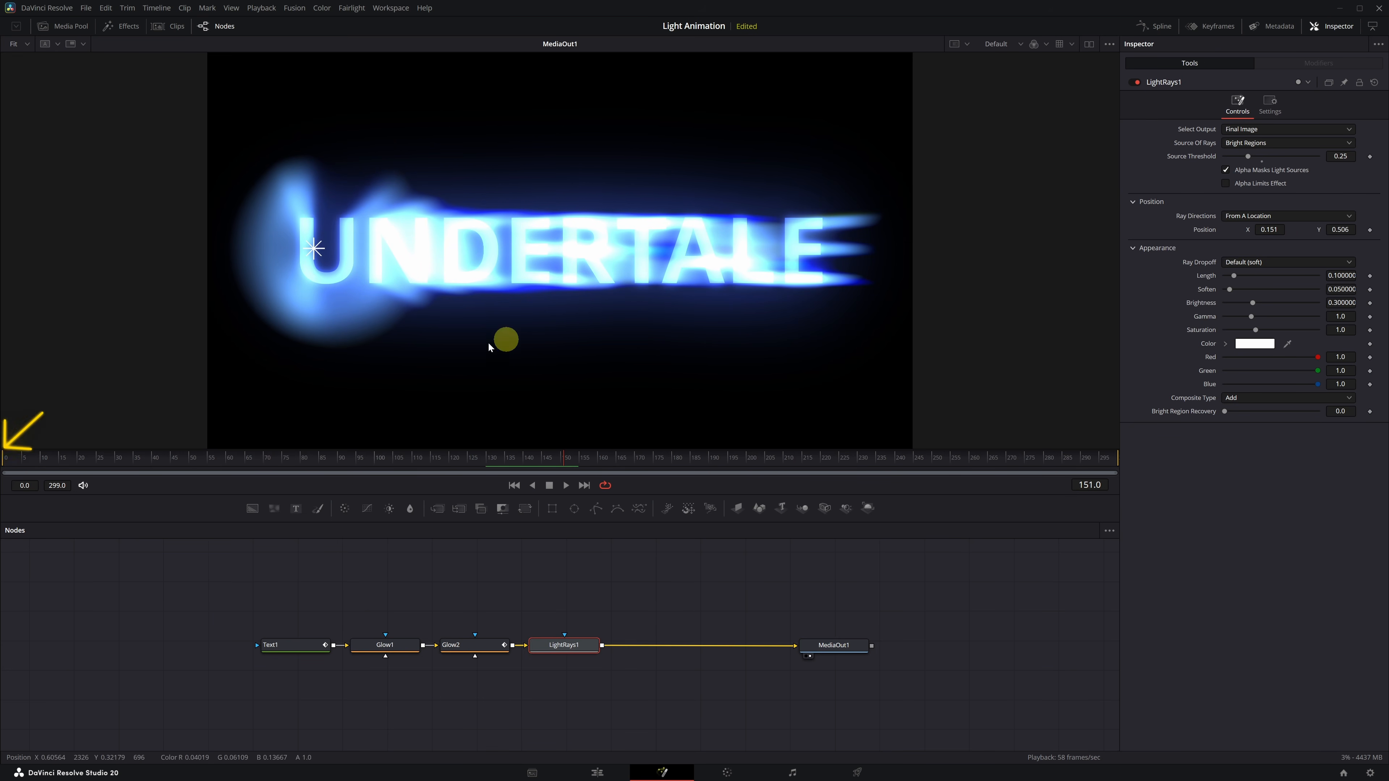
{"action": "left_click", "coordinate": [6, 463]}
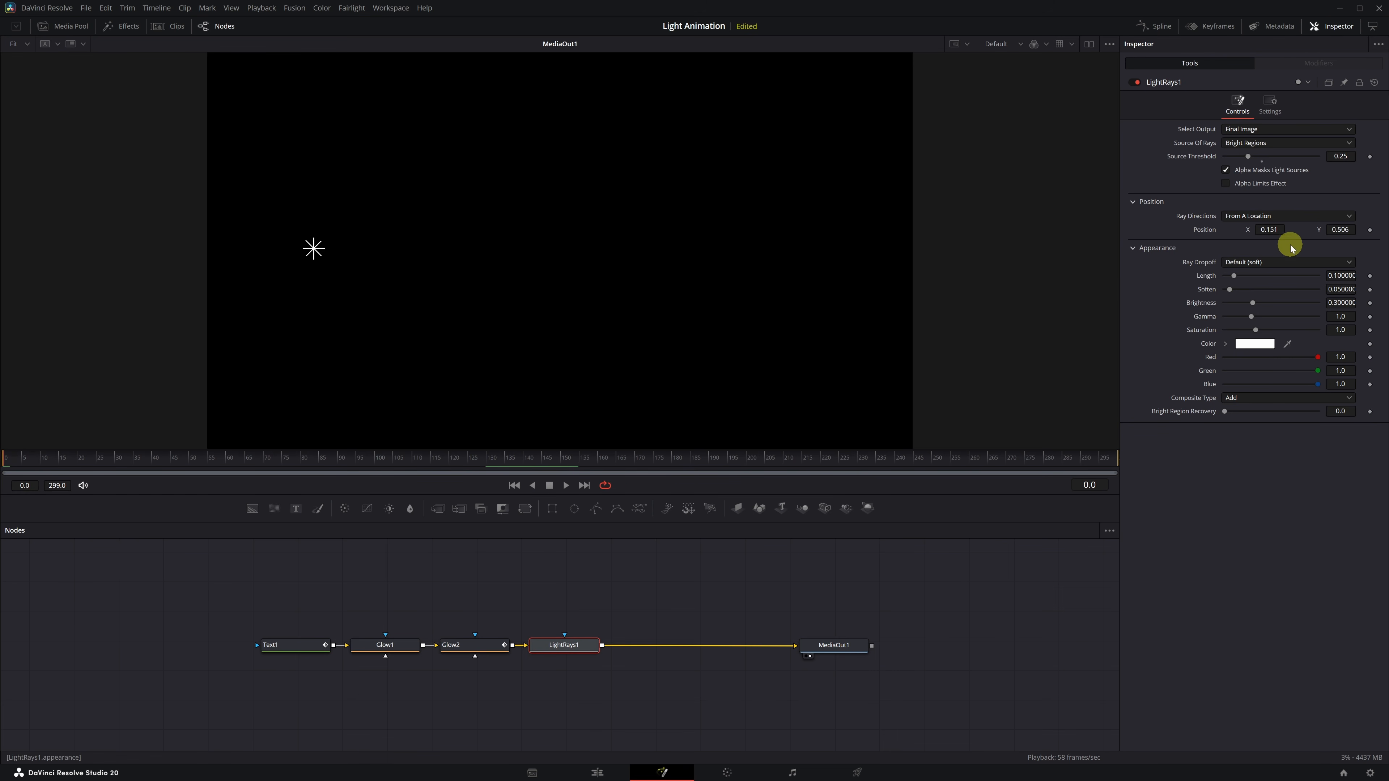
{"action": "left_click", "coordinate": [1370, 231]}
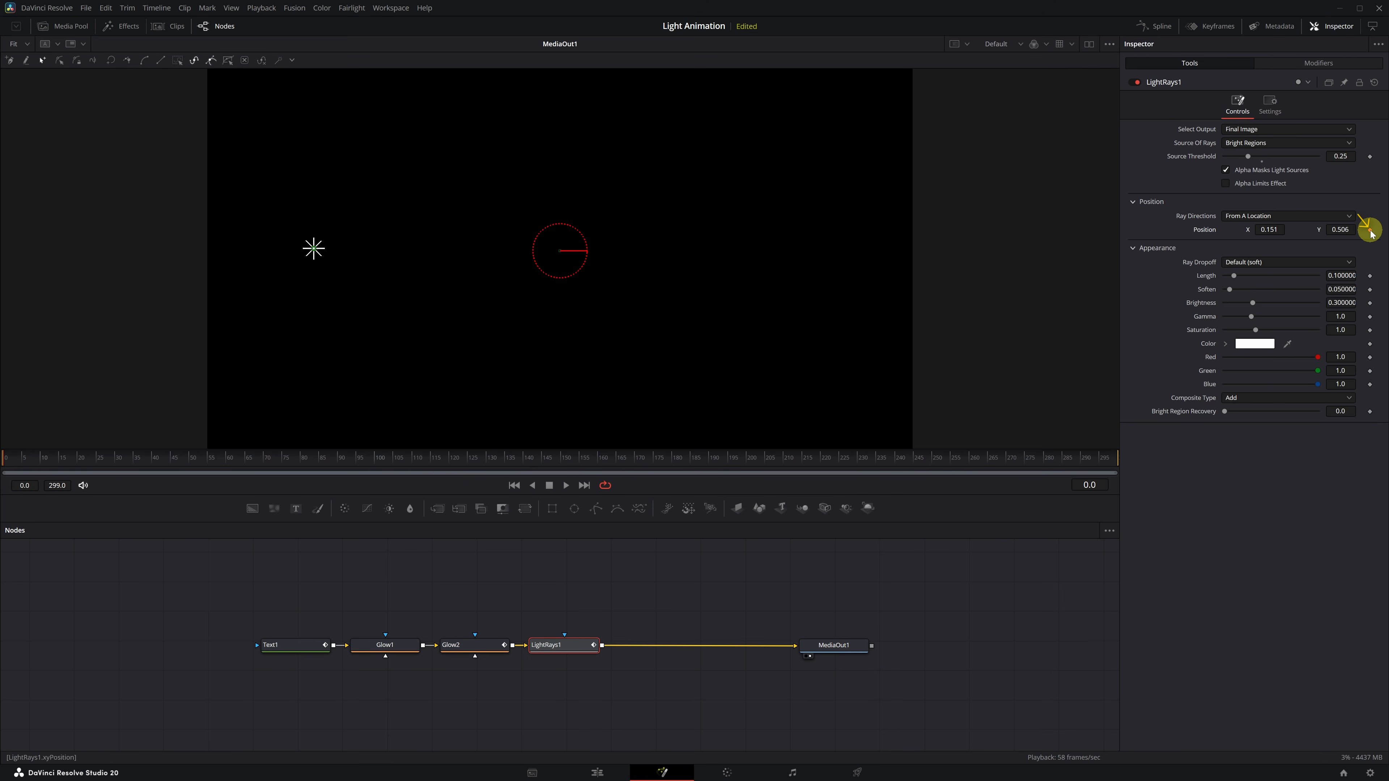
{"action": "left_click", "coordinate": [297, 458]}
{"action": "left_click_drag", "start_coordinate": [297, 459], "coordinate": [717, 452]}
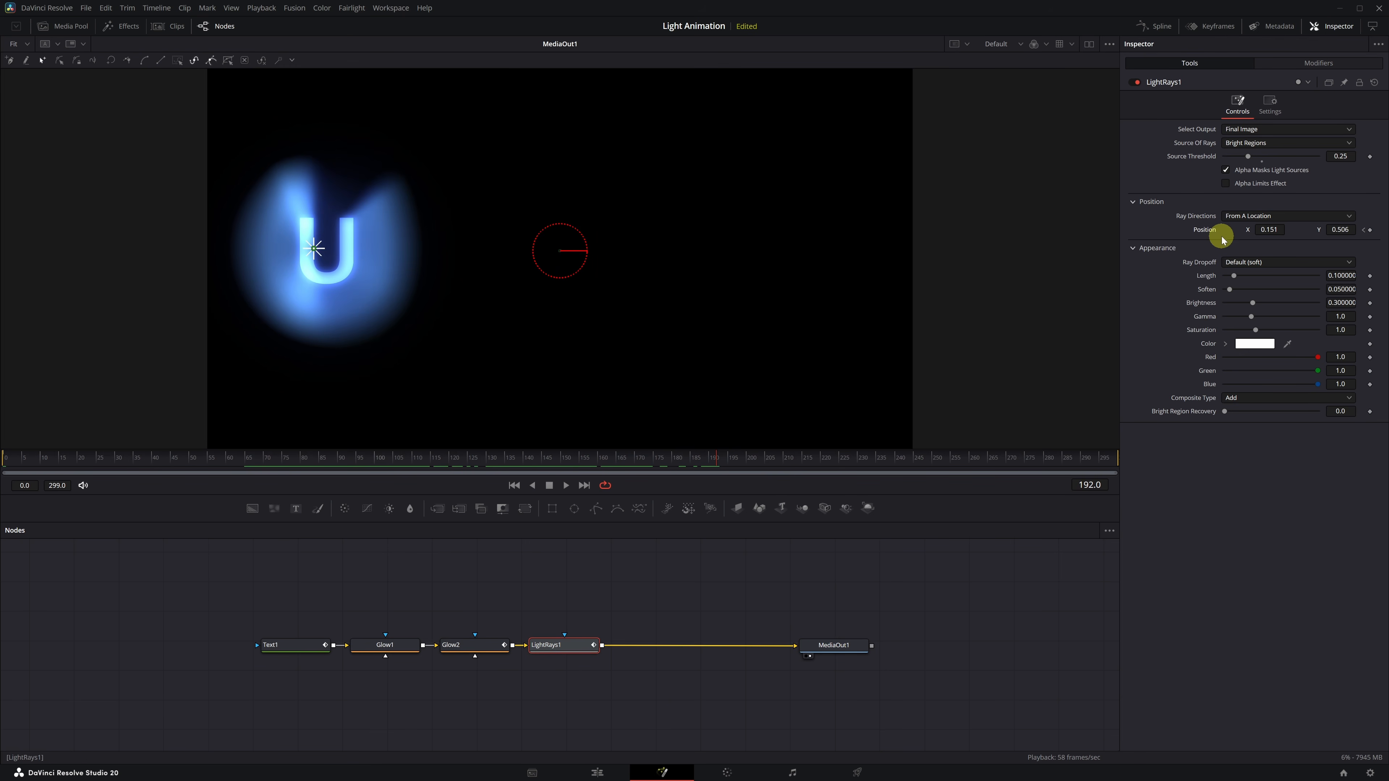
{"action": "left_click_drag", "start_coordinate": [1268, 229], "coordinate": [946, 230]}
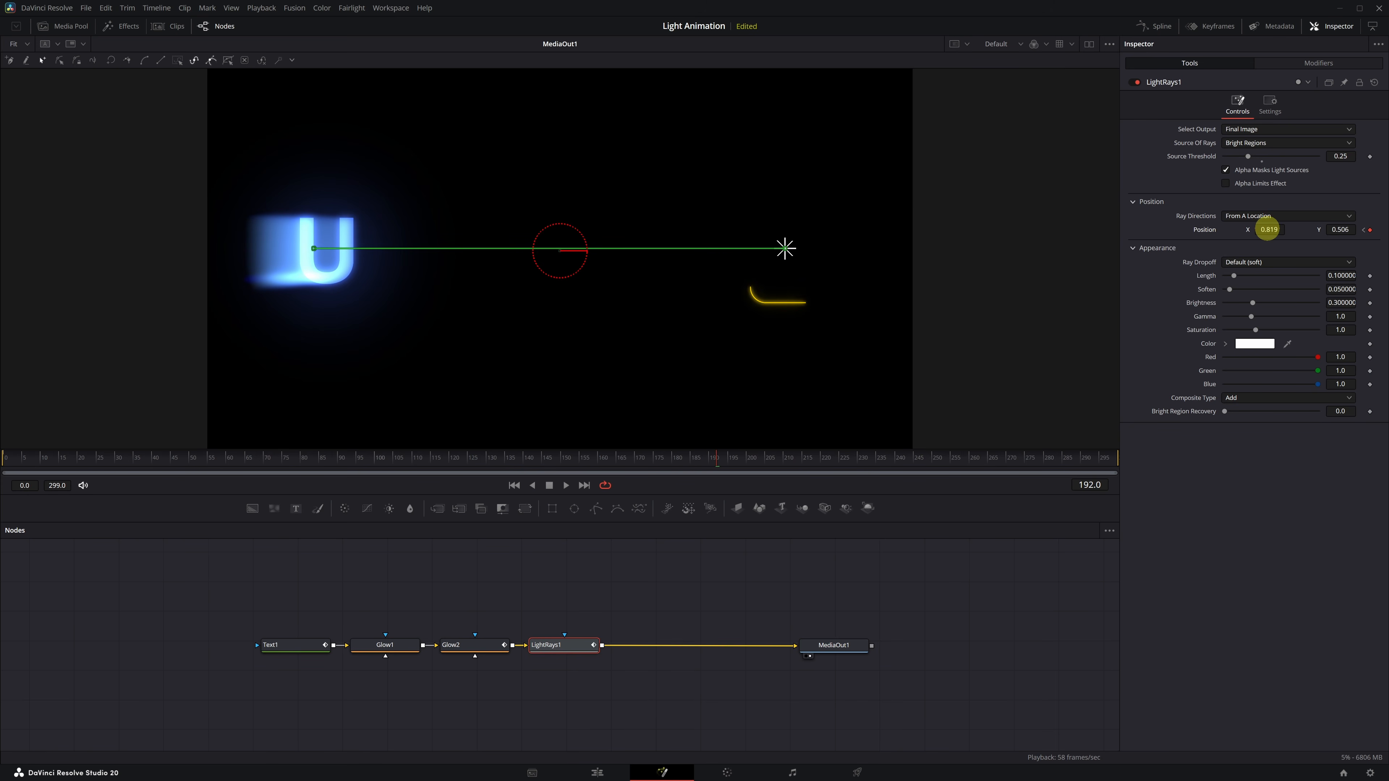
- Set the Light Rays length to 0.5, soften to 0.093, brightness to 0.157 and gamma to 1.16, and play the animation from frame 0
{"action": "left_click_drag", "start_coordinate": [489, 457], "coordinate": [445, 462]}
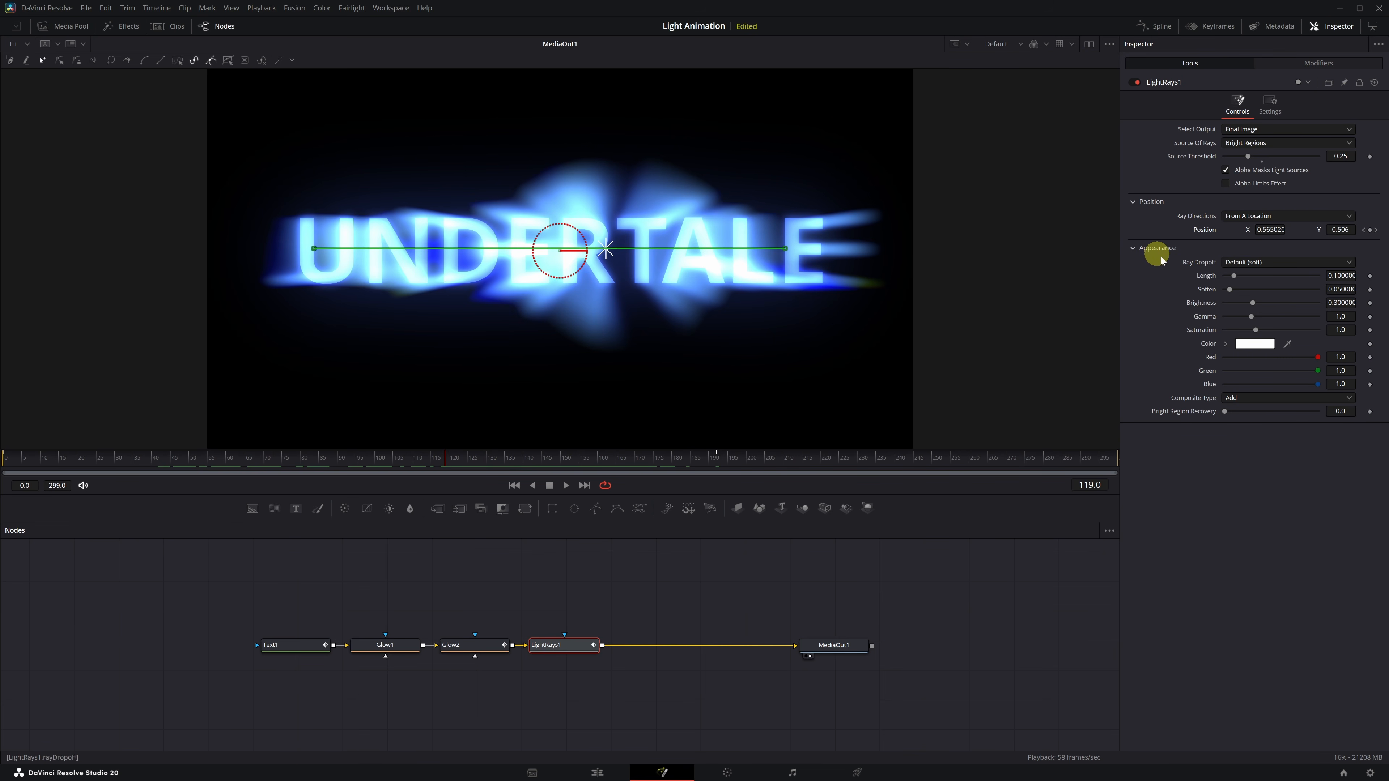
{"action": "left_click_drag", "start_coordinate": [1234, 275], "coordinate": [1272, 279]}
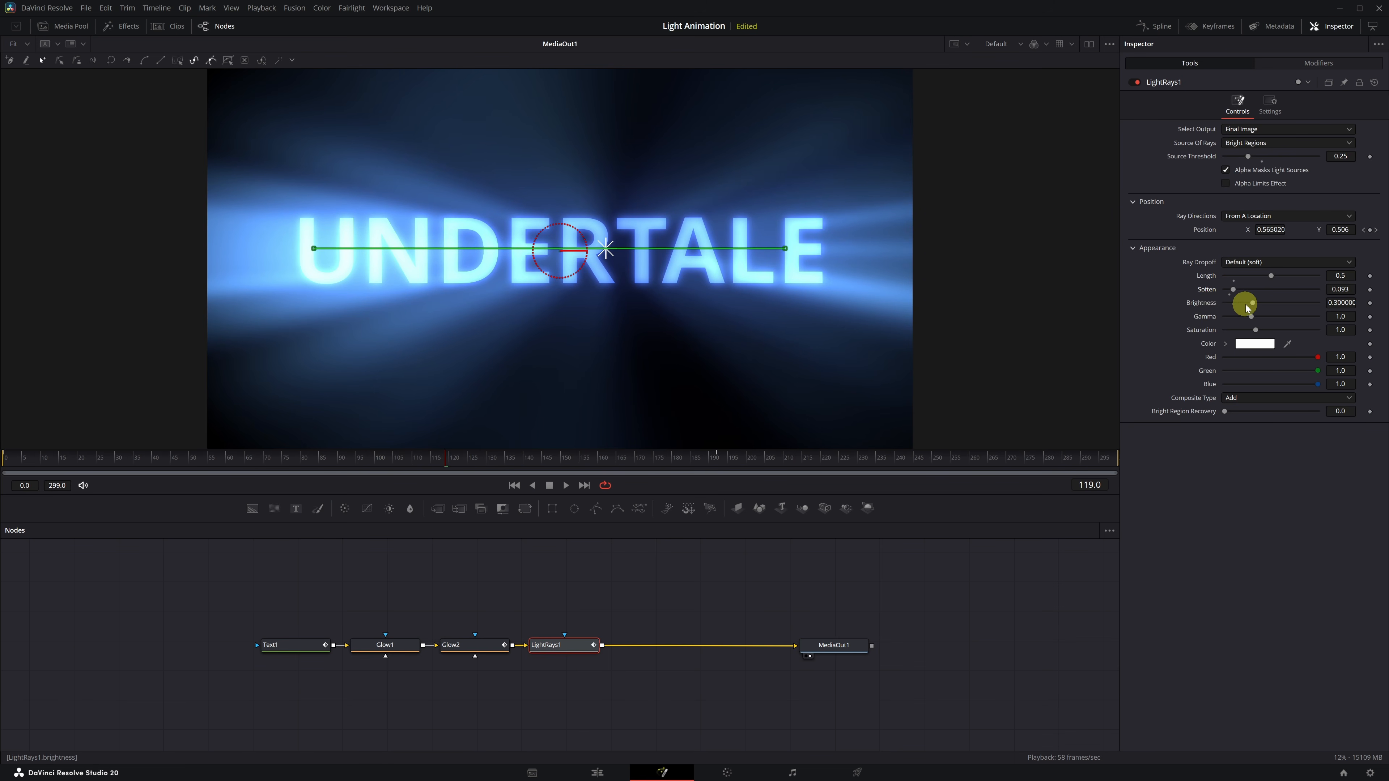
{"action": "left_click_drag", "start_coordinate": [1252, 302], "coordinate": [1239, 309]}
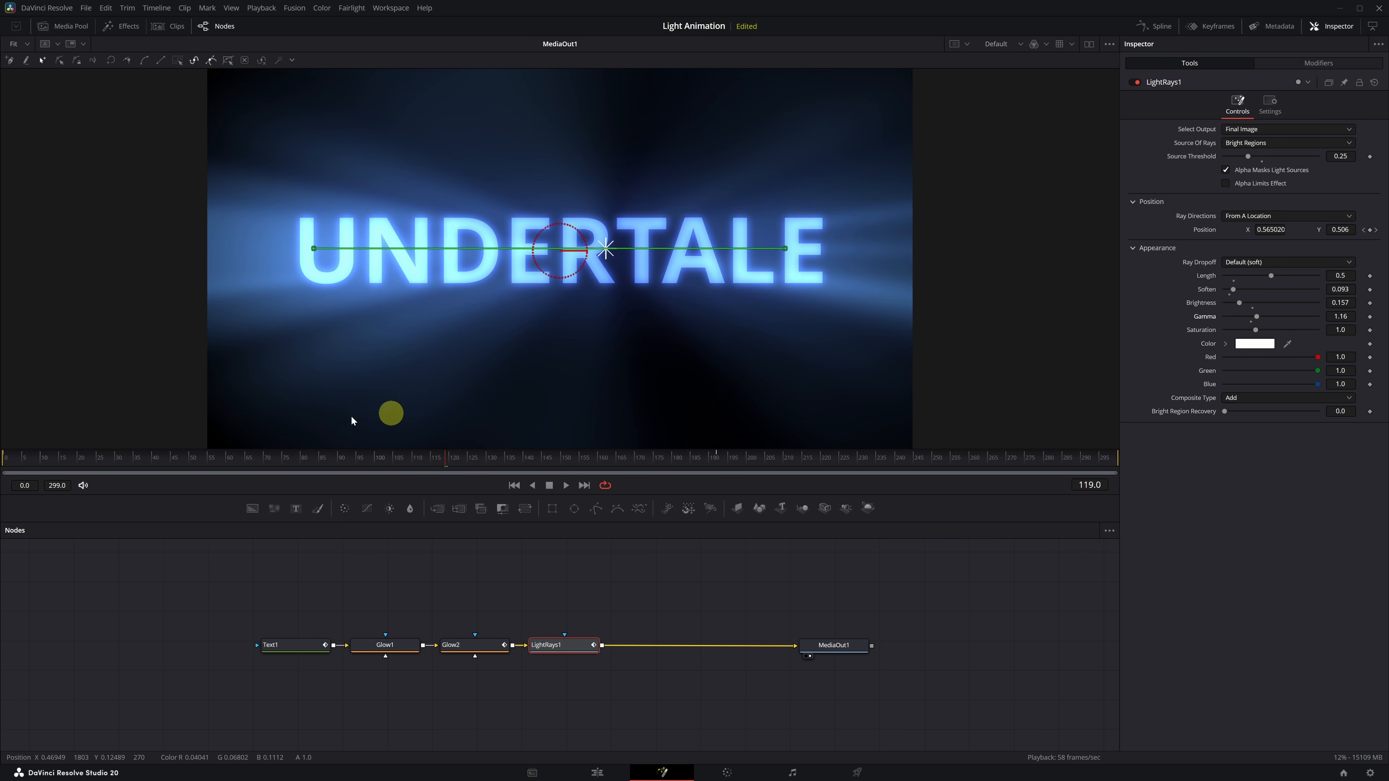
{"action": "left_click", "coordinate": [5, 459]}
{"action": "key", "text": "space"}
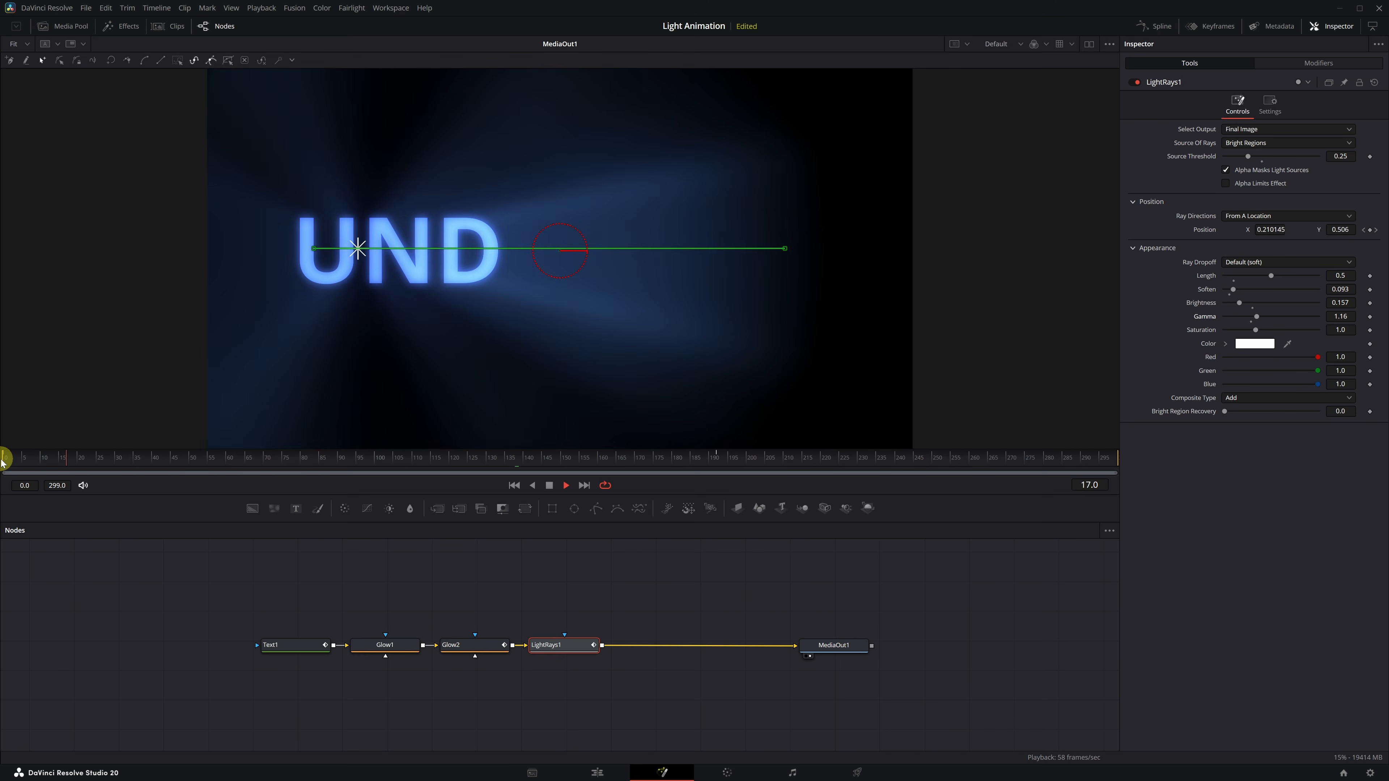